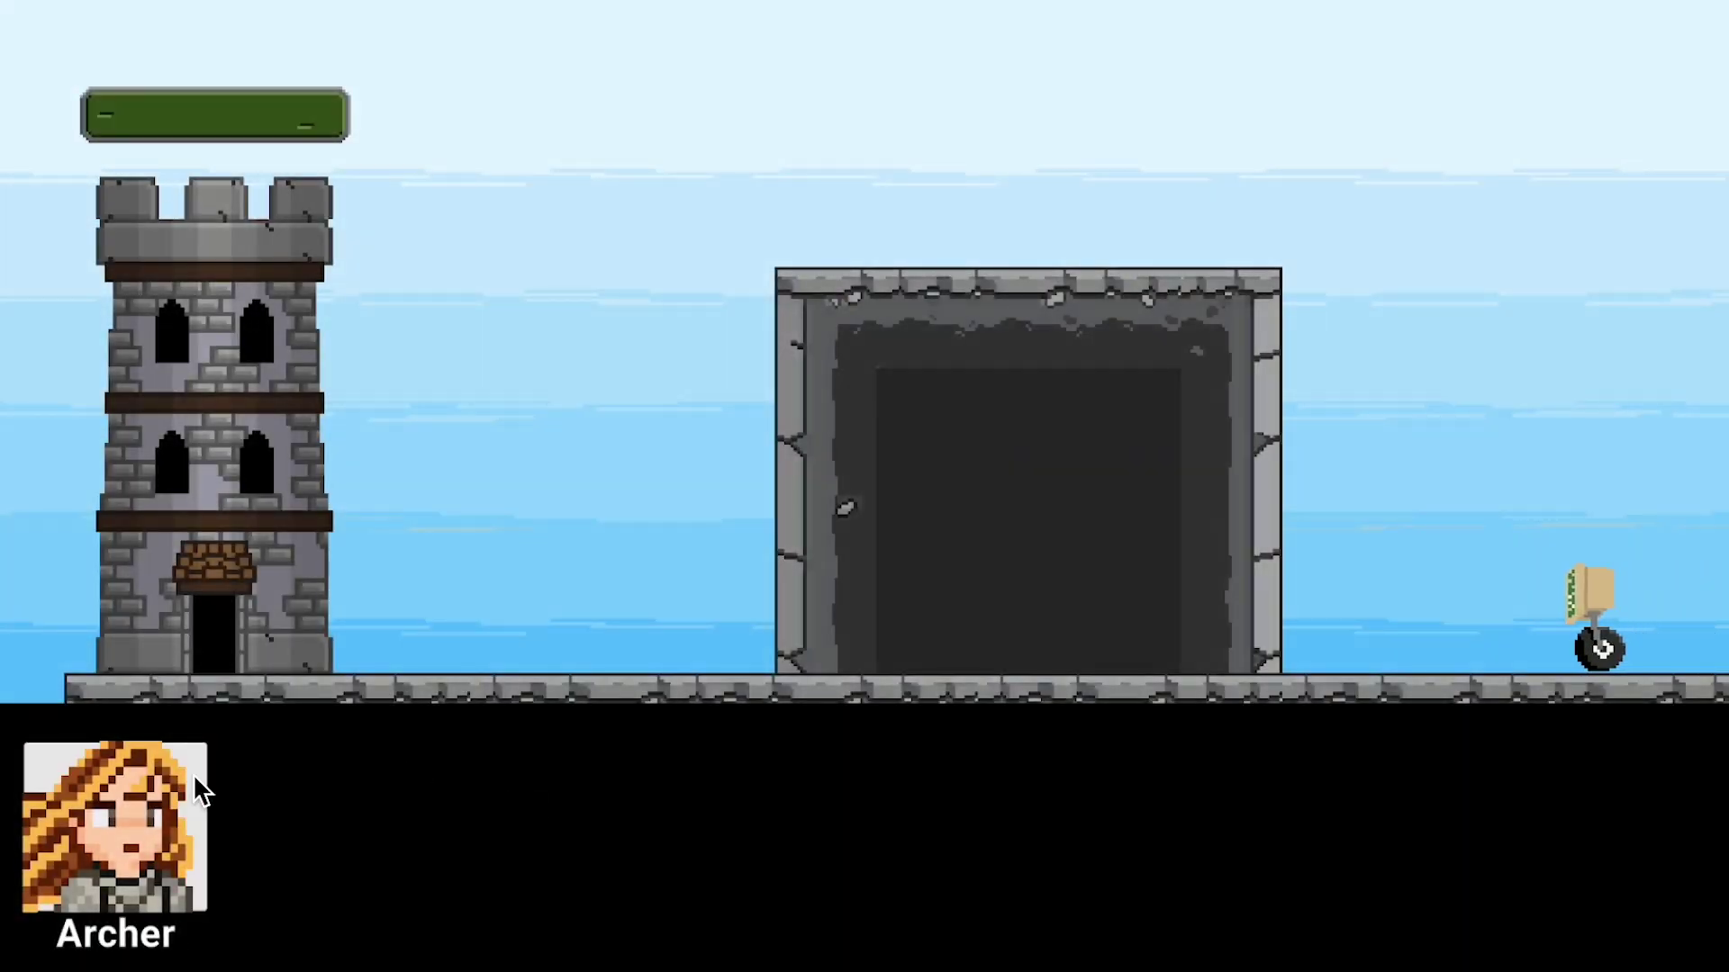
Step: Spawn two archers from the tower by using the Archer button twice during play
{"action": "left_click", "coordinate": [191, 773]}
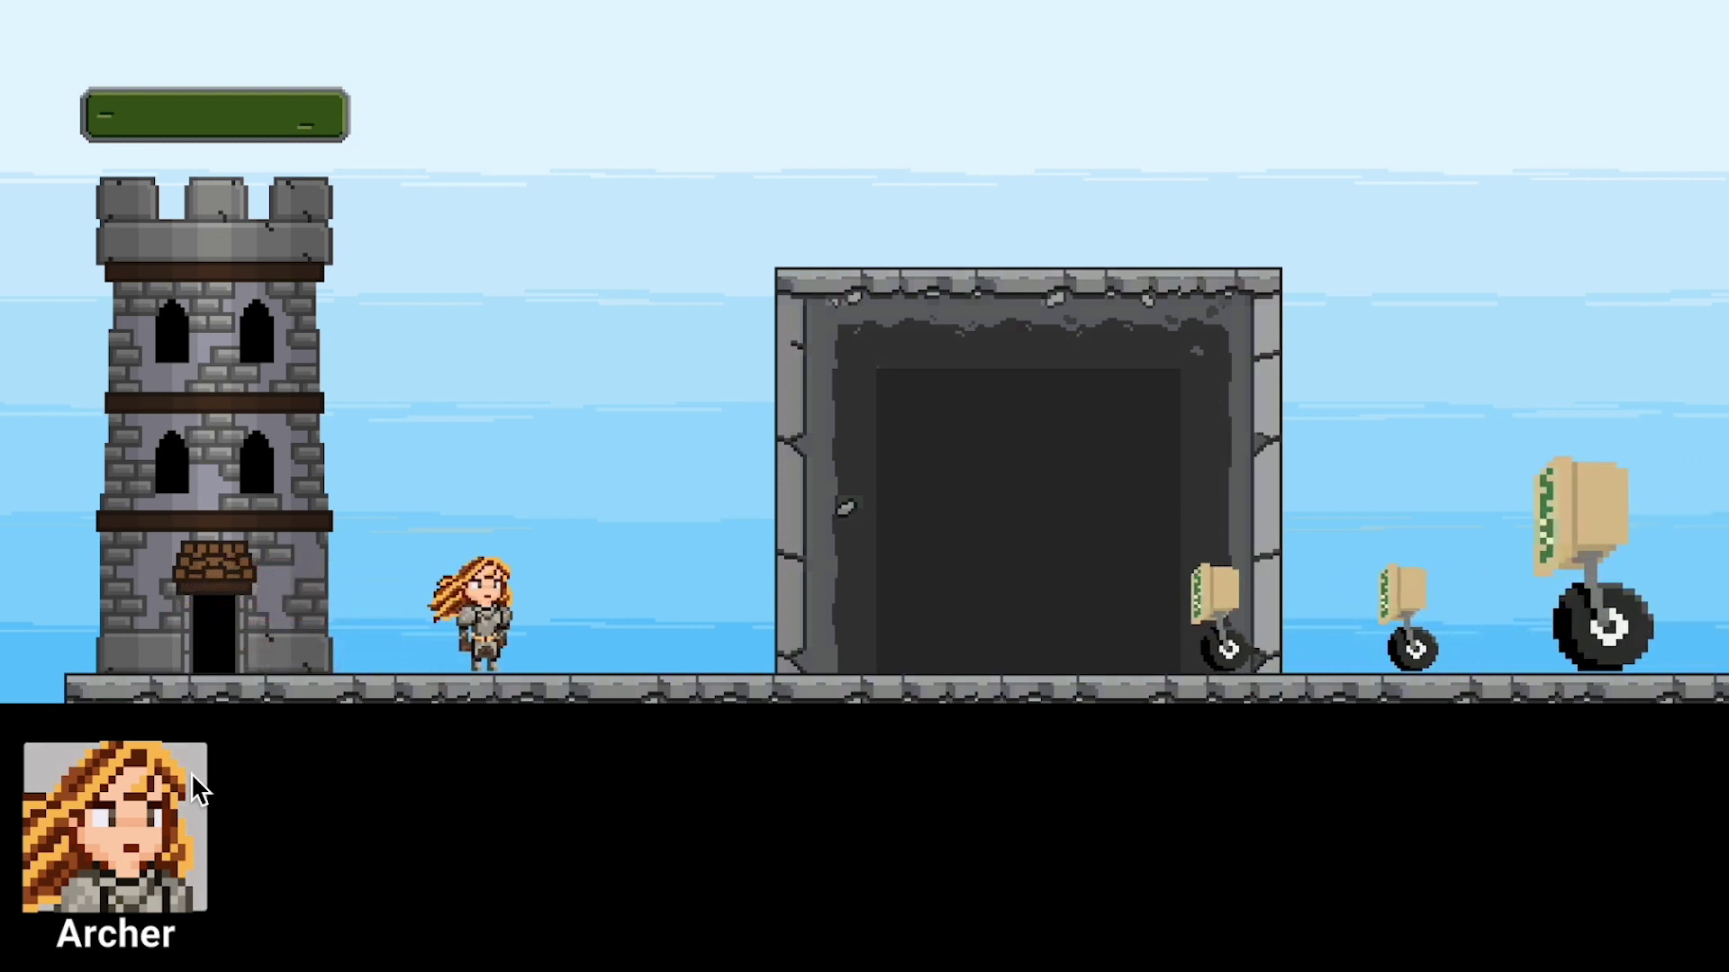
{"action": "left_click", "coordinate": [191, 772]}
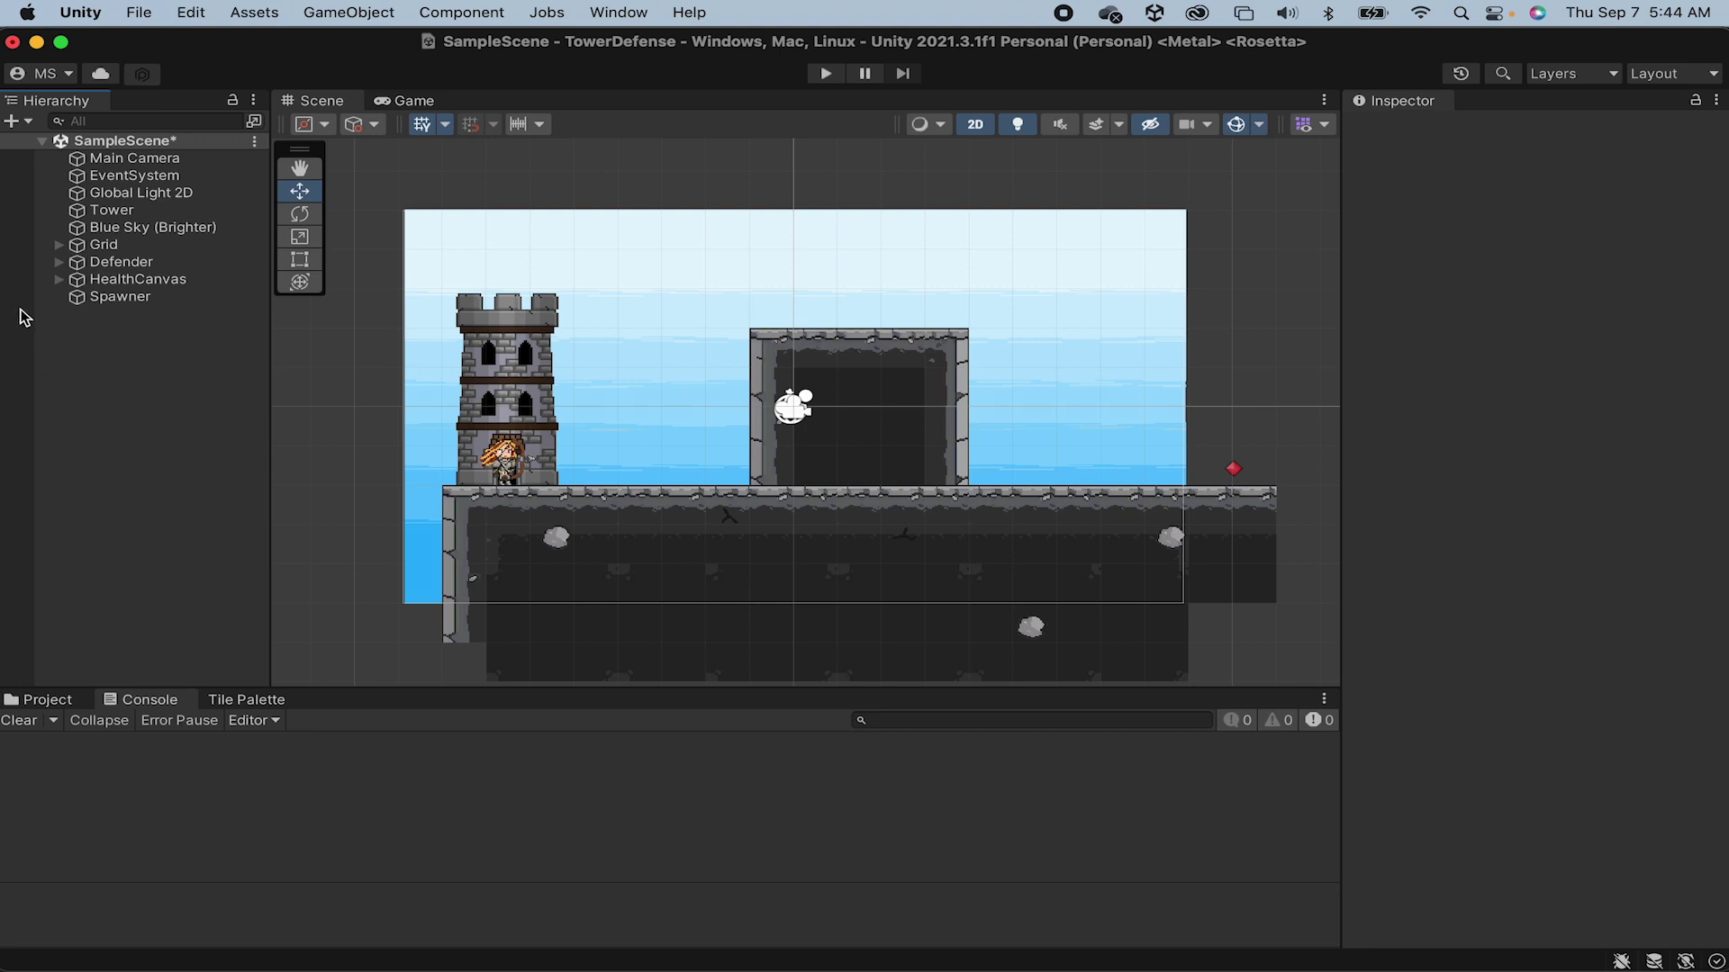
Step: Expand HealthCanvas and frame it in the Scene view
{"action": "left_click", "coordinate": [59, 279]}
{"action": "left_click", "coordinate": [131, 283]}
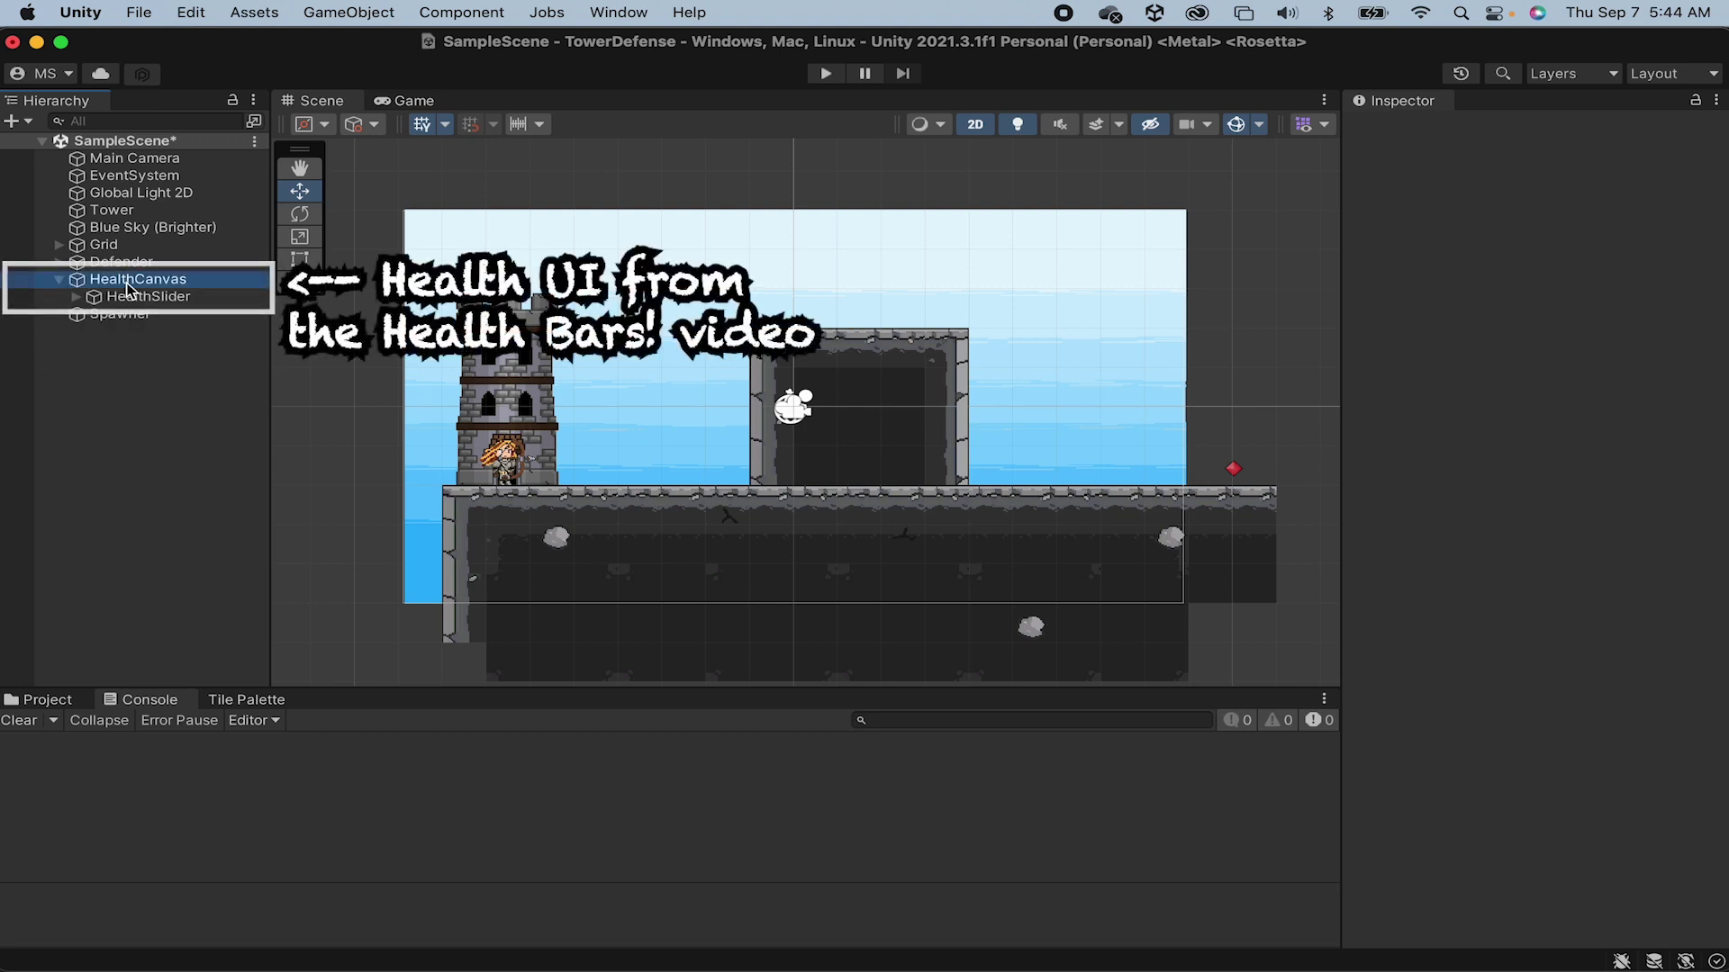
{"action": "double_click", "coordinate": [130, 282]}
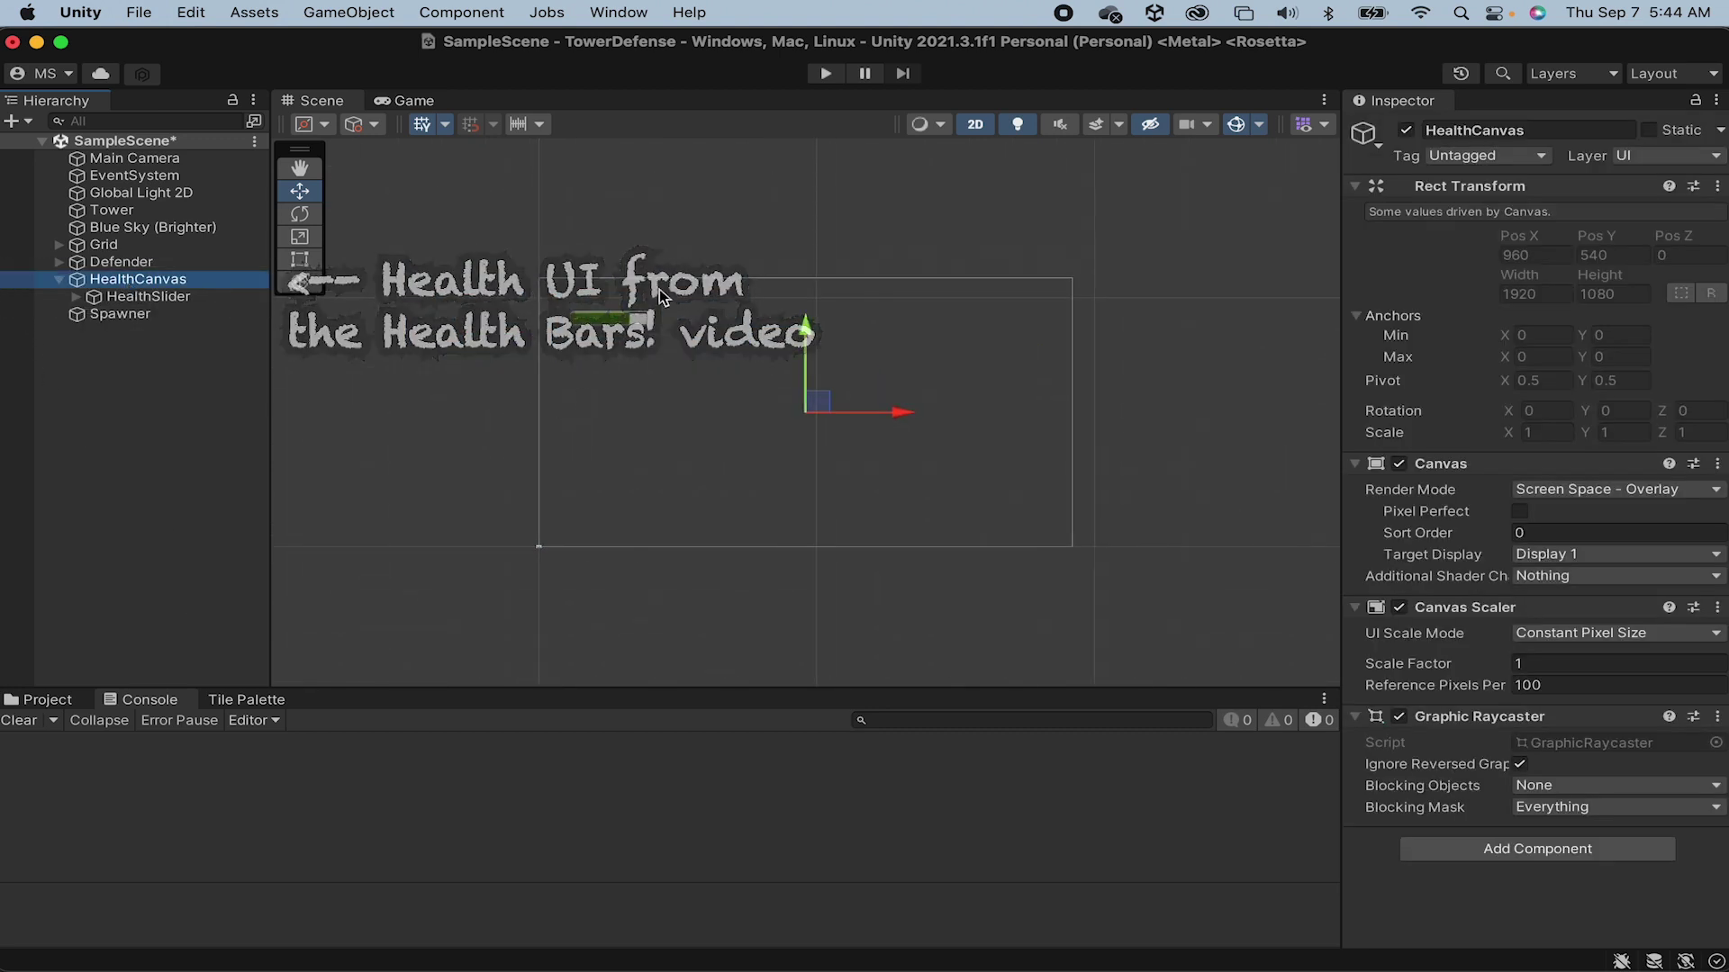
{"action": "scroll", "coordinate": [665, 477], "scroll_direction": "up", "scroll_amount": 3}
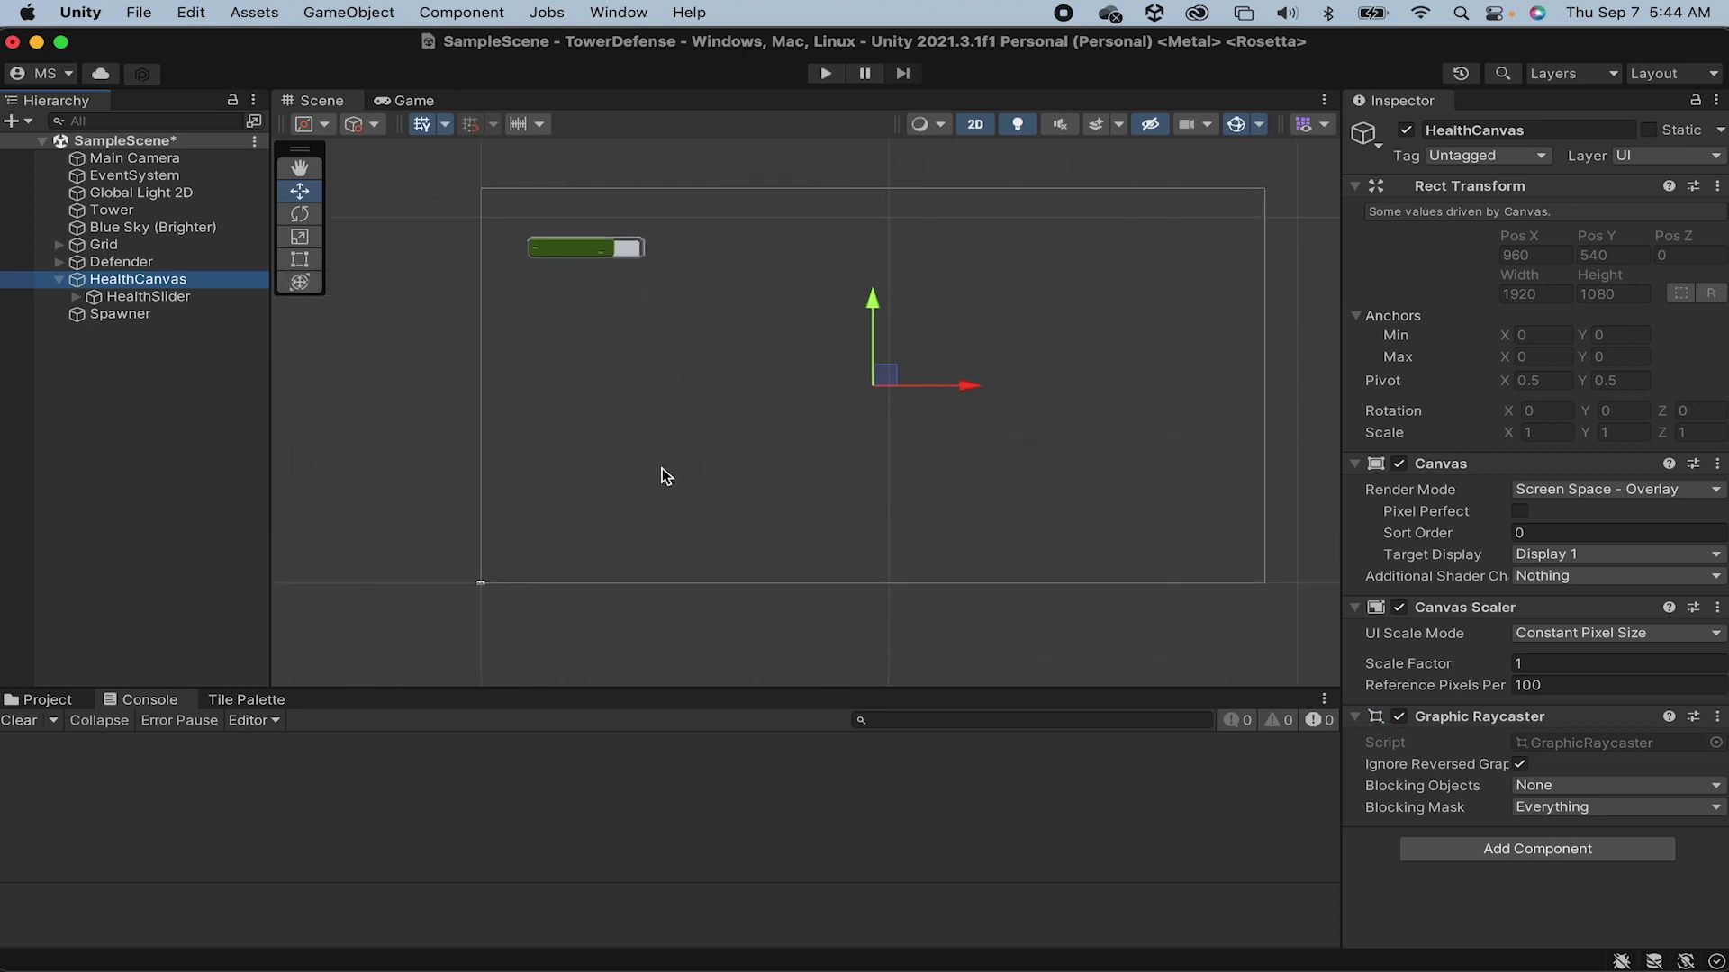
Step: Create a new UI Canvas in the Hierarchy and name it SpawnCanvas
{"action": "right_click", "coordinate": [133, 349]}
{"action": "mouse_move", "coordinate": [333, 742]}
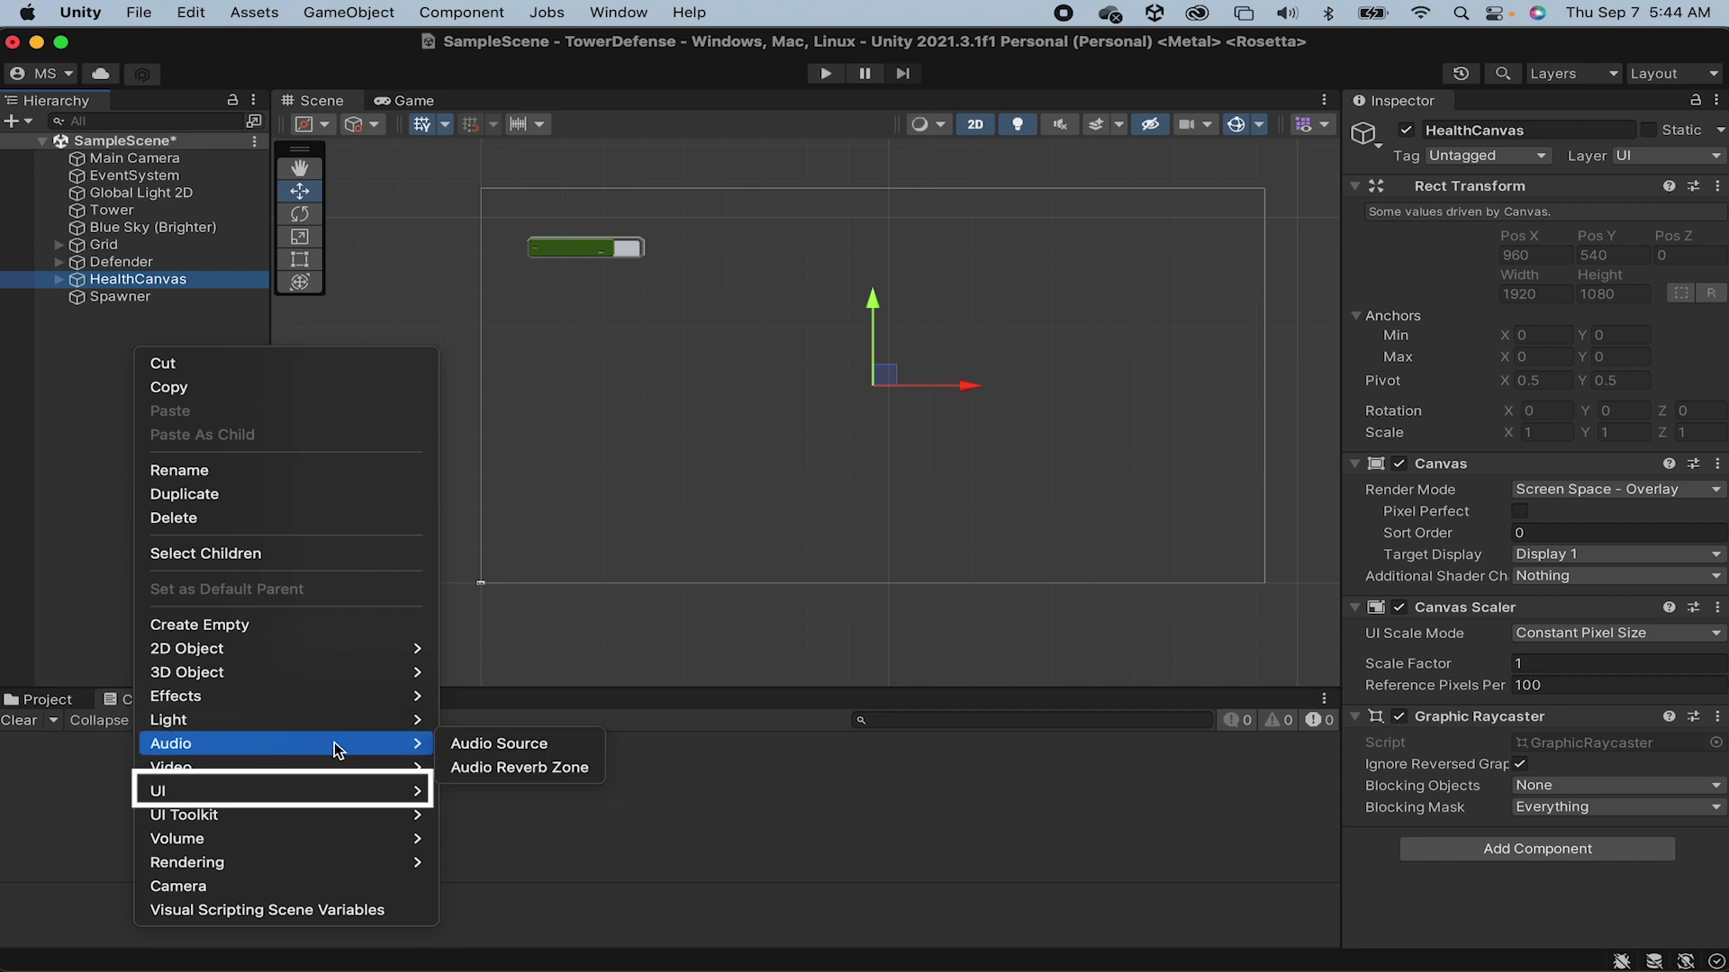
{"action": "mouse_move", "coordinate": [423, 791]}
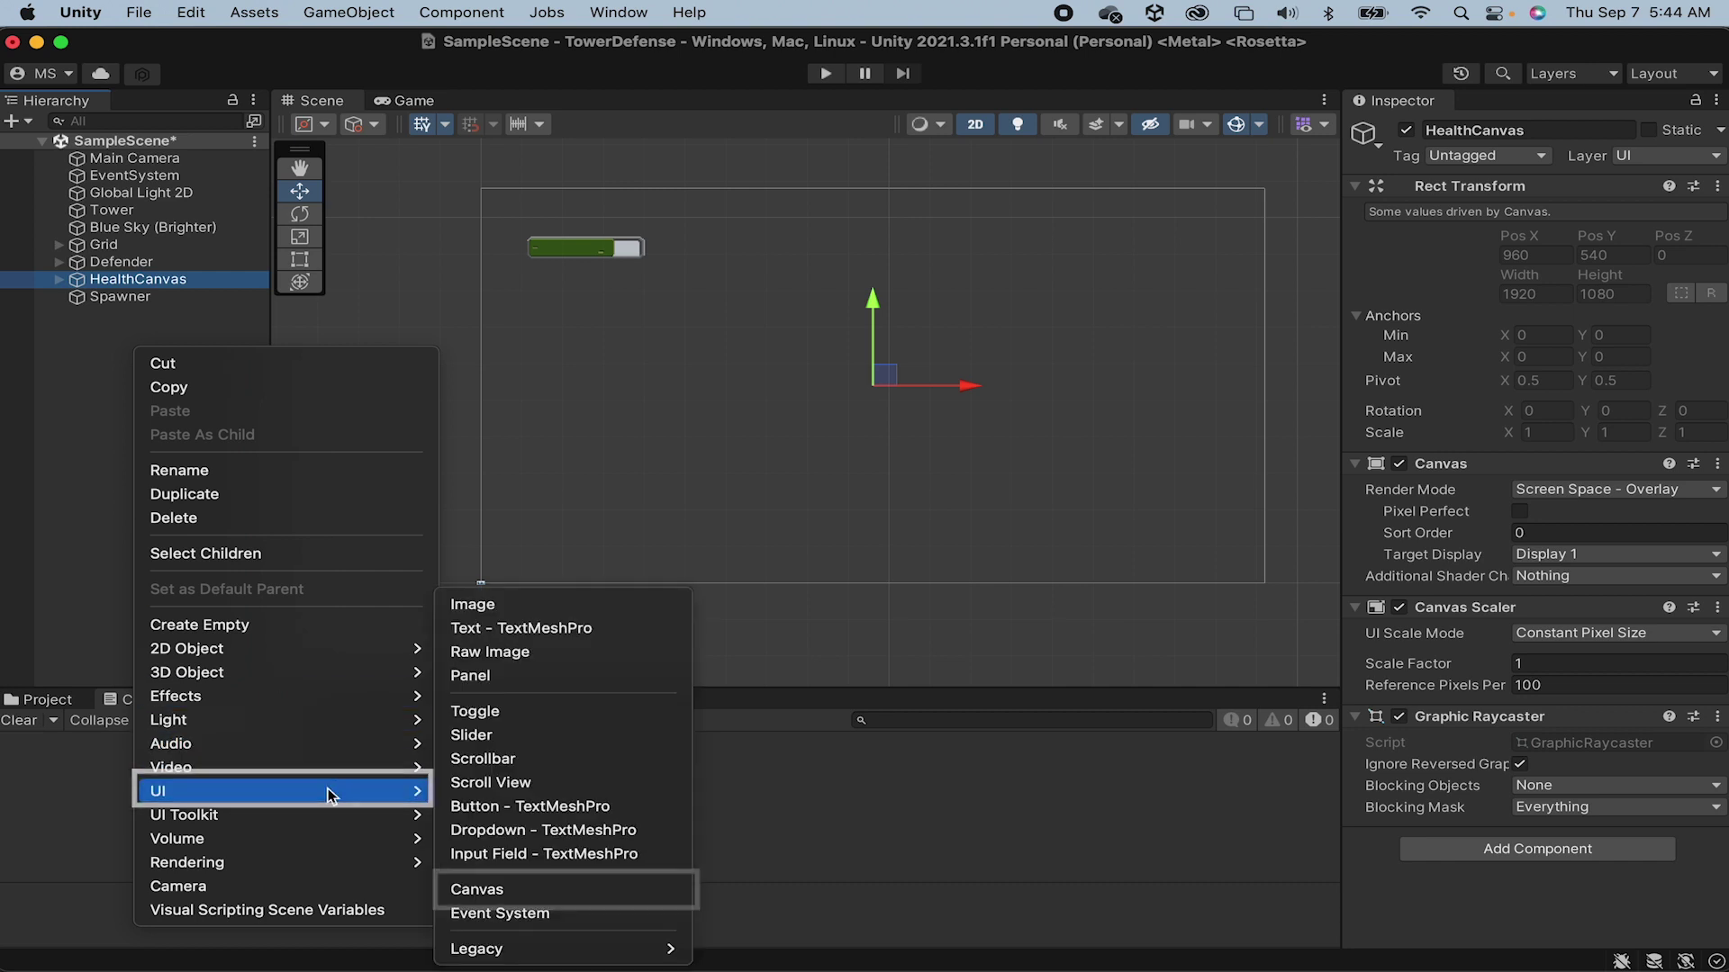
{"action": "left_click", "coordinate": [559, 892]}
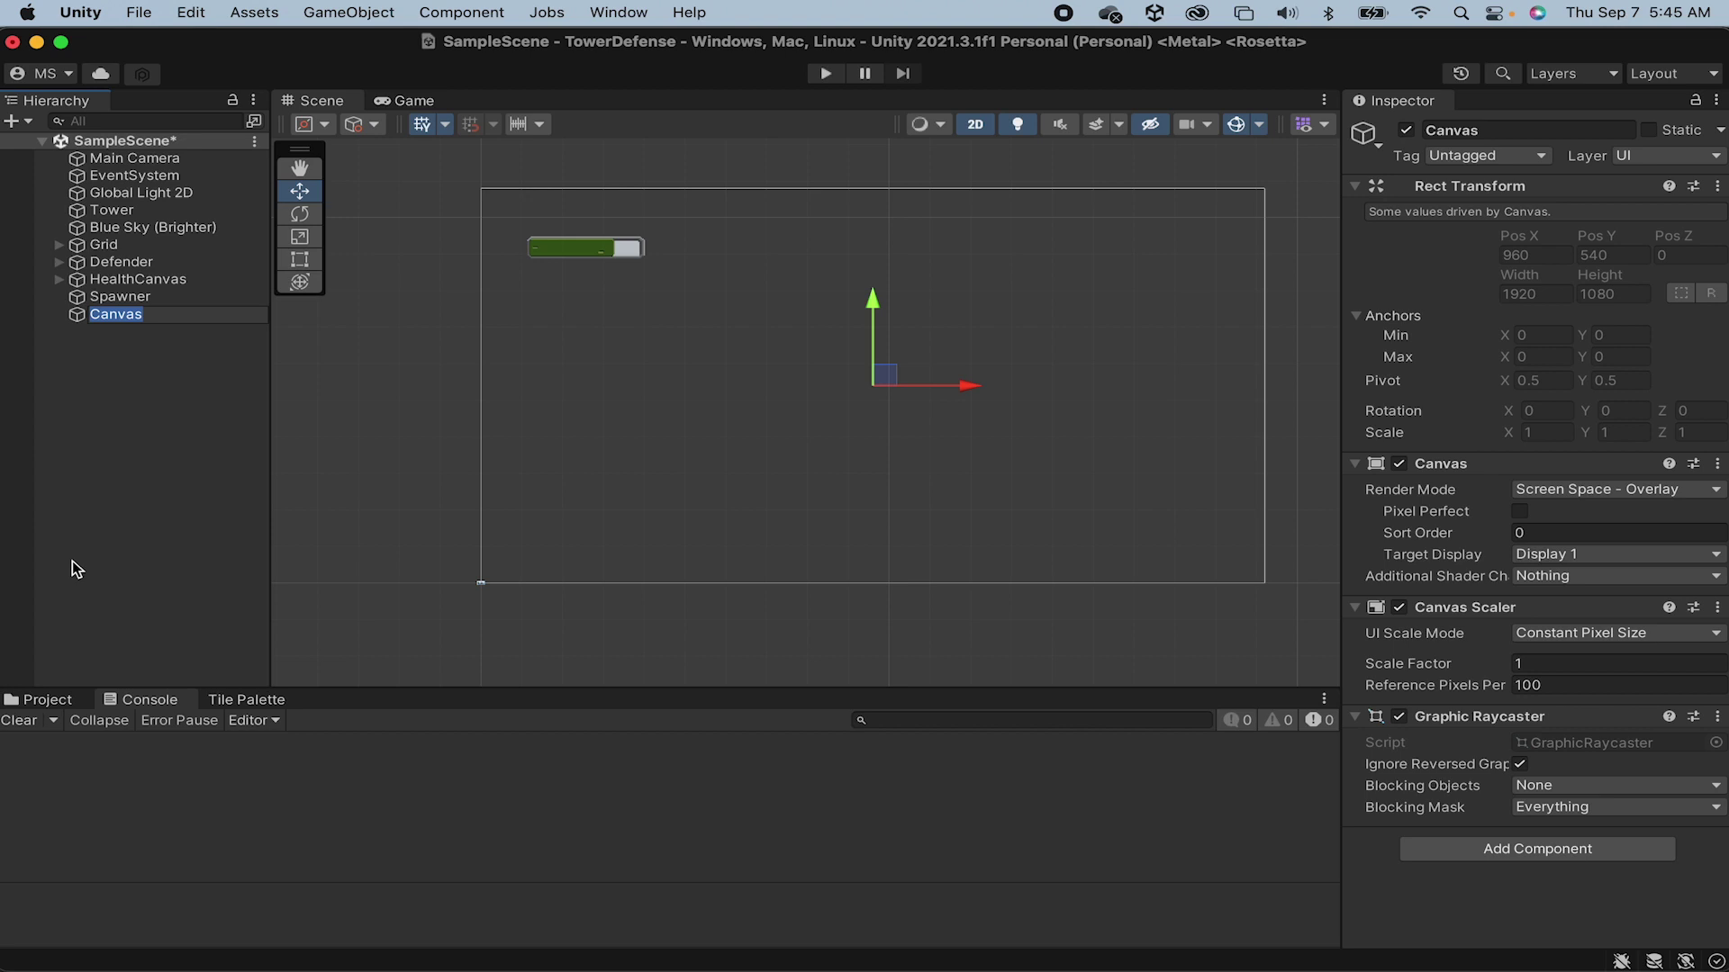
{"action": "left_click", "coordinate": [1533, 132]}
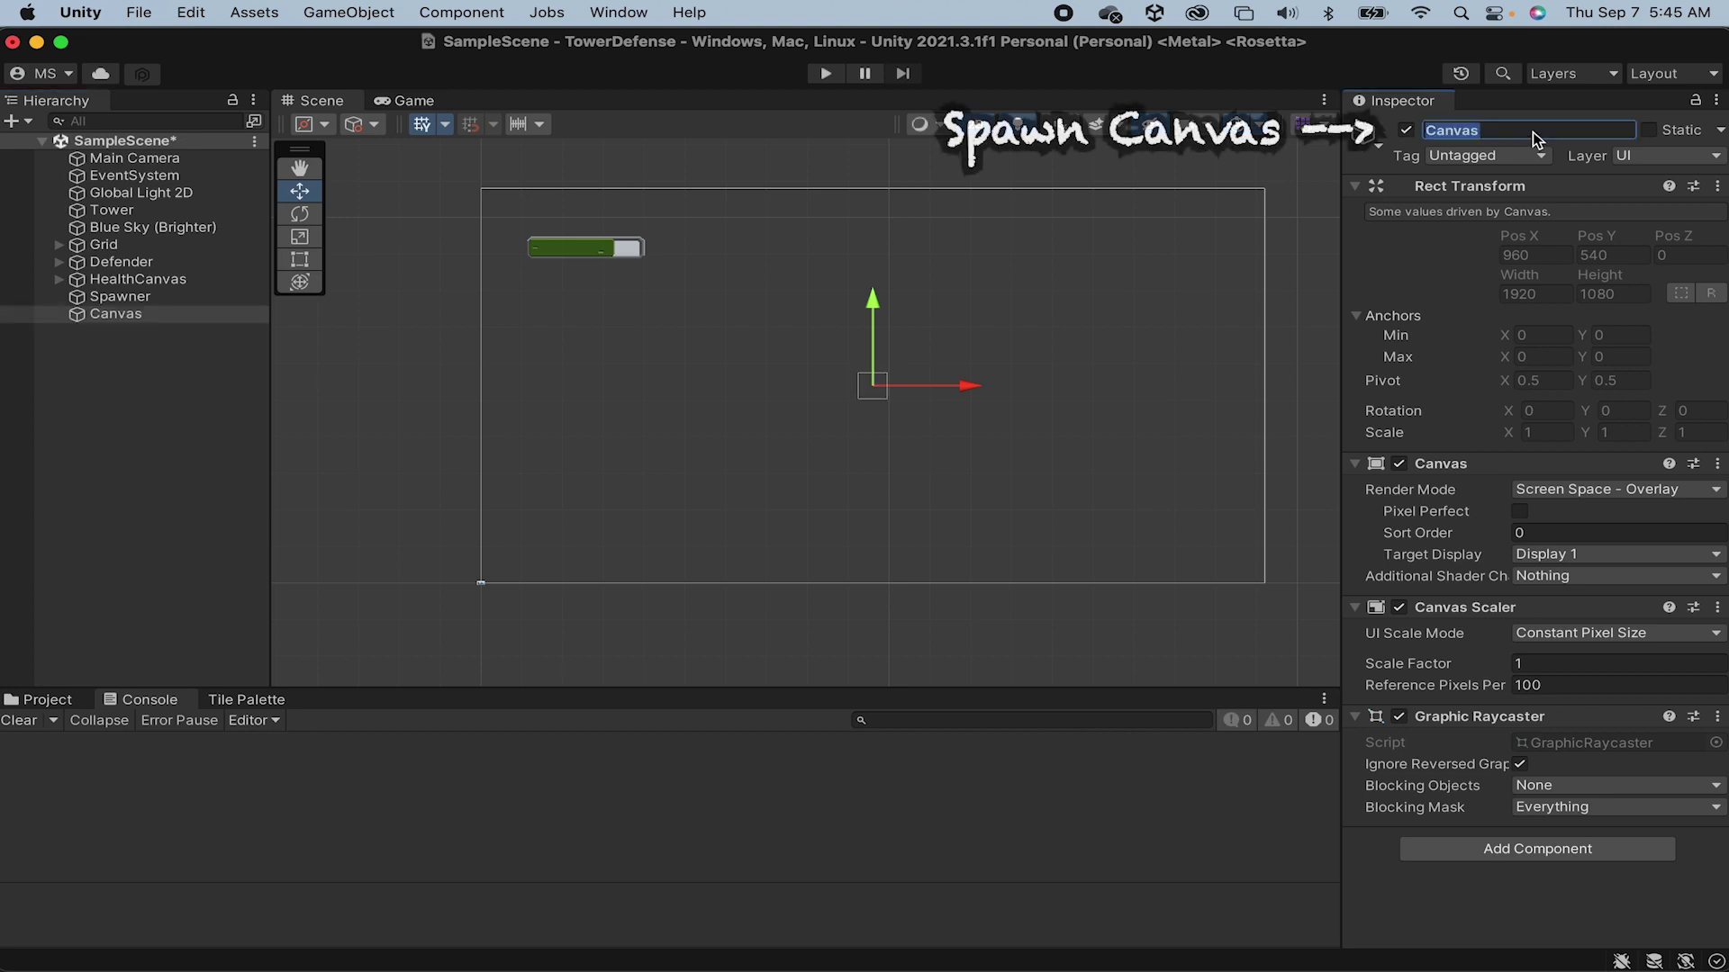
{"action": "type", "text": "SpawnCa"}
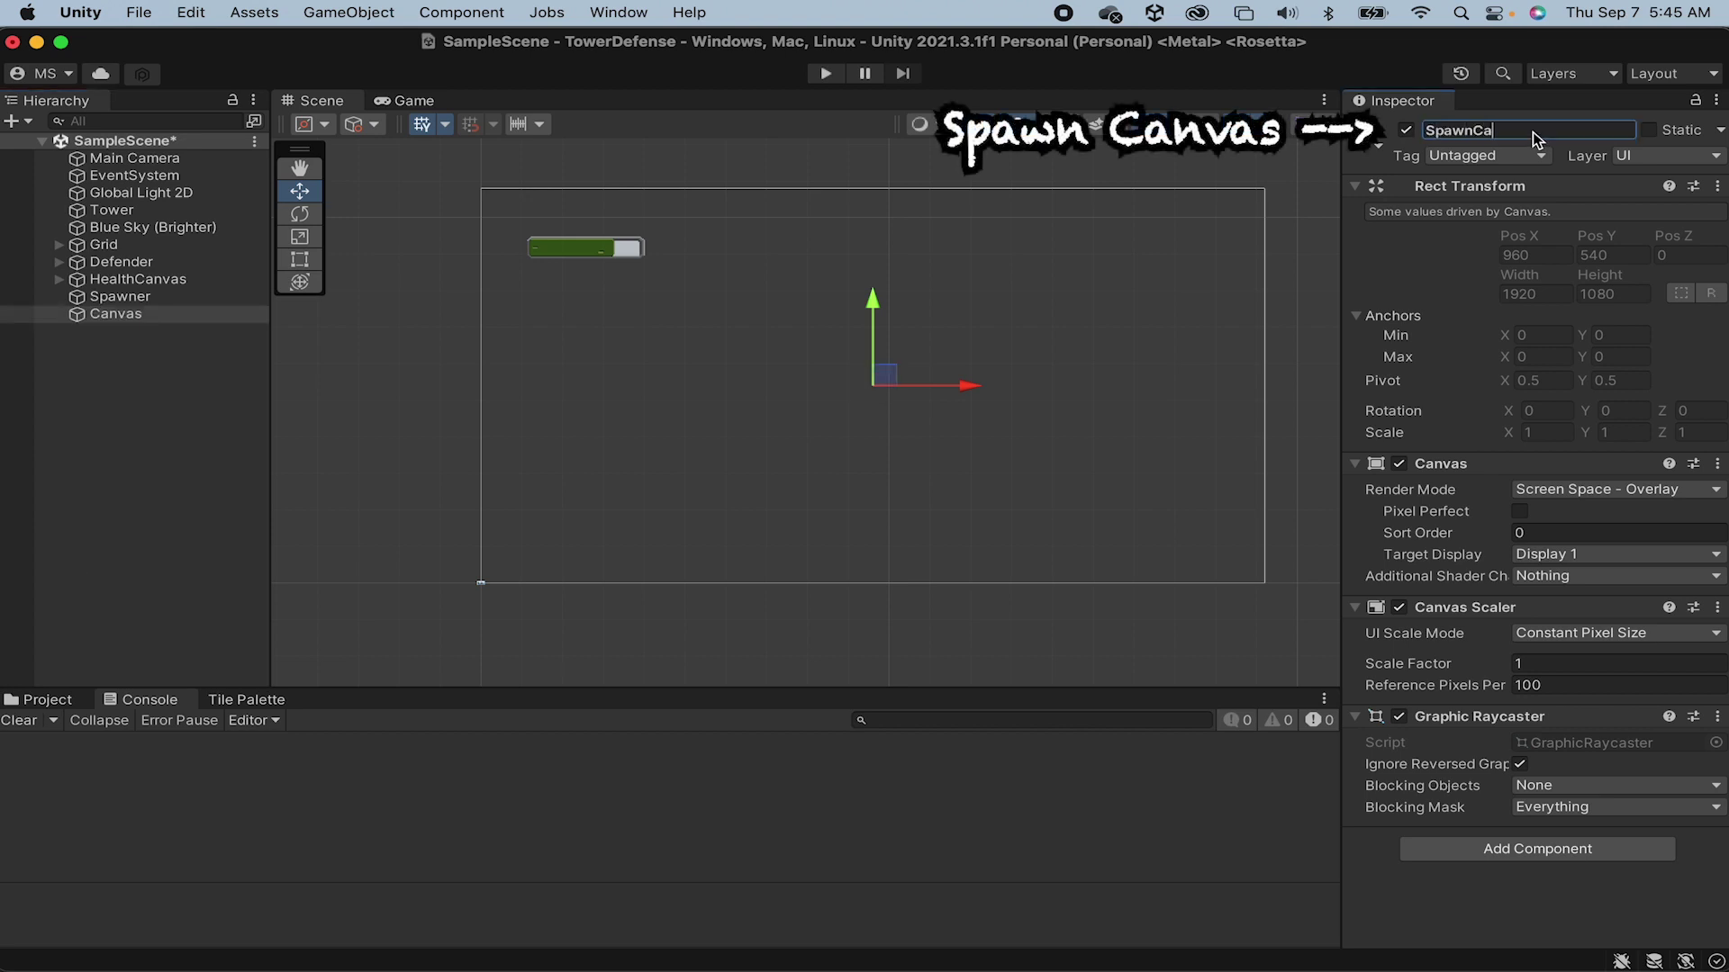
{"action": "type", "text": "nvas"}
{"action": "key", "text": "Return"}
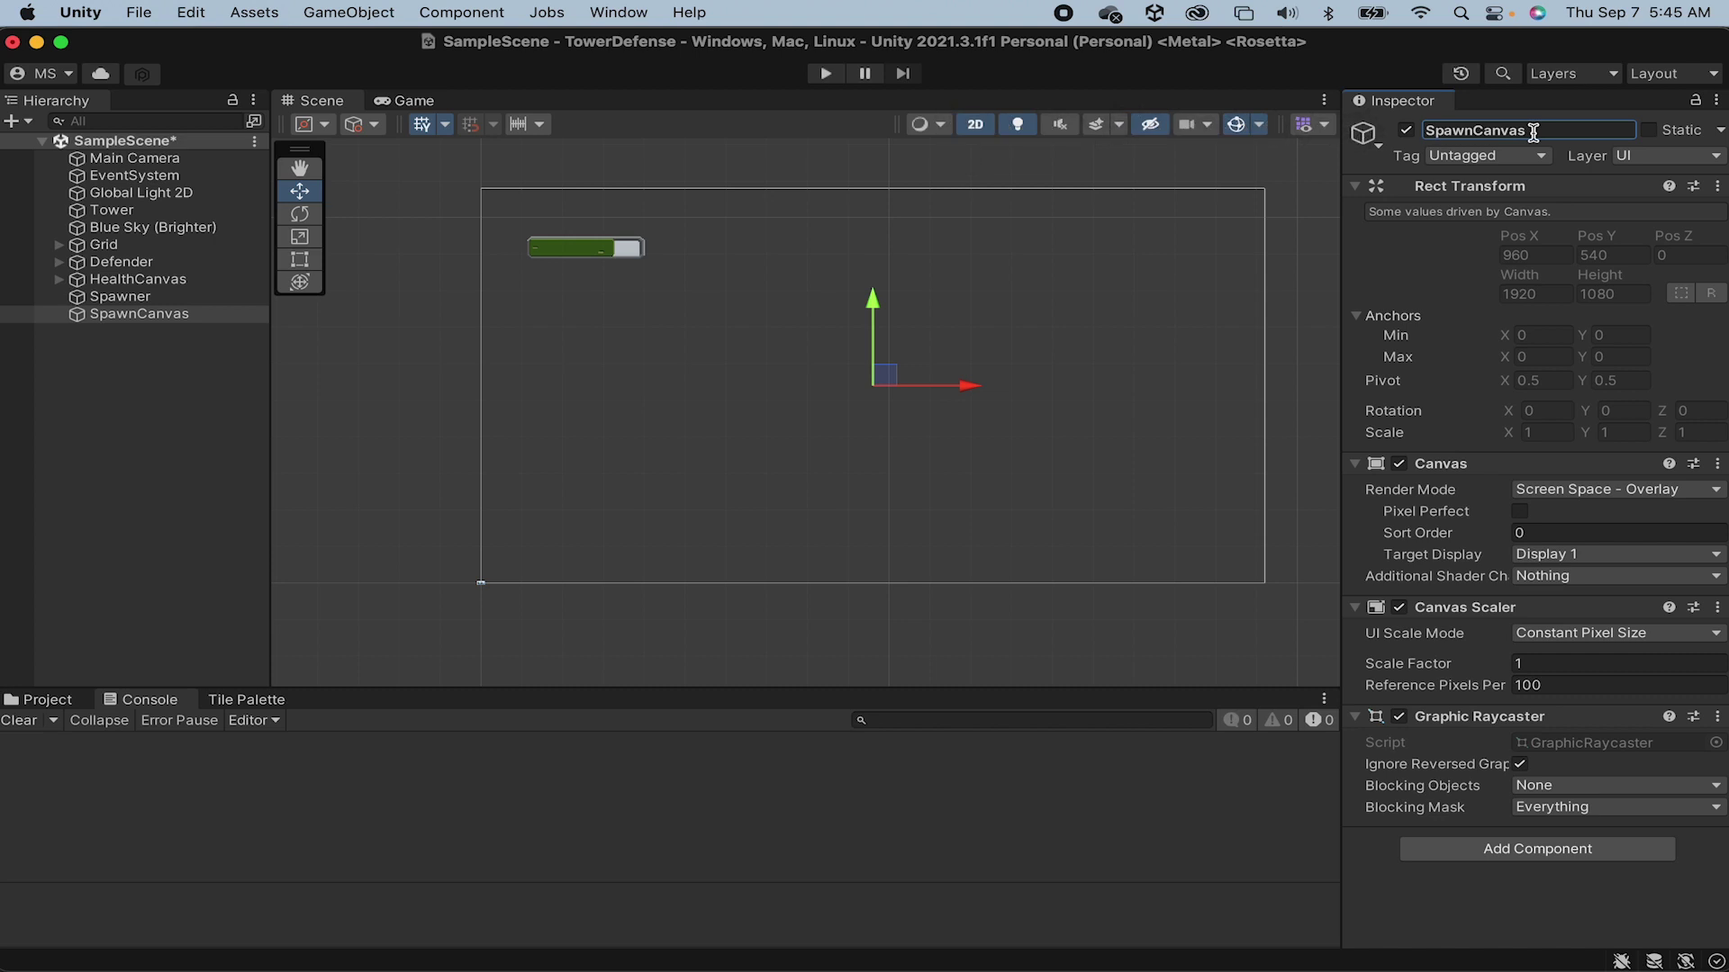
Step: Add a UI Panel as a child of SpawnCanvas
{"action": "right_click", "coordinate": [130, 311]}
{"action": "mouse_move", "coordinate": [217, 630]}
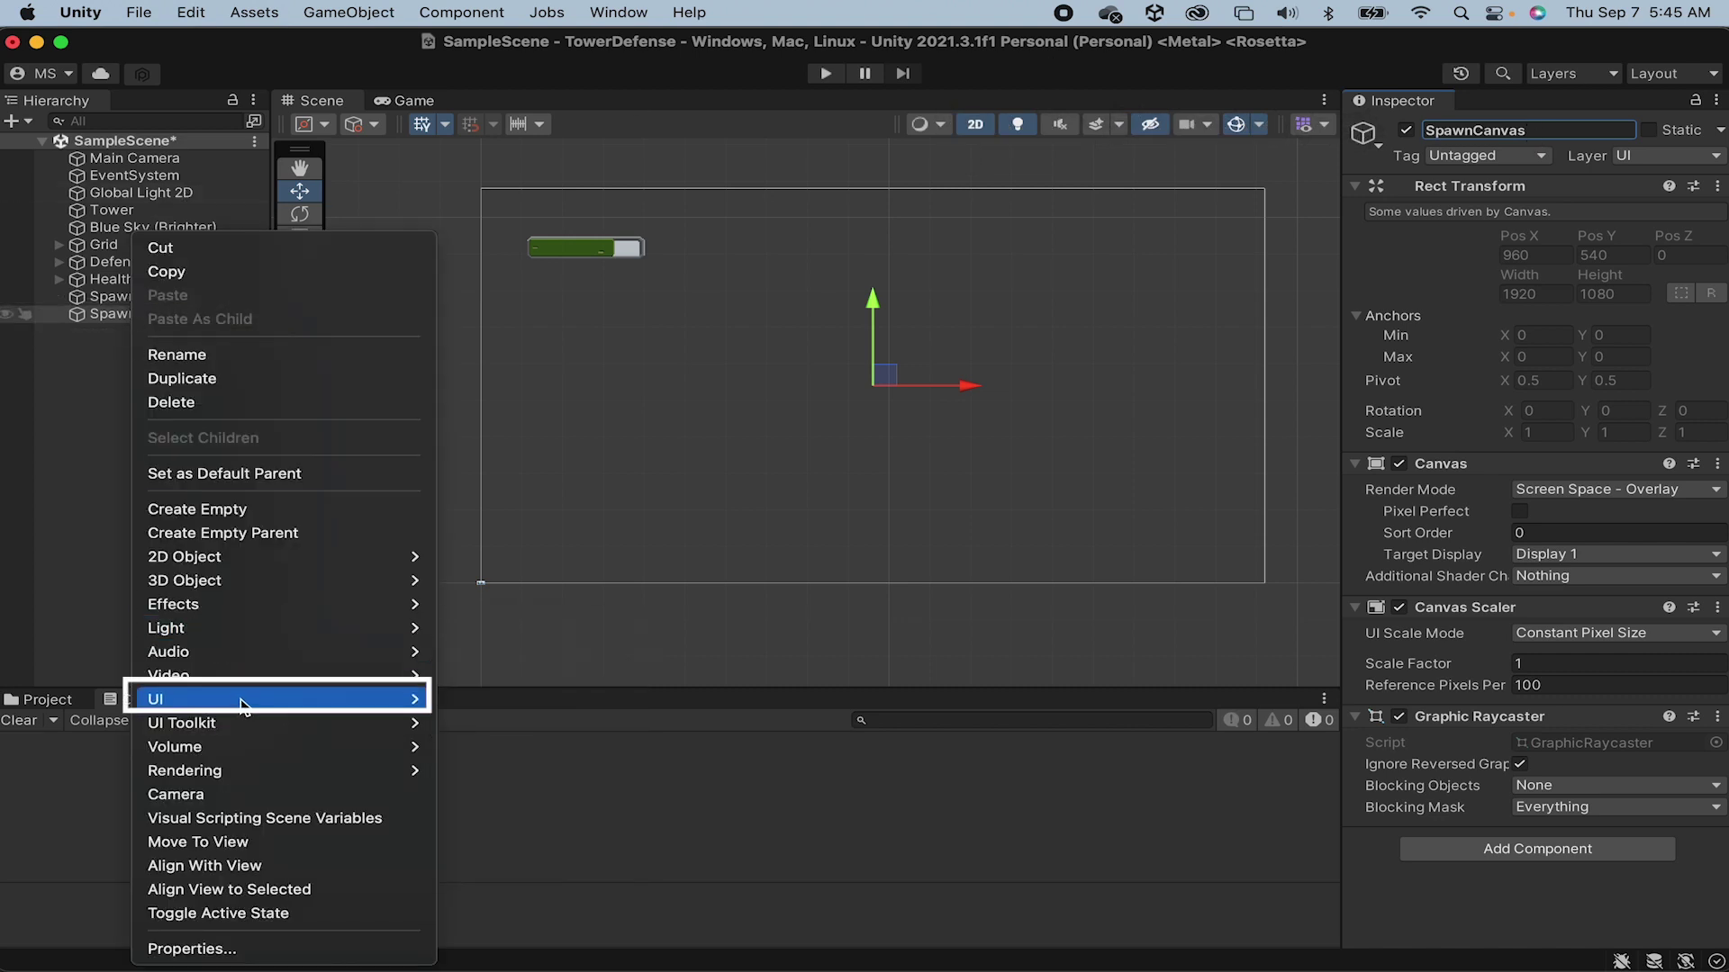
{"action": "mouse_move", "coordinate": [246, 700]}
{"action": "left_click", "coordinate": [530, 674]}
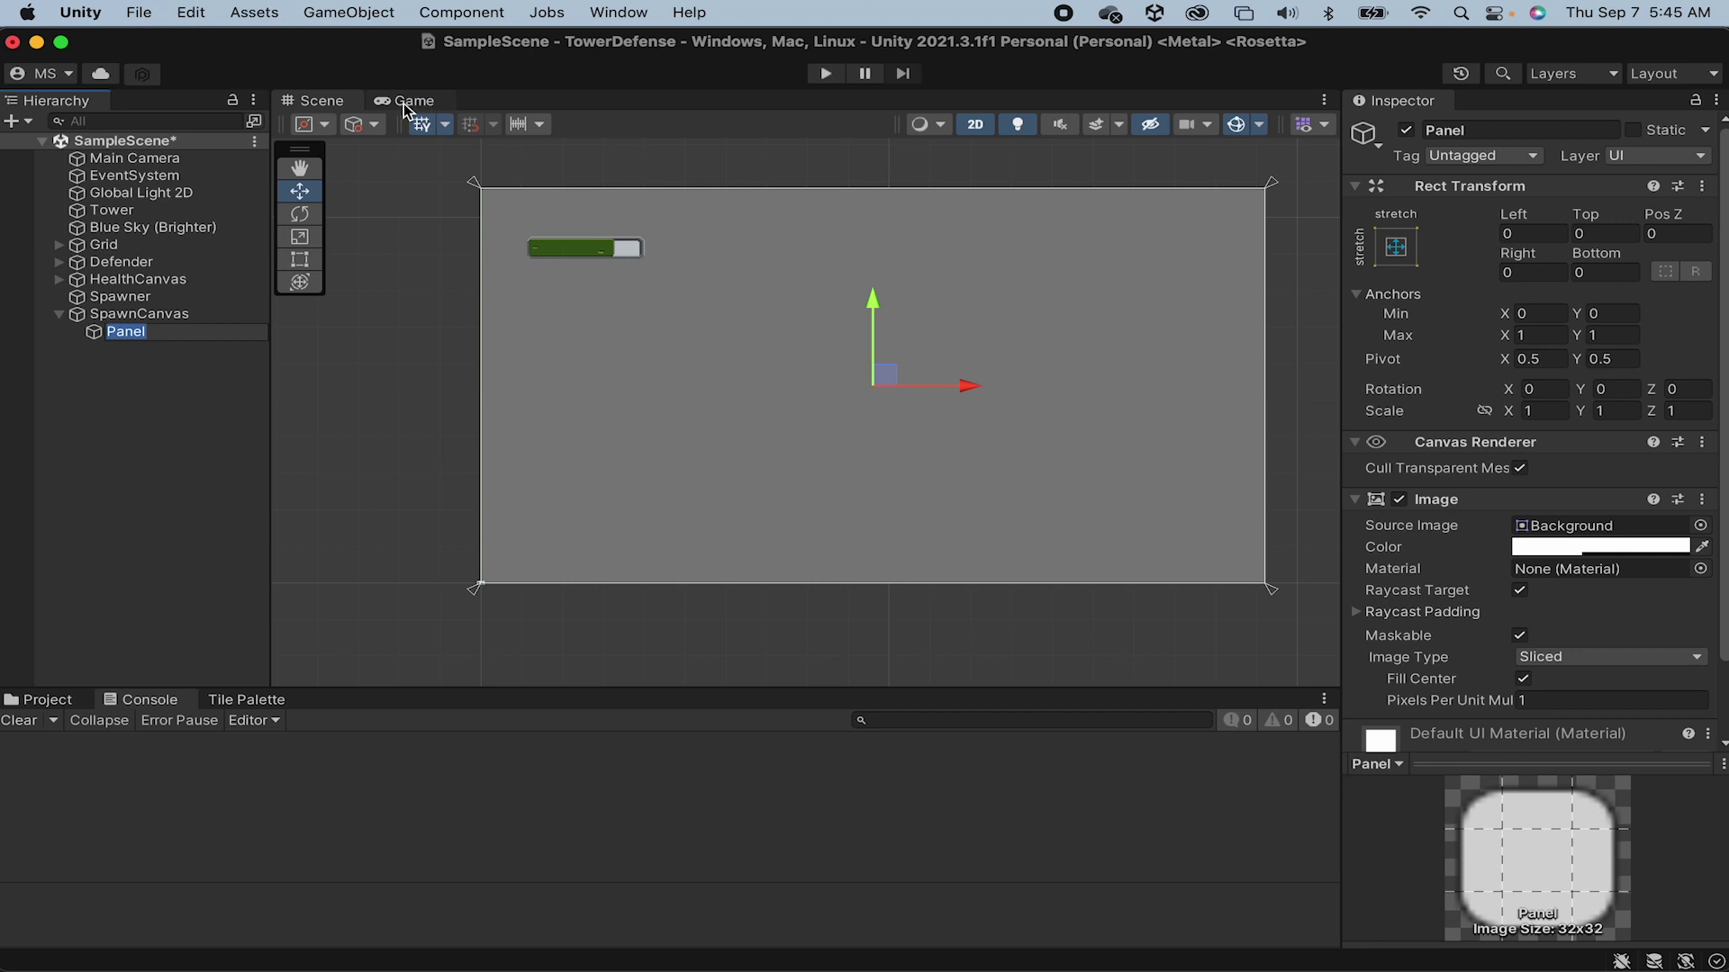
Step: Dock the Game view beside the Scene view and shrink the Panel to a bottom strip
{"action": "left_click_drag", "start_coordinate": [403, 104], "coordinate": [1094, 418]}
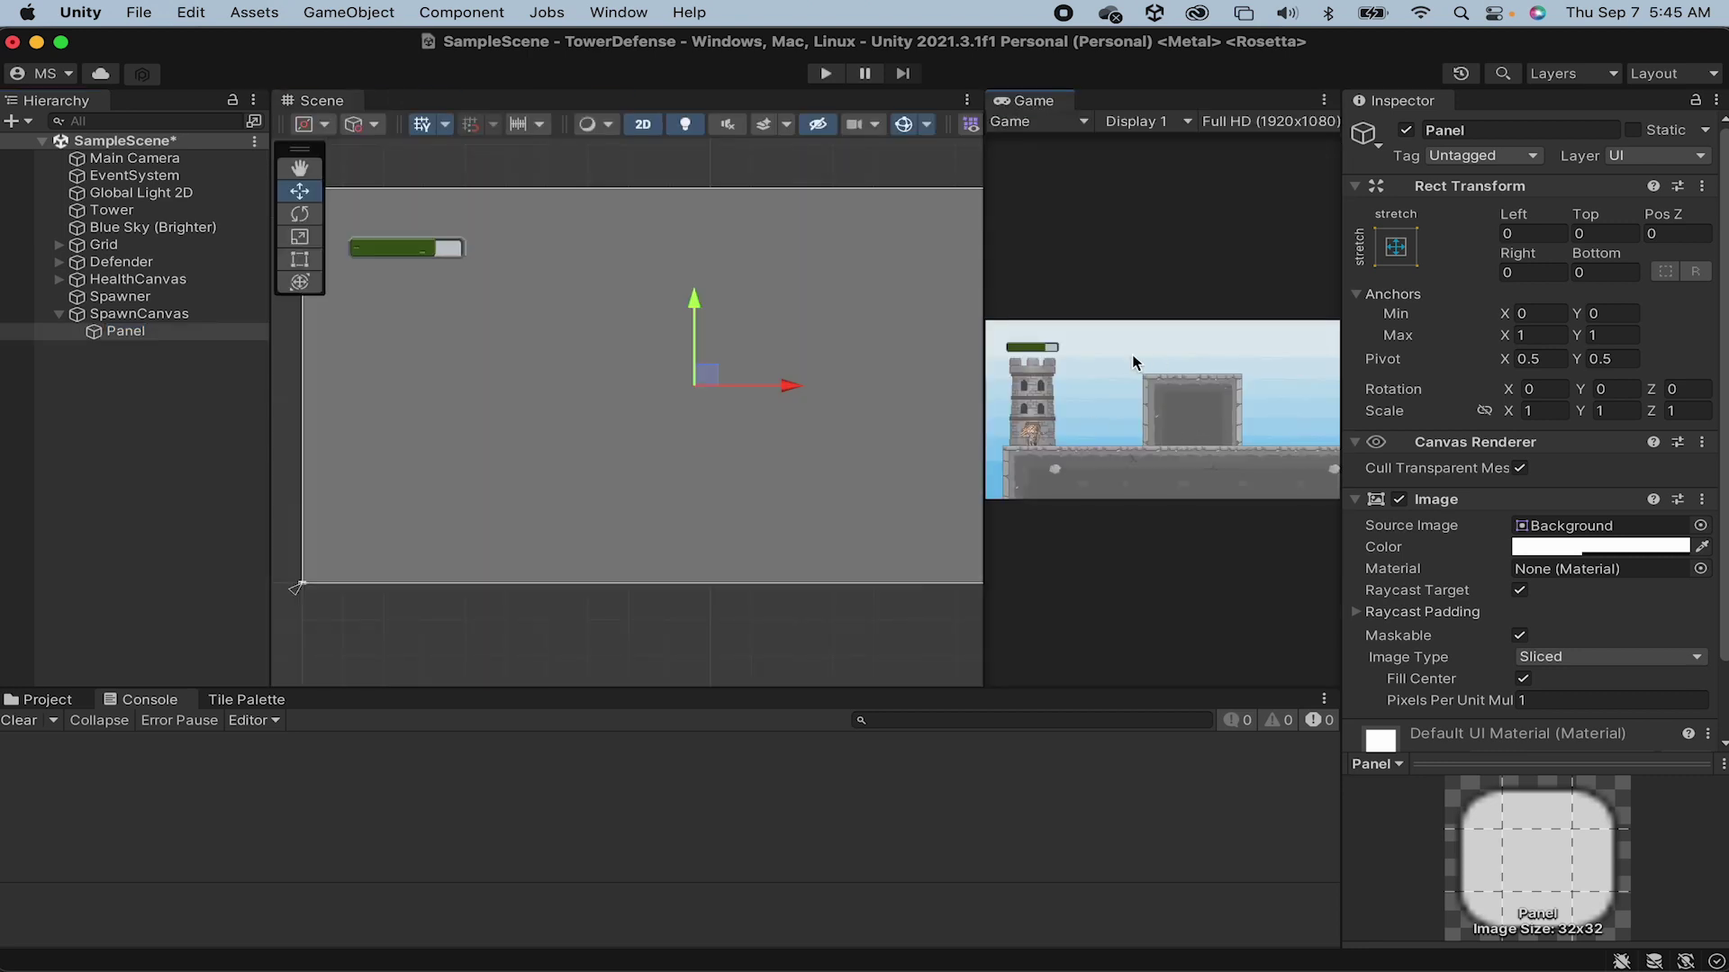
{"action": "scroll", "coordinate": [623, 324], "scroll_direction": "down", "scroll_amount": 2}
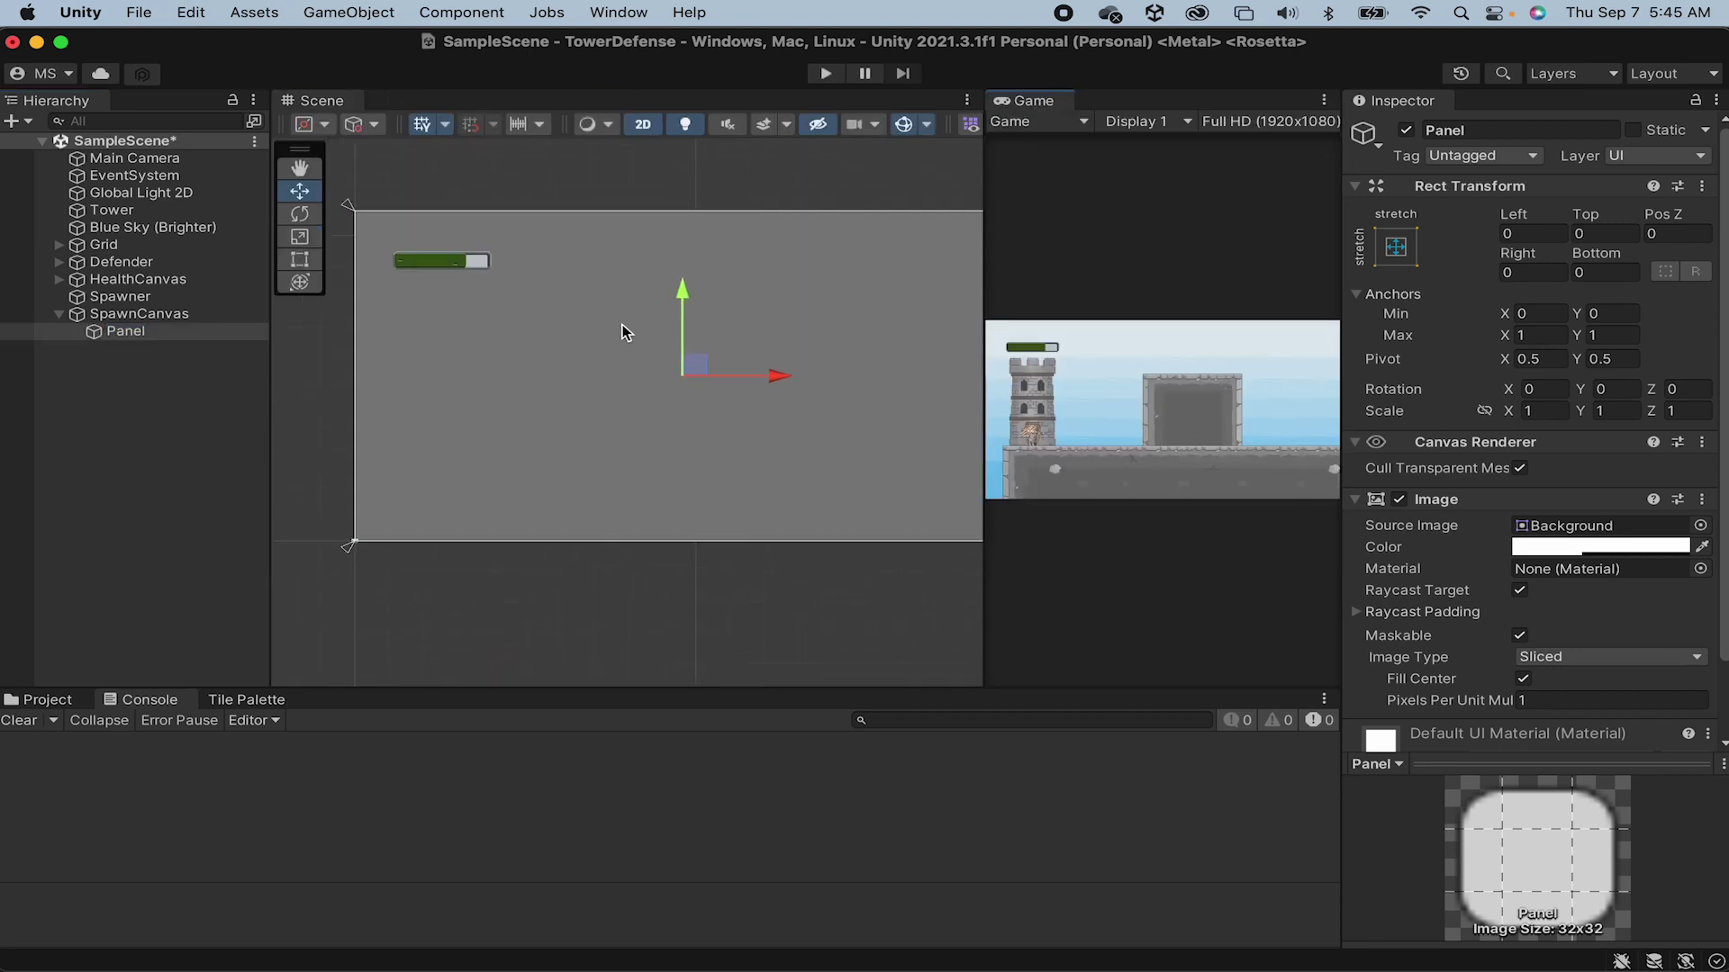
{"action": "middle_click_drag", "start_coordinate": [623, 324], "coordinate": [600, 378]}
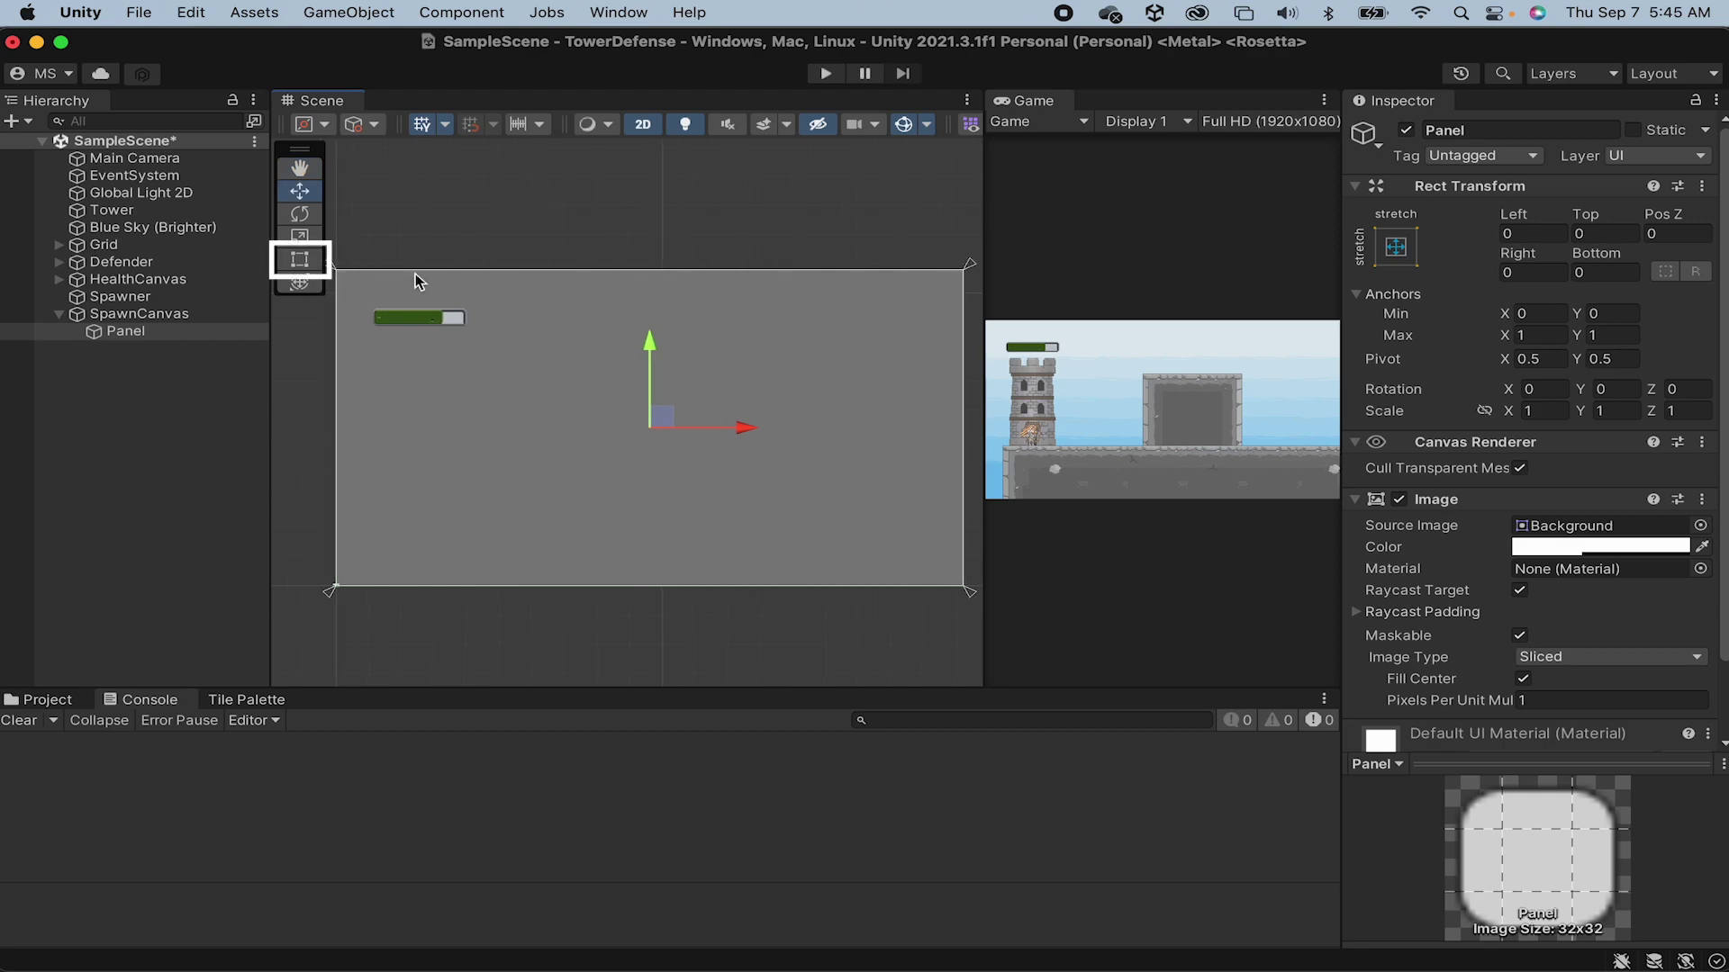
{"action": "left_click", "coordinate": [302, 263]}
{"action": "left_click_drag", "start_coordinate": [336, 270], "coordinate": [325, 501]}
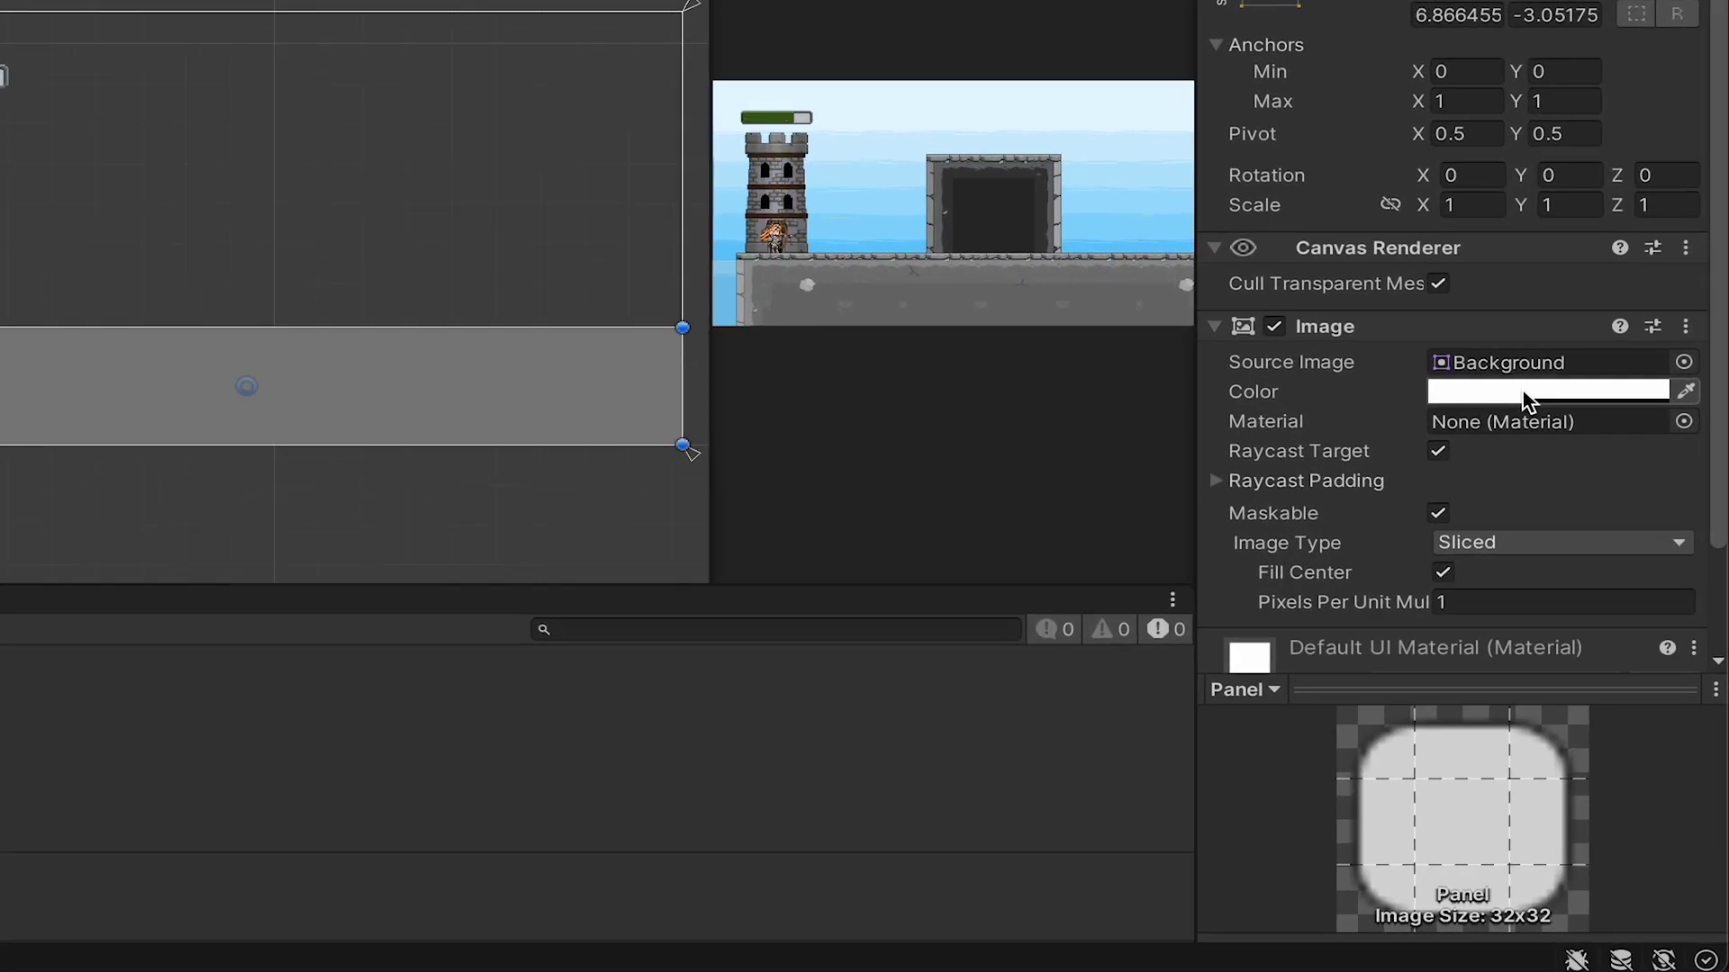
Step: Set the Panel's Image color to black with alpha 100
{"action": "left_click", "coordinate": [1571, 547]}
{"action": "left_click_drag", "start_coordinate": [1442, 476], "coordinate": [1343, 581]}
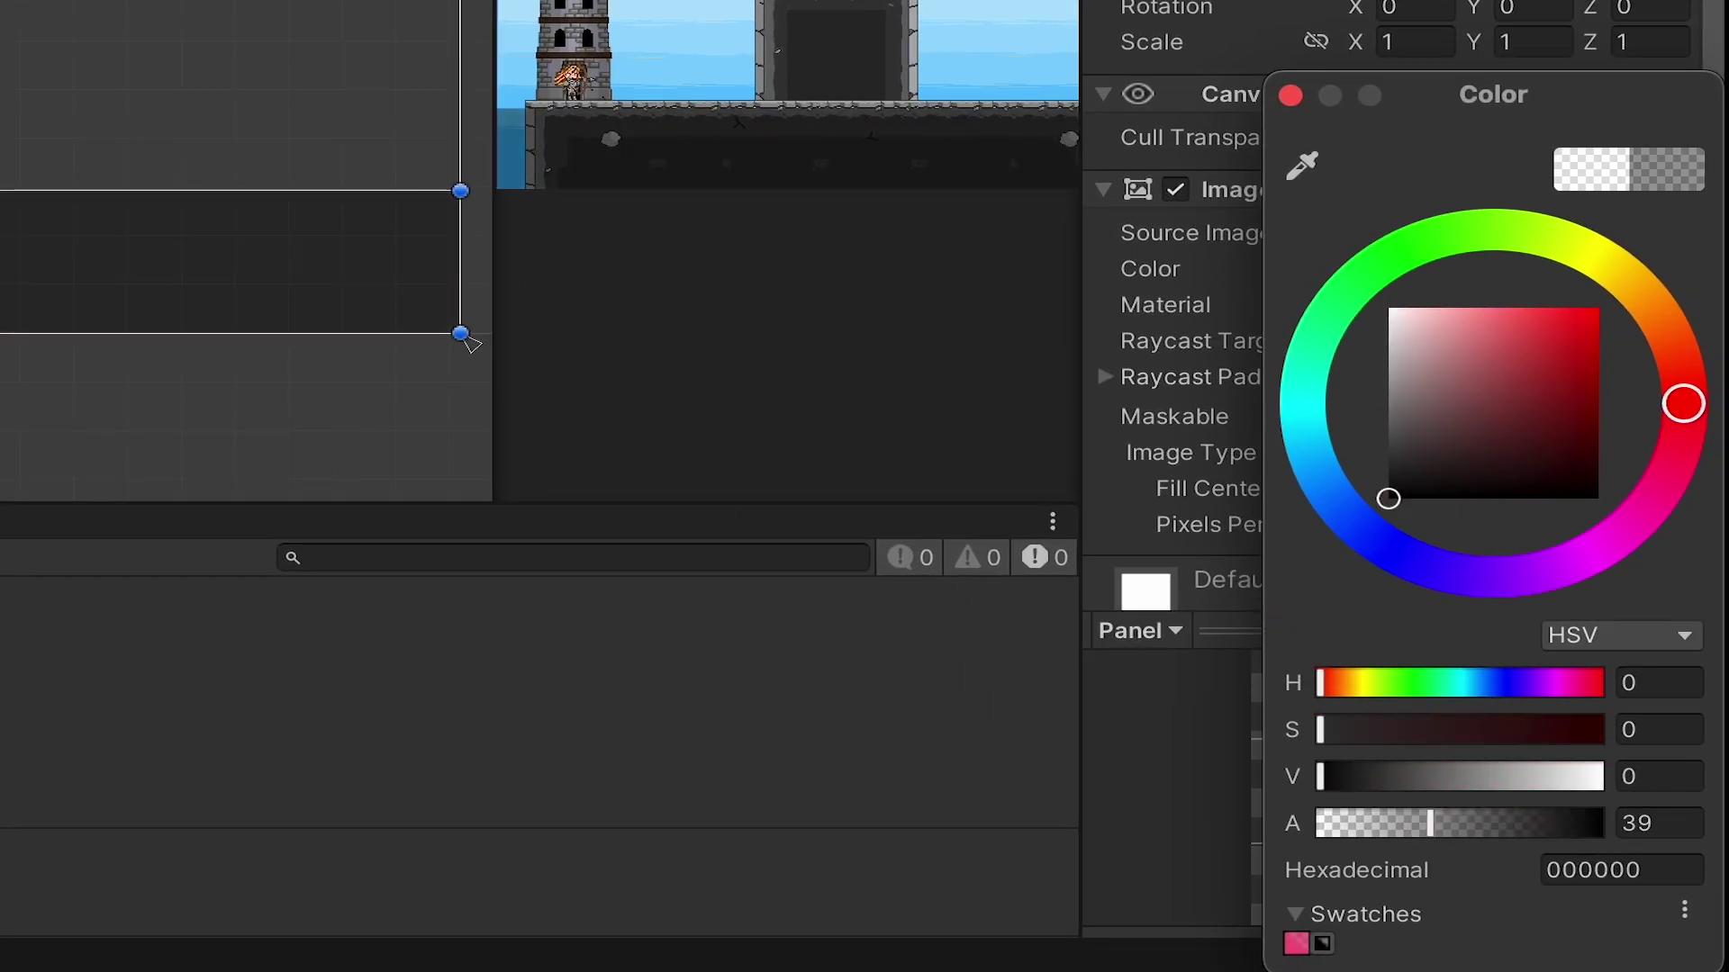
{"action": "left_click", "coordinate": [563, 126]}
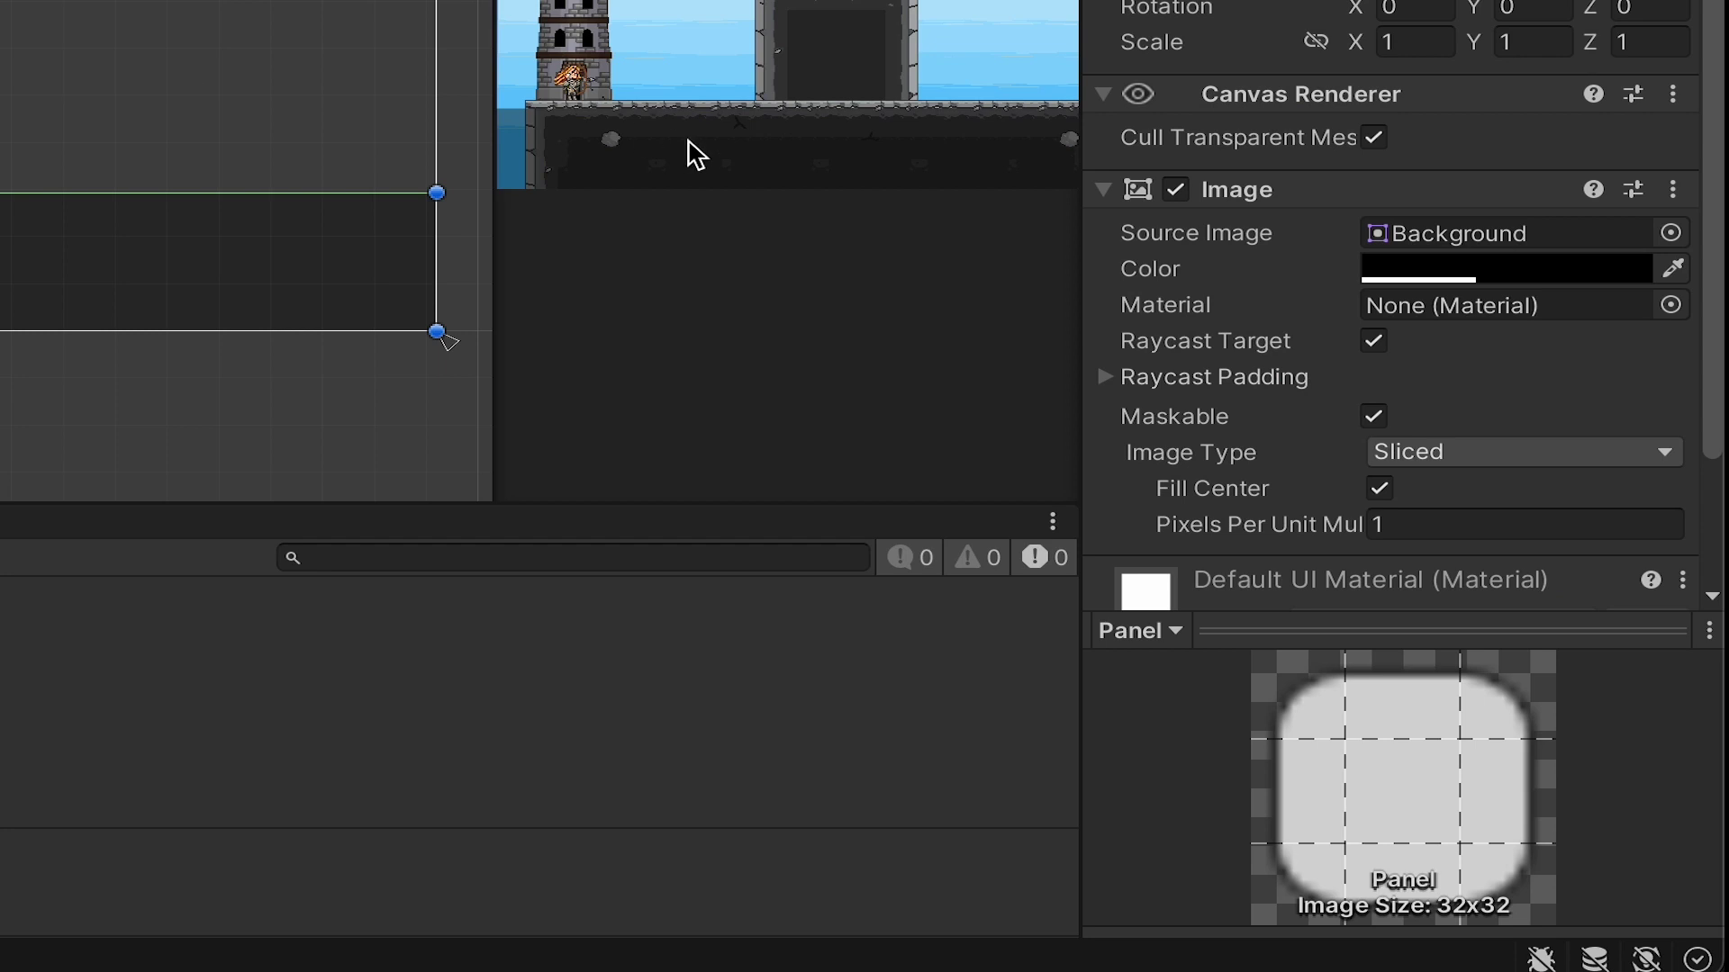
{"action": "left_click", "coordinate": [1413, 270]}
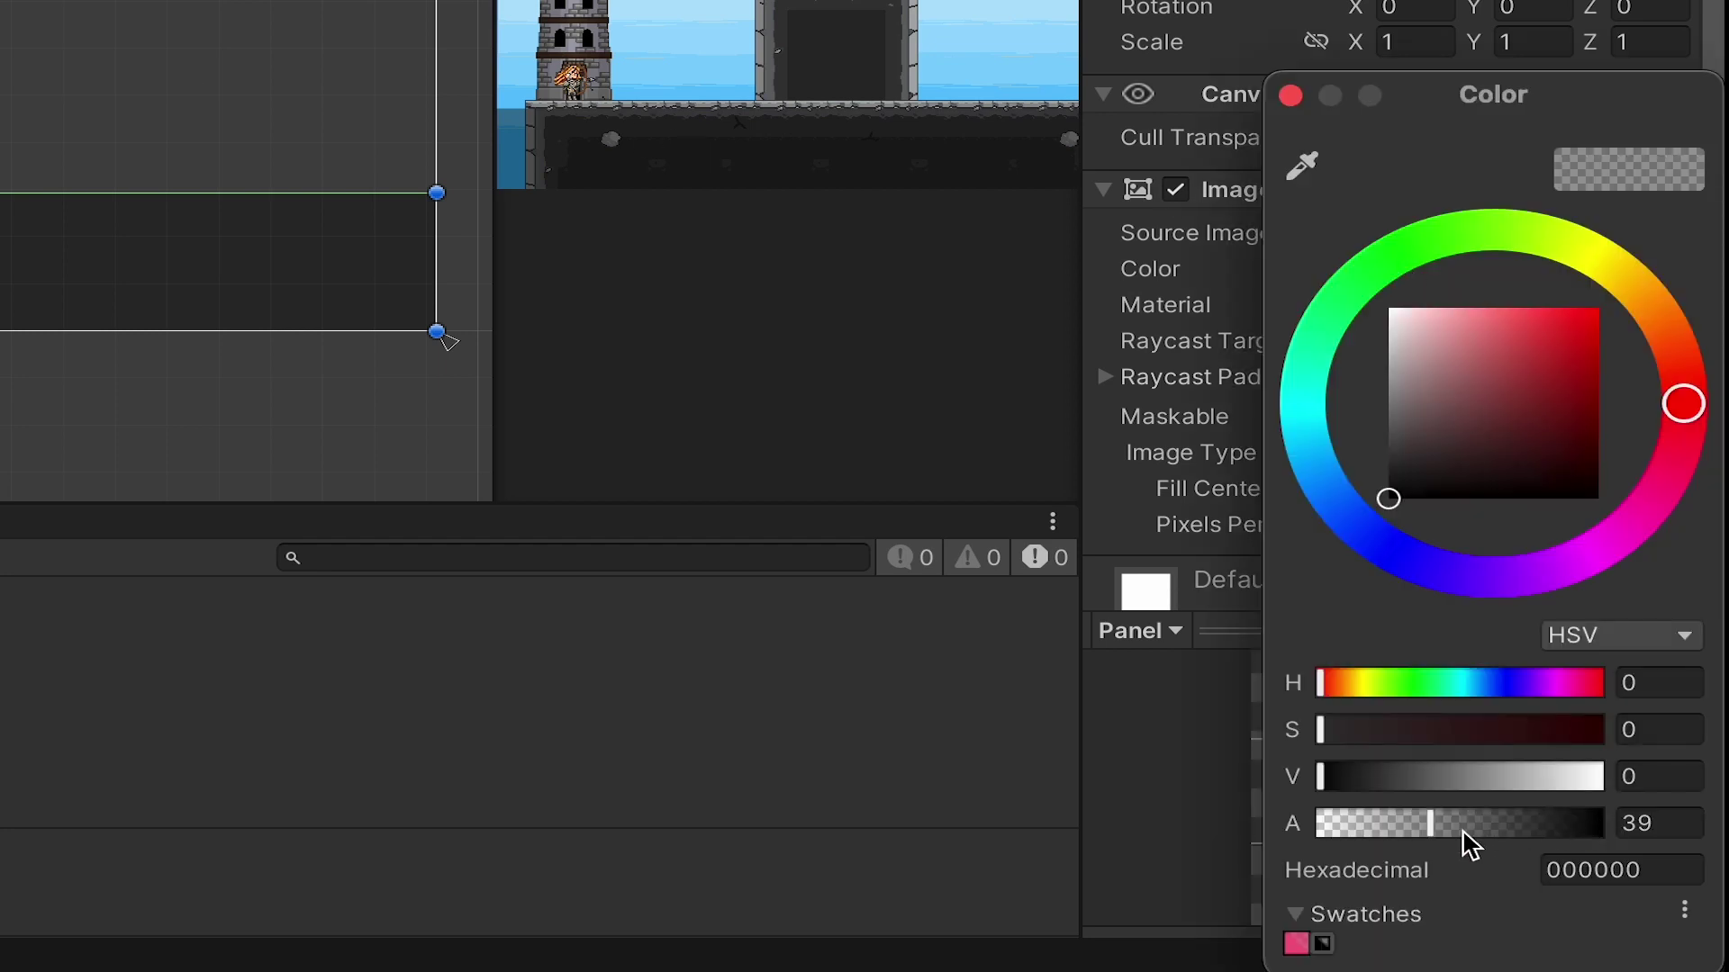
{"action": "left_click_drag", "start_coordinate": [1463, 833], "coordinate": [1612, 824]}
{"action": "left_click", "coordinate": [1290, 95]}
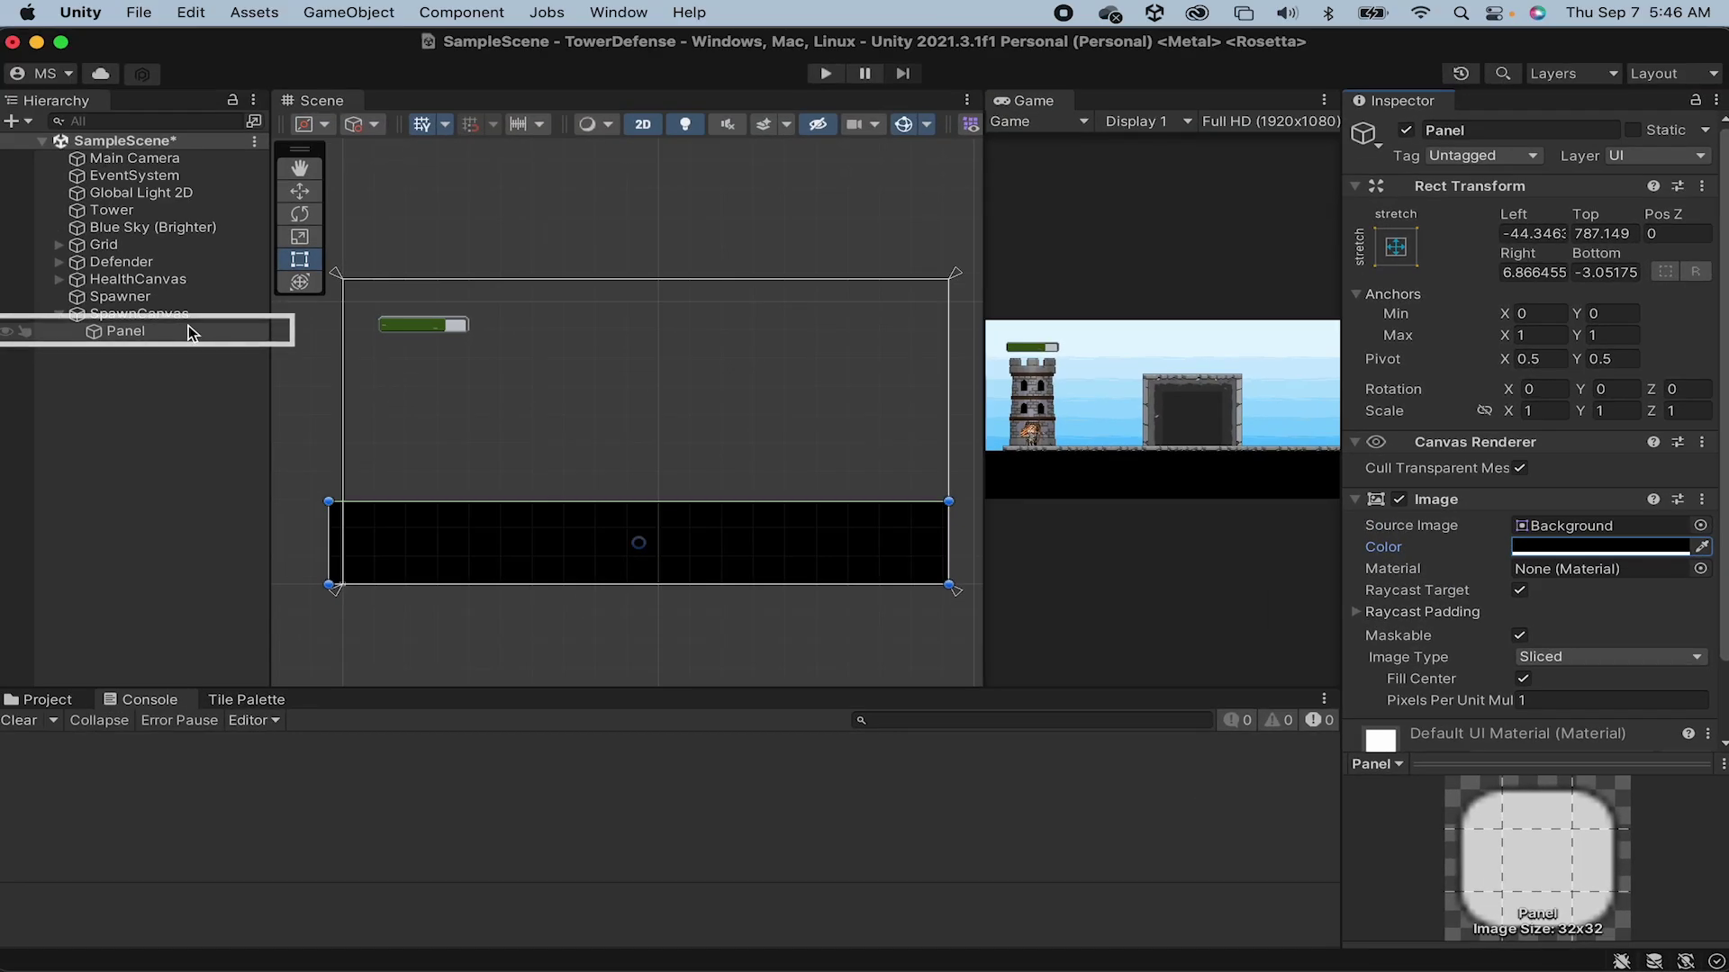
Step: Add a Button - TextMeshPro under the Panel and import TMP Essentials and Examples & Extras
{"action": "right_click", "coordinate": [189, 327]}
{"action": "mouse_move", "coordinate": [290, 674]}
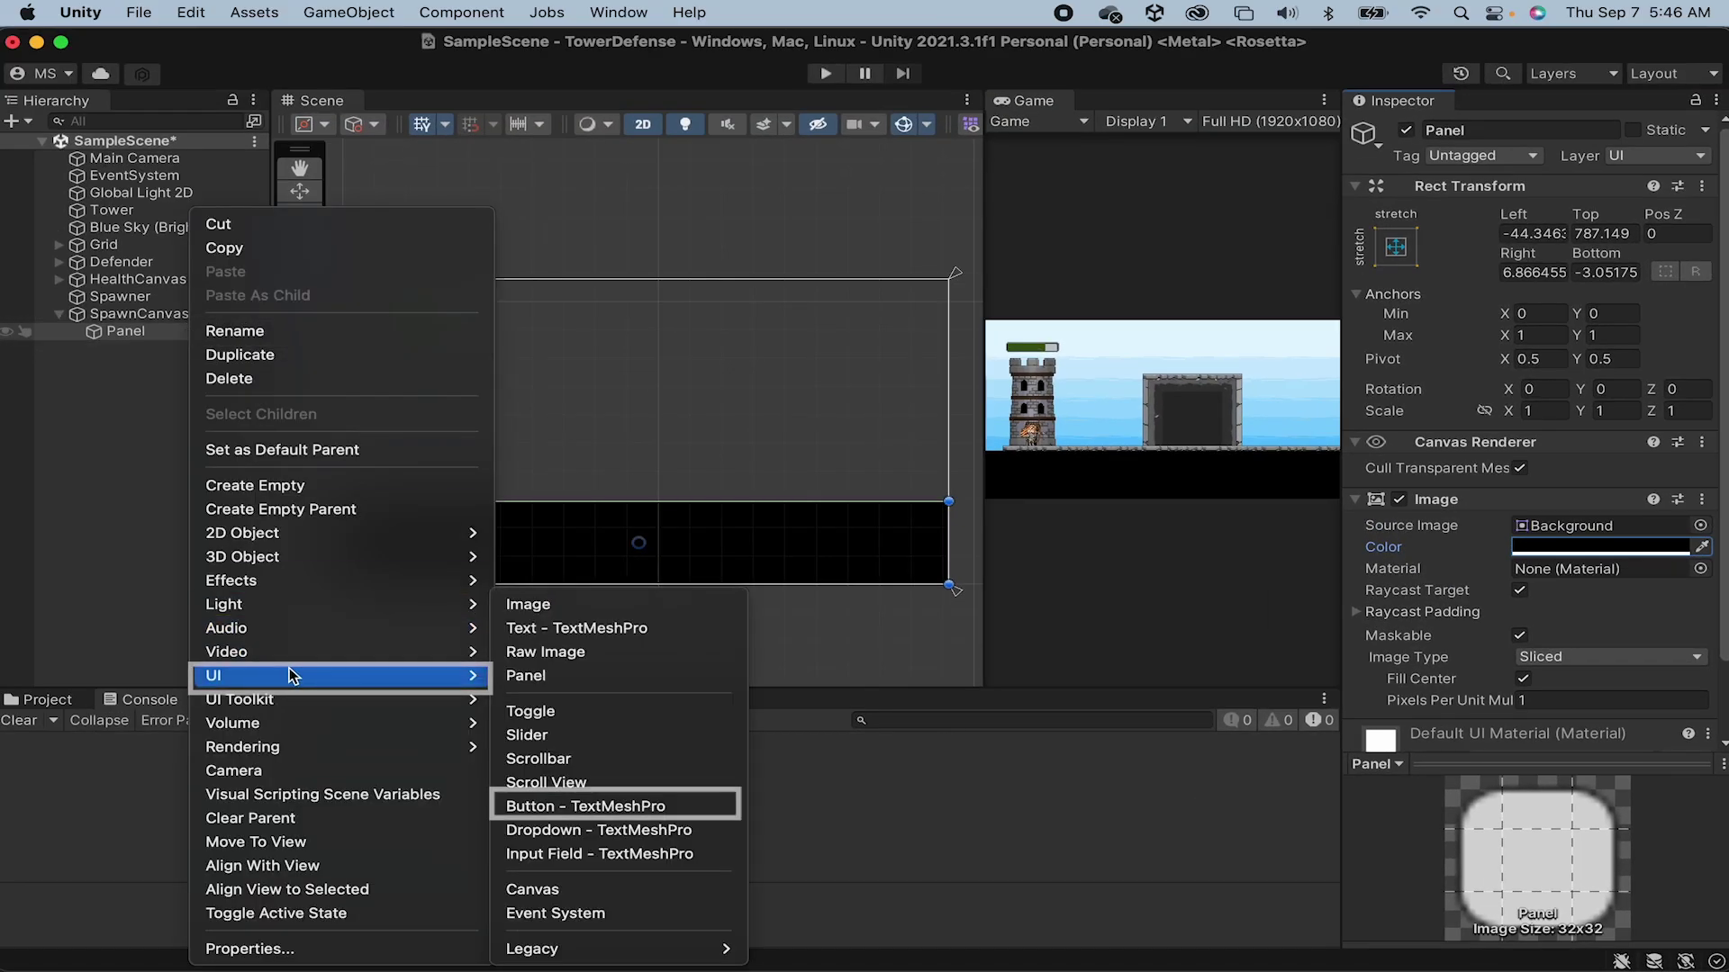
{"action": "left_click", "coordinate": [594, 807]}
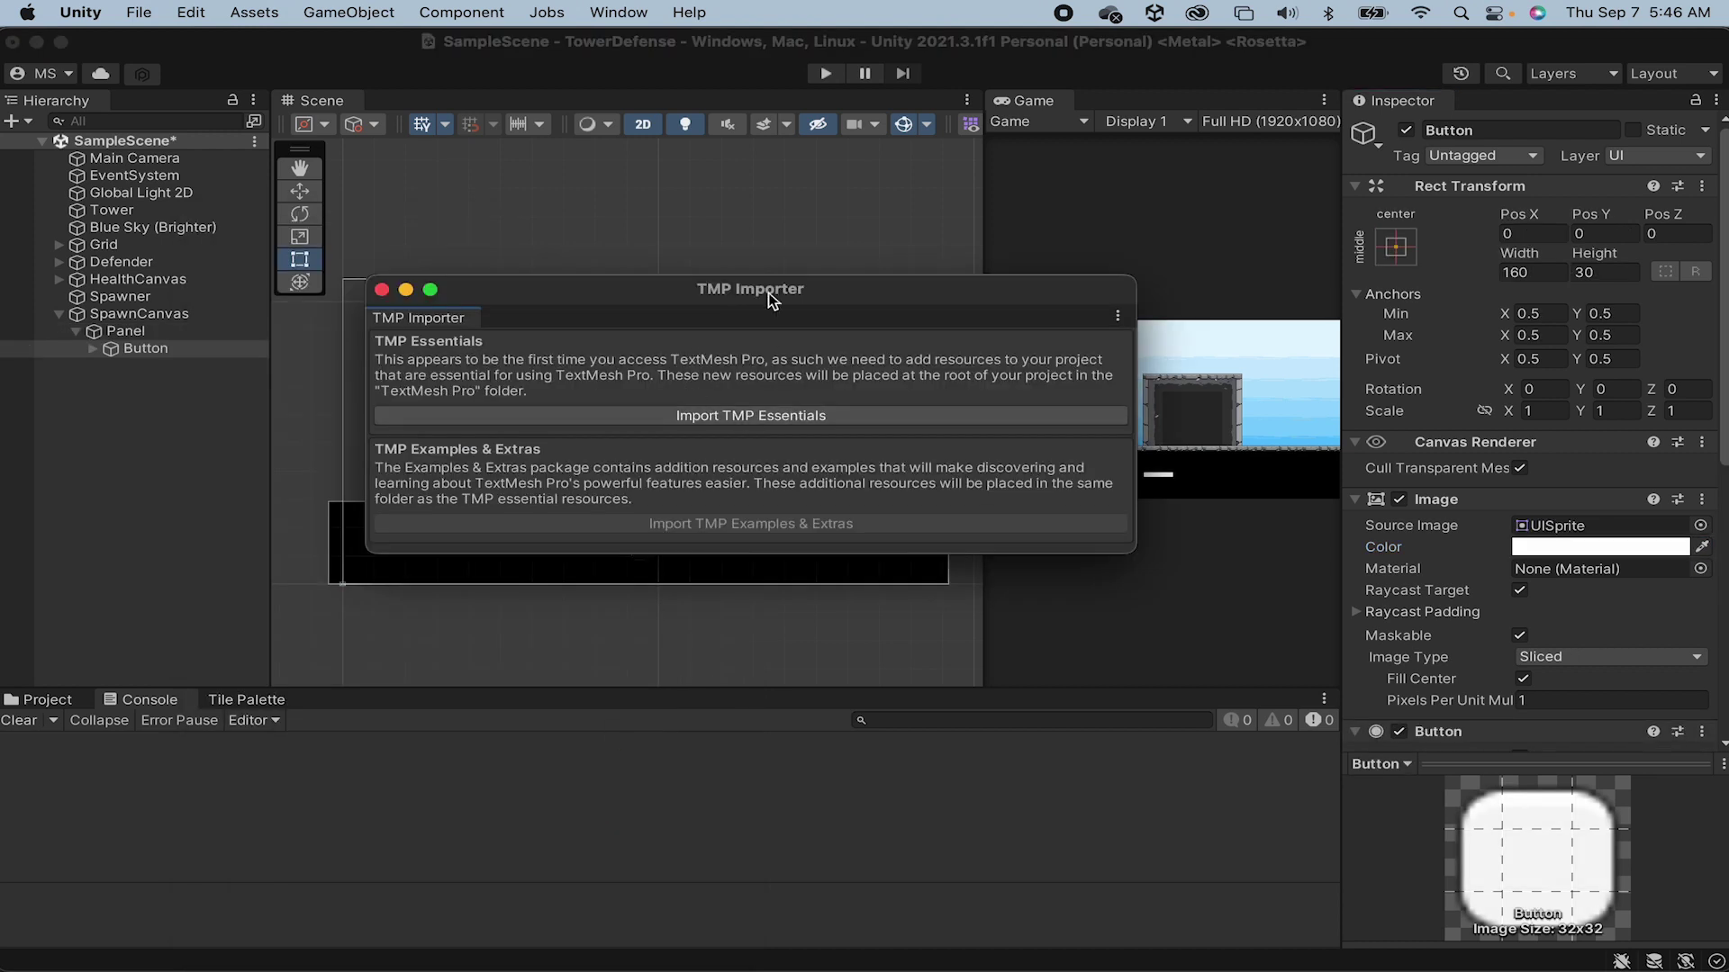
{"action": "left_click", "coordinate": [767, 416]}
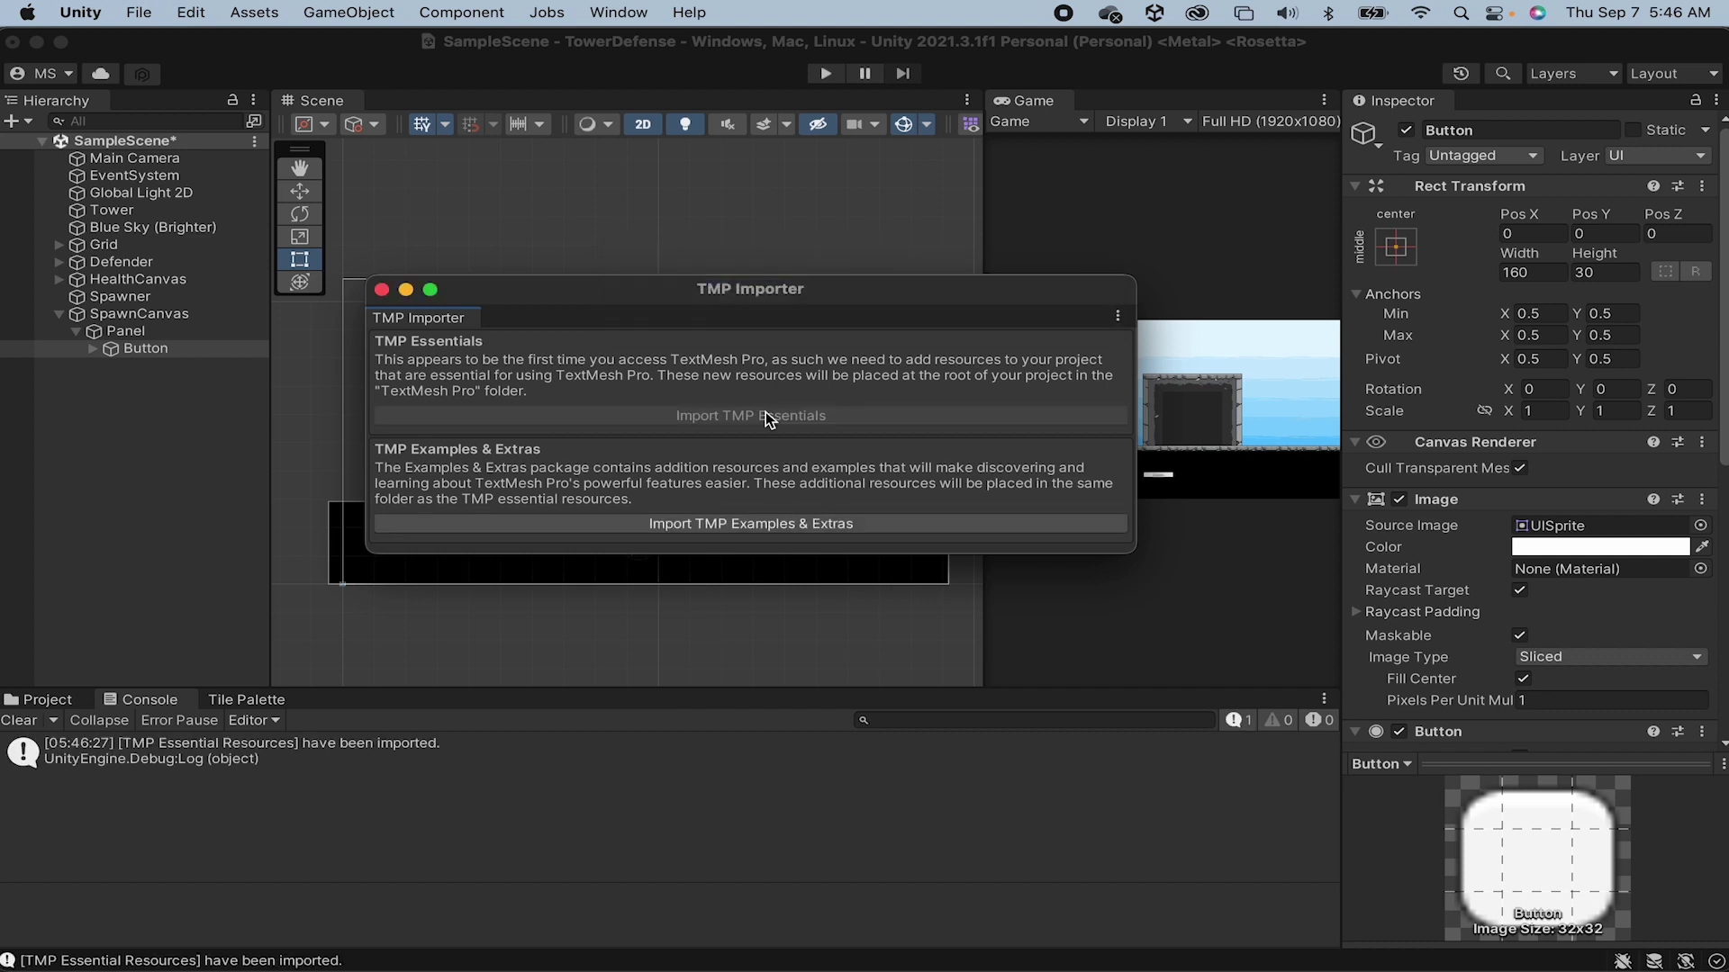
{"action": "left_click", "coordinate": [781, 540]}
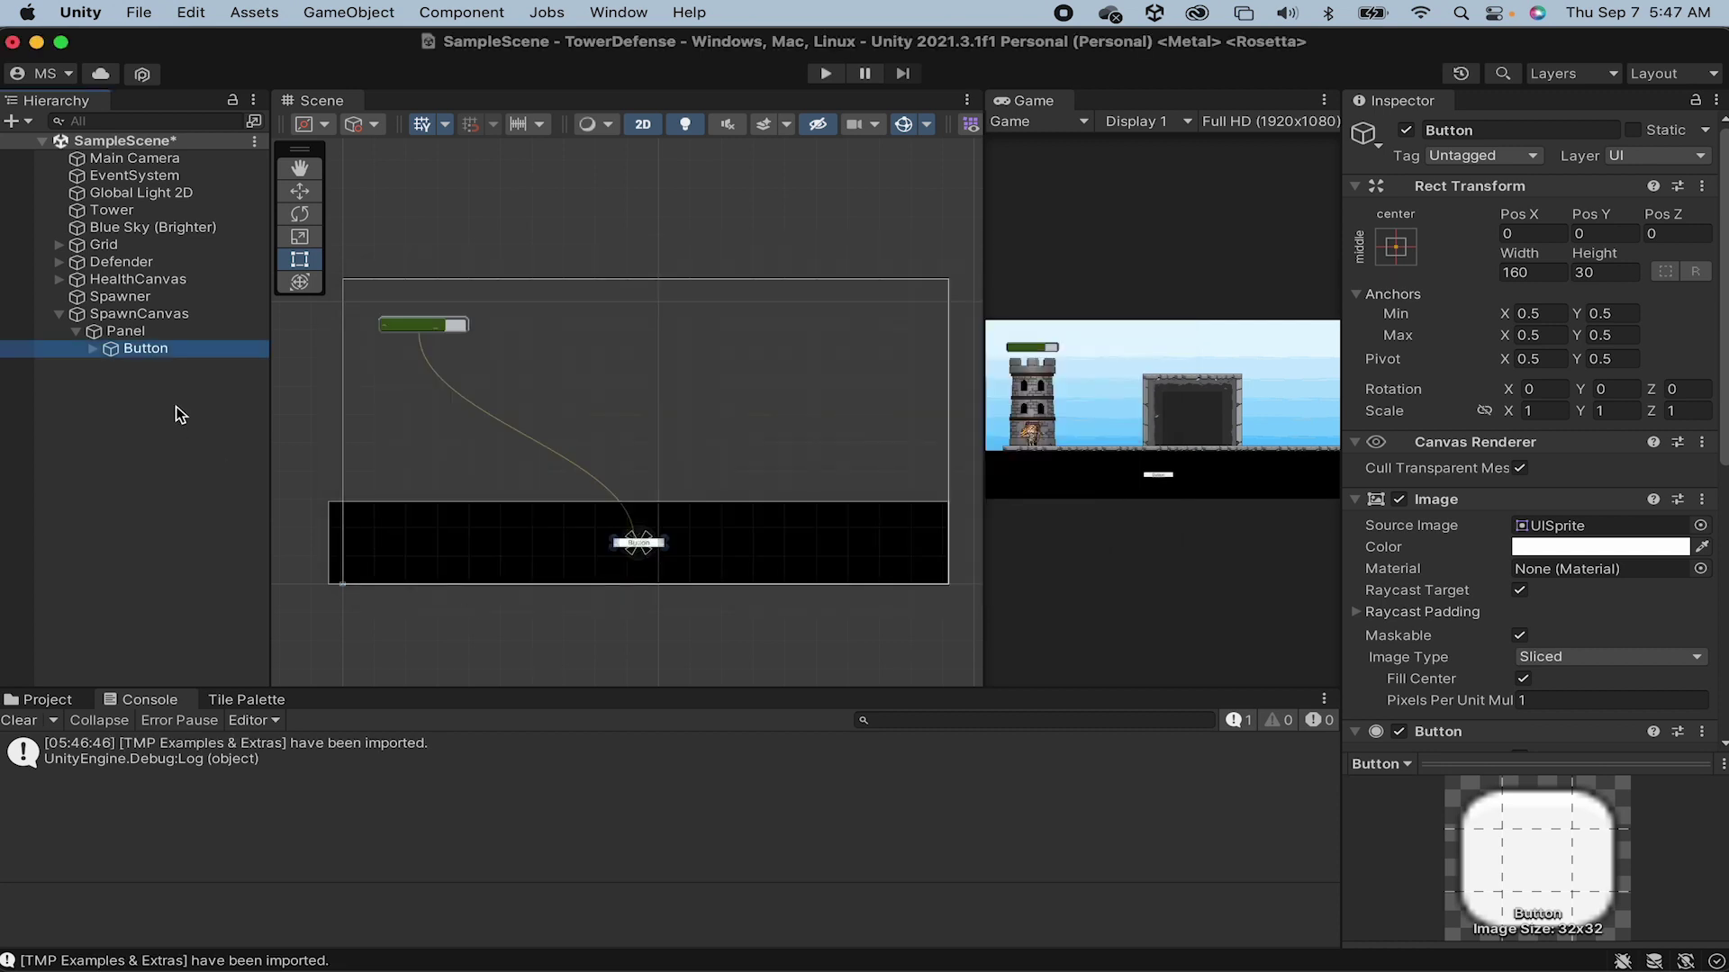
{"action": "left_click", "coordinate": [172, 314]}
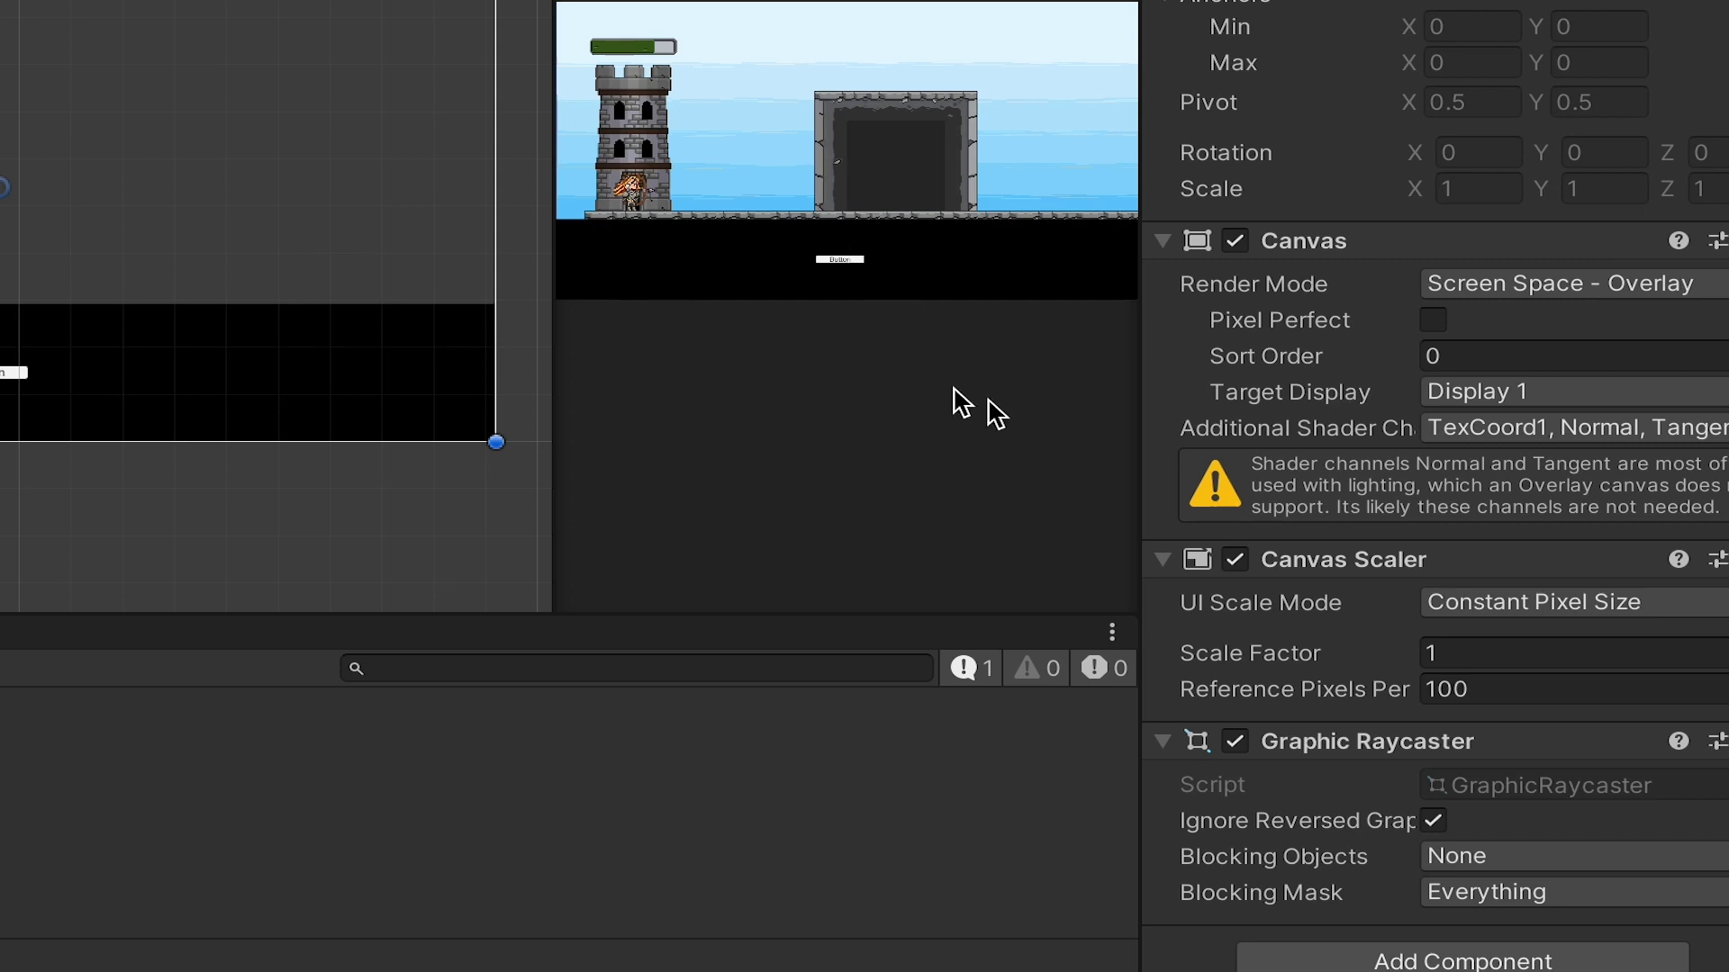
Step: Switch the Canvas Scaler to Scale With Screen Size and enter reference resolution 1920 × 1080
{"action": "left_click", "coordinate": [1479, 611]}
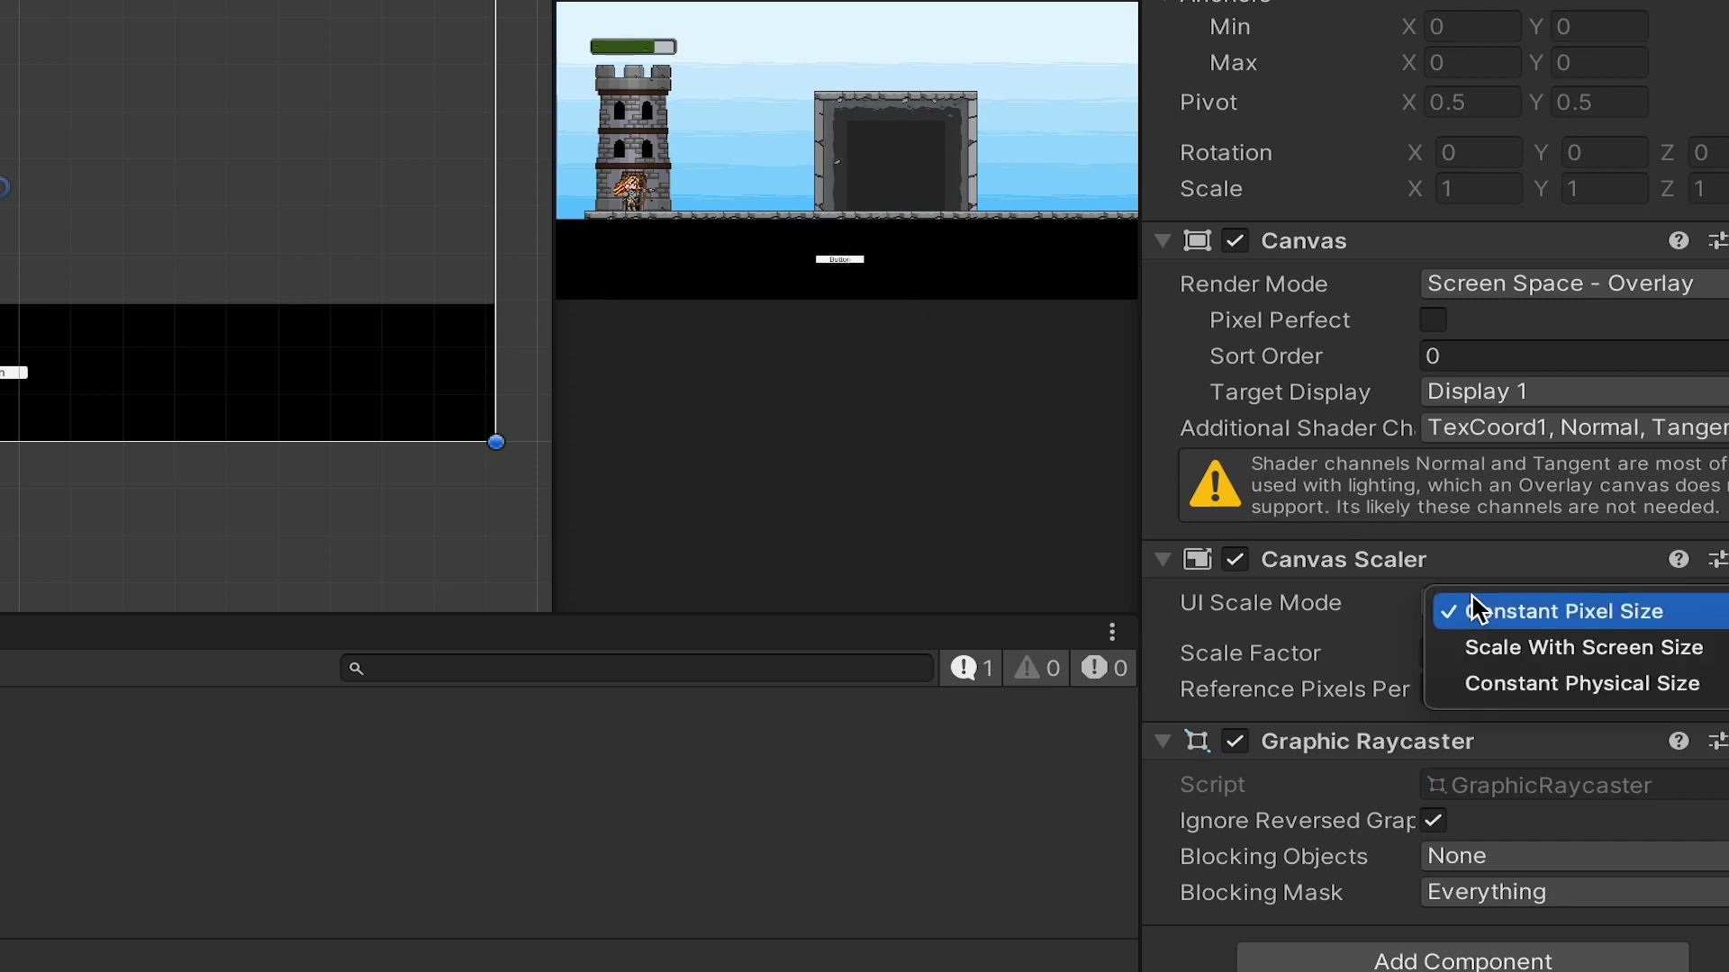
{"action": "left_click", "coordinate": [1483, 647]}
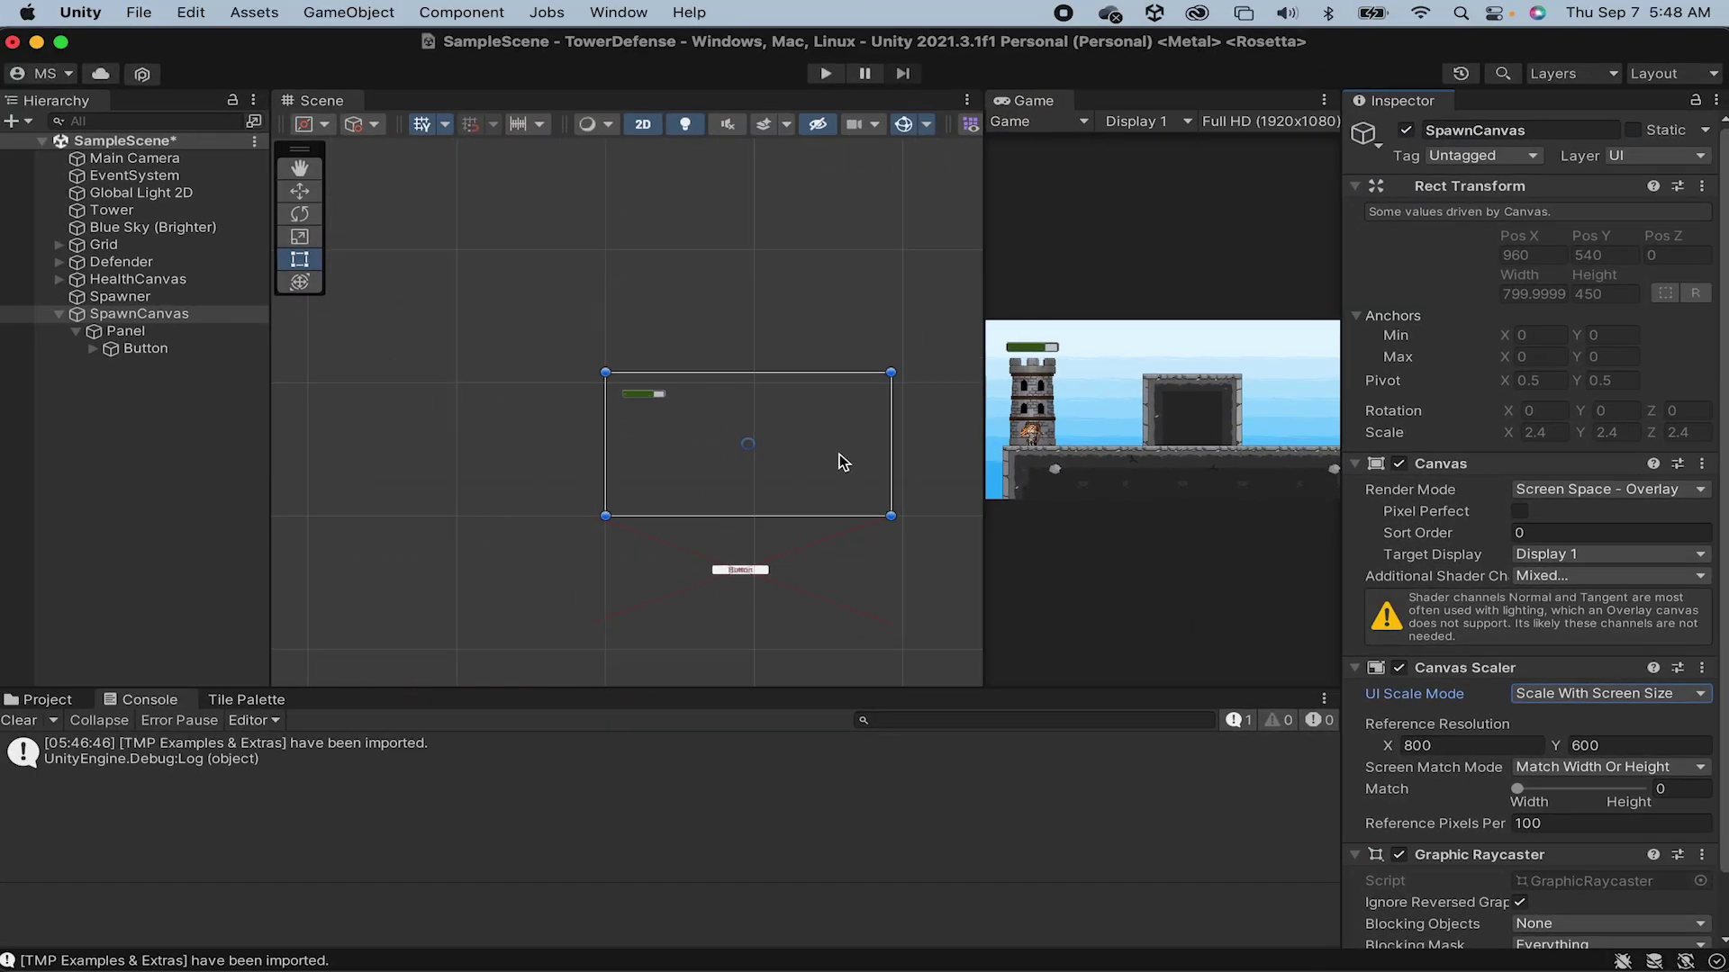
{"action": "scroll", "coordinate": [839, 454], "scroll_direction": "down", "scroll_amount": 8}
{"action": "middle_click_drag", "start_coordinate": [839, 454], "coordinate": [701, 414]}
{"action": "scroll", "coordinate": [703, 419], "scroll_direction": "down", "scroll_amount": 5}
{"action": "scroll", "coordinate": [699, 418], "scroll_direction": "up", "scroll_amount": 6}
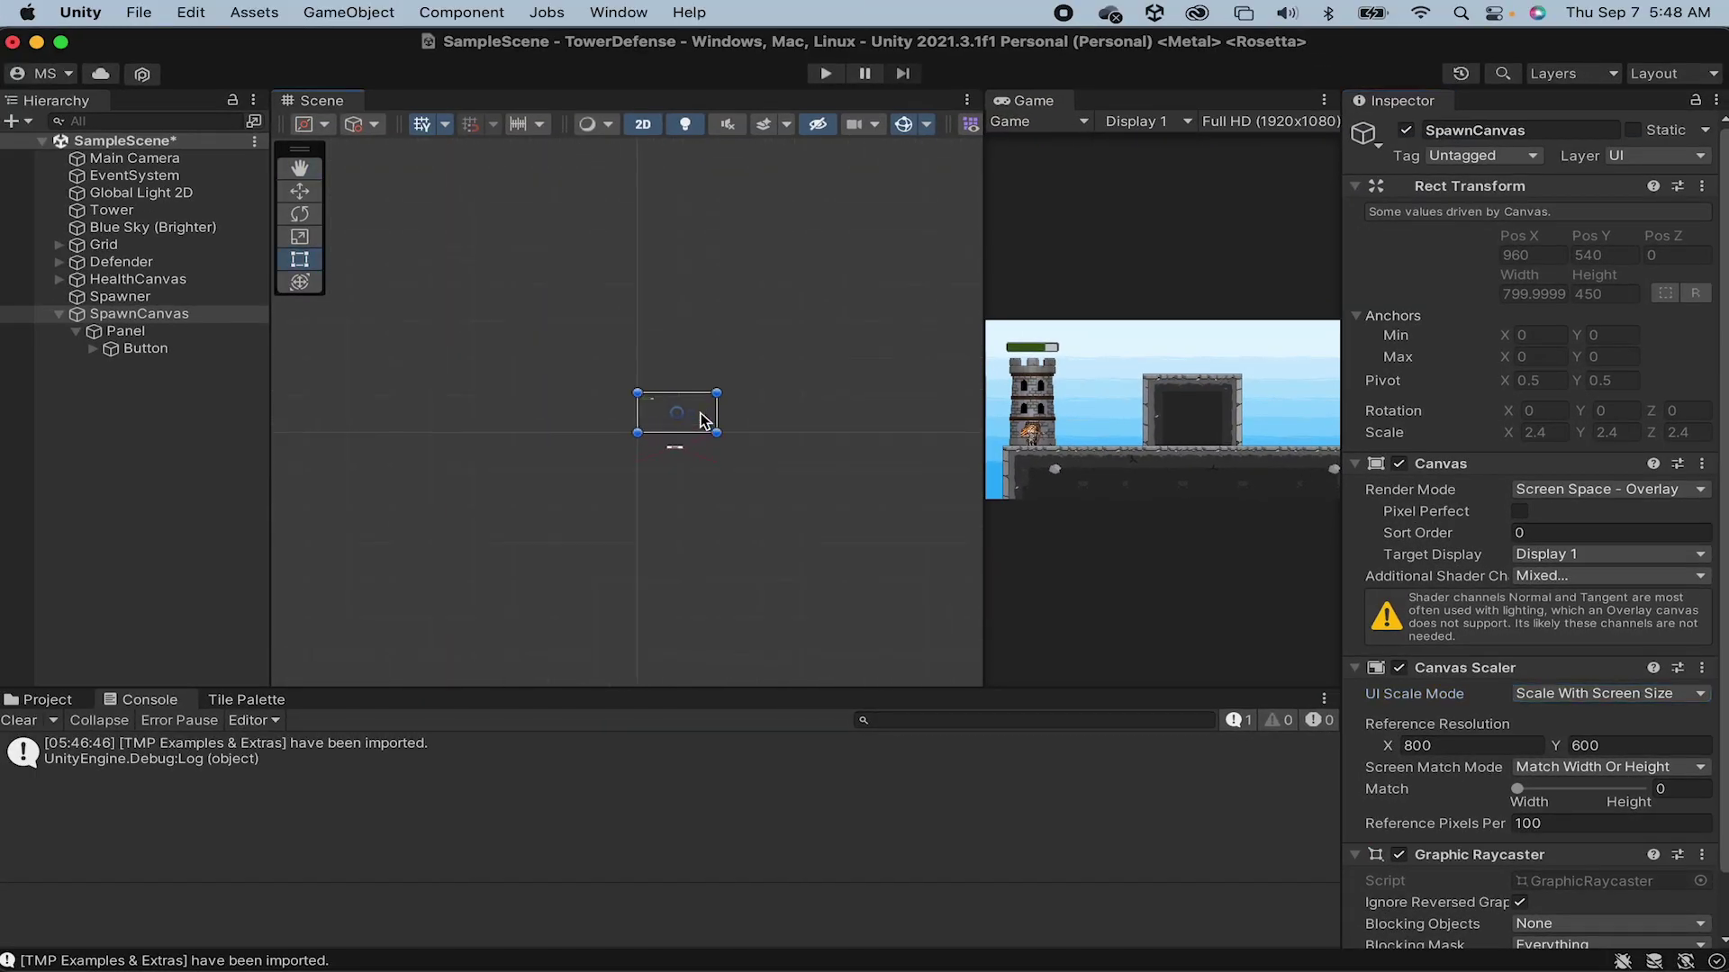
{"action": "scroll", "coordinate": [634, 373], "scroll_direction": "up", "scroll_amount": 4}
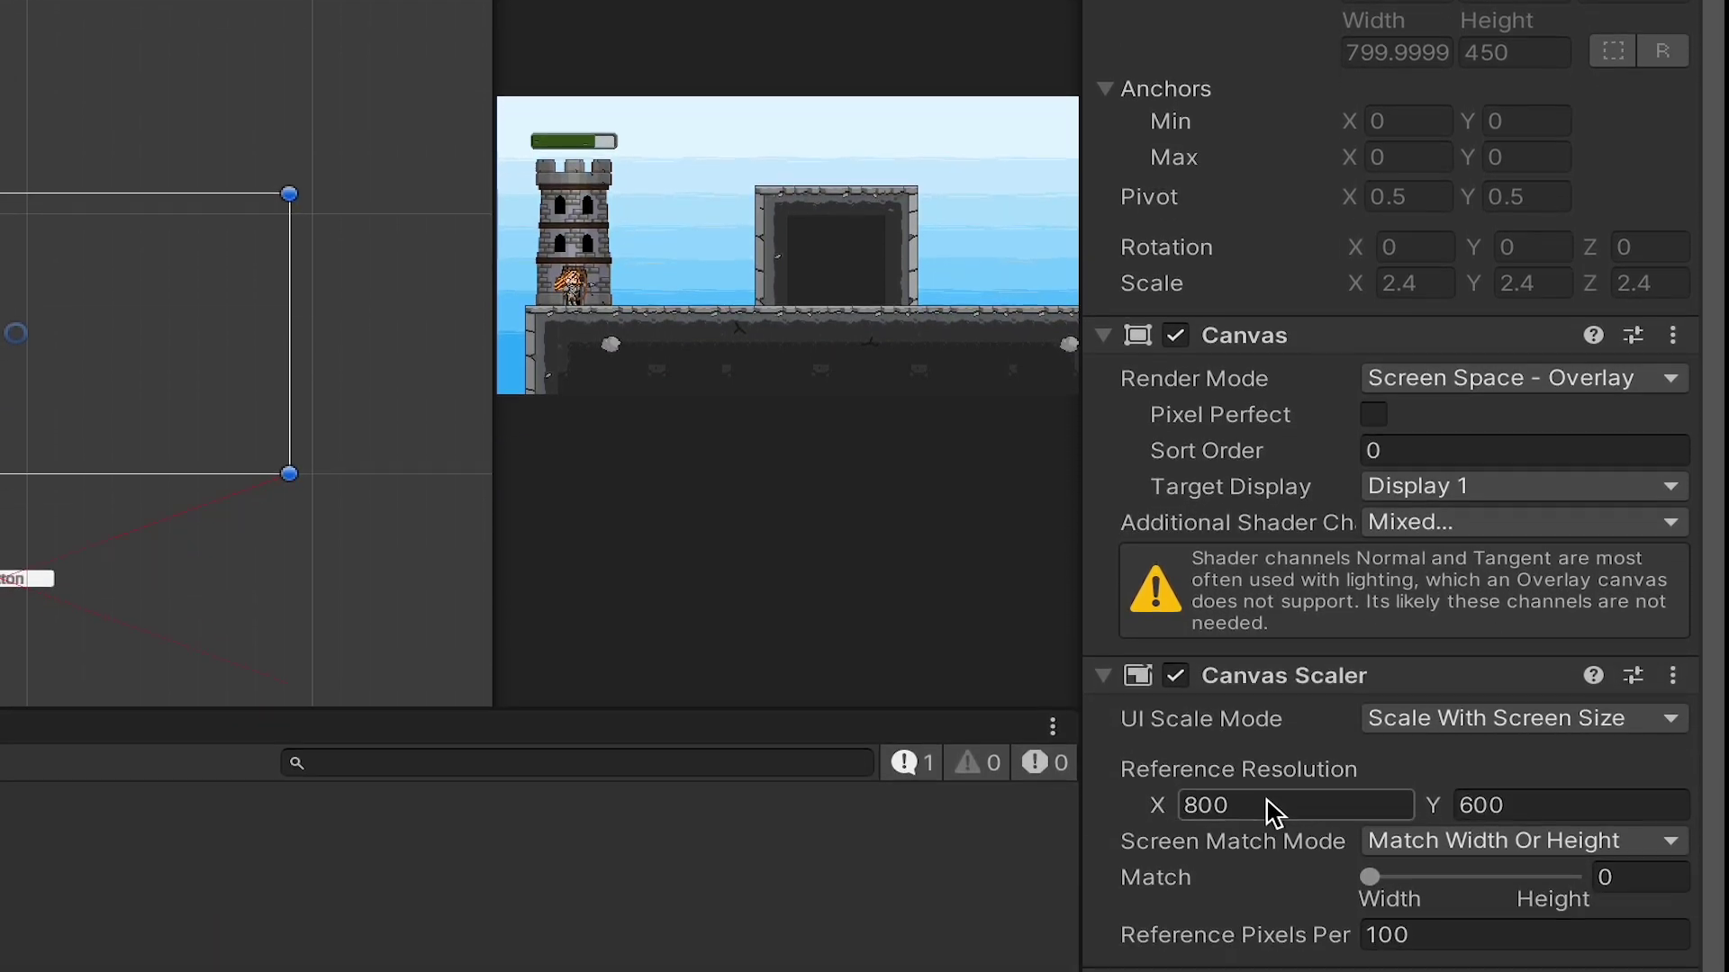
{"action": "left_click", "coordinate": [1266, 803]}
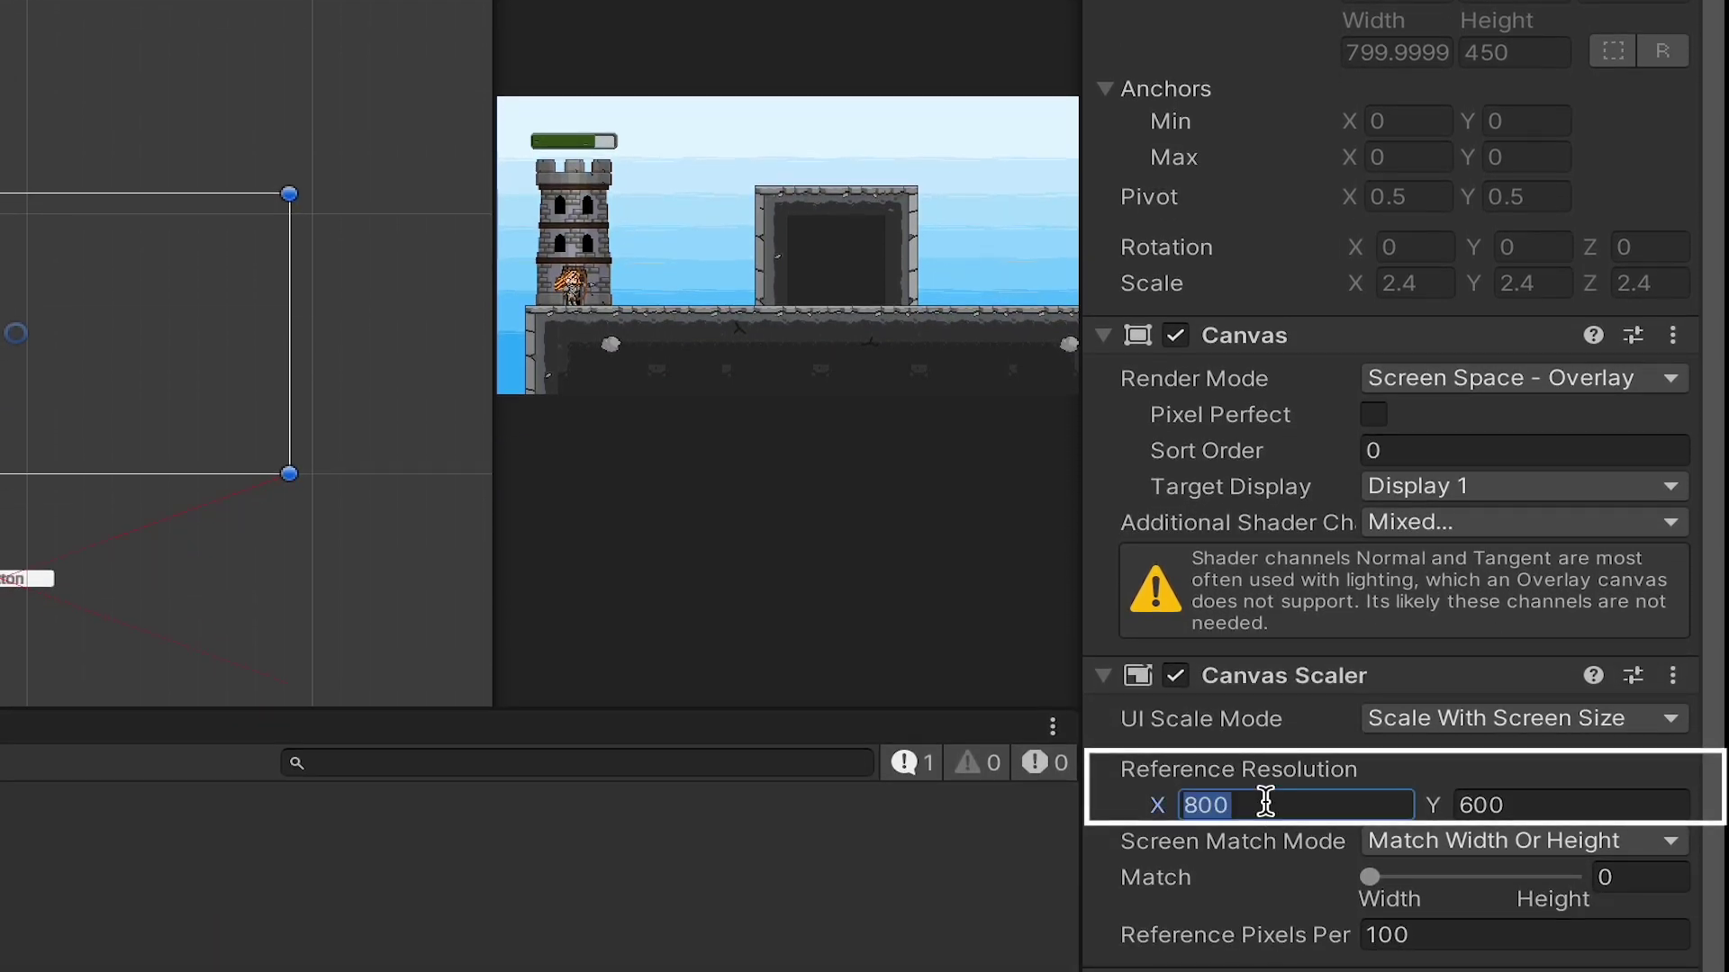
{"action": "type", "text": "1920"}
{"action": "key", "text": "Tab"}
{"action": "type", "text": "108"}
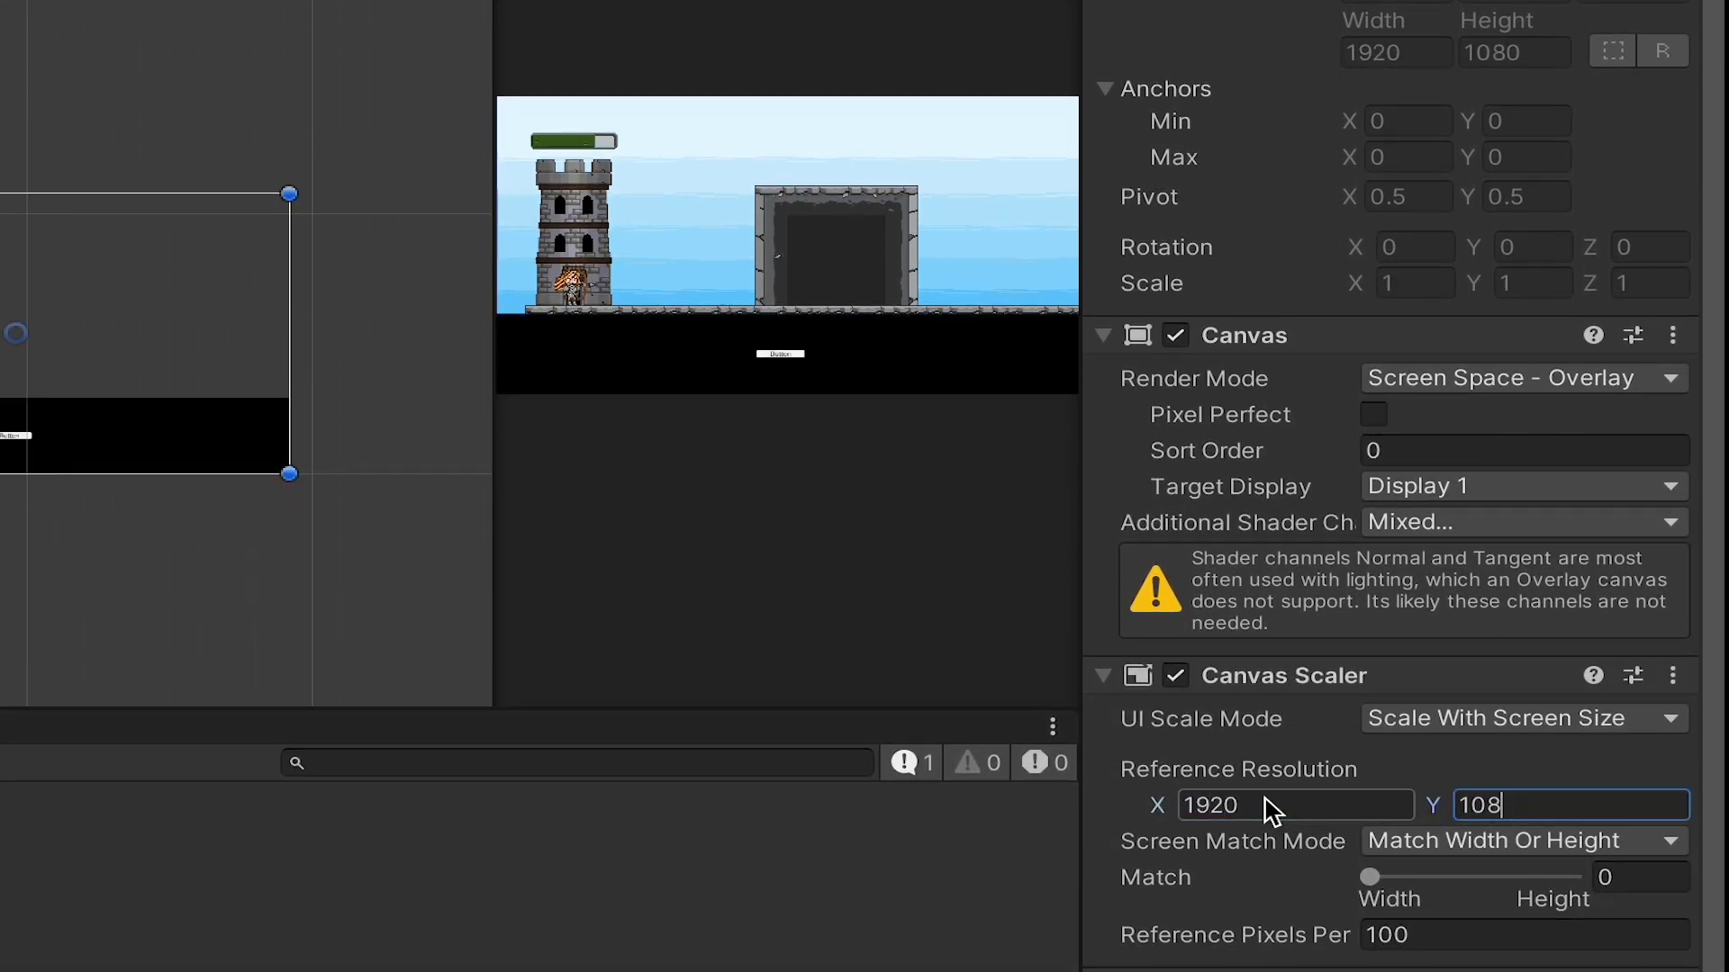
{"action": "type", "text": "0"}
{"action": "left_click", "coordinate": [16, 435]}
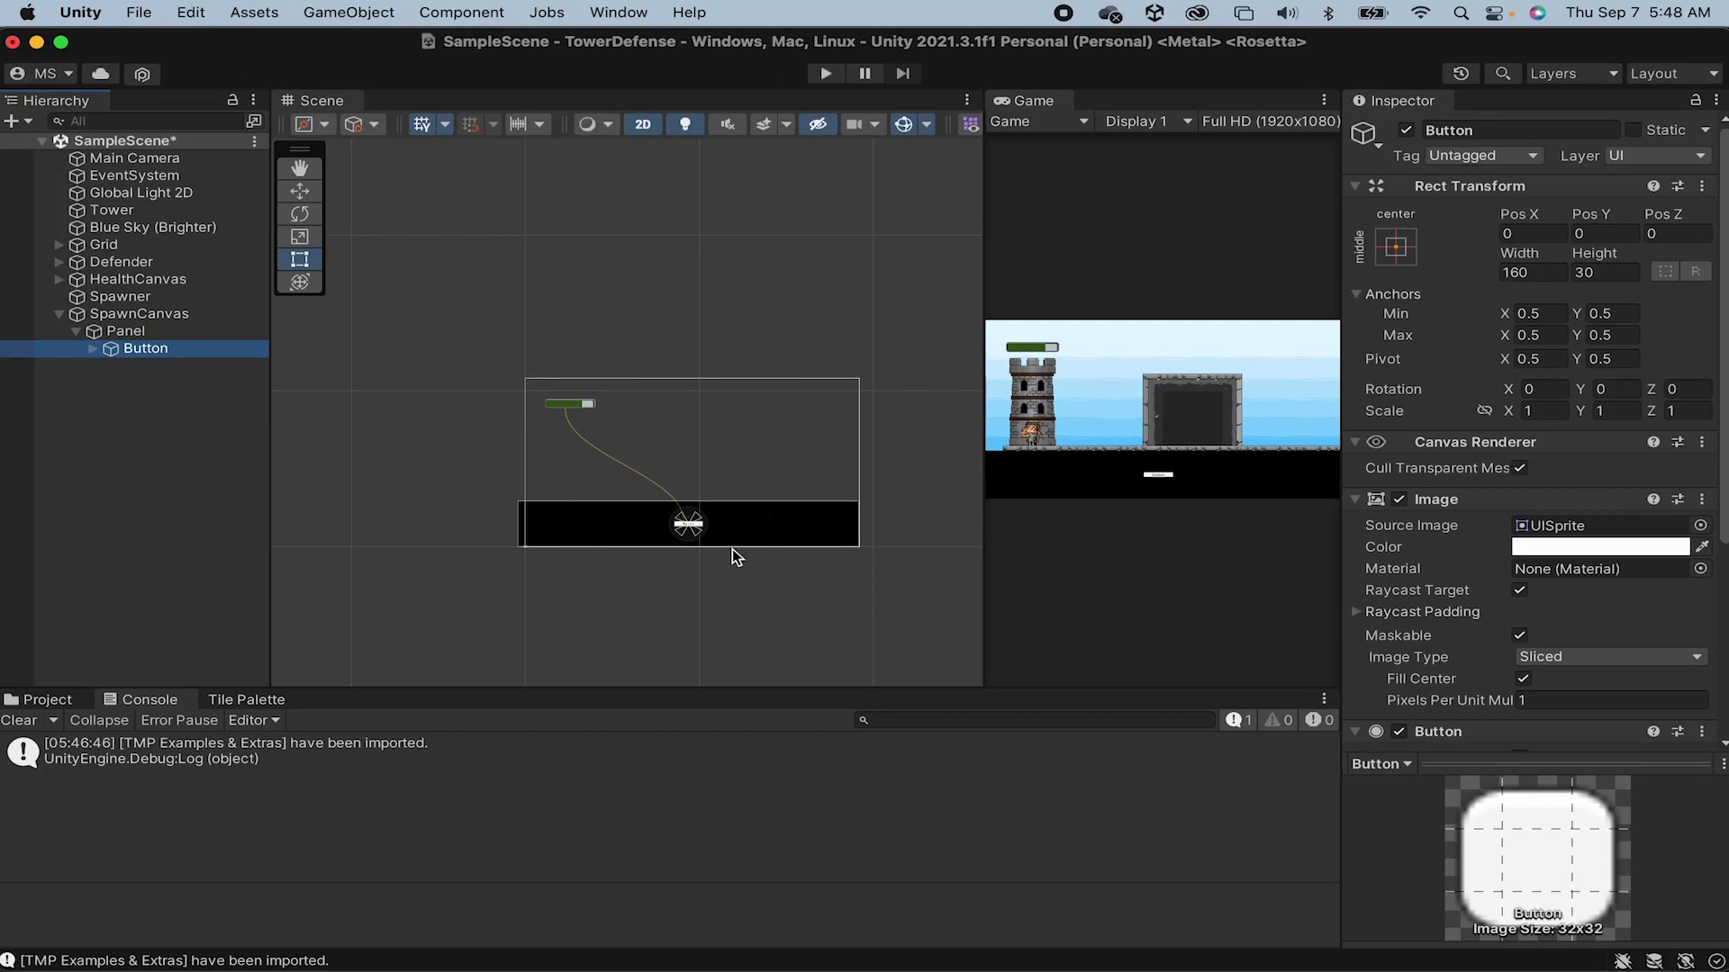
{"action": "scroll", "coordinate": [732, 549], "scroll_direction": "up", "scroll_amount": 5}
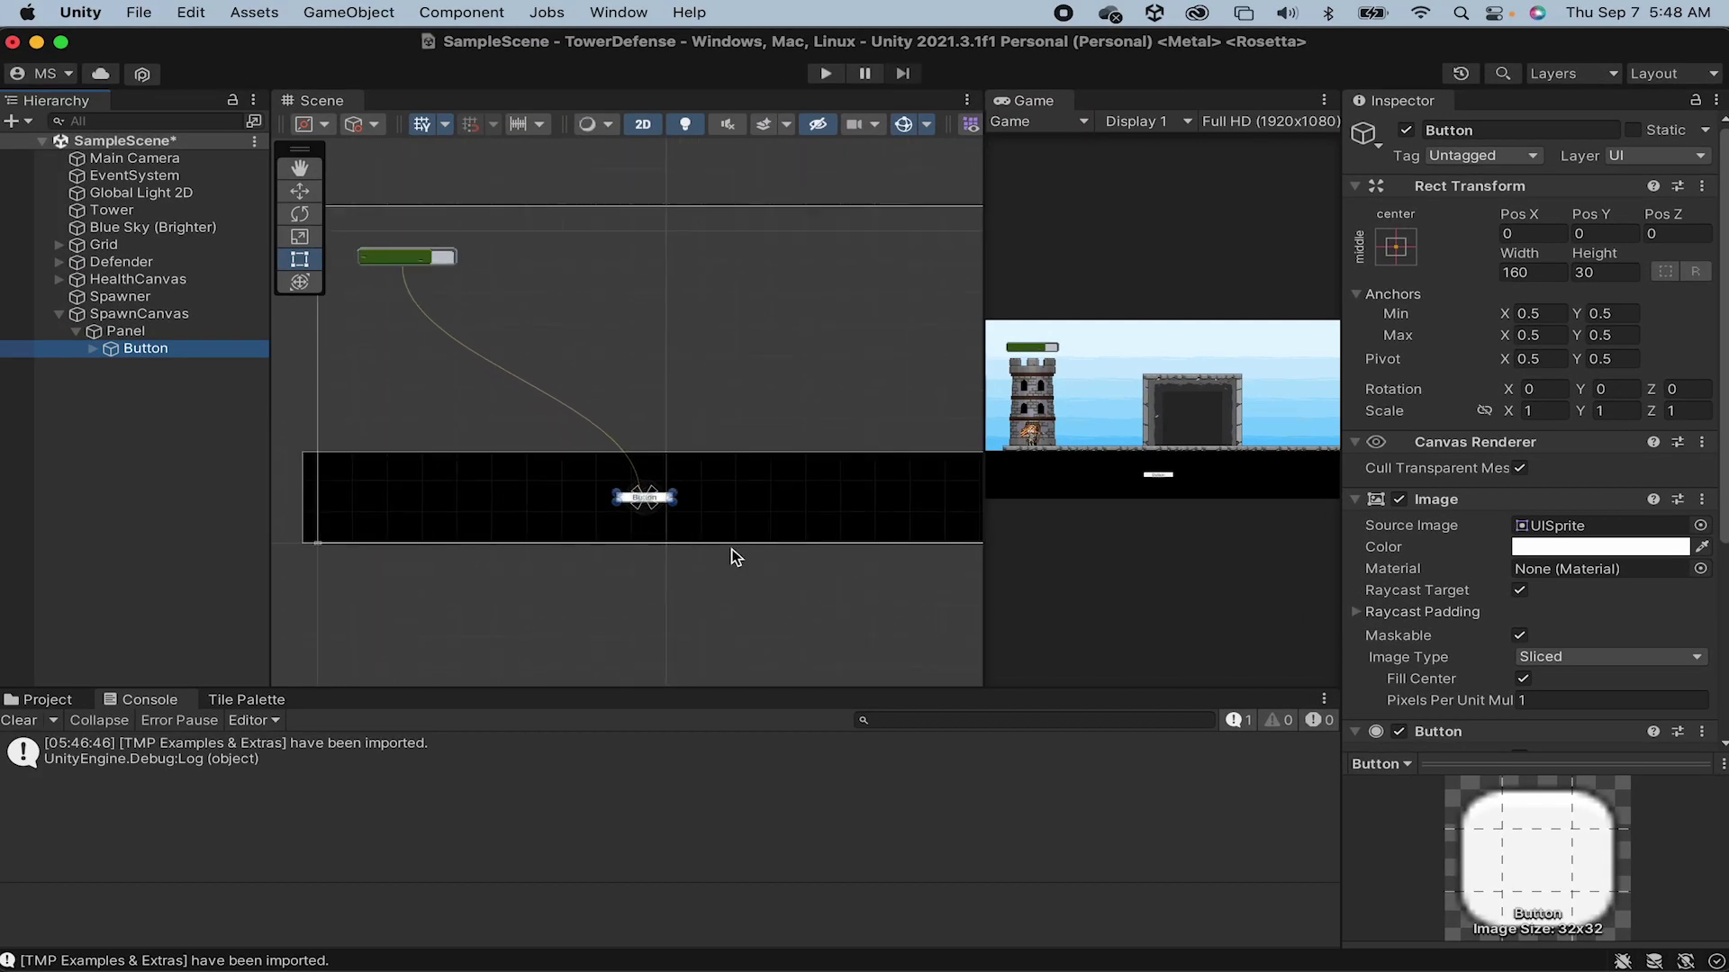
Step: Move the button to the panel's left end, enlarge it to about 198 × 182, and rename it ArcherButton
{"action": "left_click", "coordinate": [297, 209]}
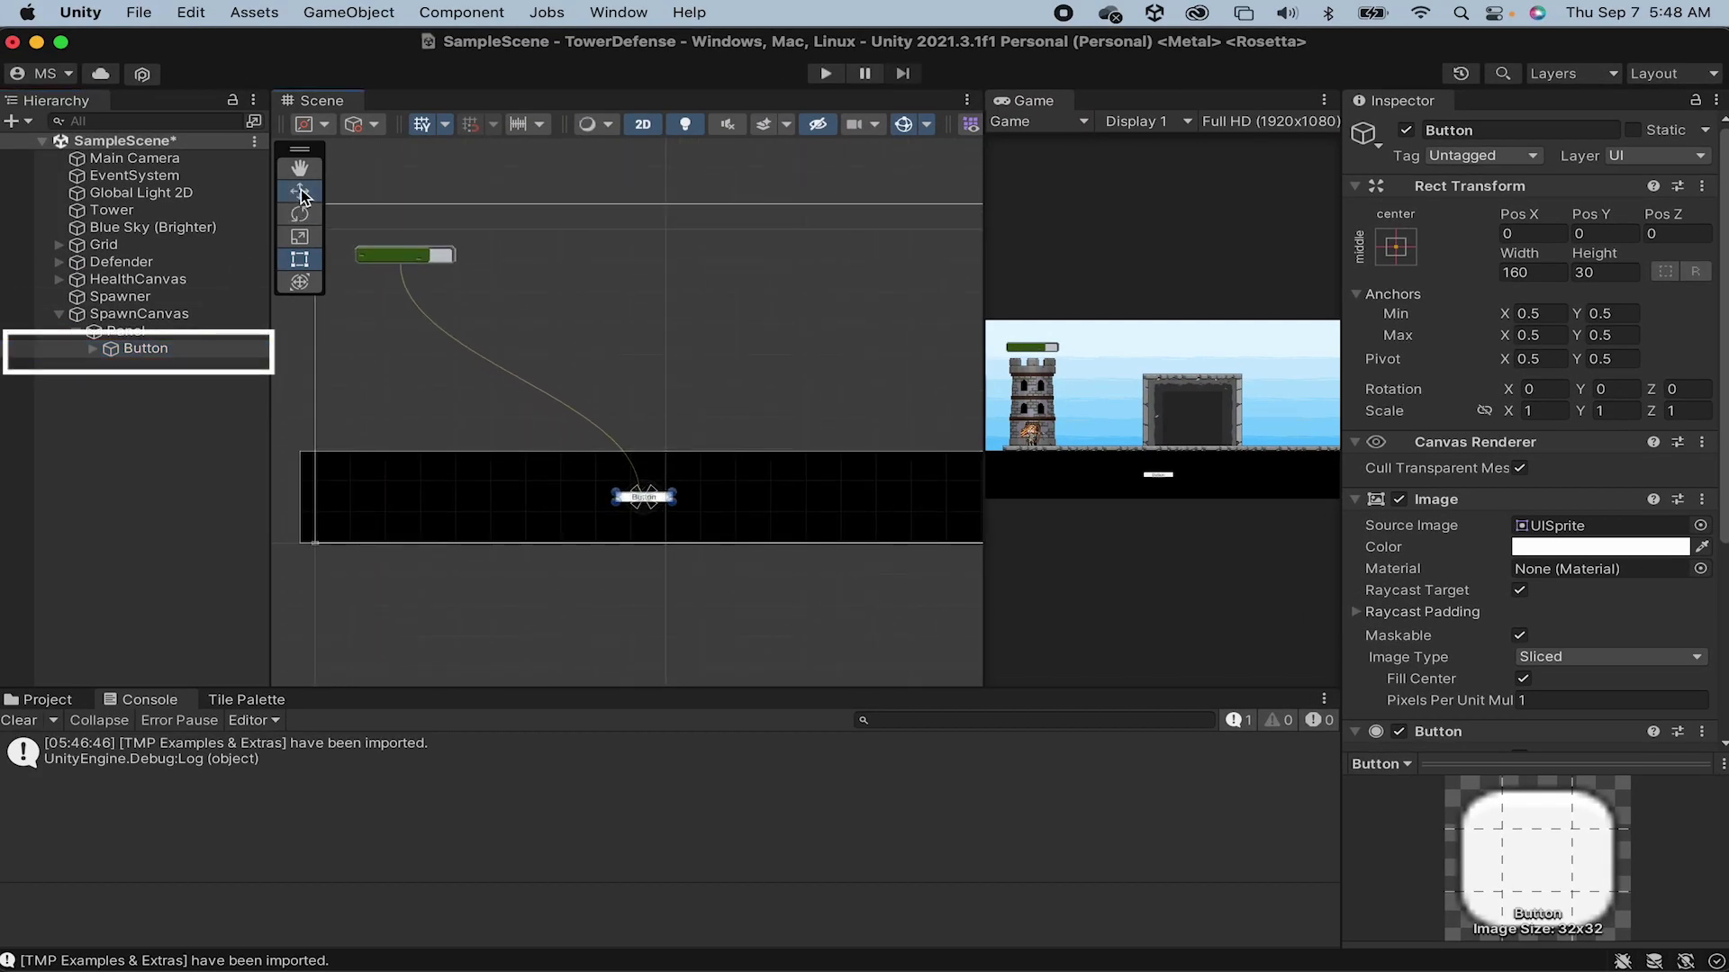
{"action": "left_click", "coordinate": [299, 192]}
{"action": "left_click_drag", "start_coordinate": [663, 492], "coordinate": [377, 484]}
{"action": "key", "text": "t"}
{"action": "left_click", "coordinate": [300, 192]}
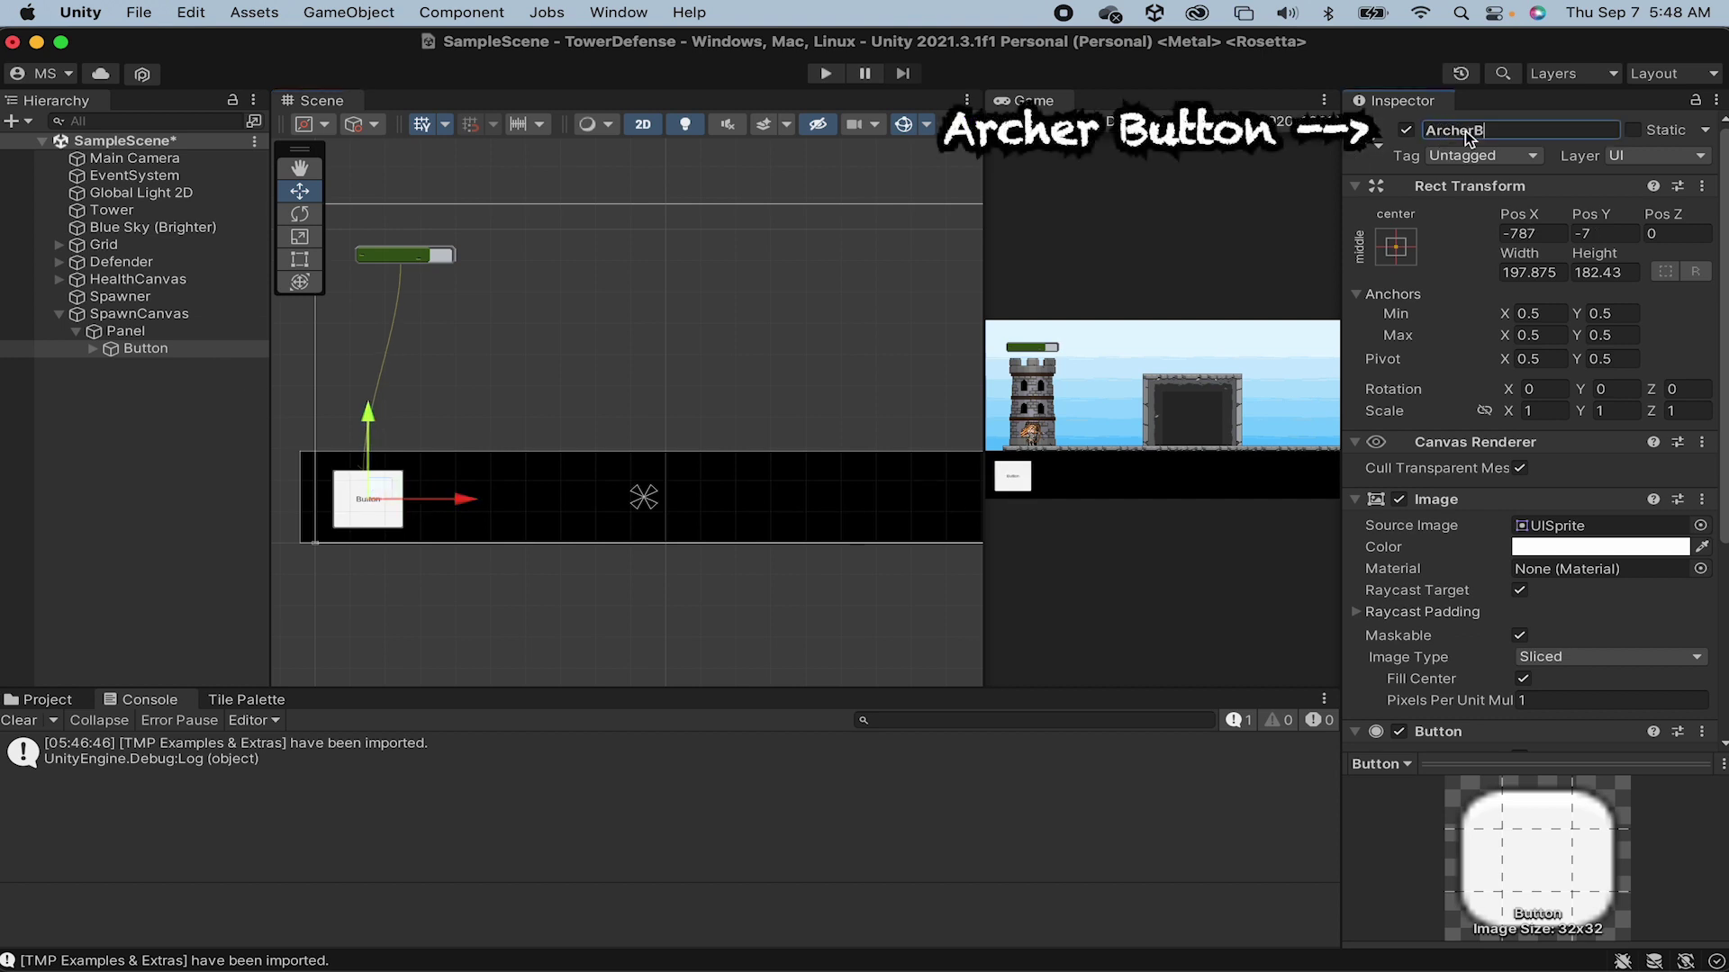
{"action": "key", "text": "Return"}
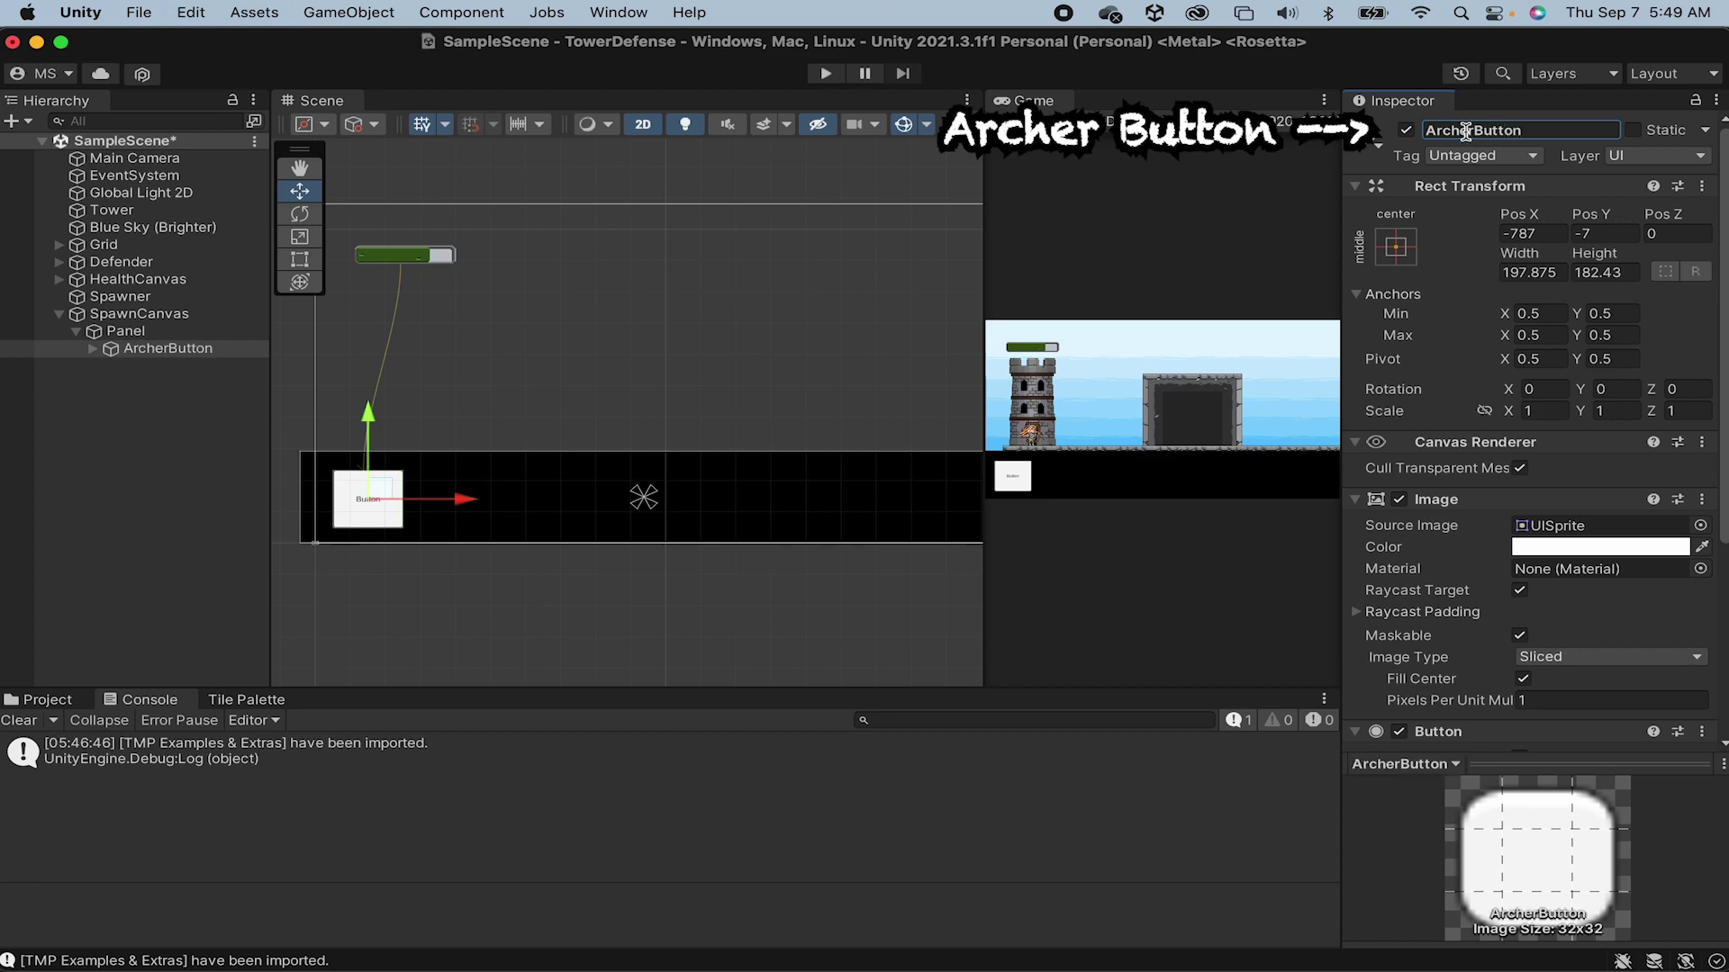
Step: Change ArcherButton's Text (TMP) label to read 'Archer'
{"action": "left_click", "coordinate": [93, 349]}
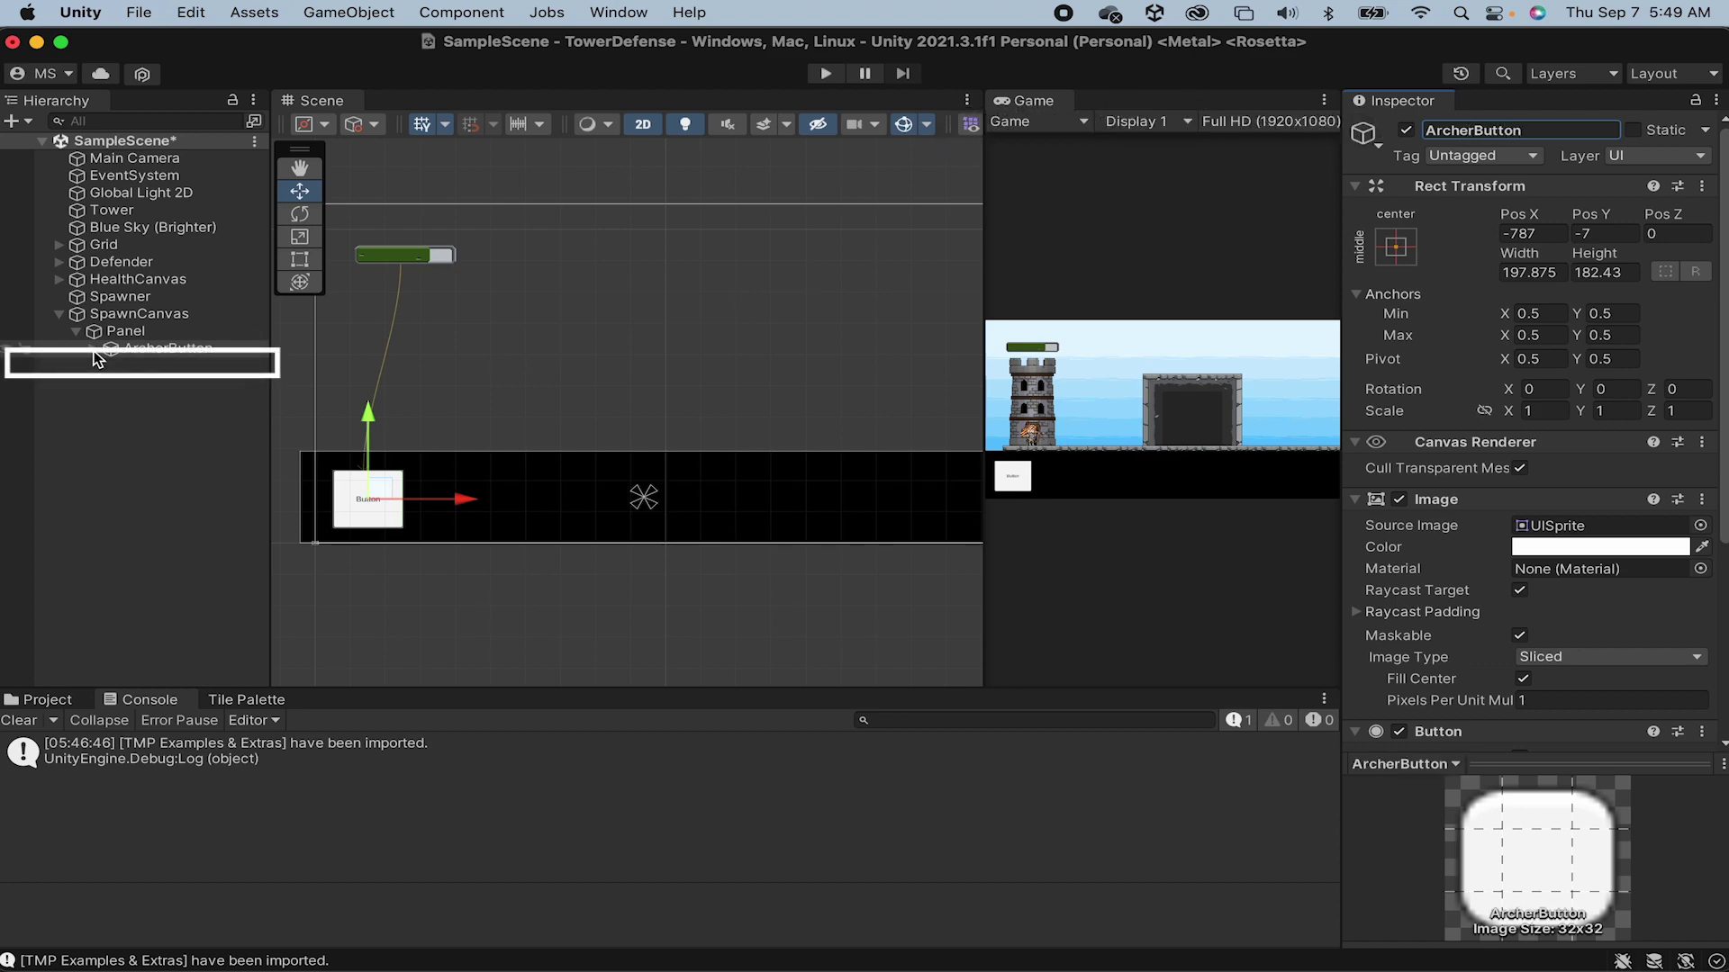
{"action": "left_click", "coordinate": [175, 369]}
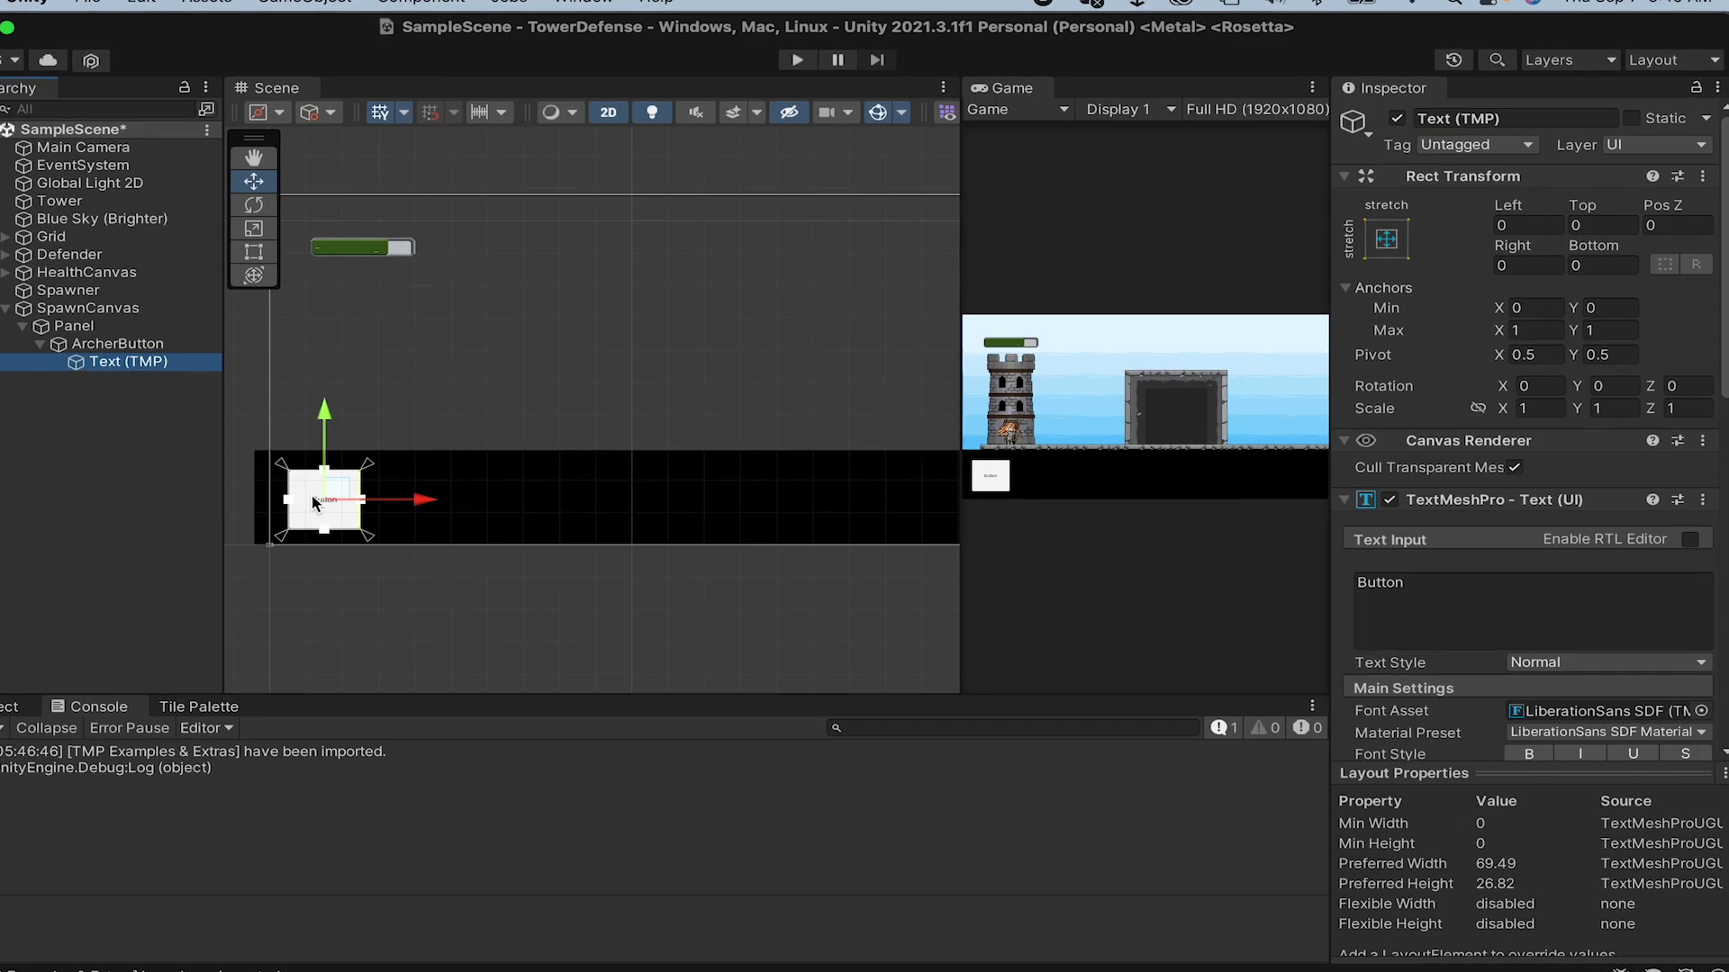
{"action": "left_click", "coordinate": [1508, 615]}
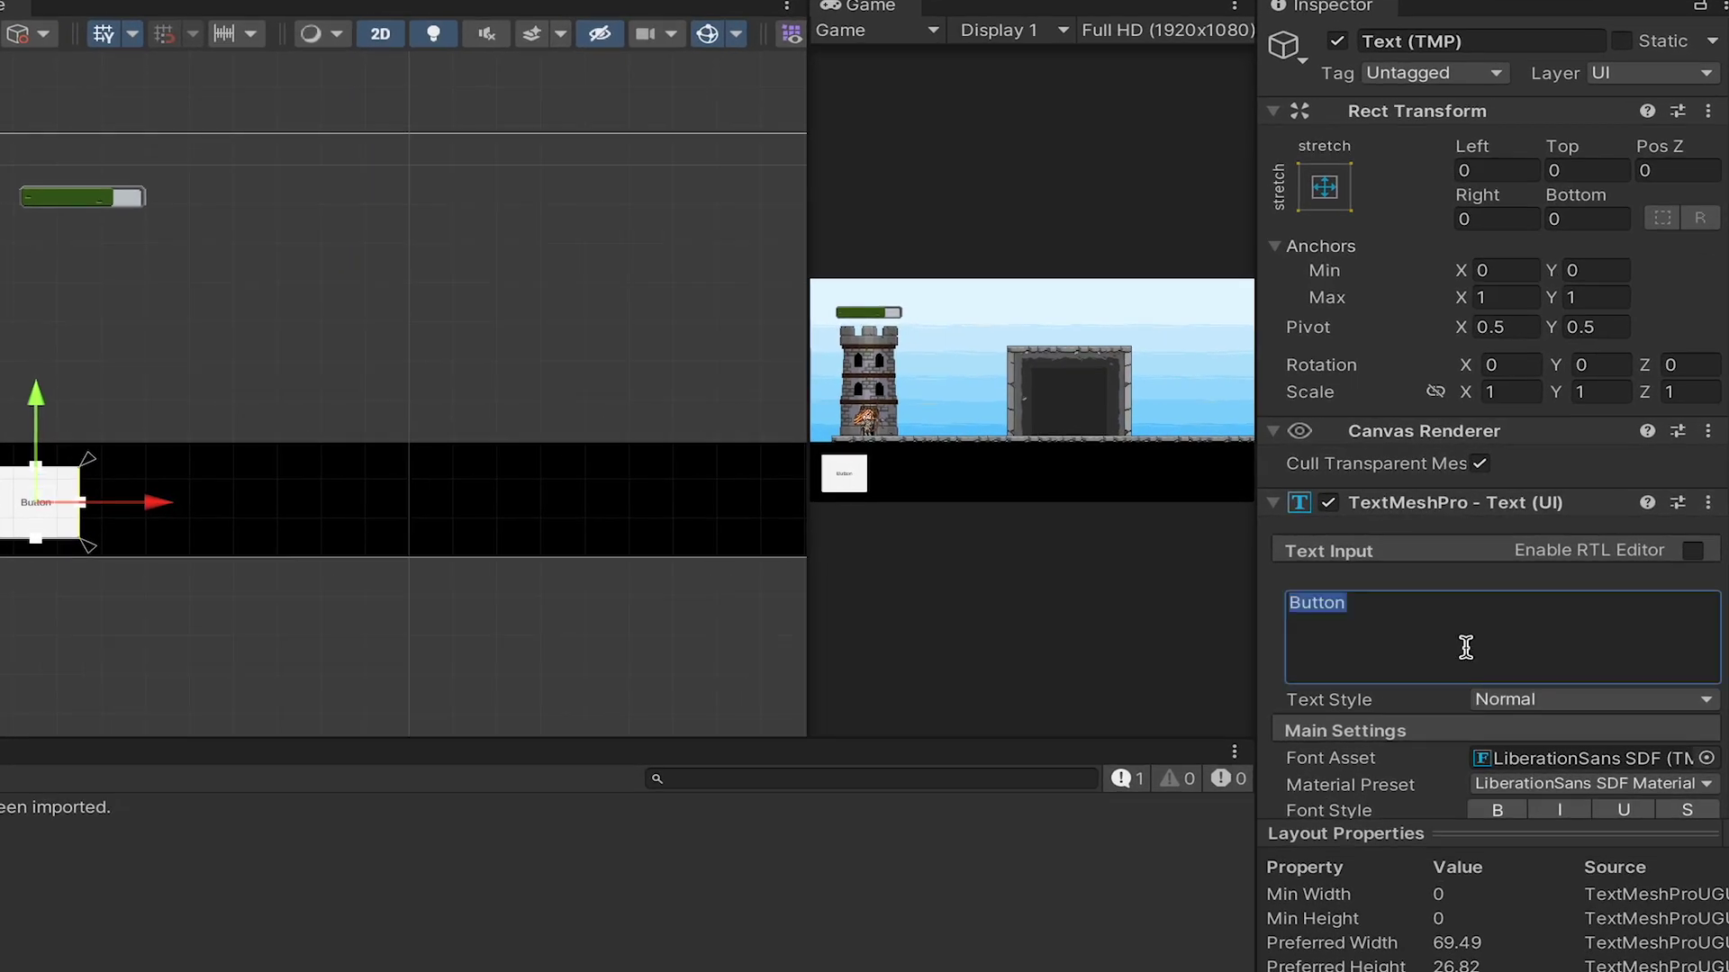
{"action": "type", "text": "Archer"}
{"action": "scroll", "coordinate": [1465, 645], "scroll_direction": "down", "scroll_amount": 5}
Step: Set the label's Font Asset to Roboto-Bold SDF at font size 42
{"action": "left_click", "coordinate": [1706, 455]}
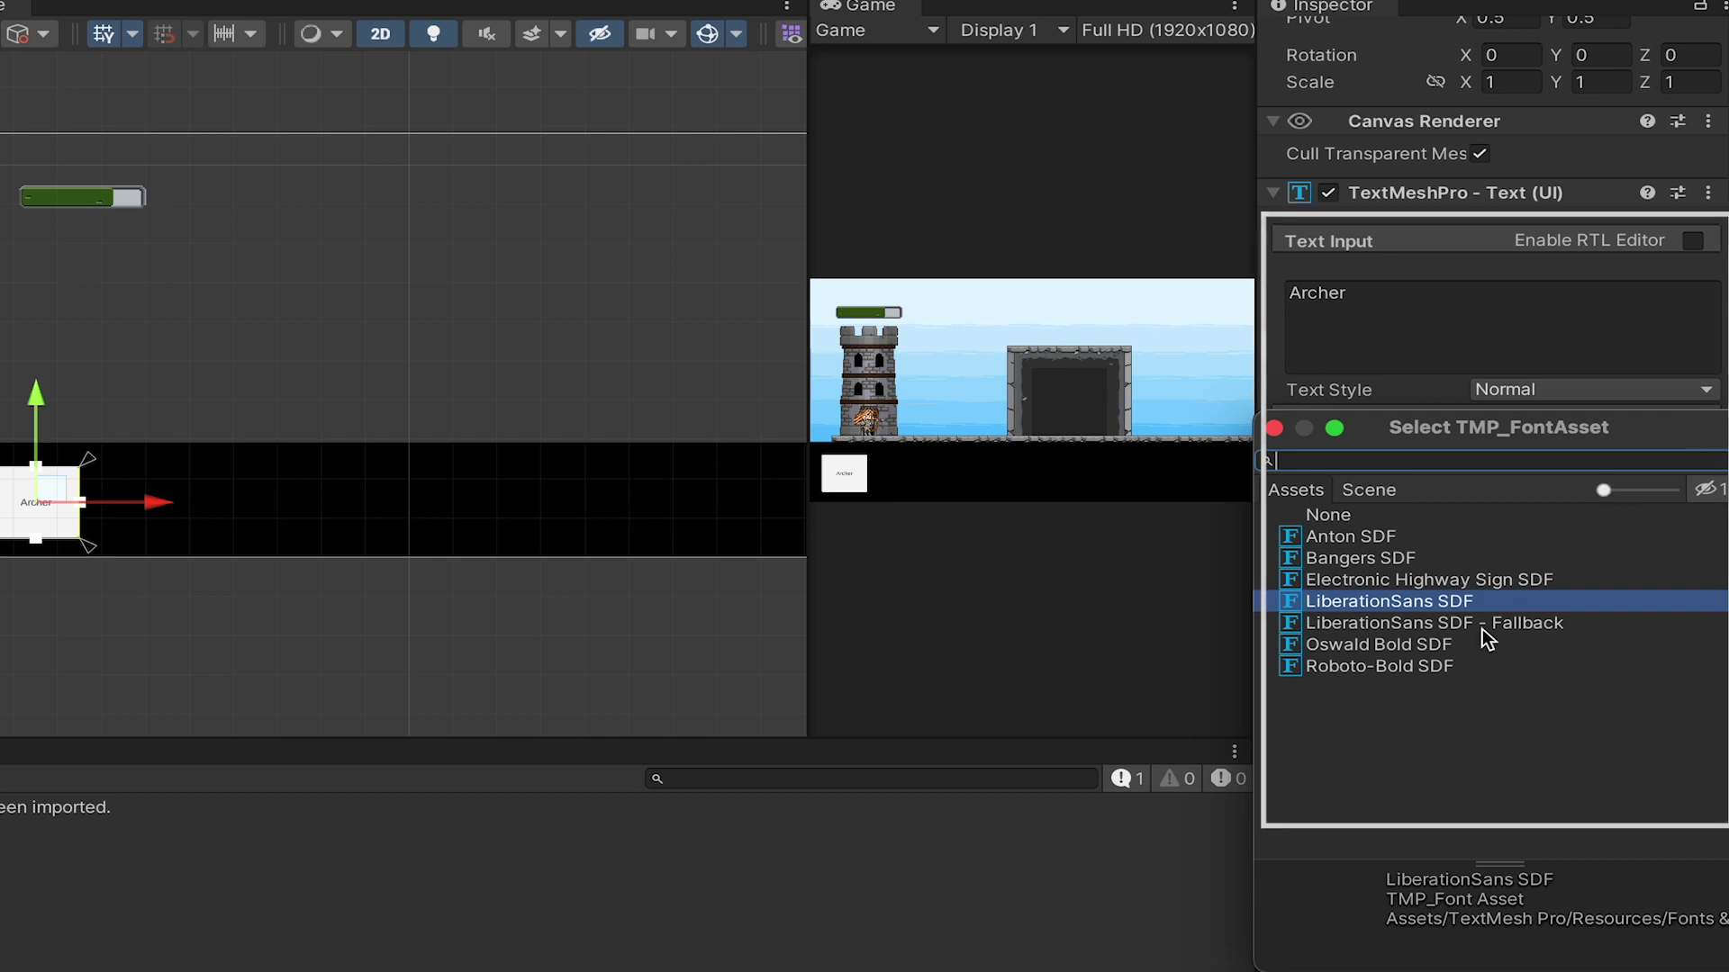
{"action": "double_click", "coordinate": [1417, 666]}
{"action": "left_click", "coordinate": [1509, 559]}
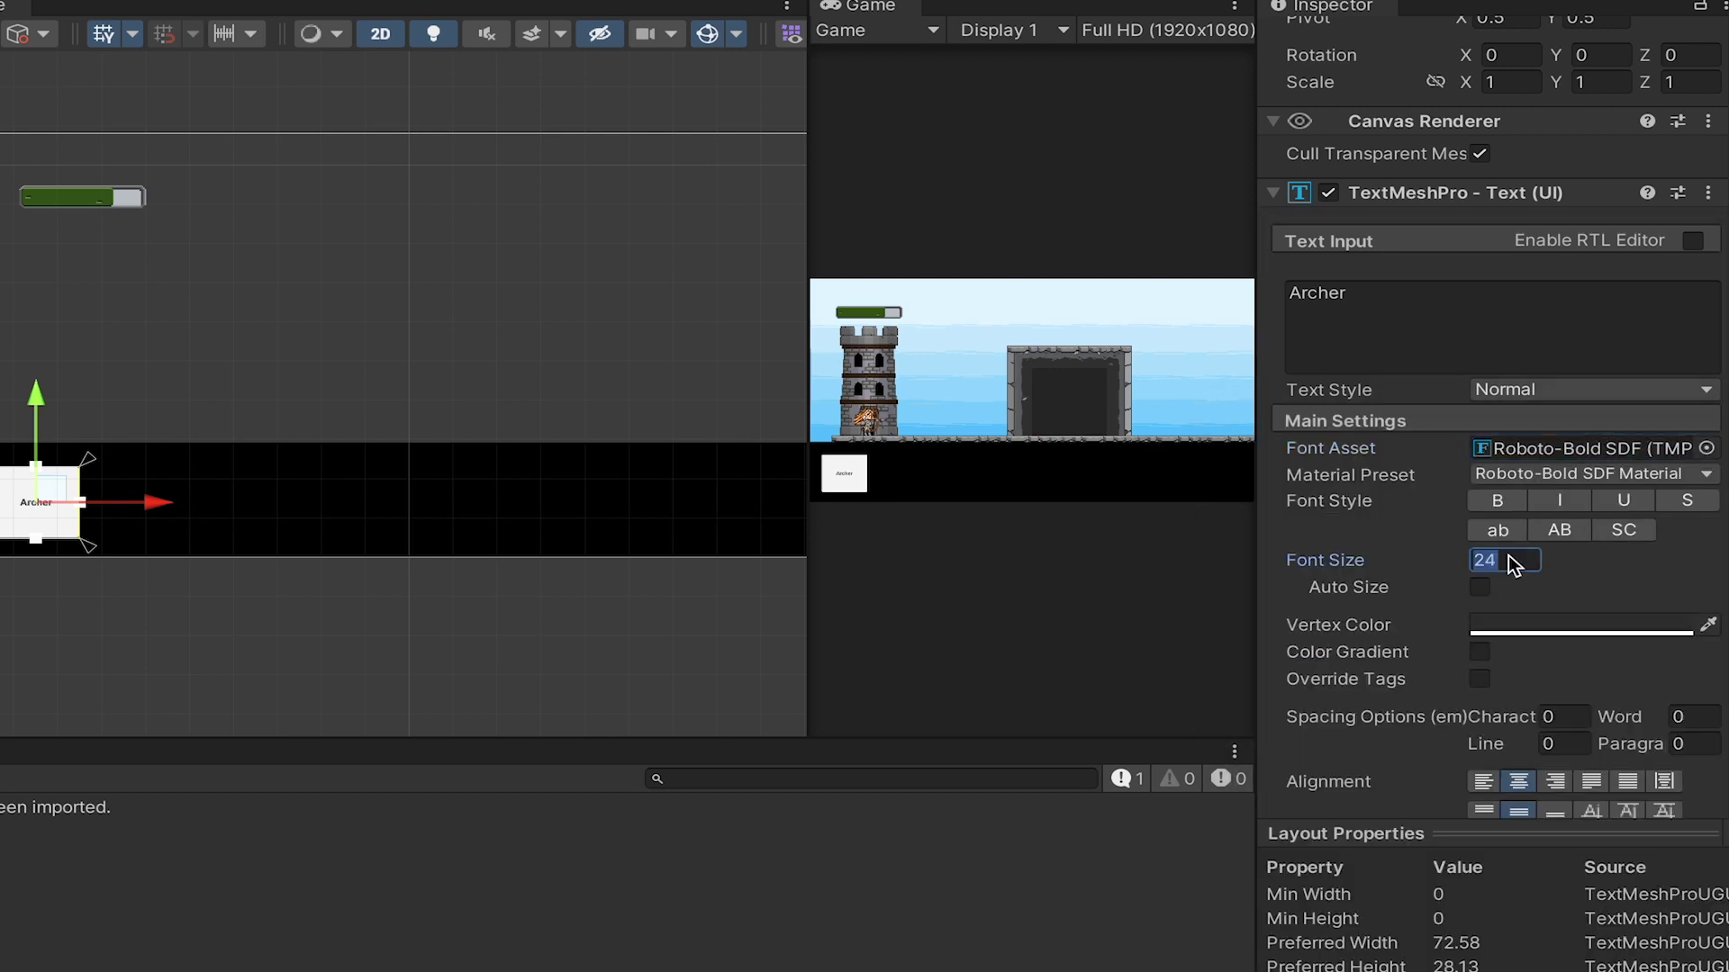
{"action": "type", "text": "42"}
{"action": "scroll", "coordinate": [1564, 677], "scroll_direction": "down", "scroll_amount": 1}
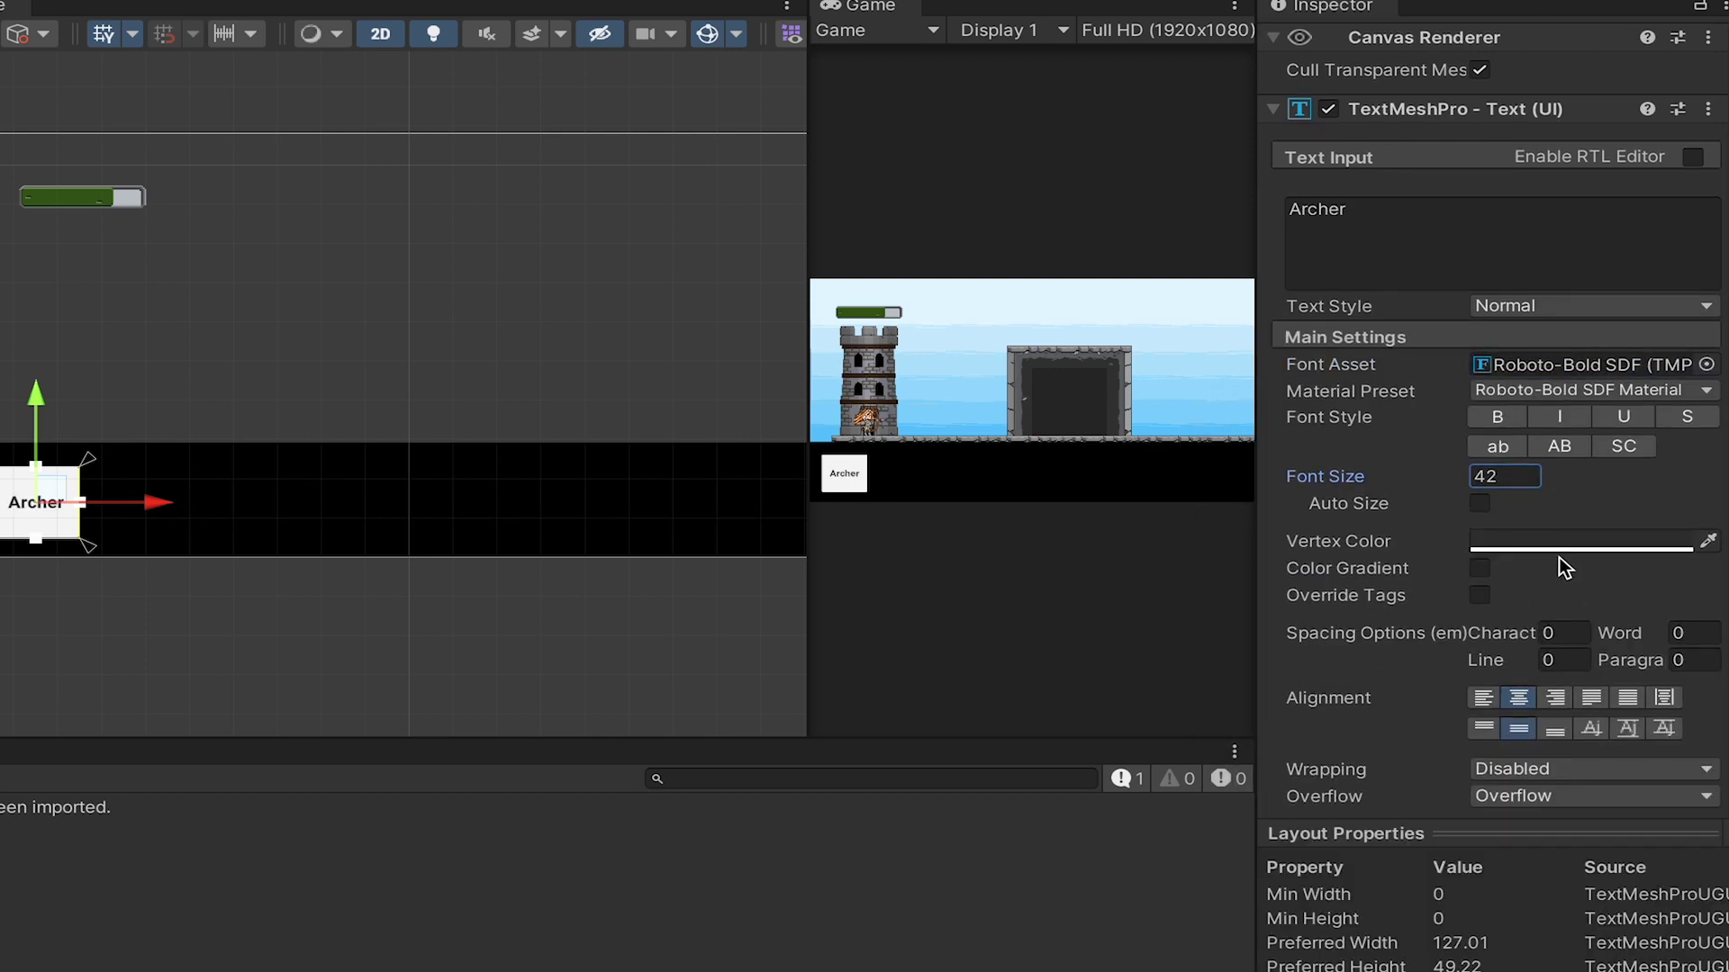
{"action": "scroll", "coordinate": [1559, 558], "scroll_direction": "down", "scroll_amount": 2}
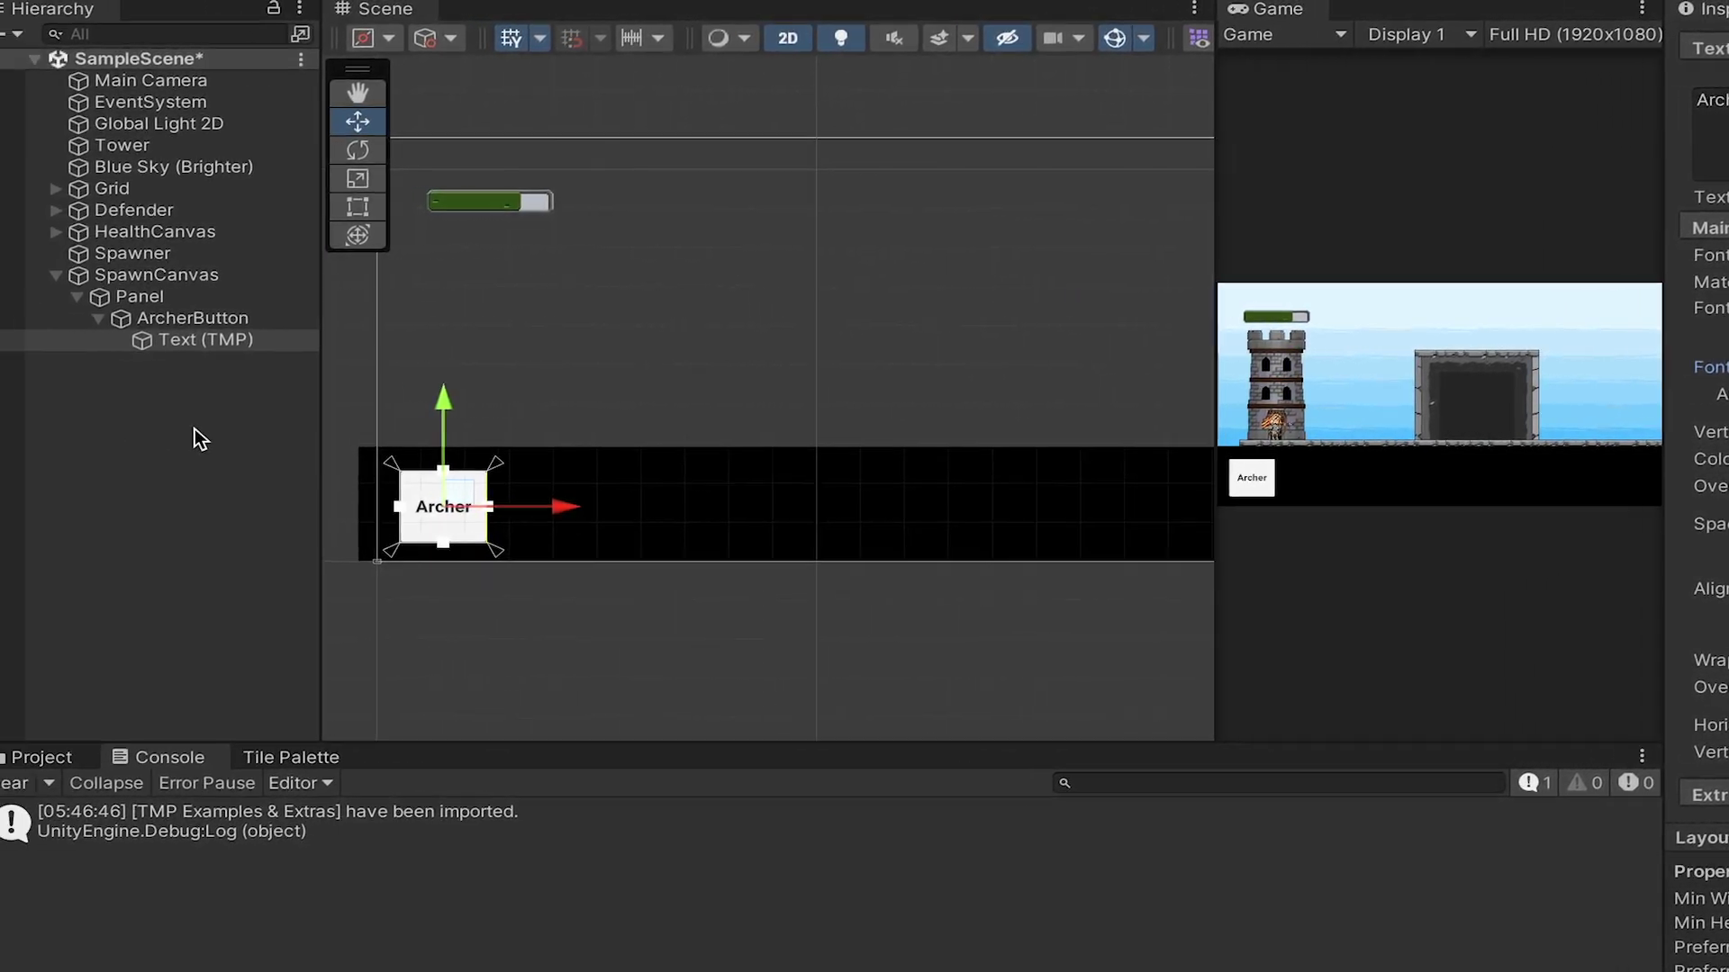
Step: Add an Image child to ArcherButton and assign Qadira--Portrait from Assets/Sprites as its Source Image
{"action": "right_click", "coordinate": [178, 318]}
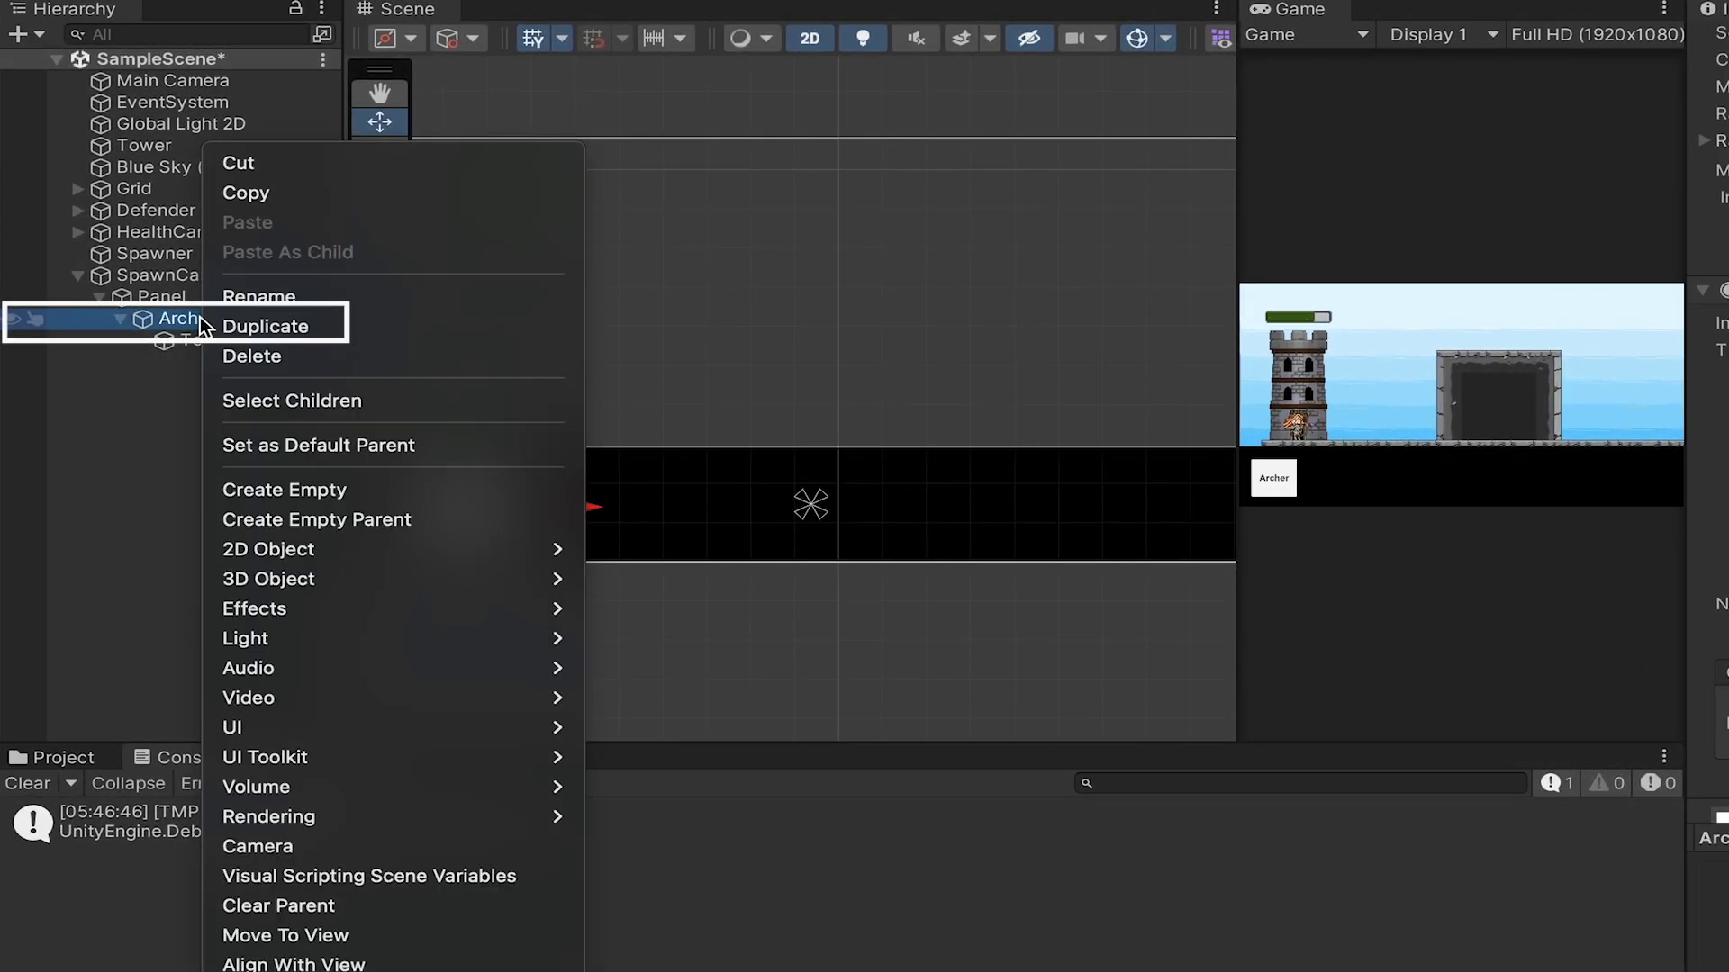
{"action": "mouse_move", "coordinate": [322, 727]}
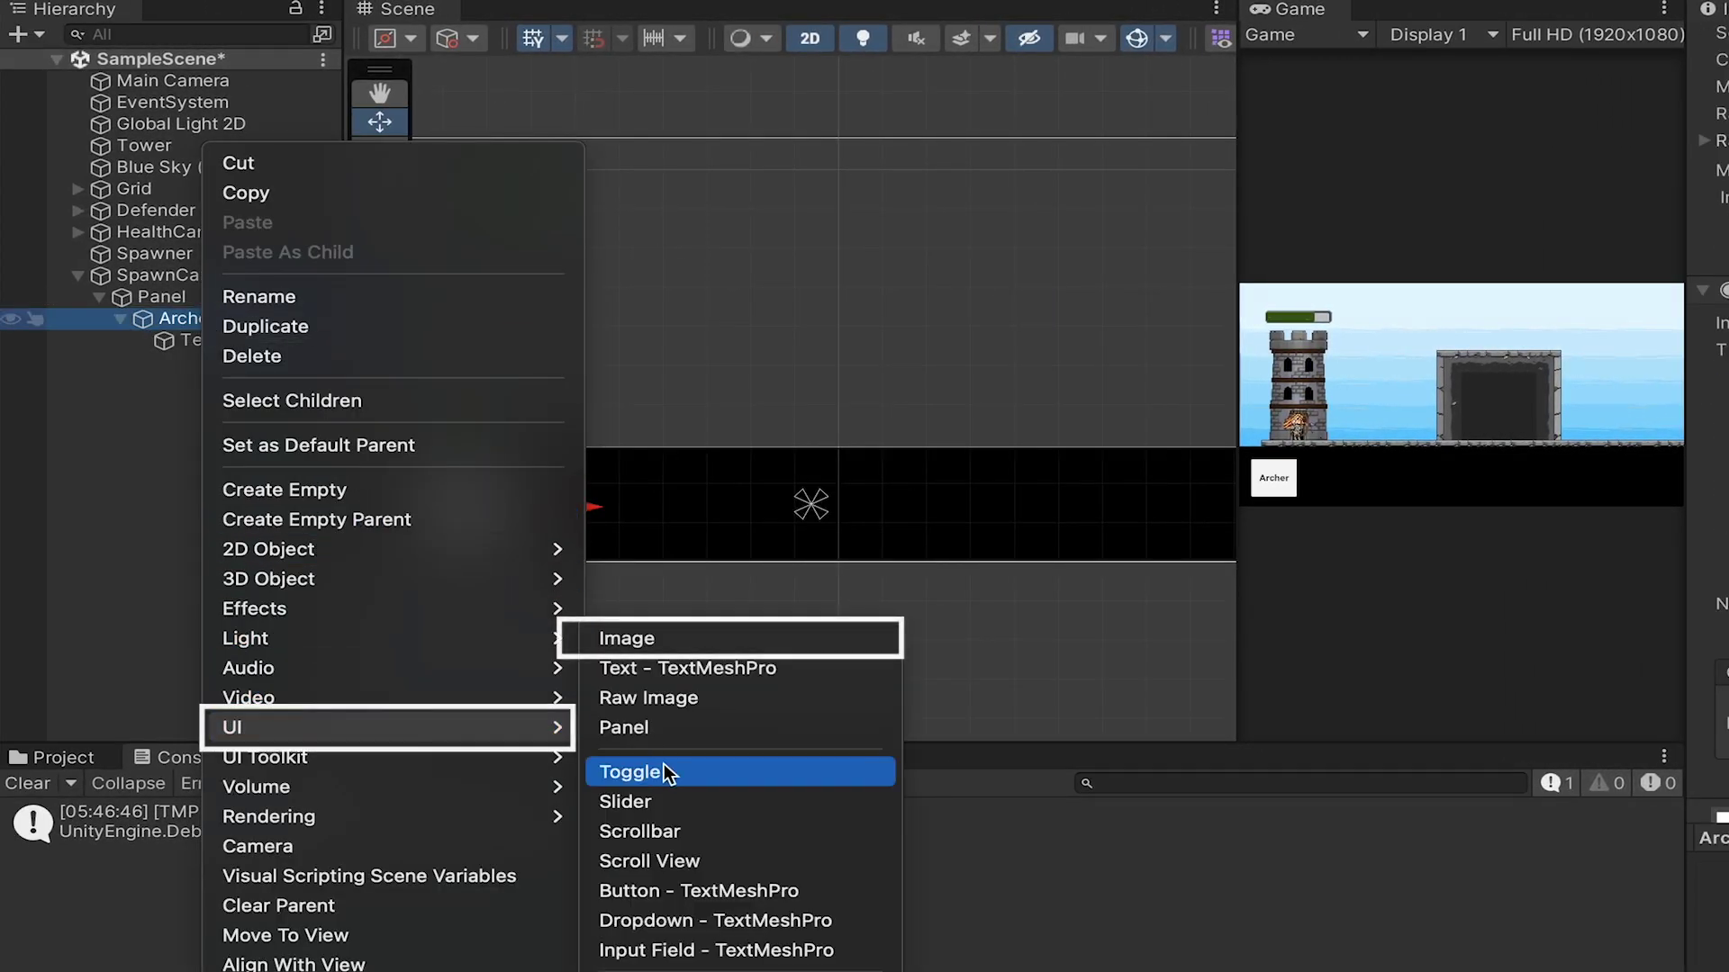
{"action": "left_click", "coordinate": [699, 640]}
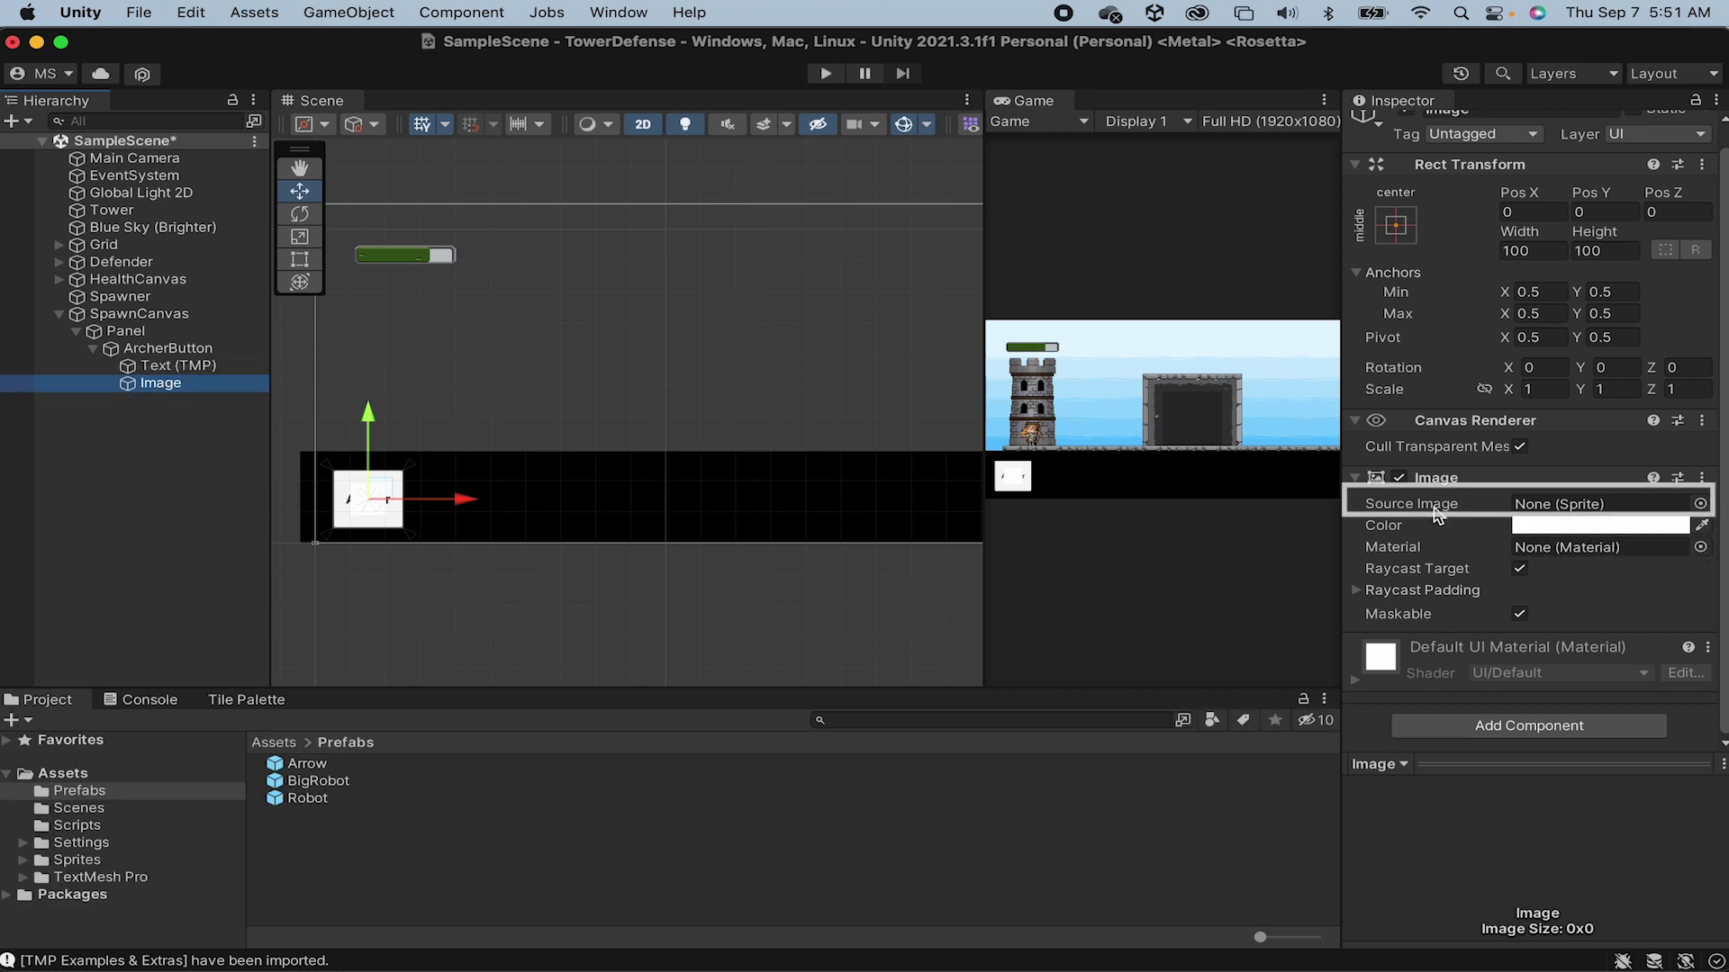
{"action": "left_click", "coordinate": [77, 860]}
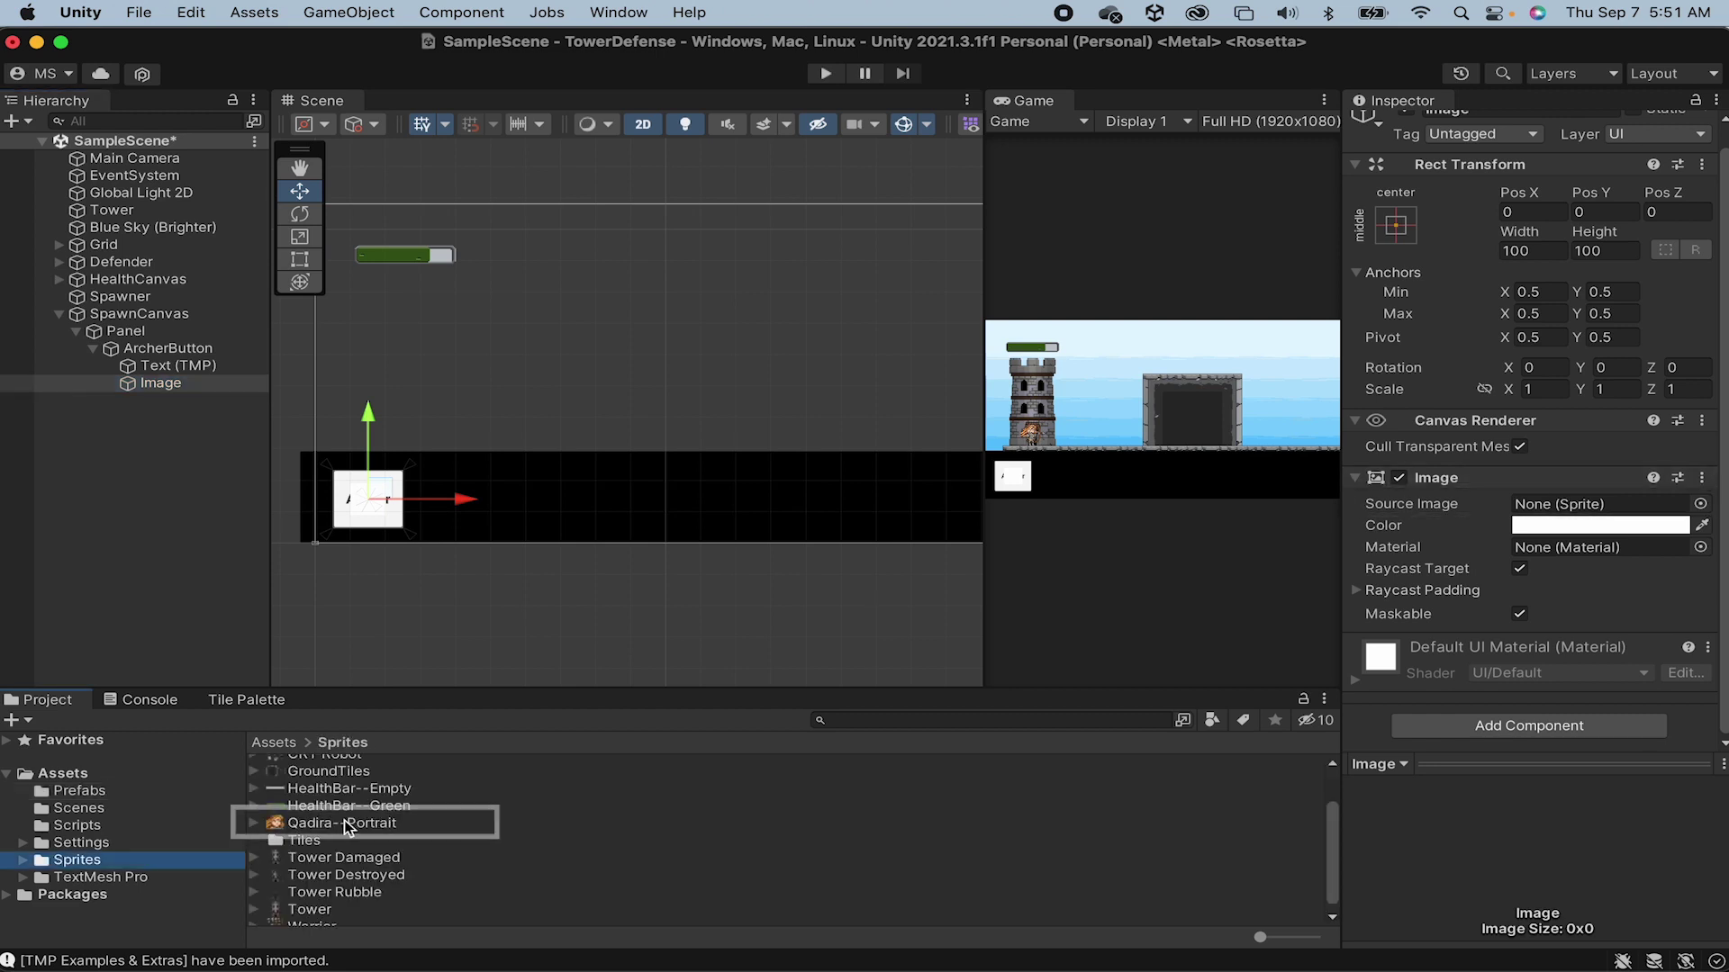
{"action": "left_click", "coordinate": [346, 823]}
{"action": "left_click_drag", "start_coordinate": [345, 826], "coordinate": [1530, 506]}
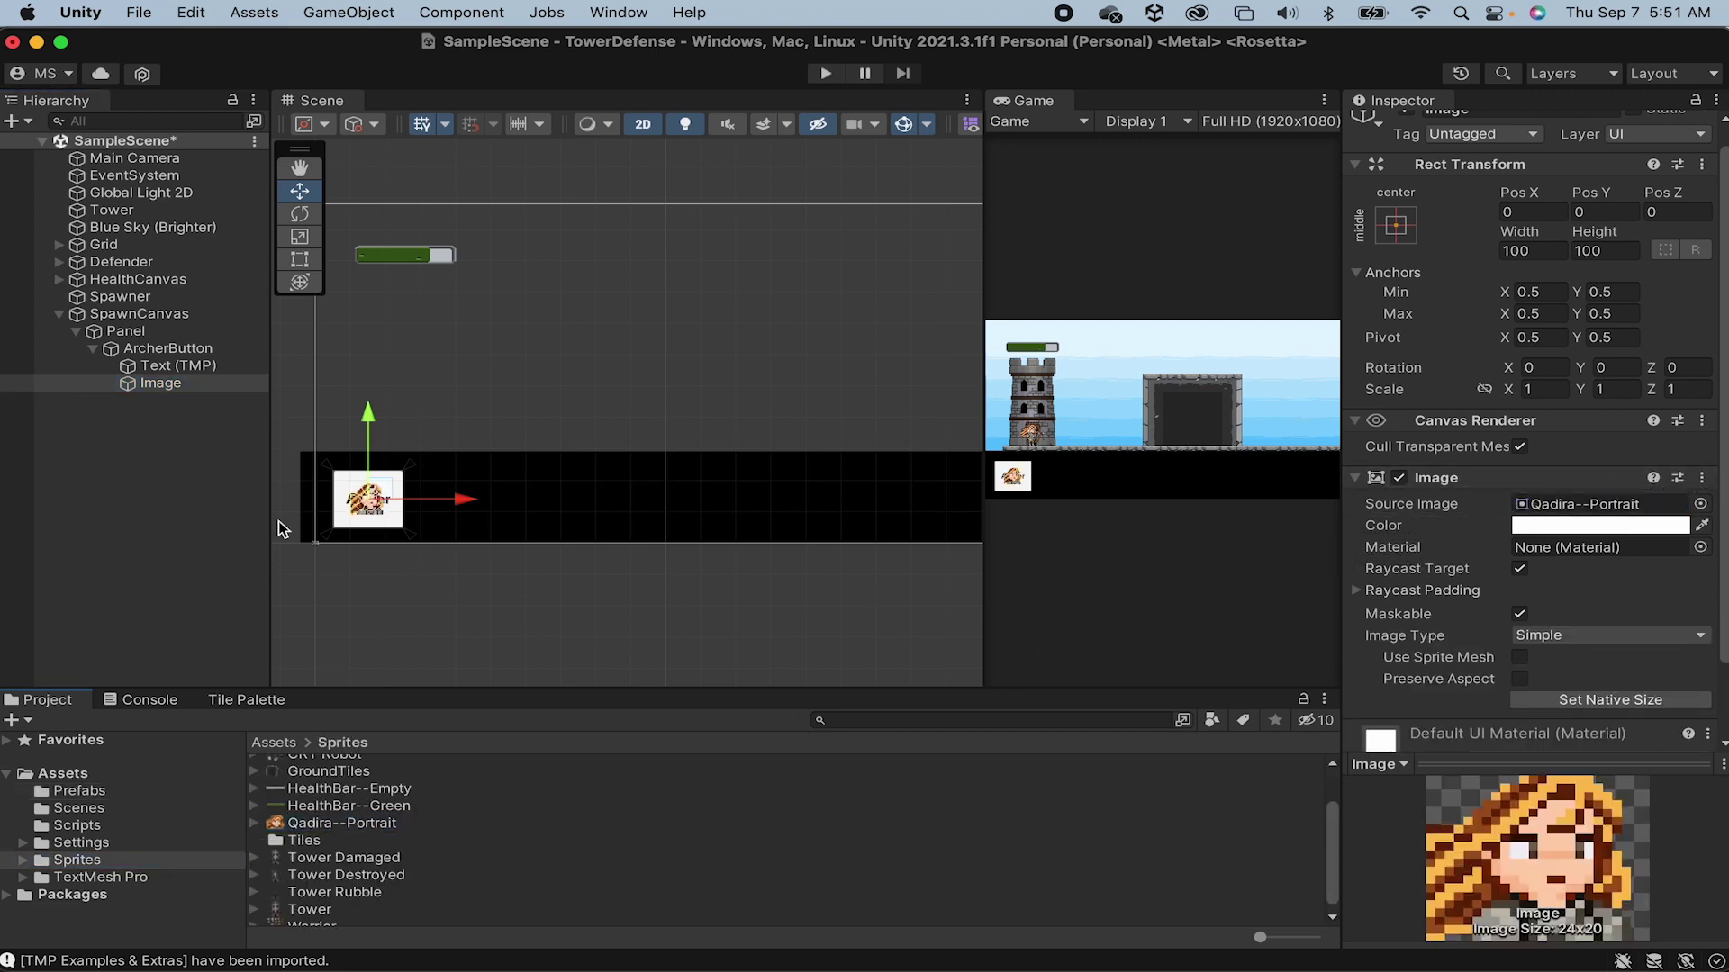
{"action": "scroll", "coordinate": [278, 520], "scroll_direction": "up", "scroll_amount": 5}
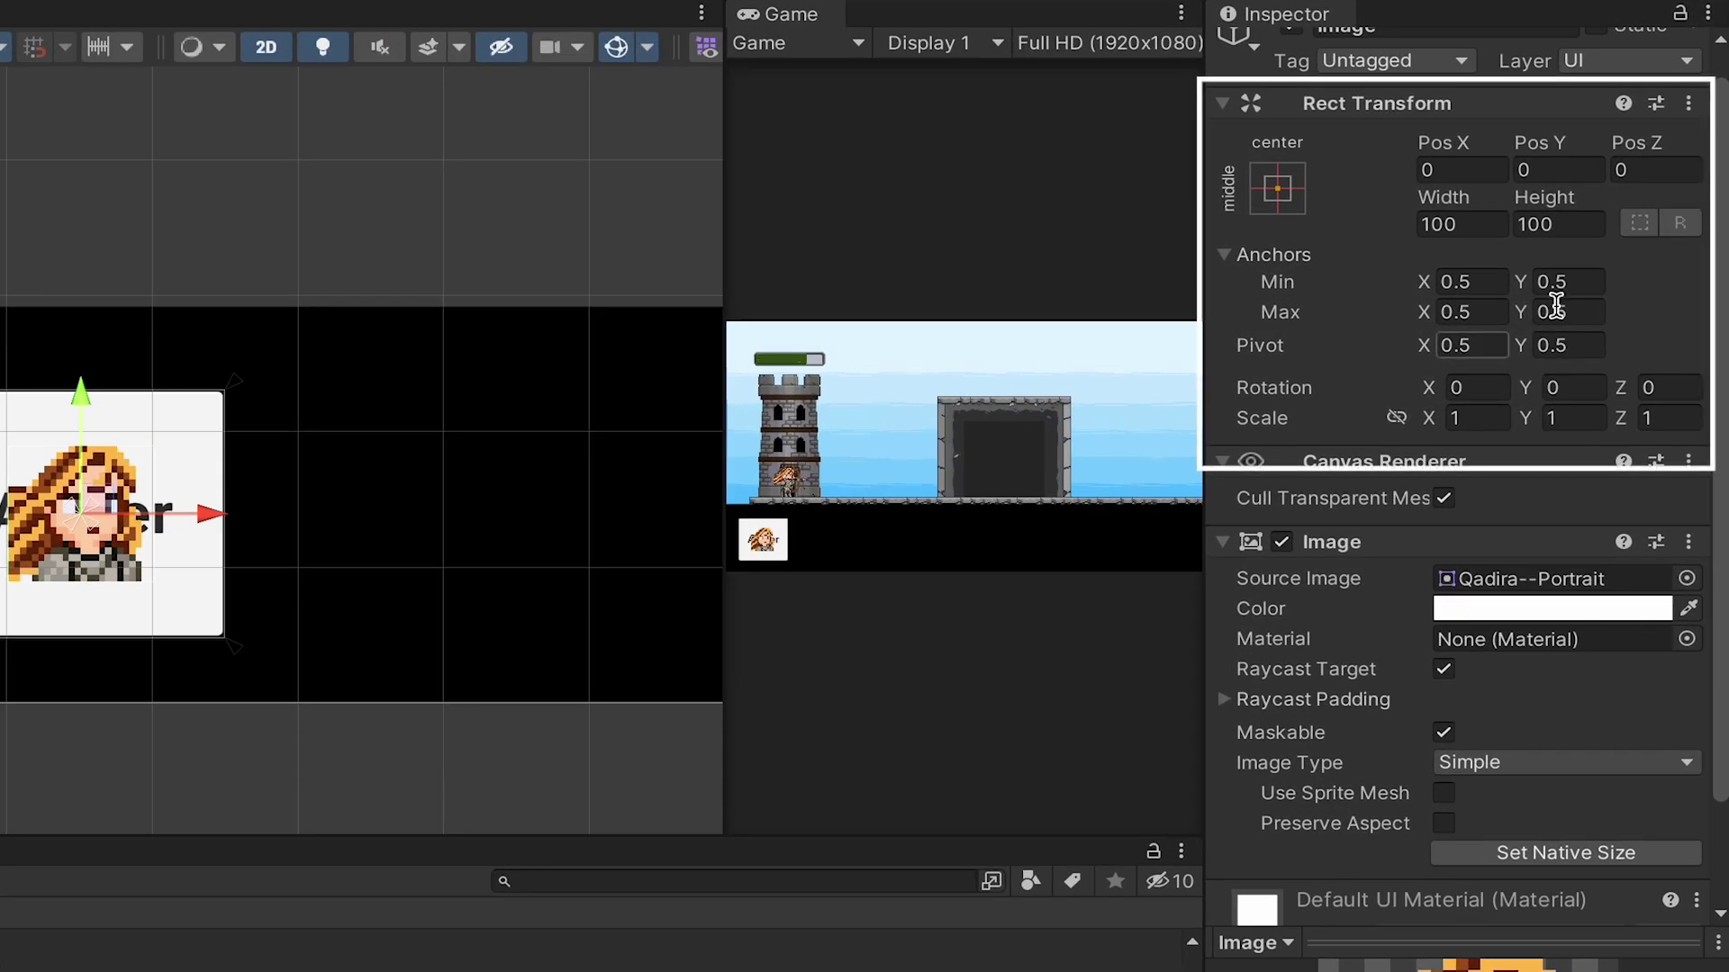
Step: Alt-apply the stretch/stretch anchor preset so the portrait fills ArcherButton with zero offsets
{"action": "scroll", "coordinate": [1459, 225], "scroll_direction": "up", "scroll_amount": 1}
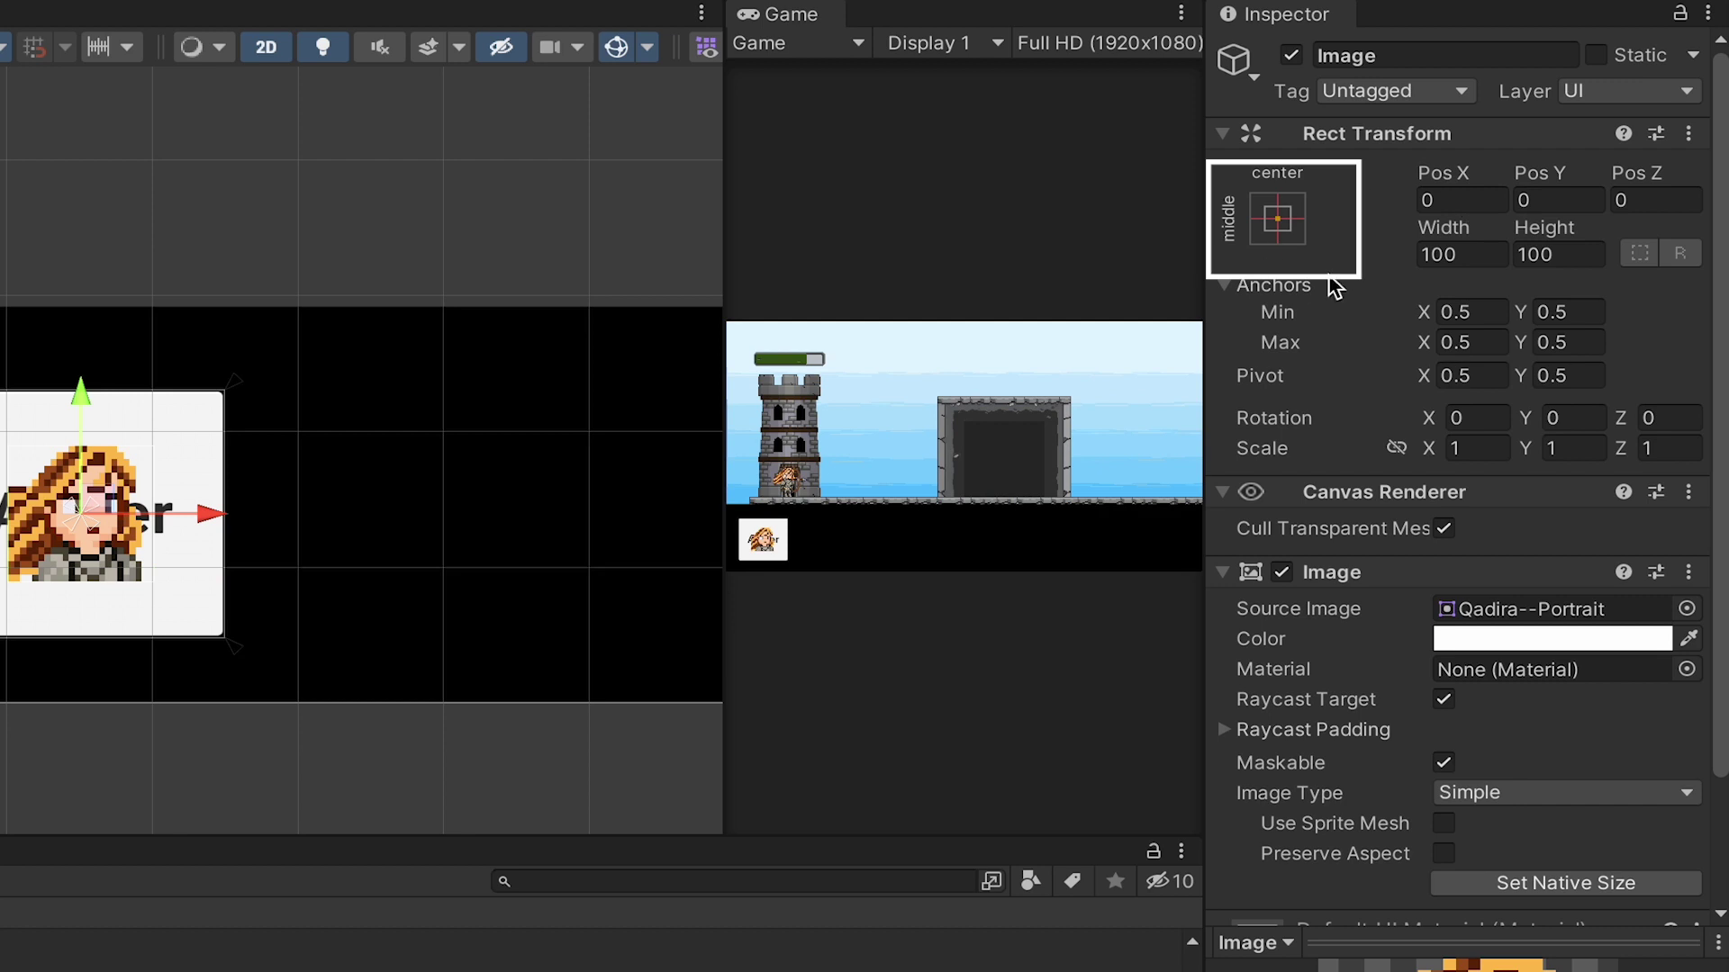
{"action": "left_click", "coordinate": [1279, 219]}
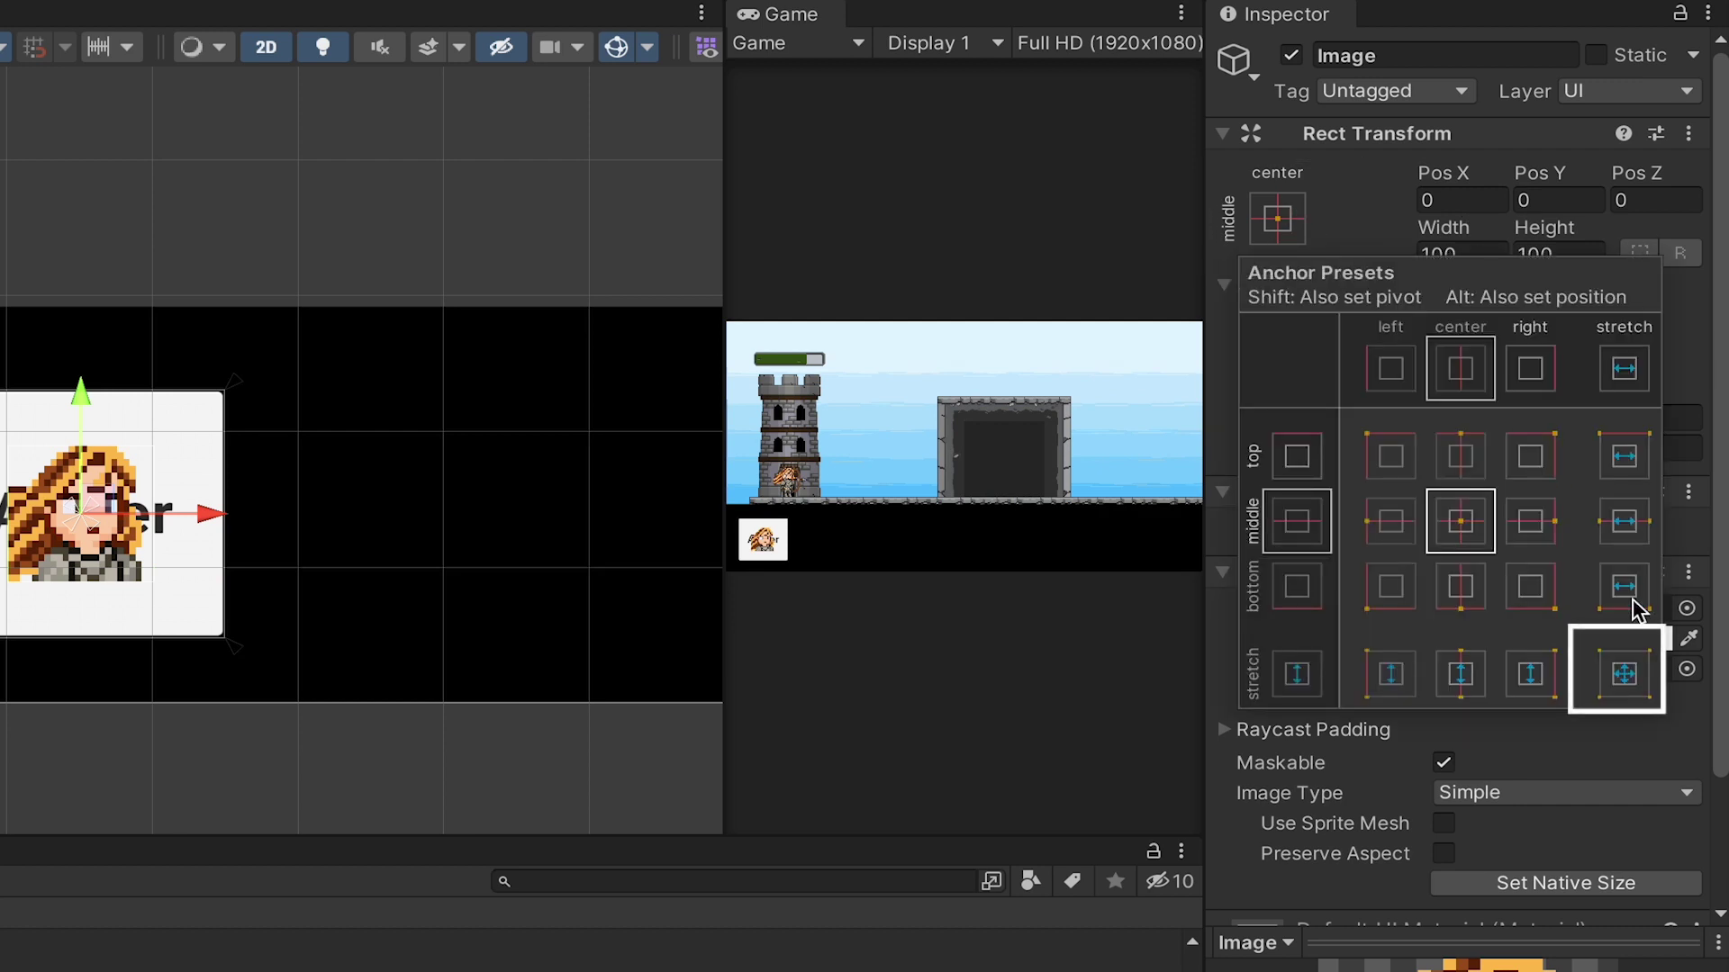
{"action": "left_click", "coordinate": [1620, 677]}
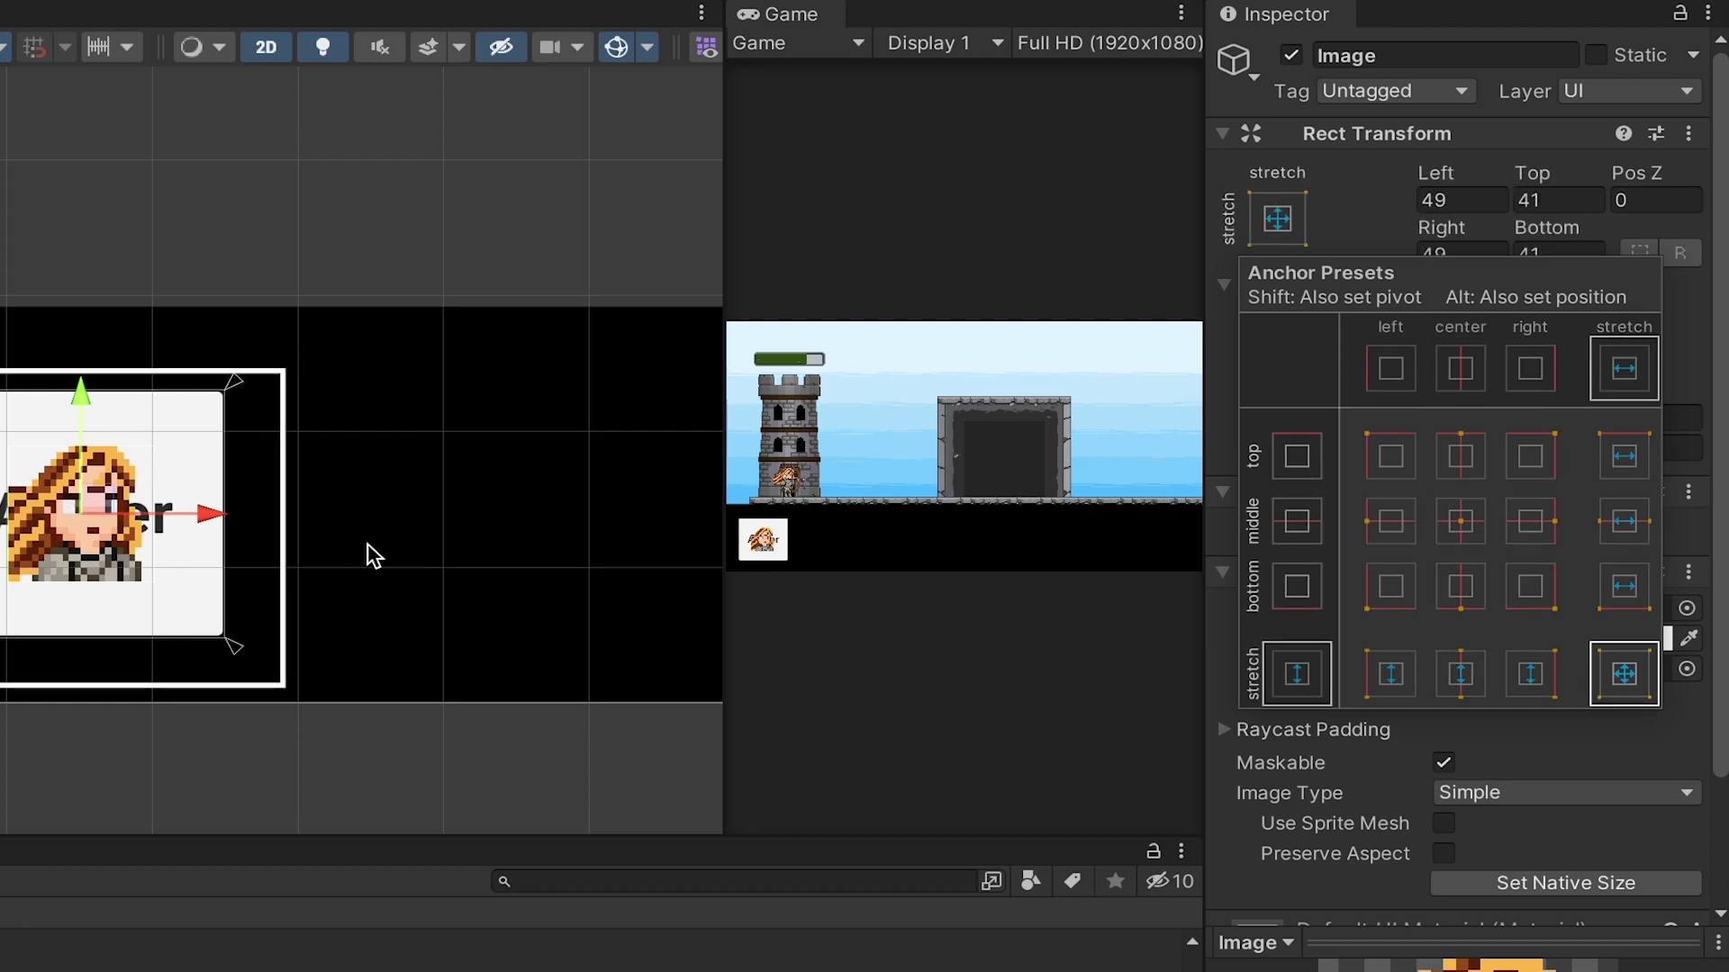
{"action": "key", "text": "alt"}
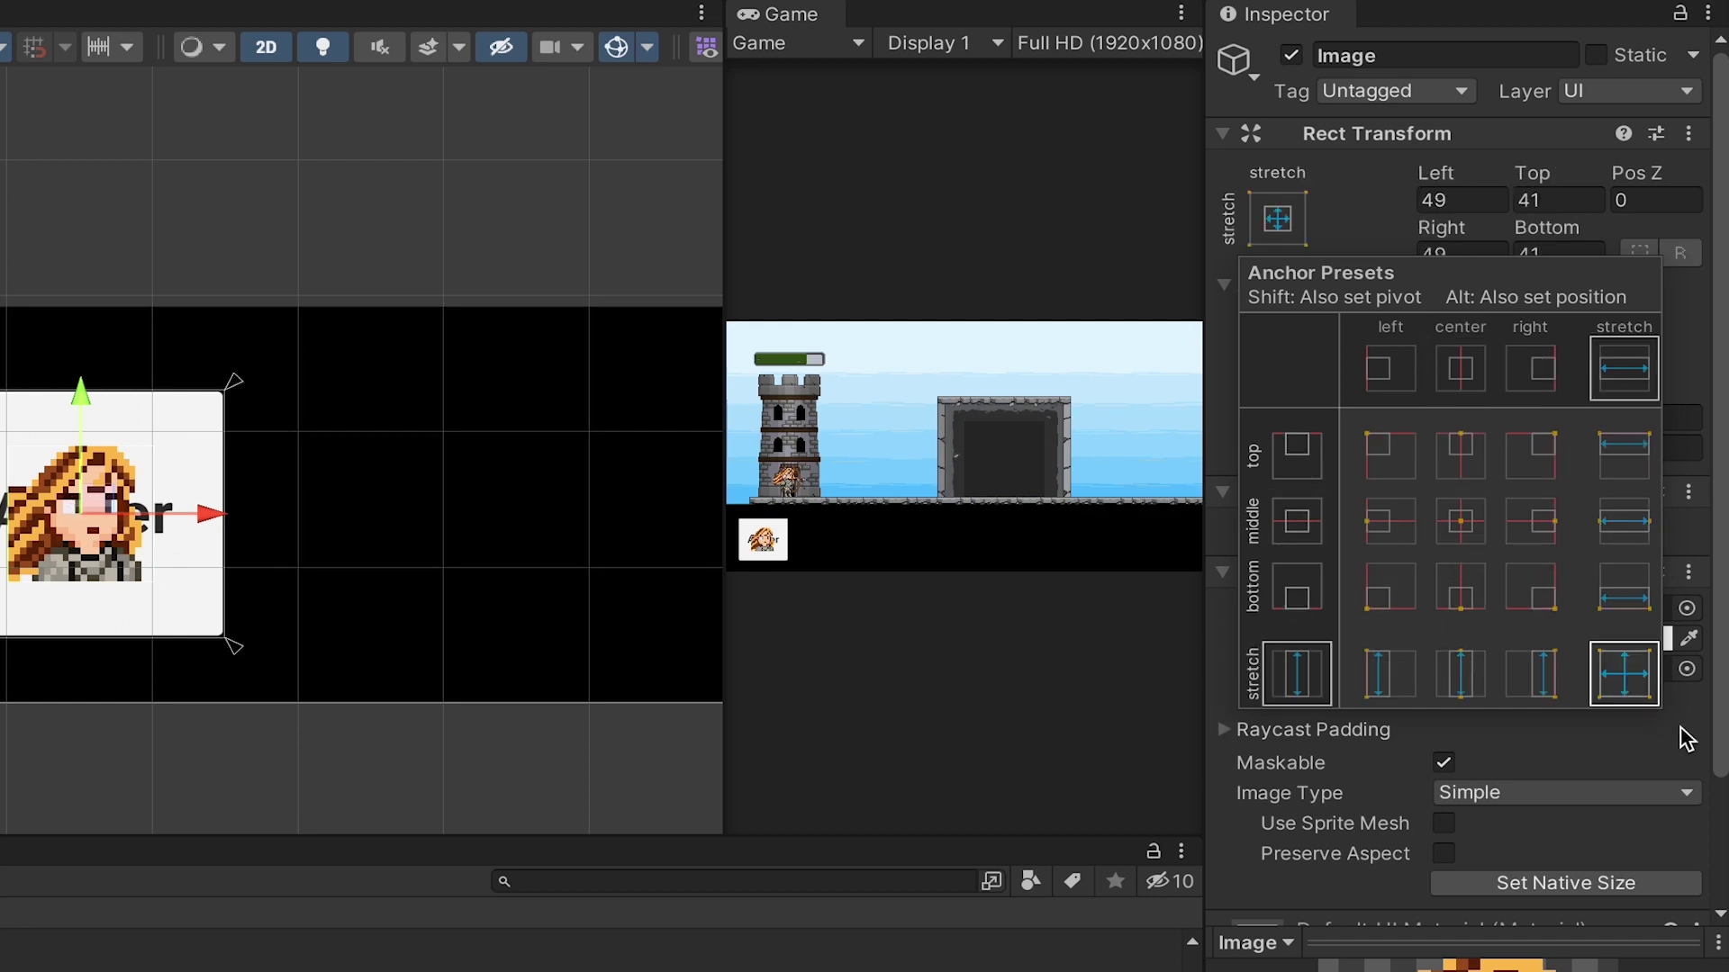
{"action": "left_click", "coordinate": [1640, 684], "text": "alt"}
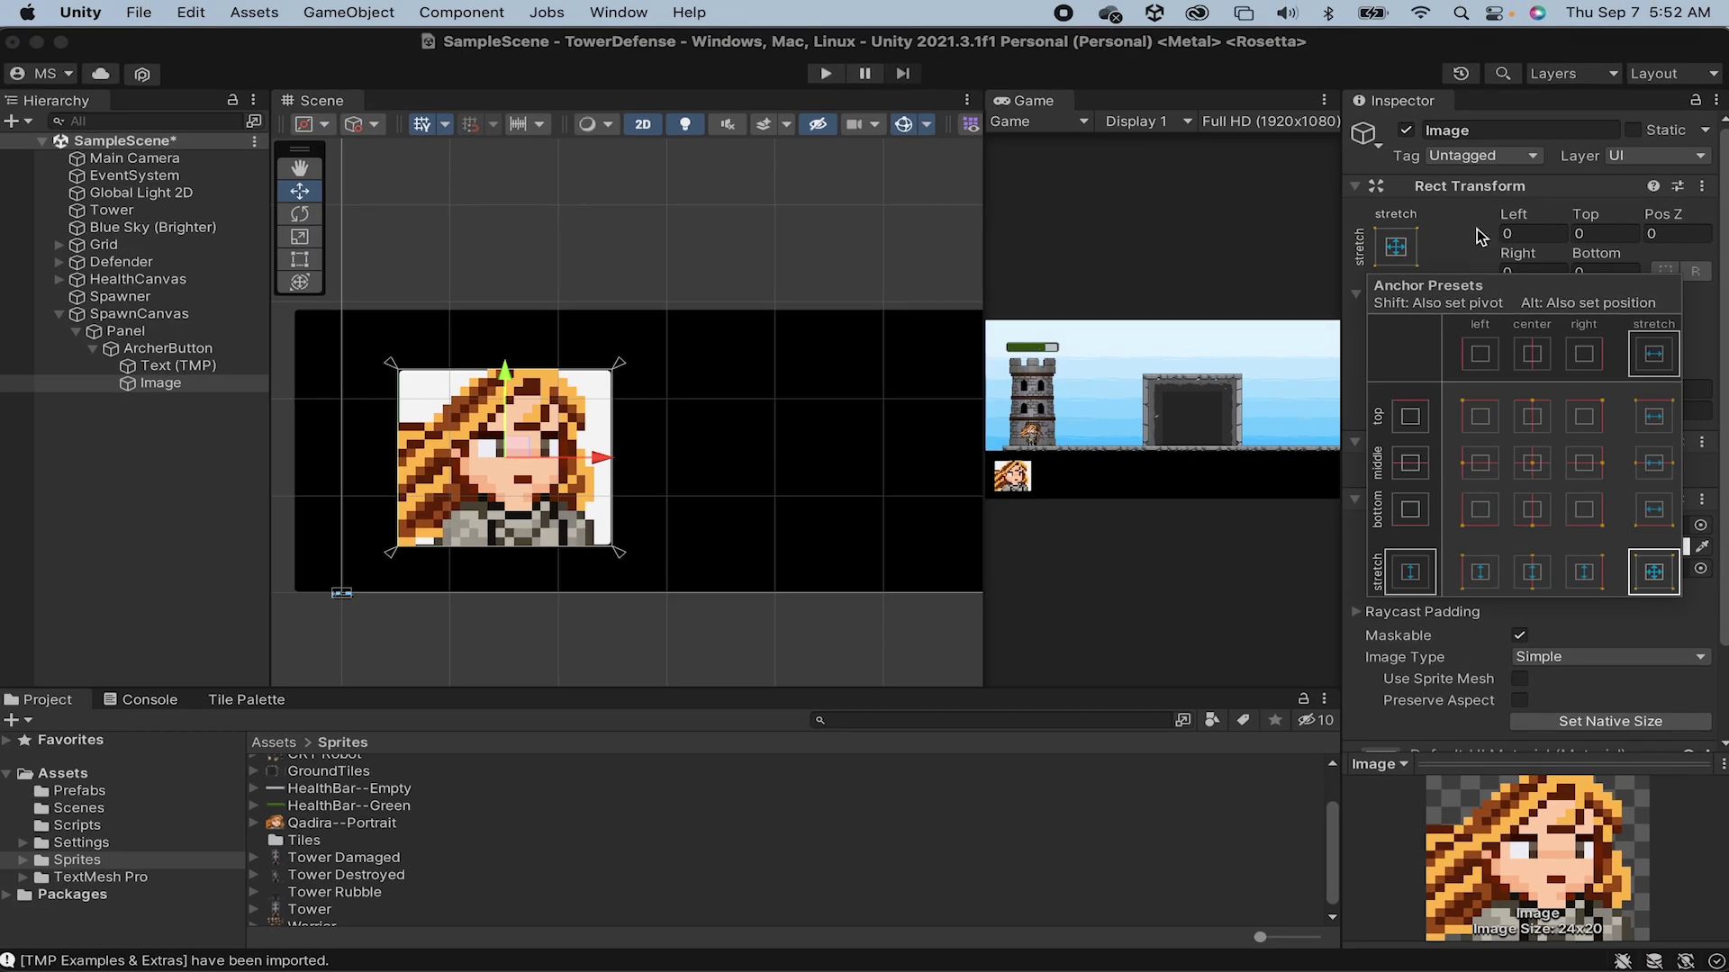
{"action": "left_click", "coordinate": [1378, 239]}
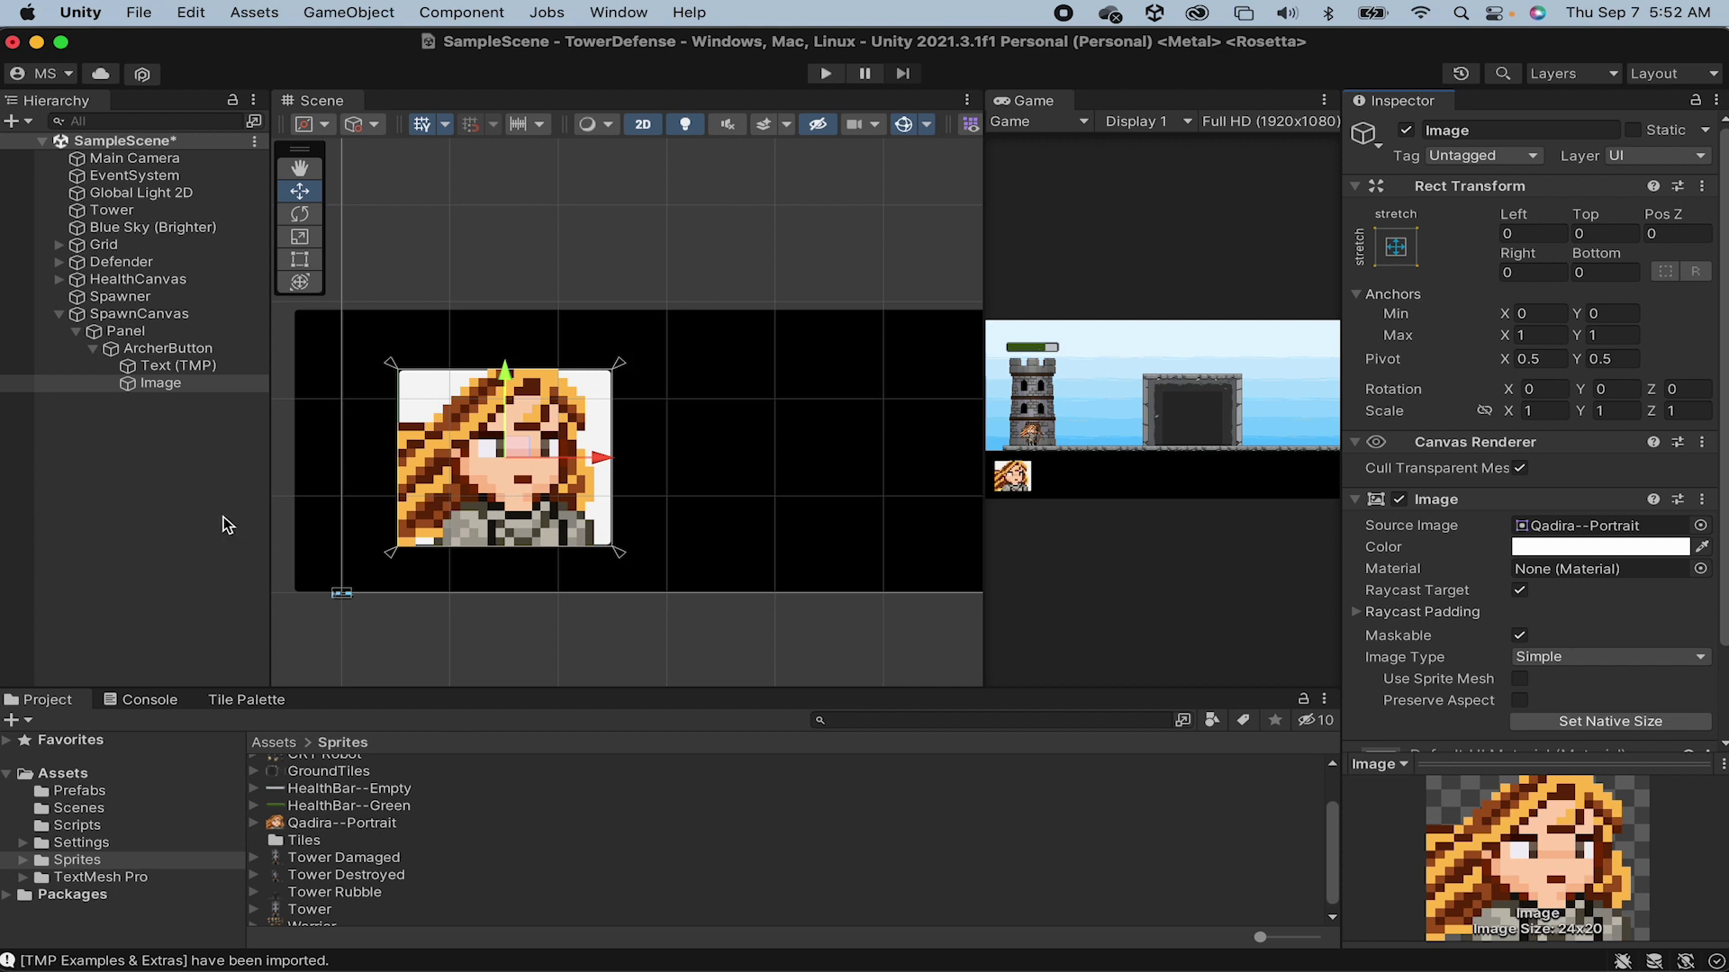
Step: Move the Archer label below the portrait and set its Vertex Color to white
{"action": "left_click", "coordinate": [214, 370]}
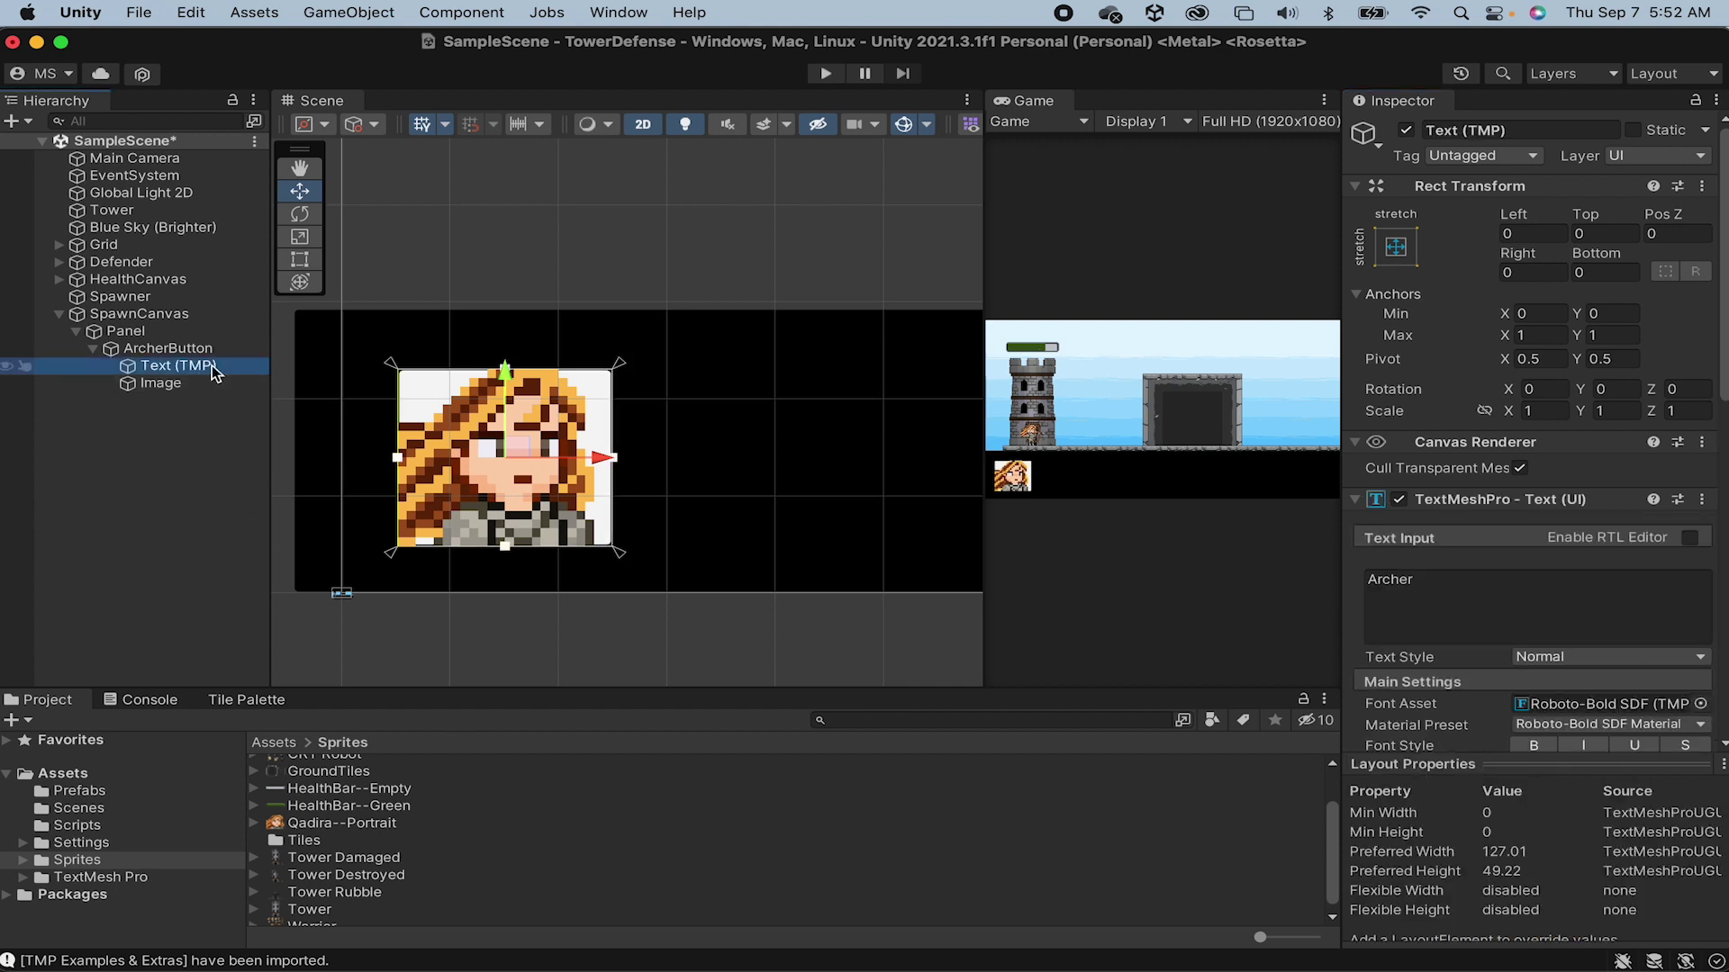
{"action": "left_click", "coordinate": [510, 390]}
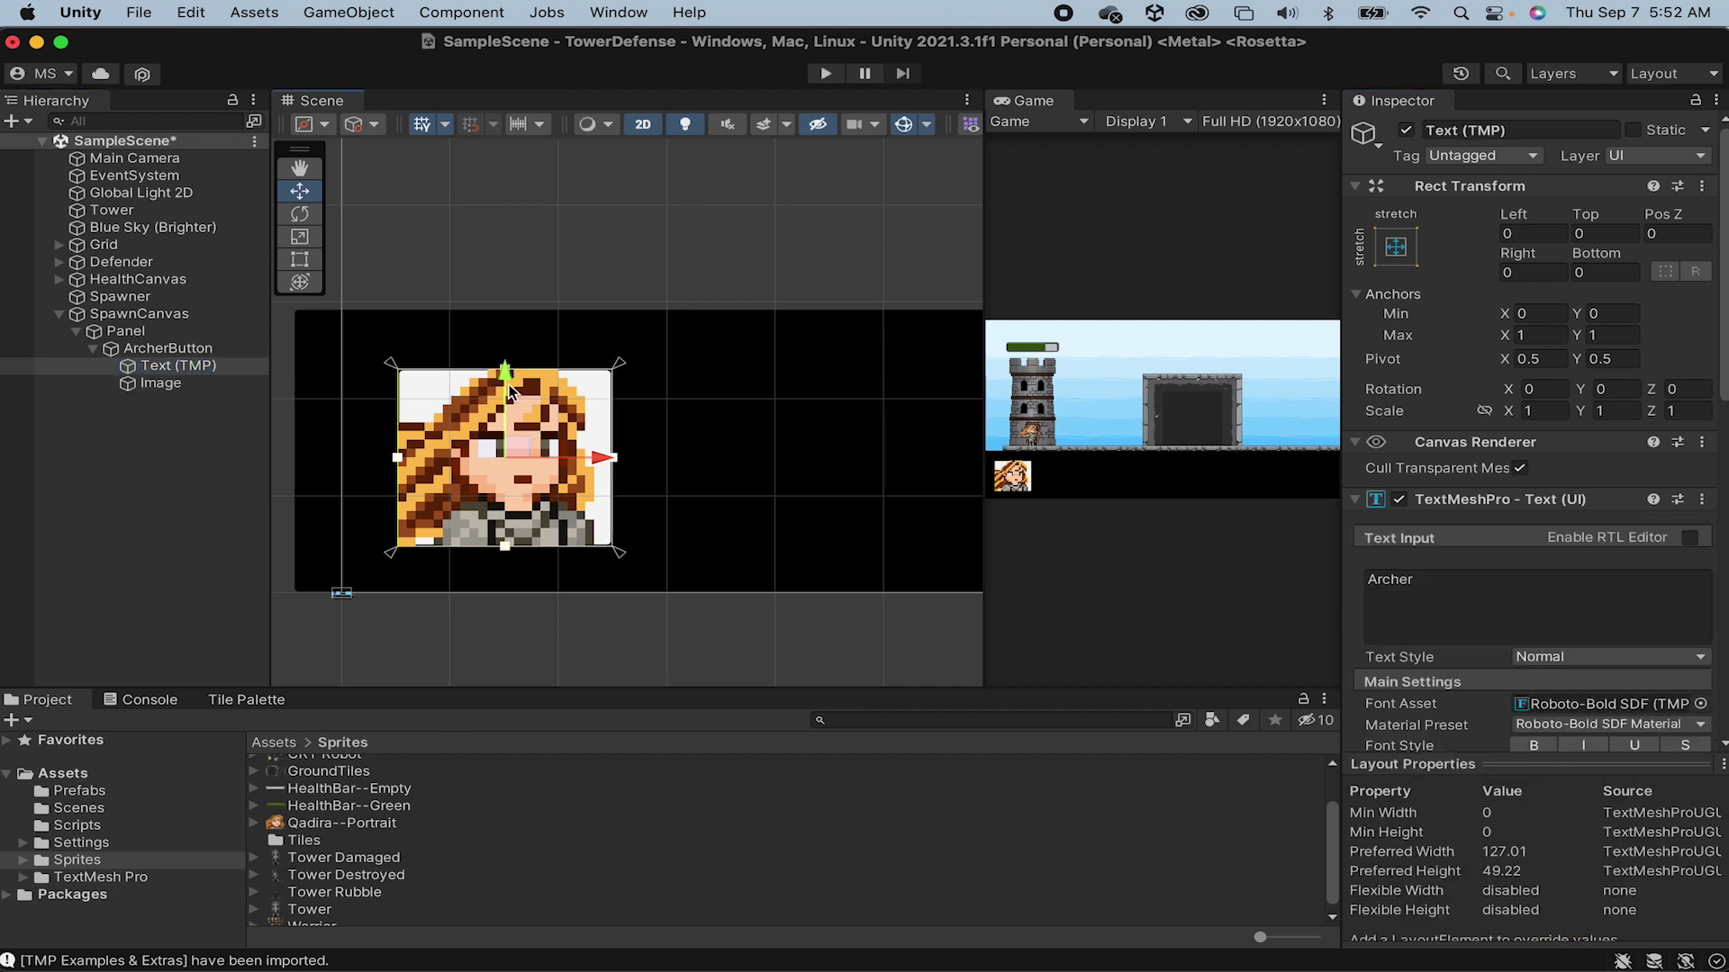
{"action": "left_click_drag", "start_coordinate": [511, 435], "coordinate": [494, 594]}
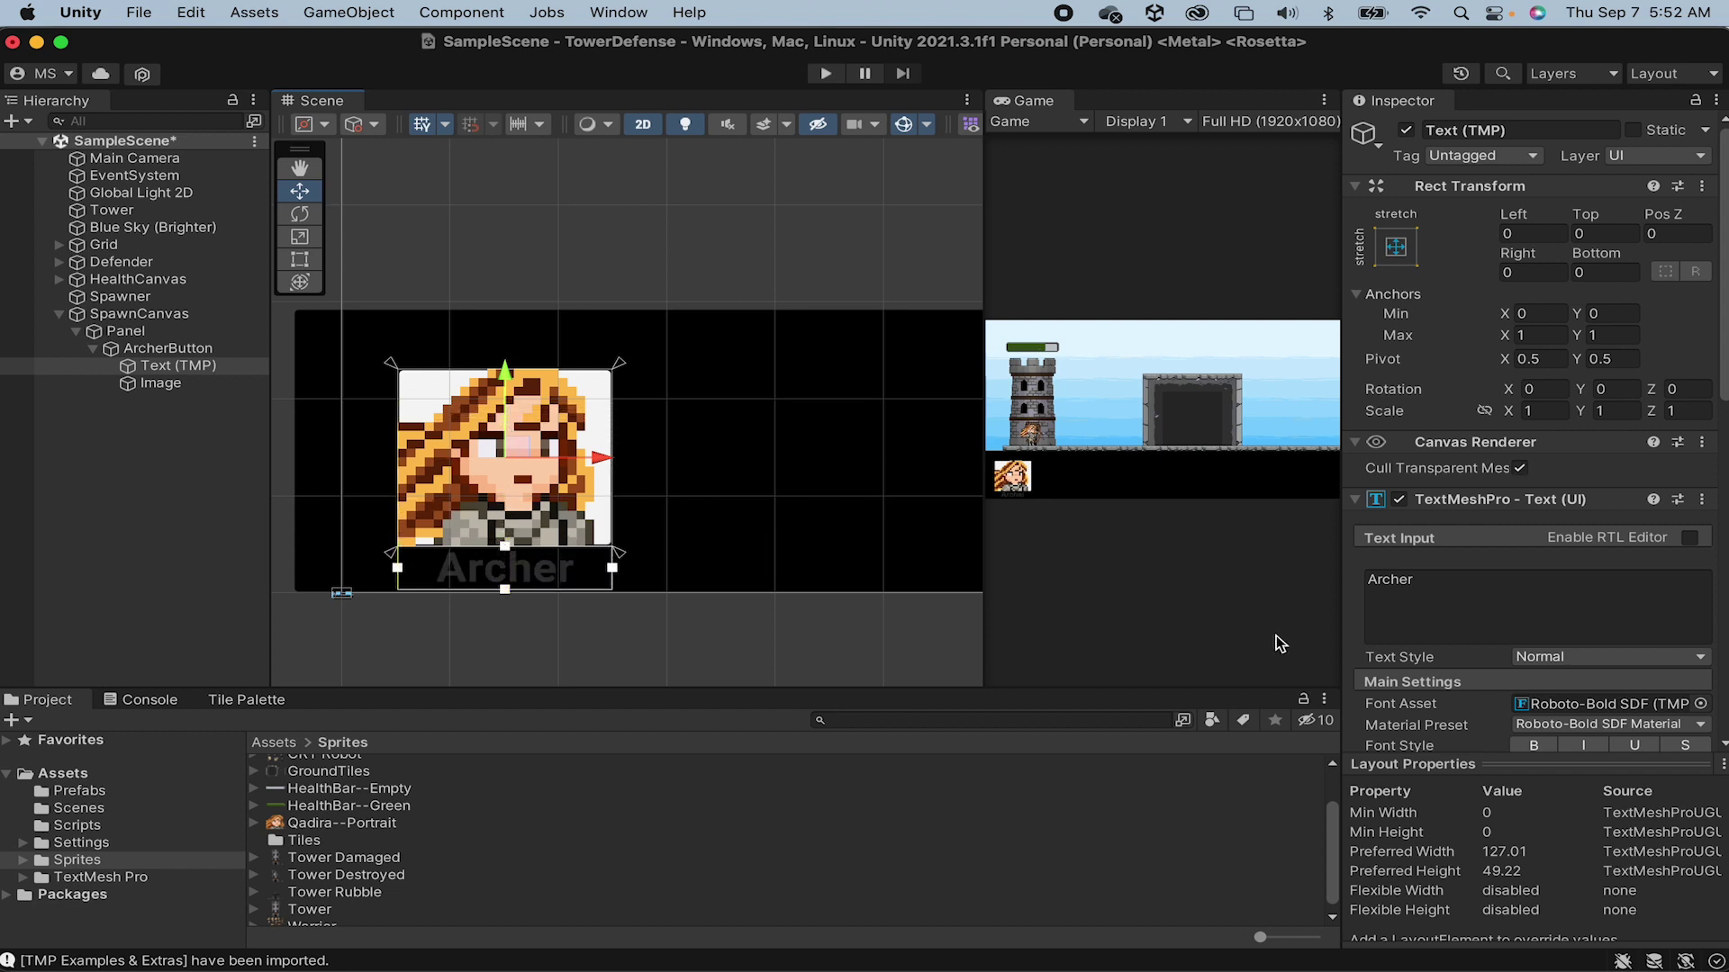
{"action": "scroll", "coordinate": [1591, 461], "scroll_direction": "down", "scroll_amount": 3}
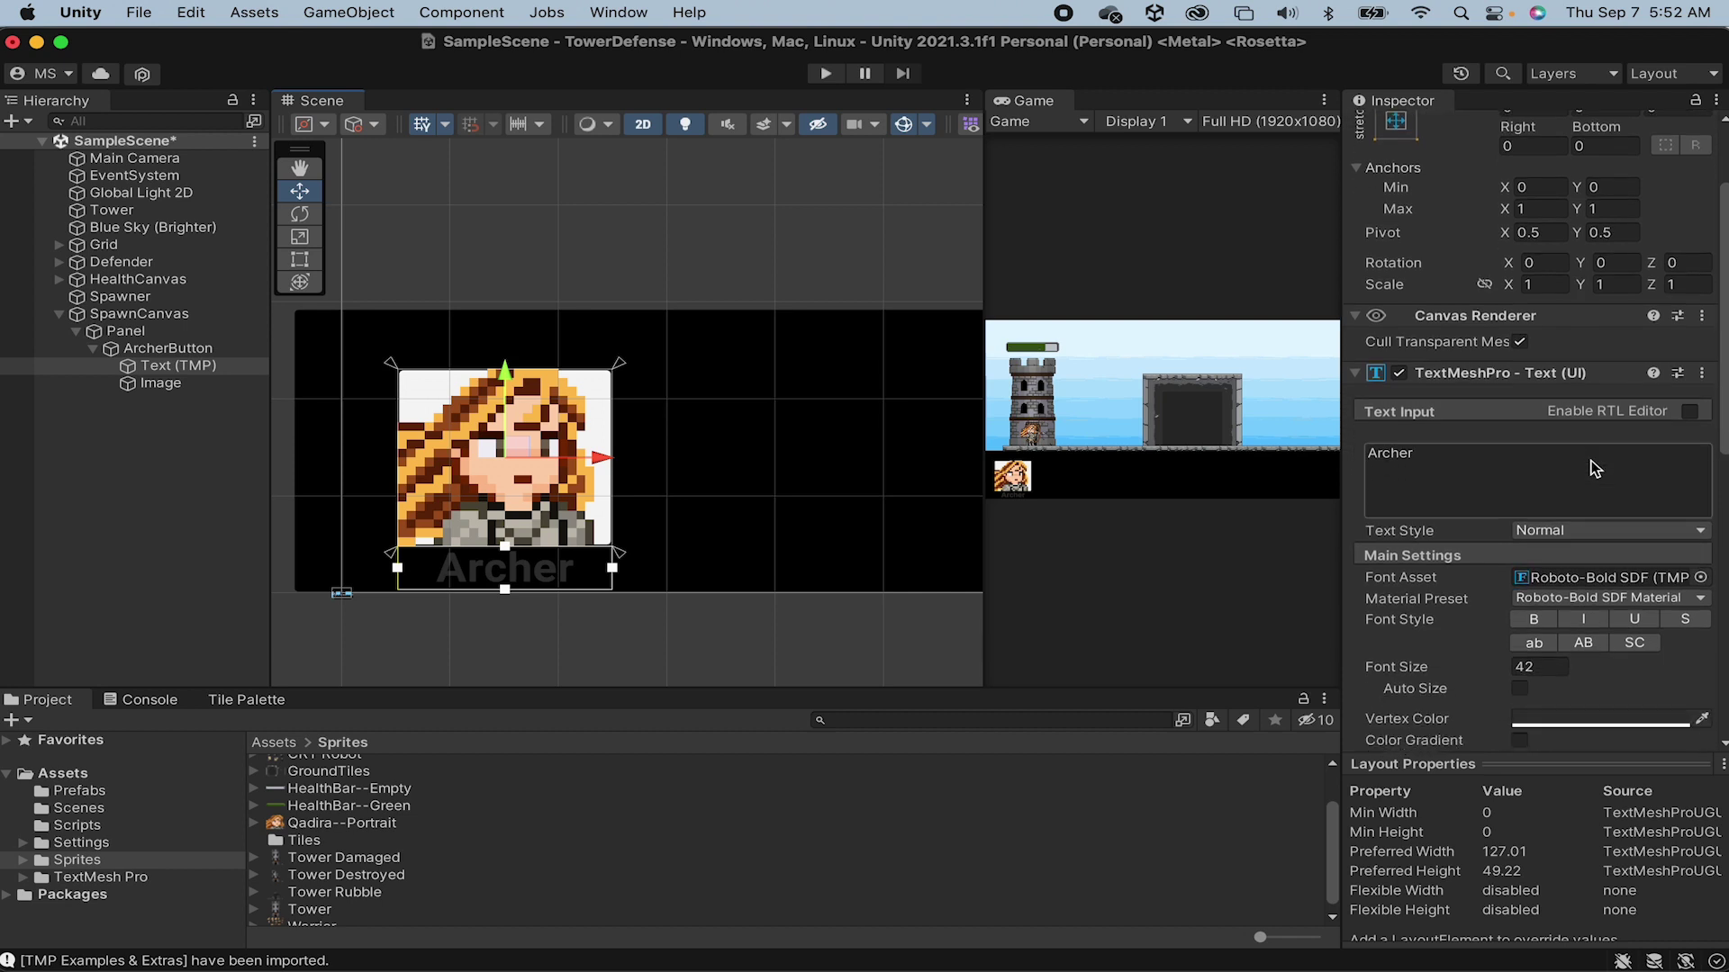
{"action": "left_click", "coordinate": [1566, 718]}
{"action": "left_click_drag", "start_coordinate": [1585, 612], "coordinate": [1492, 506]}
{"action": "left_click", "coordinate": [1477, 448]}
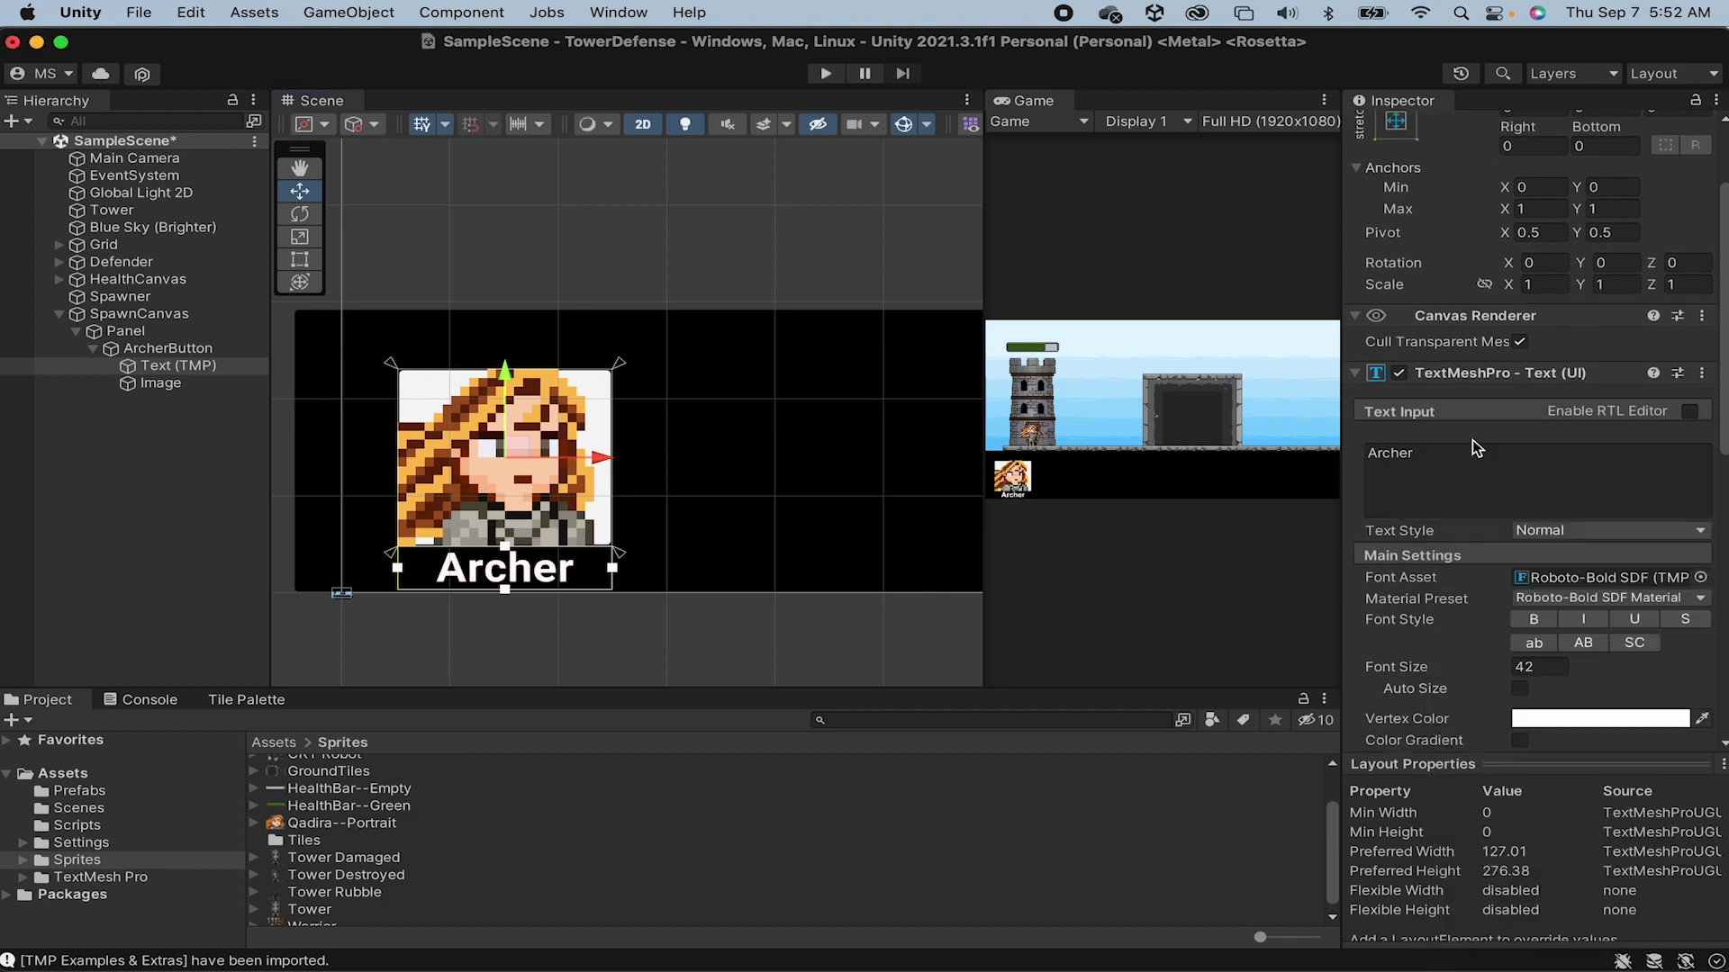
Step: Select ArcherButton, fold its children, and collapse Rect Transform, Canvas Renderer and Image to reveal Button
{"action": "left_click", "coordinate": [168, 347]}
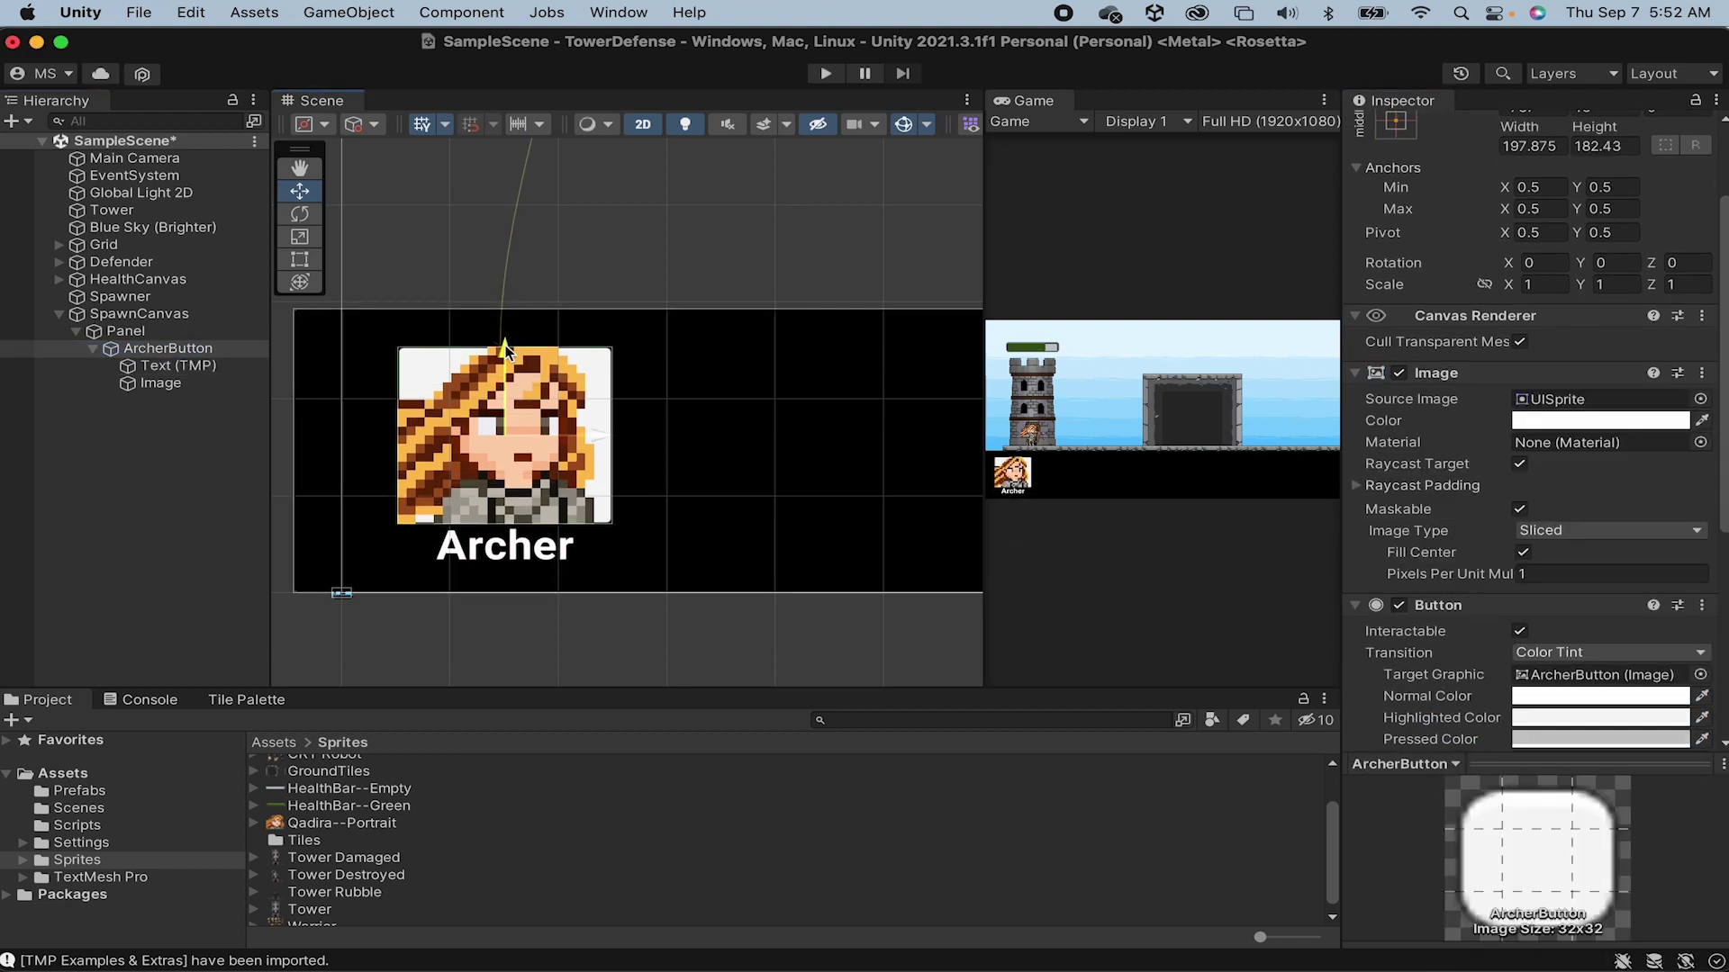
{"action": "left_click", "coordinate": [93, 348]}
{"action": "scroll", "coordinate": [1530, 405], "scroll_direction": "up", "scroll_amount": 3}
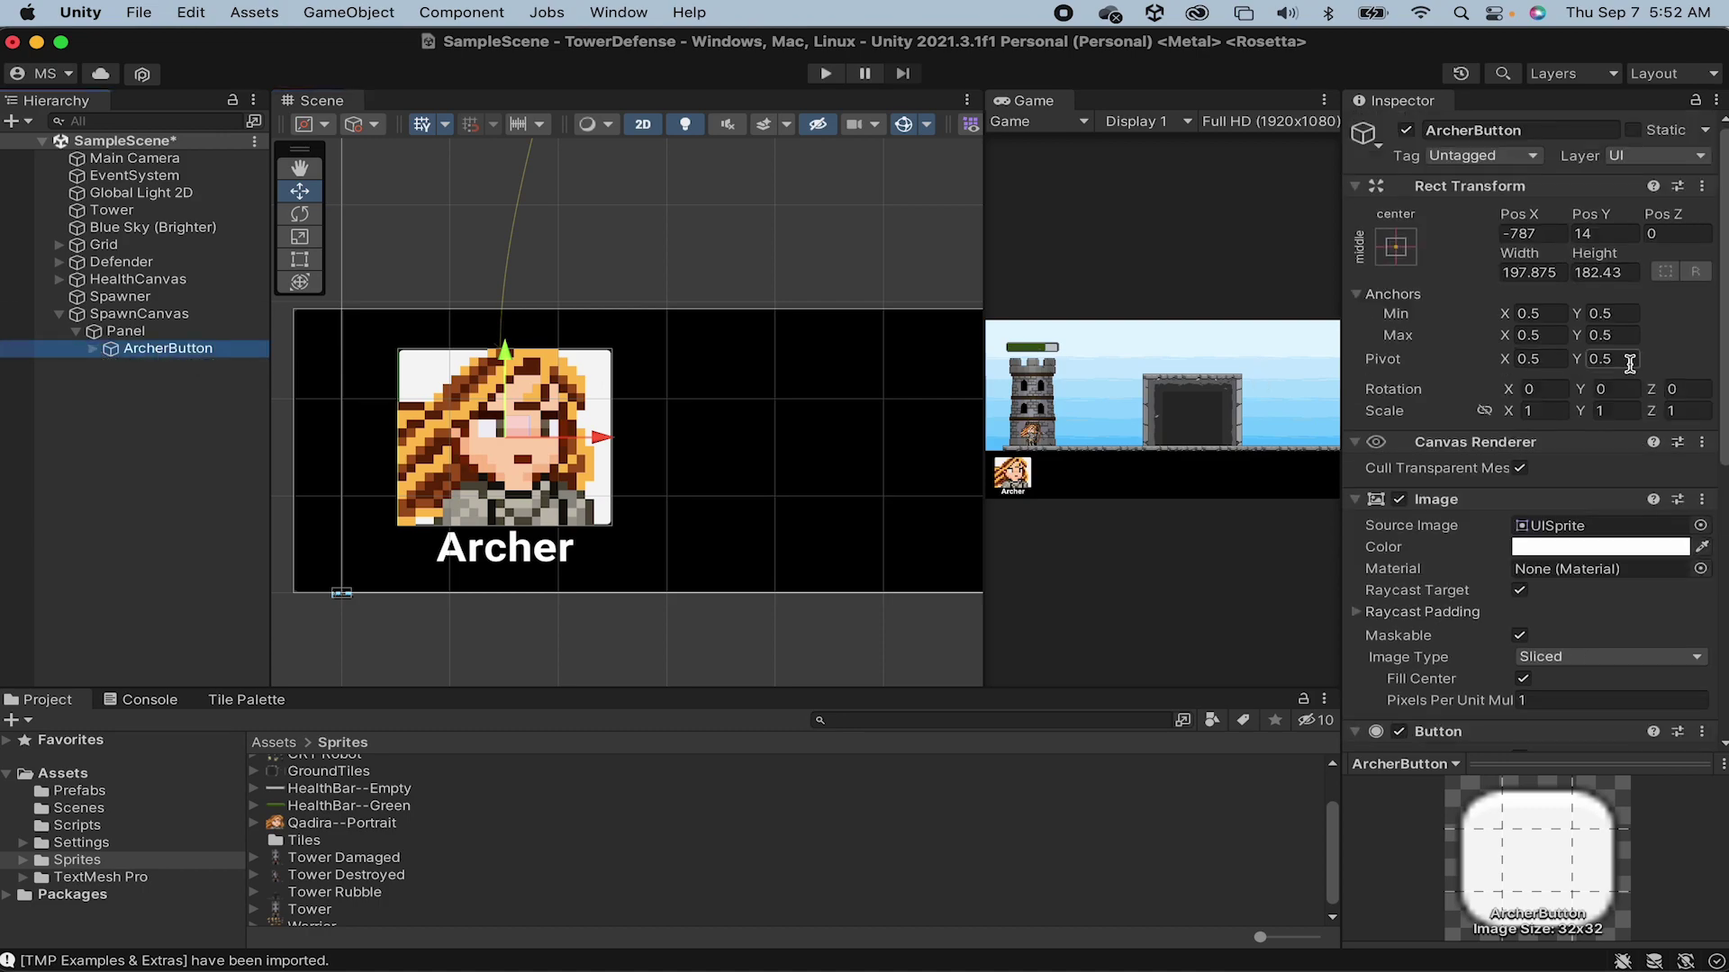
{"action": "left_click", "coordinate": [1354, 187]}
{"action": "left_click", "coordinate": [1354, 211]}
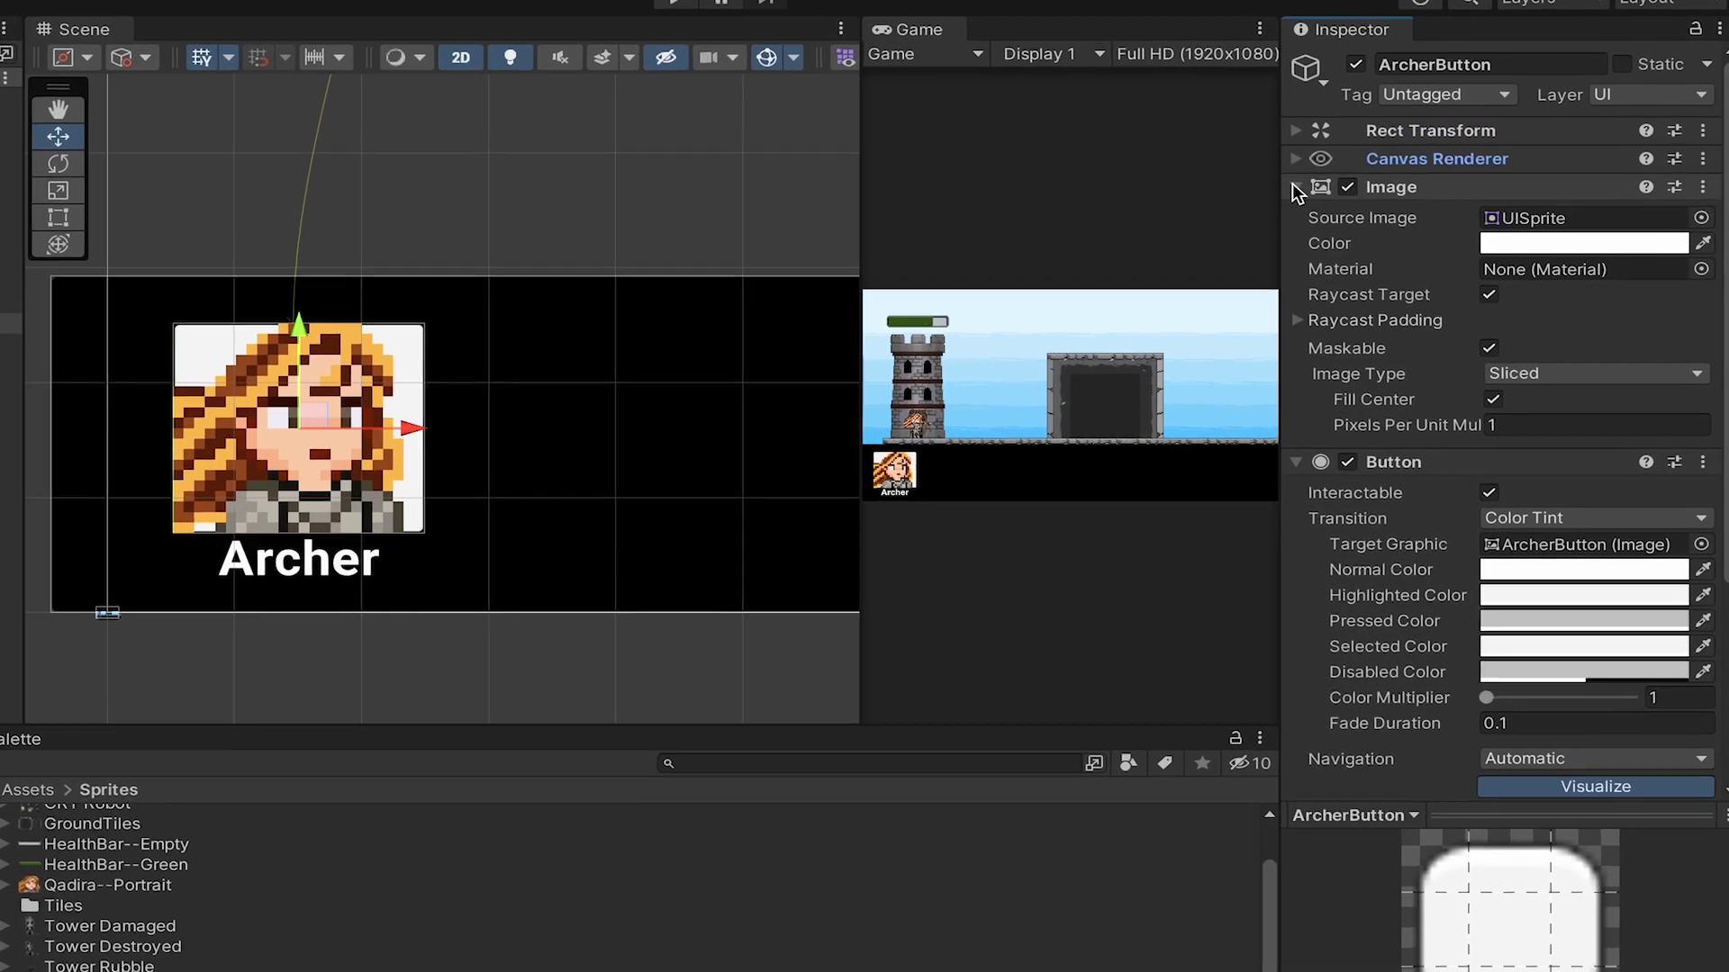
{"action": "left_click", "coordinate": [1294, 188]}
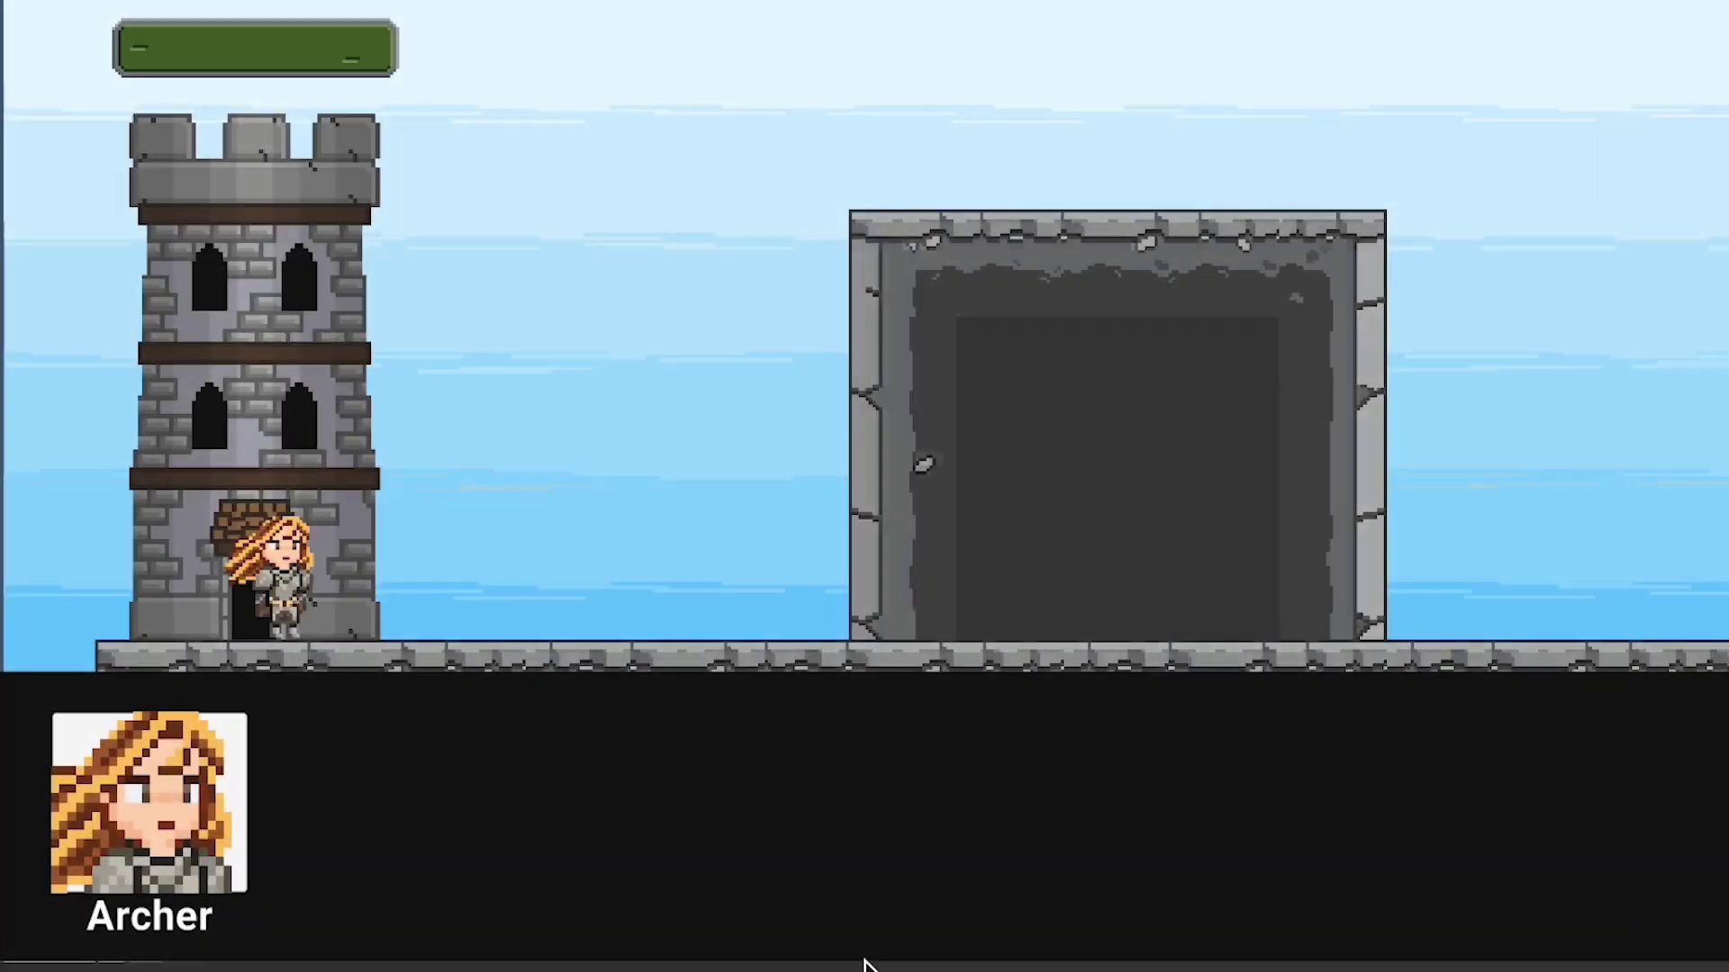
Step: In the running game, click the Archer button to check its pressed tint
{"action": "key", "text": "Right"}
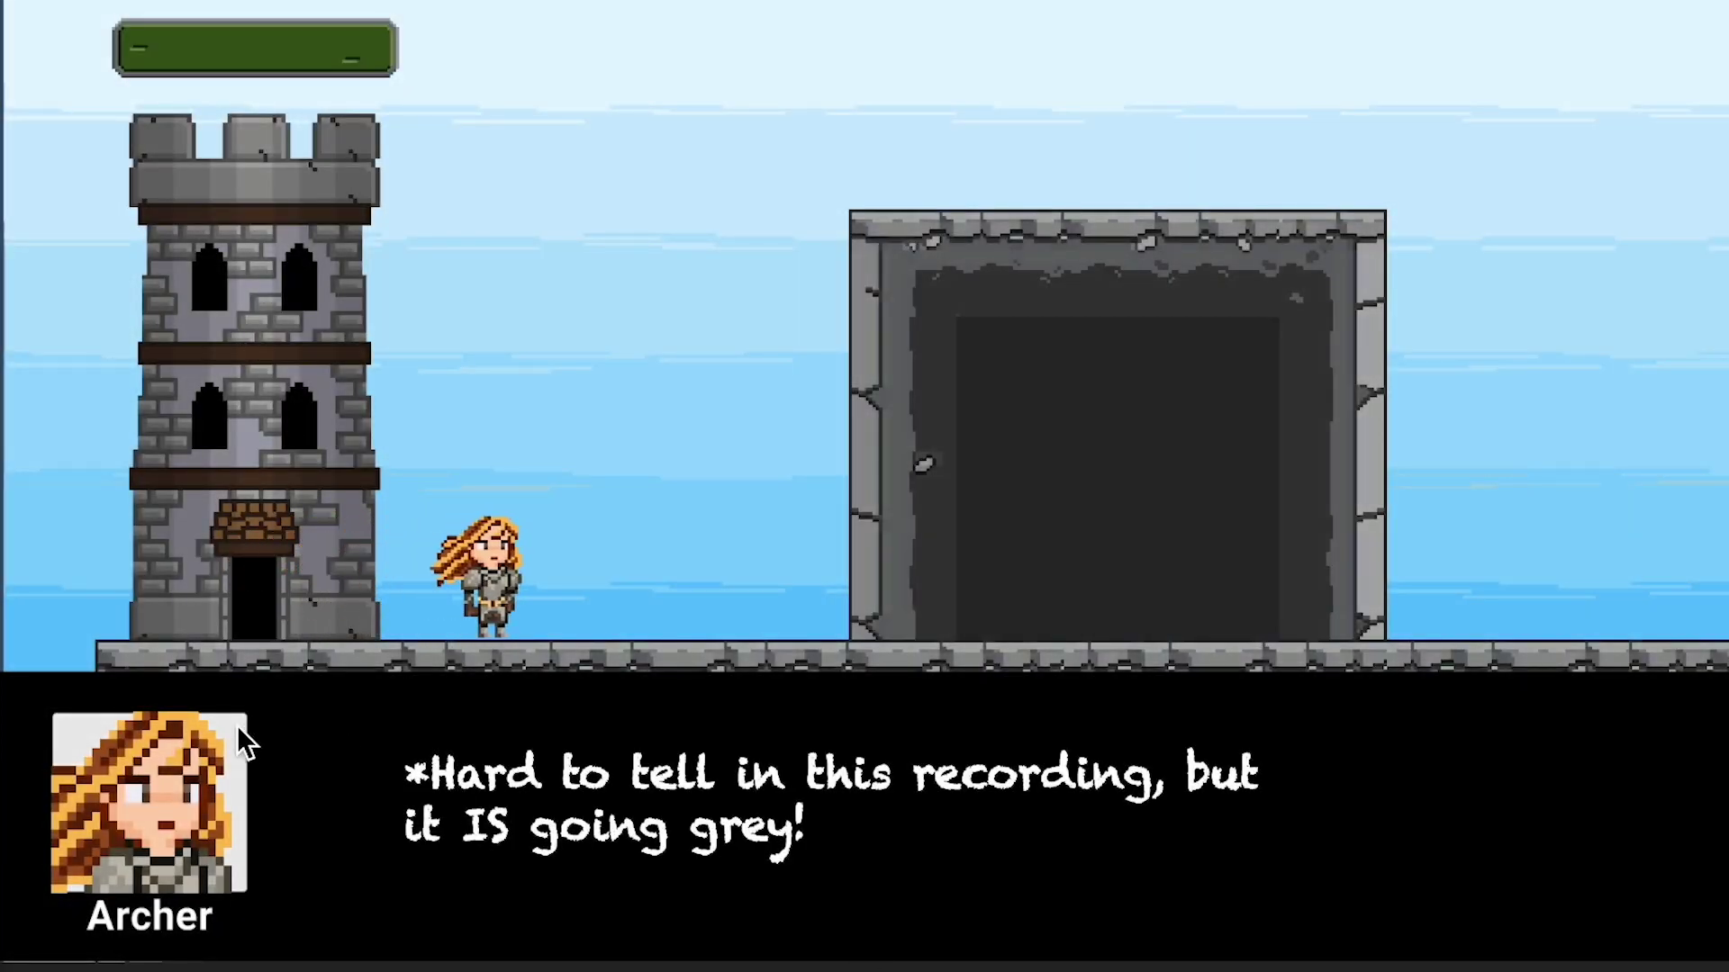
{"action": "key", "text": "Right"}
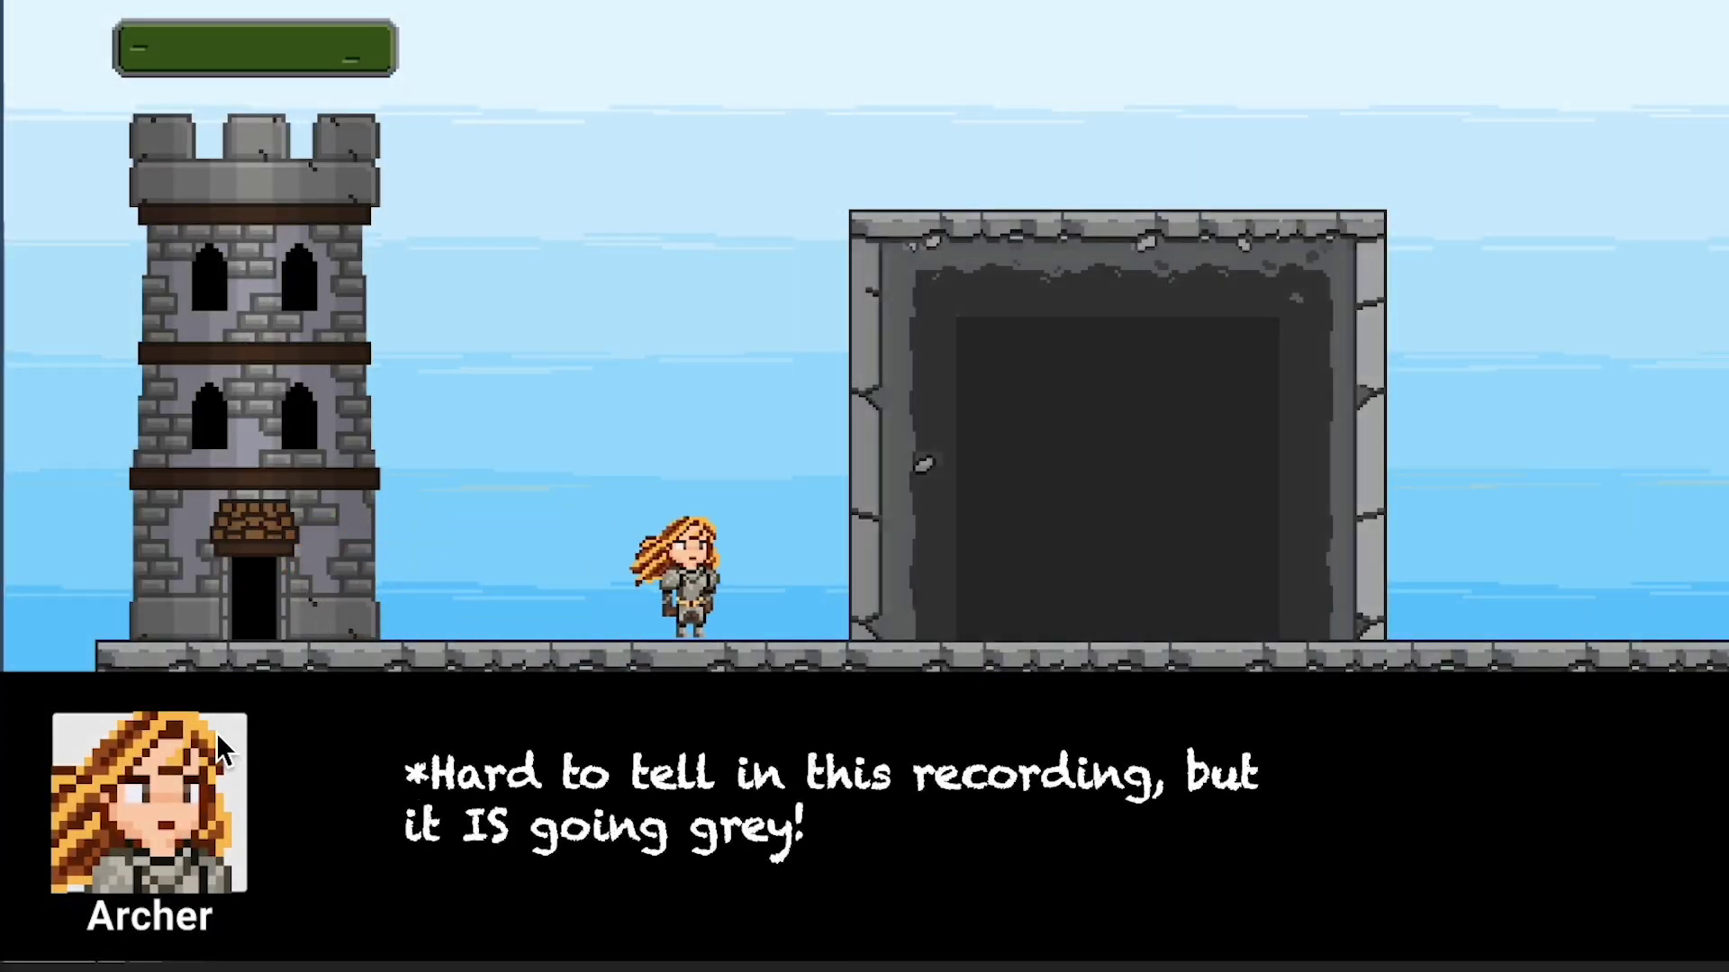
{"action": "key", "text": "Right"}
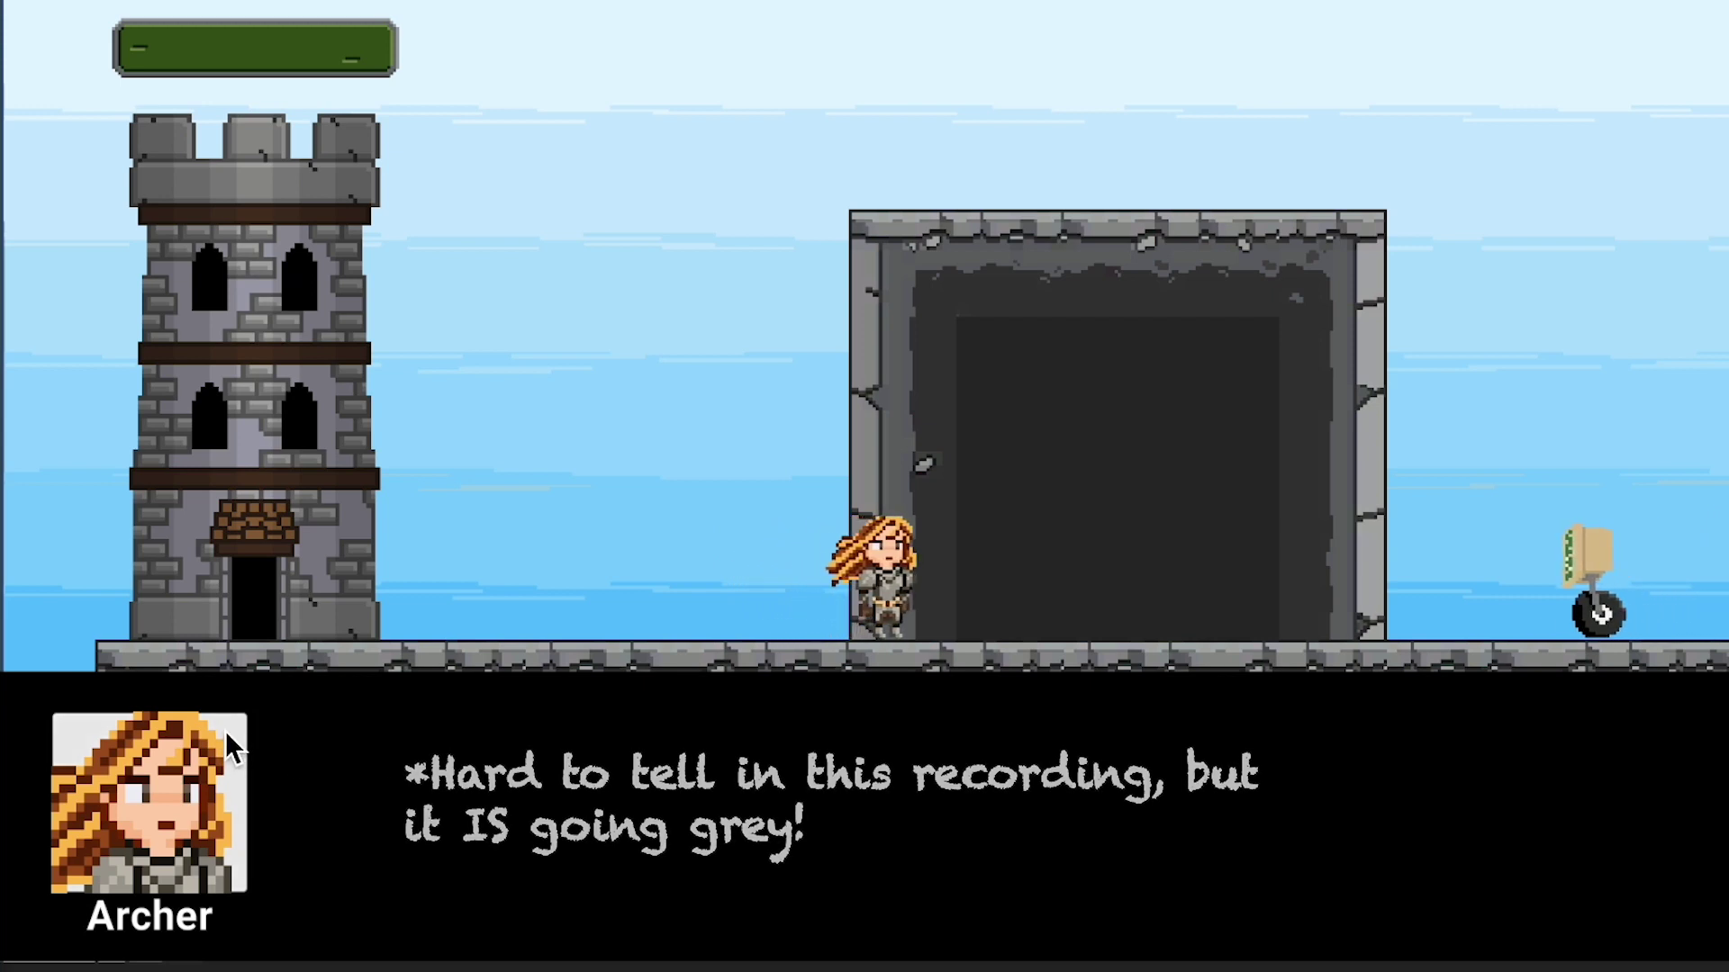
{"action": "left_click", "coordinate": [229, 743]}
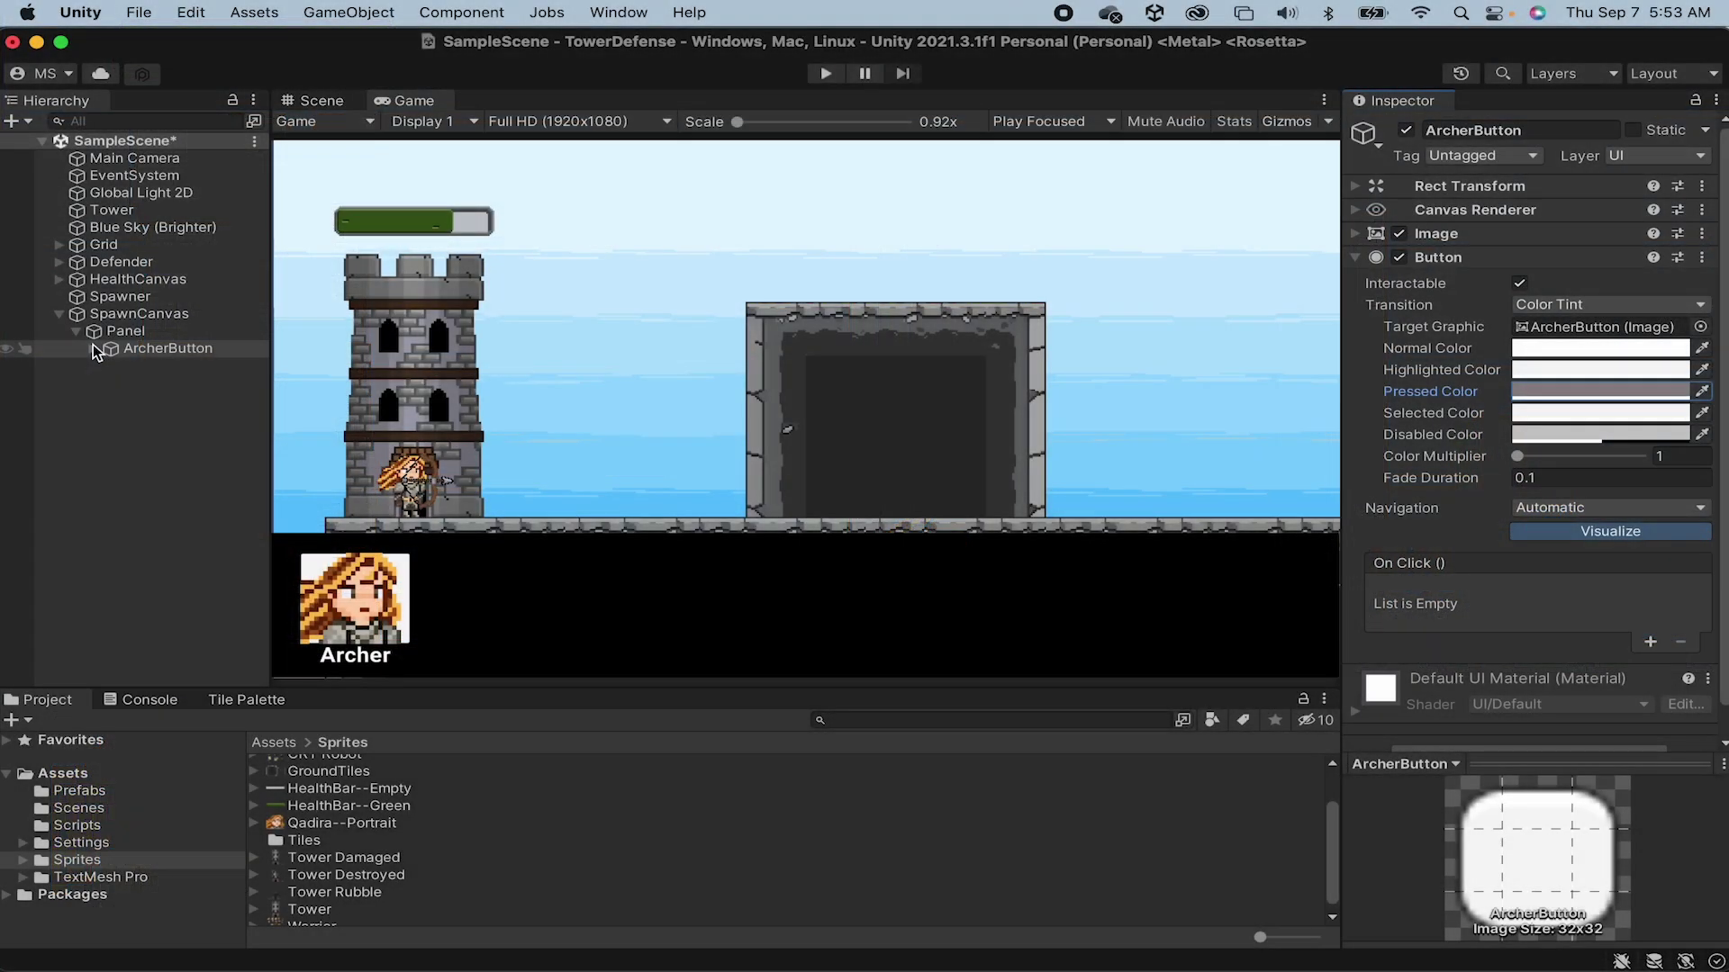
Step: Uncheck Raycast Target on the portrait Image child of ArcherButton
{"action": "left_click", "coordinate": [94, 347]}
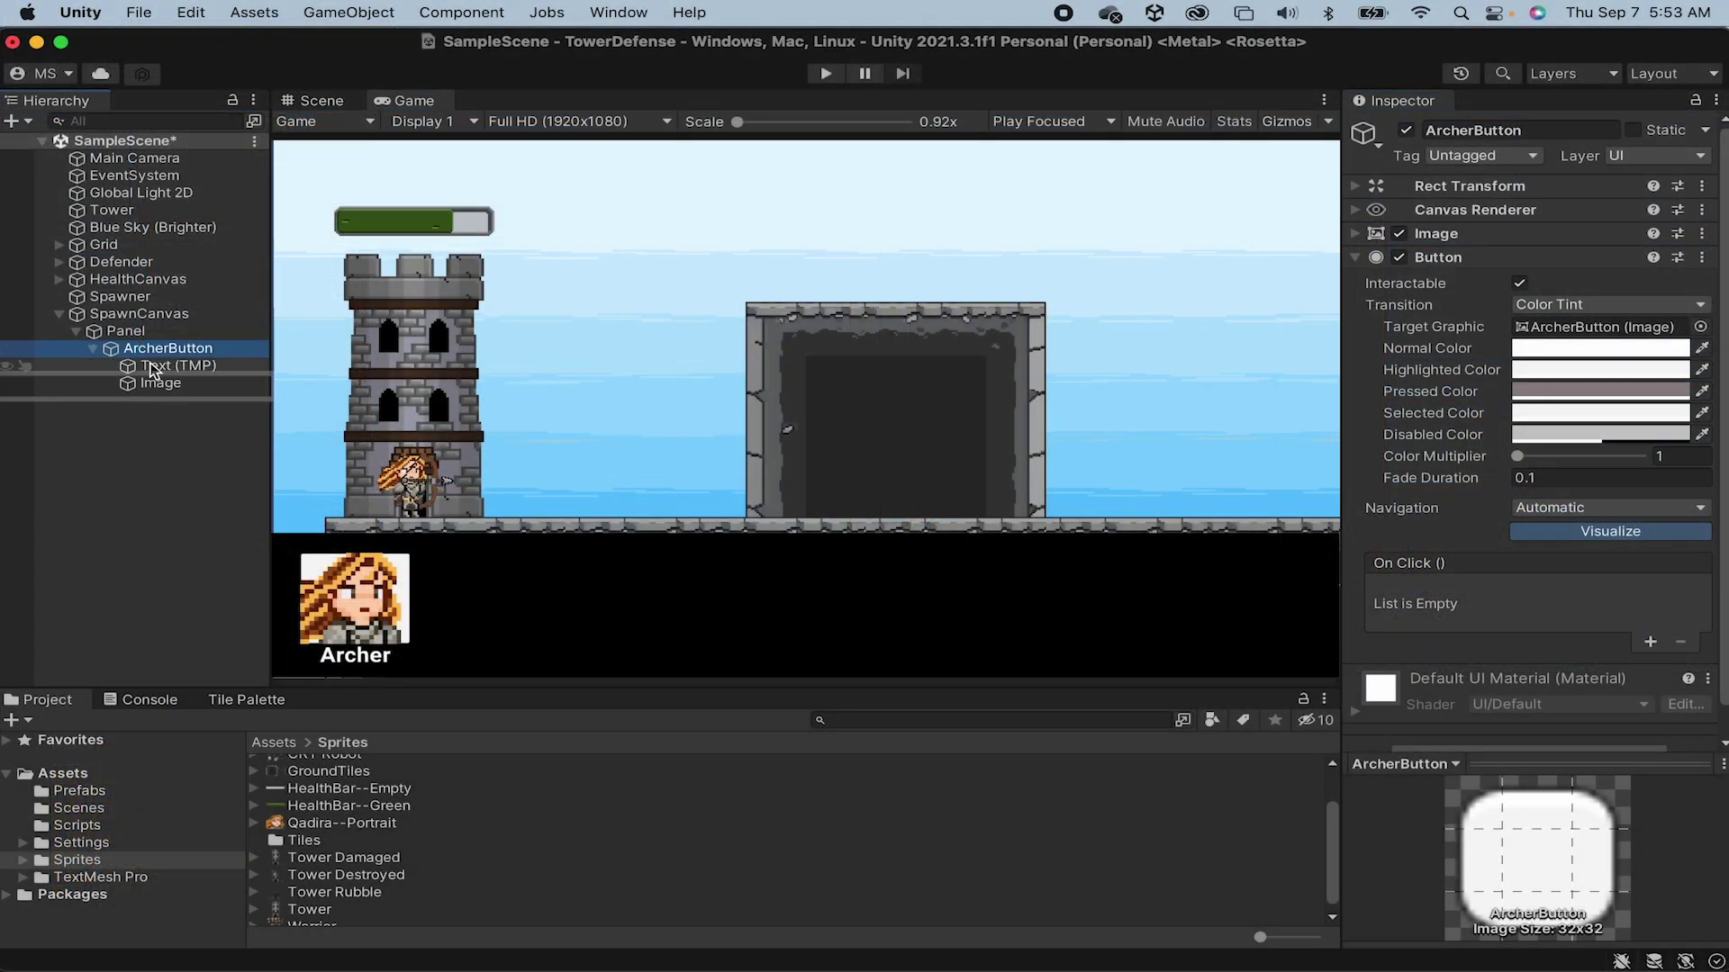
{"action": "left_click", "coordinate": [158, 384]}
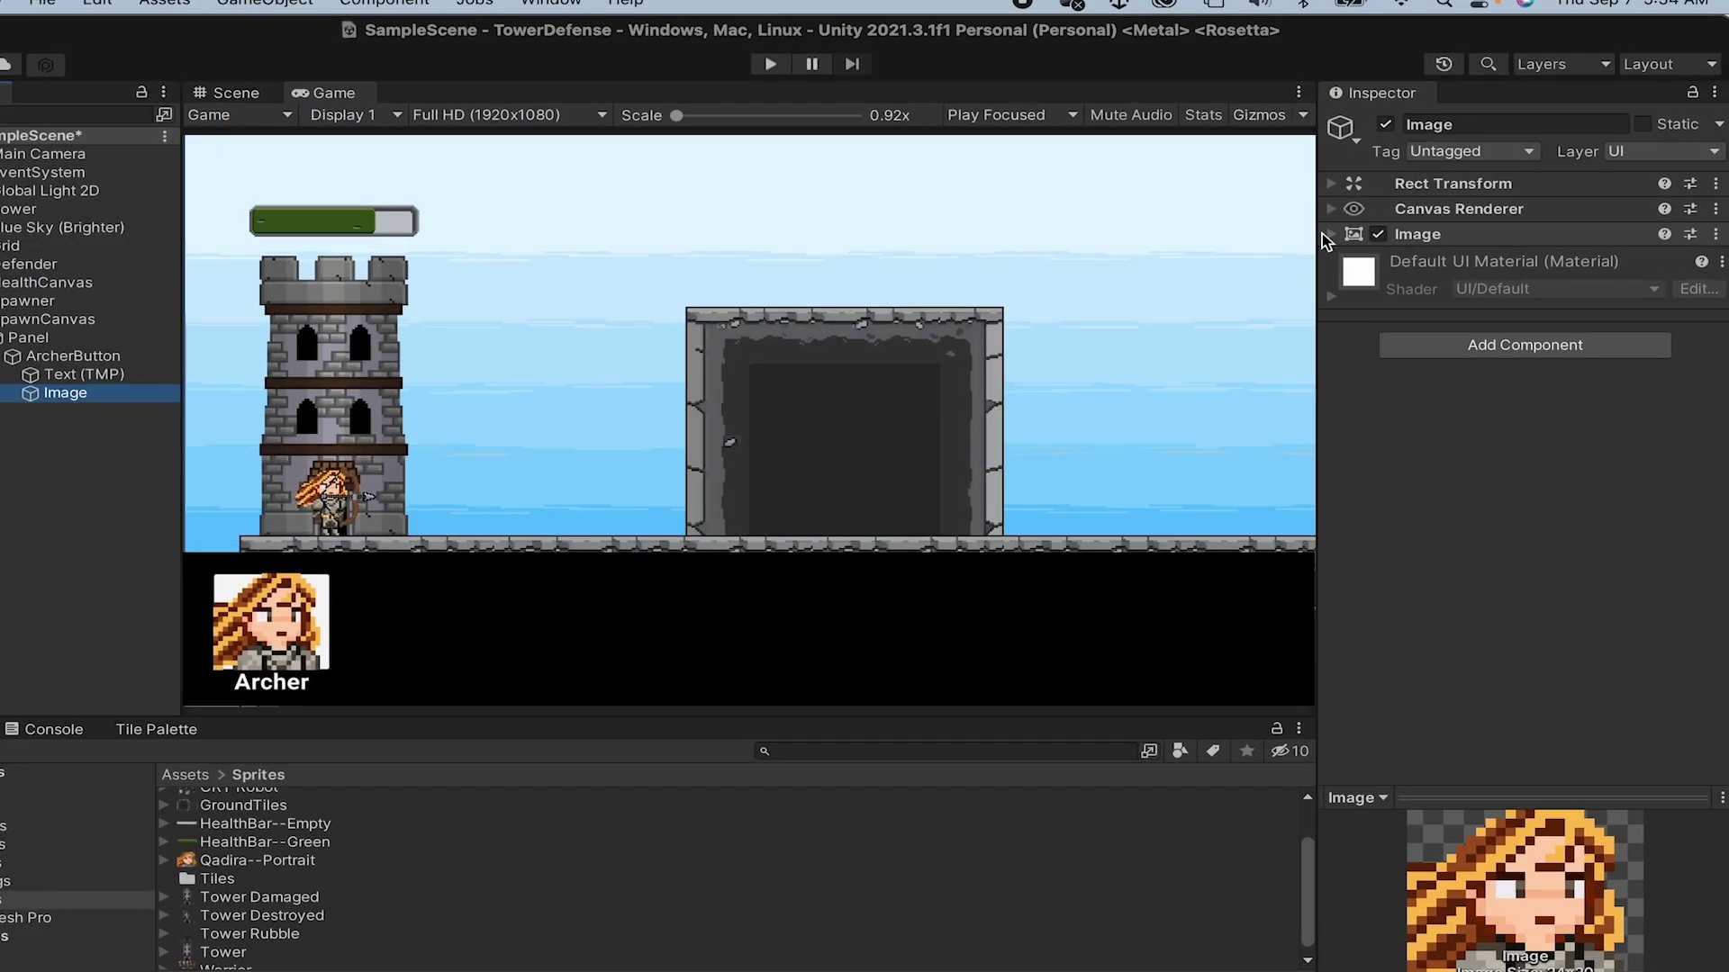
{"action": "left_click", "coordinate": [1352, 234]}
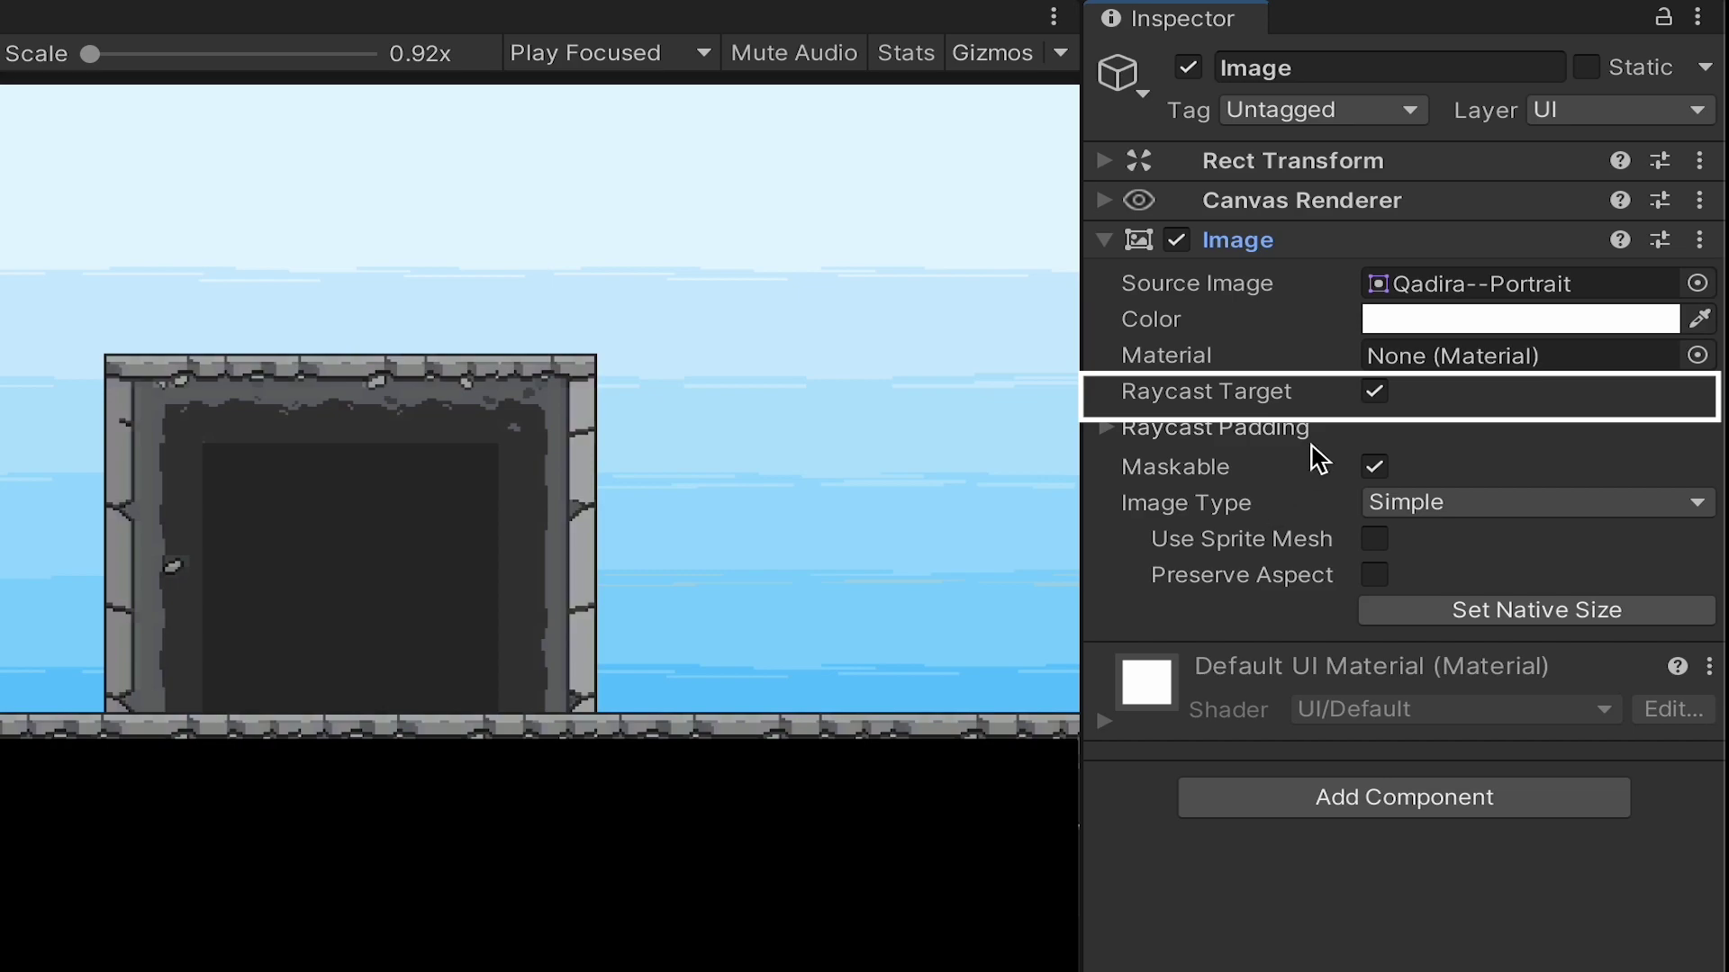
{"action": "left_click", "coordinate": [1375, 392]}
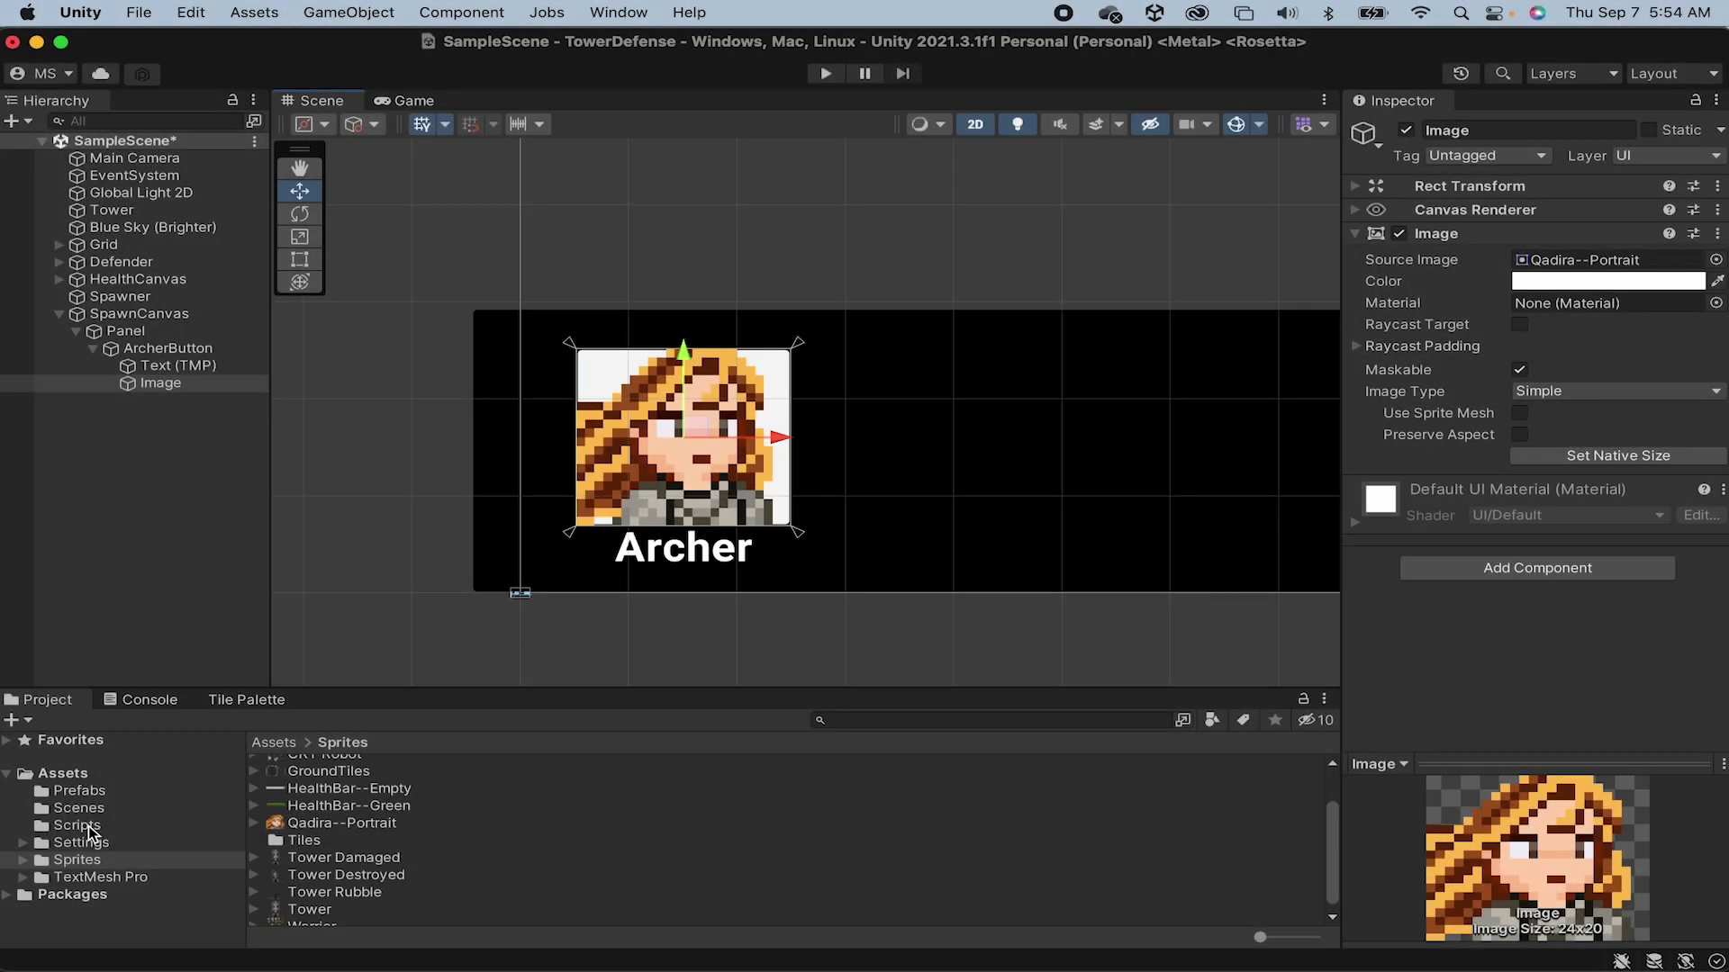
{"action": "left_click", "coordinate": [78, 826]}
Step: Create a C# script named DefenderSpawner in Assets/Scripts
{"action": "right_click", "coordinate": [618, 854]}
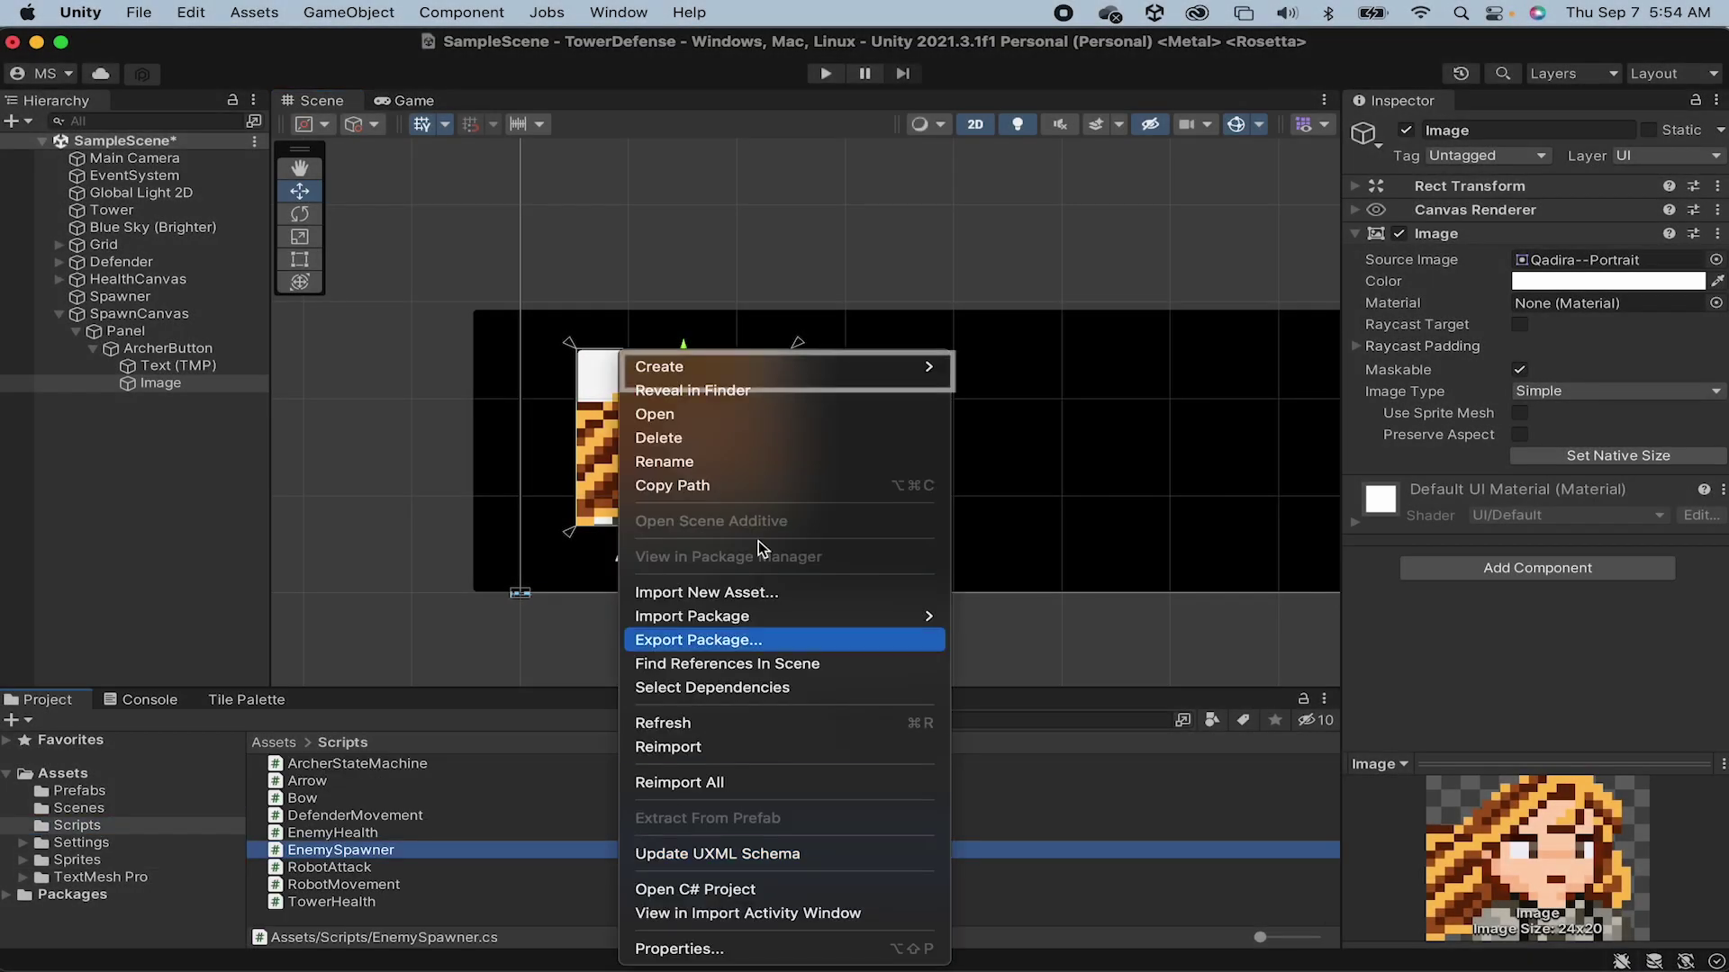
{"action": "mouse_move", "coordinate": [817, 363]}
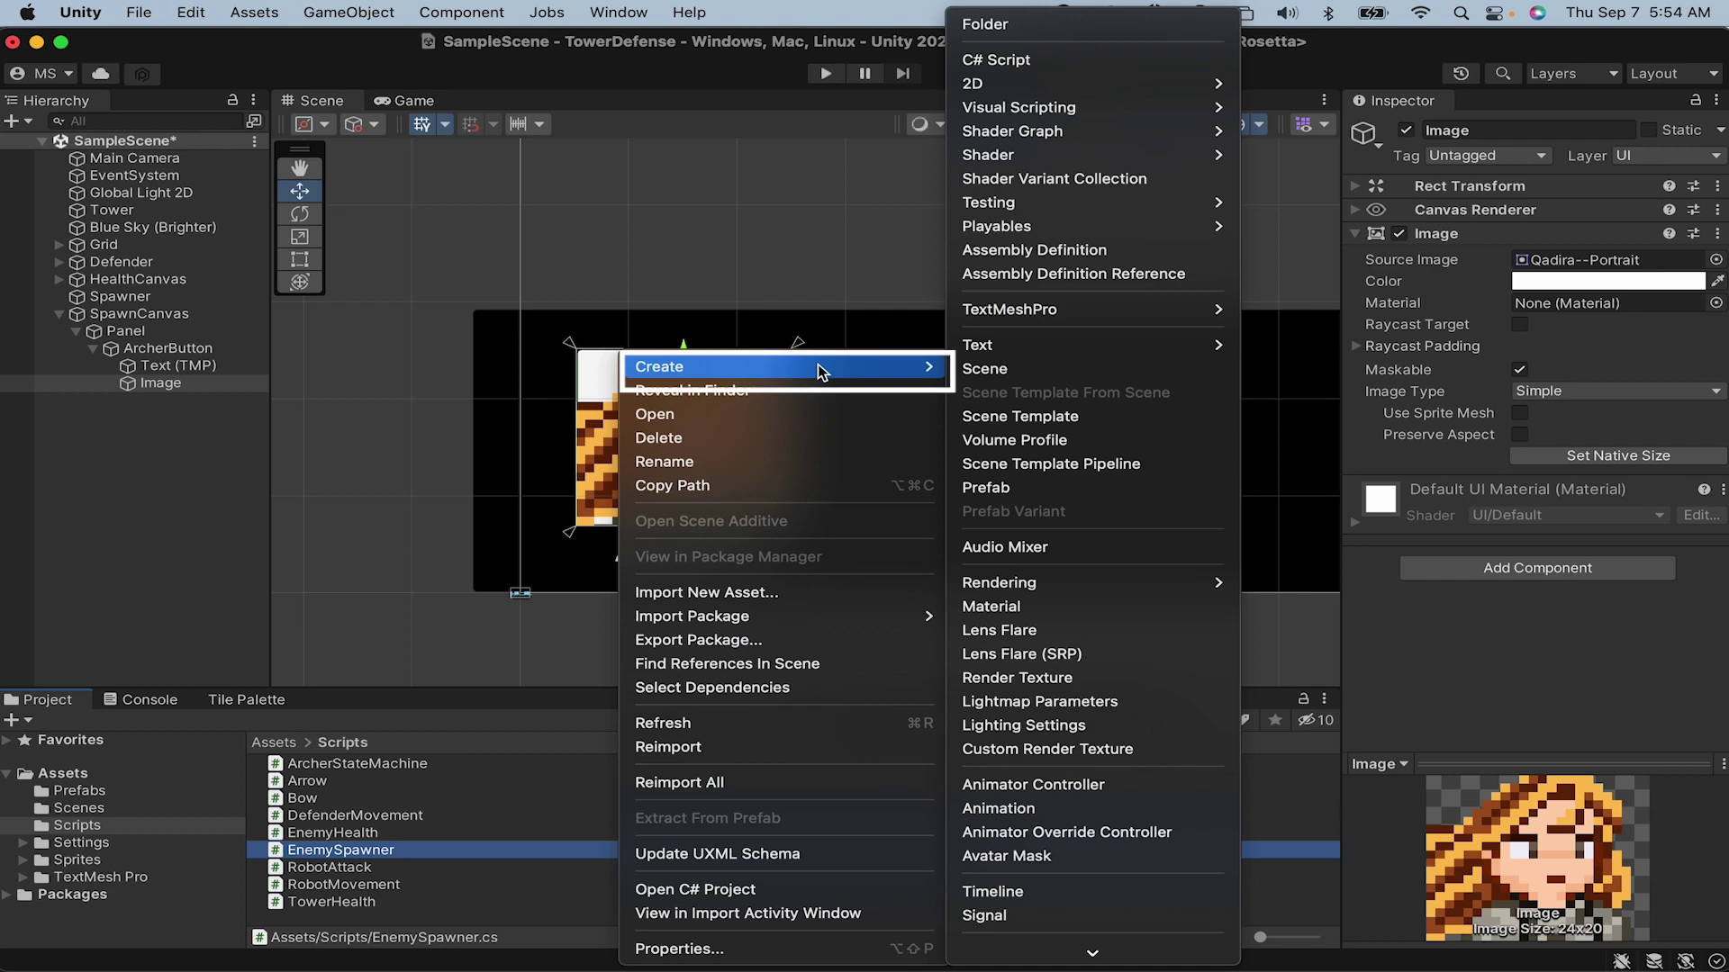
{"action": "left_click", "coordinate": [1164, 59]}
{"action": "type", "text": "DefenderSpawner"}
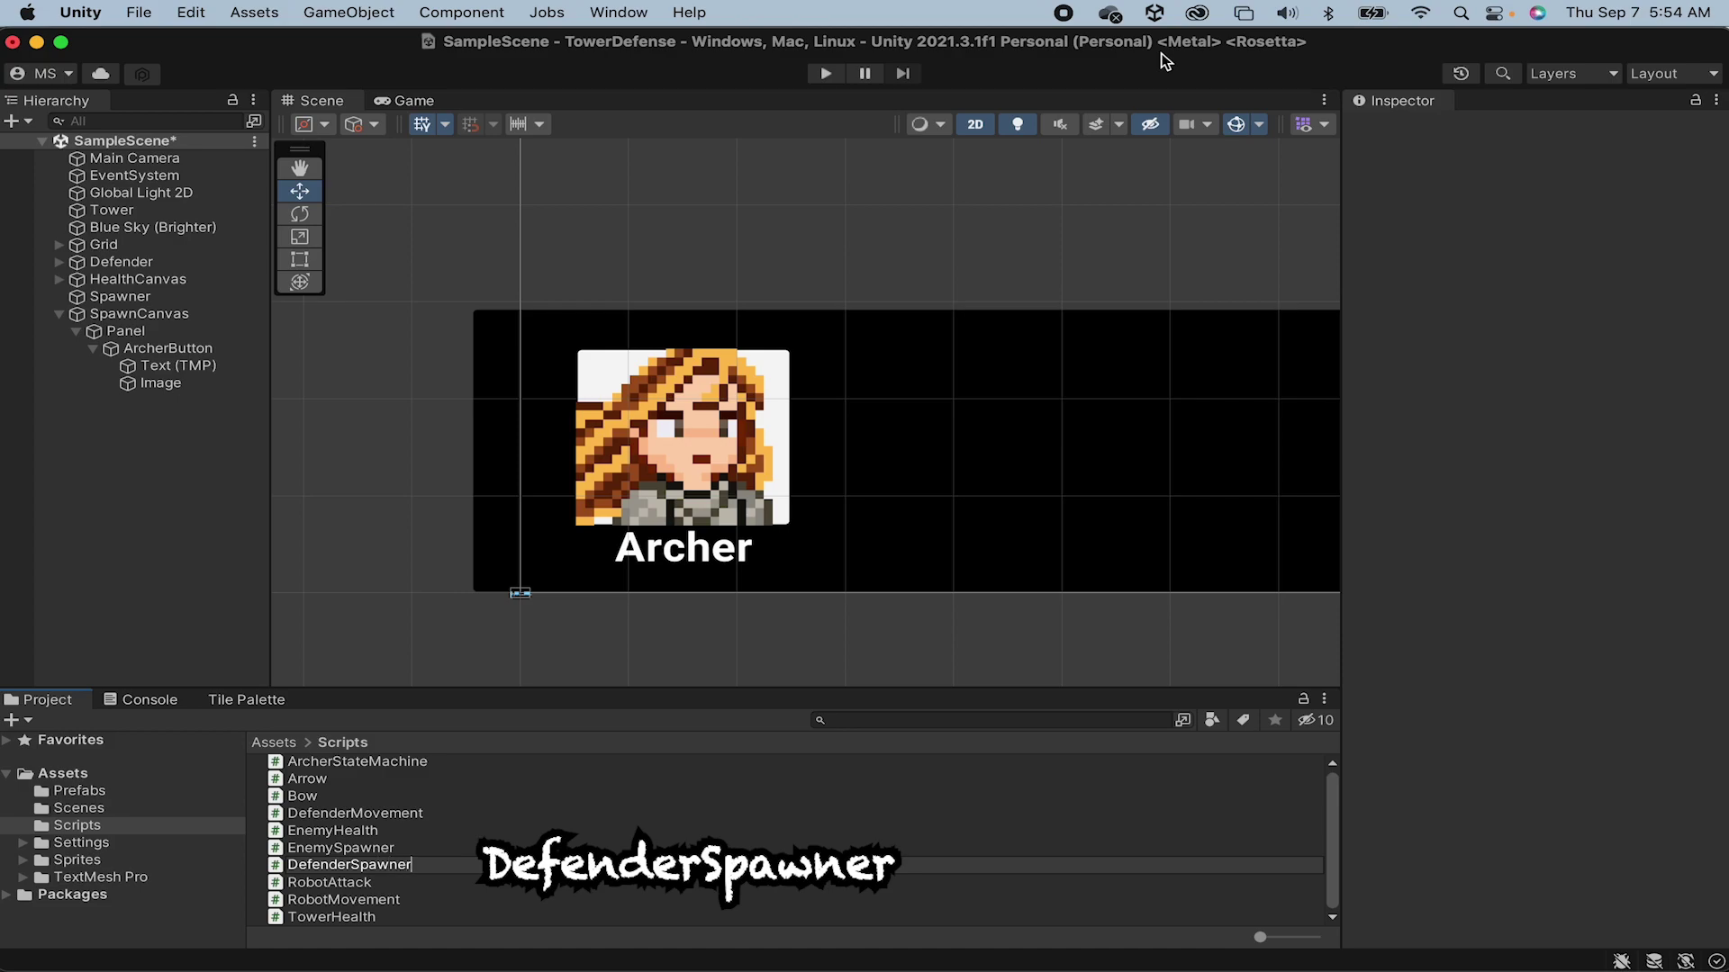
{"action": "key", "text": "Return"}
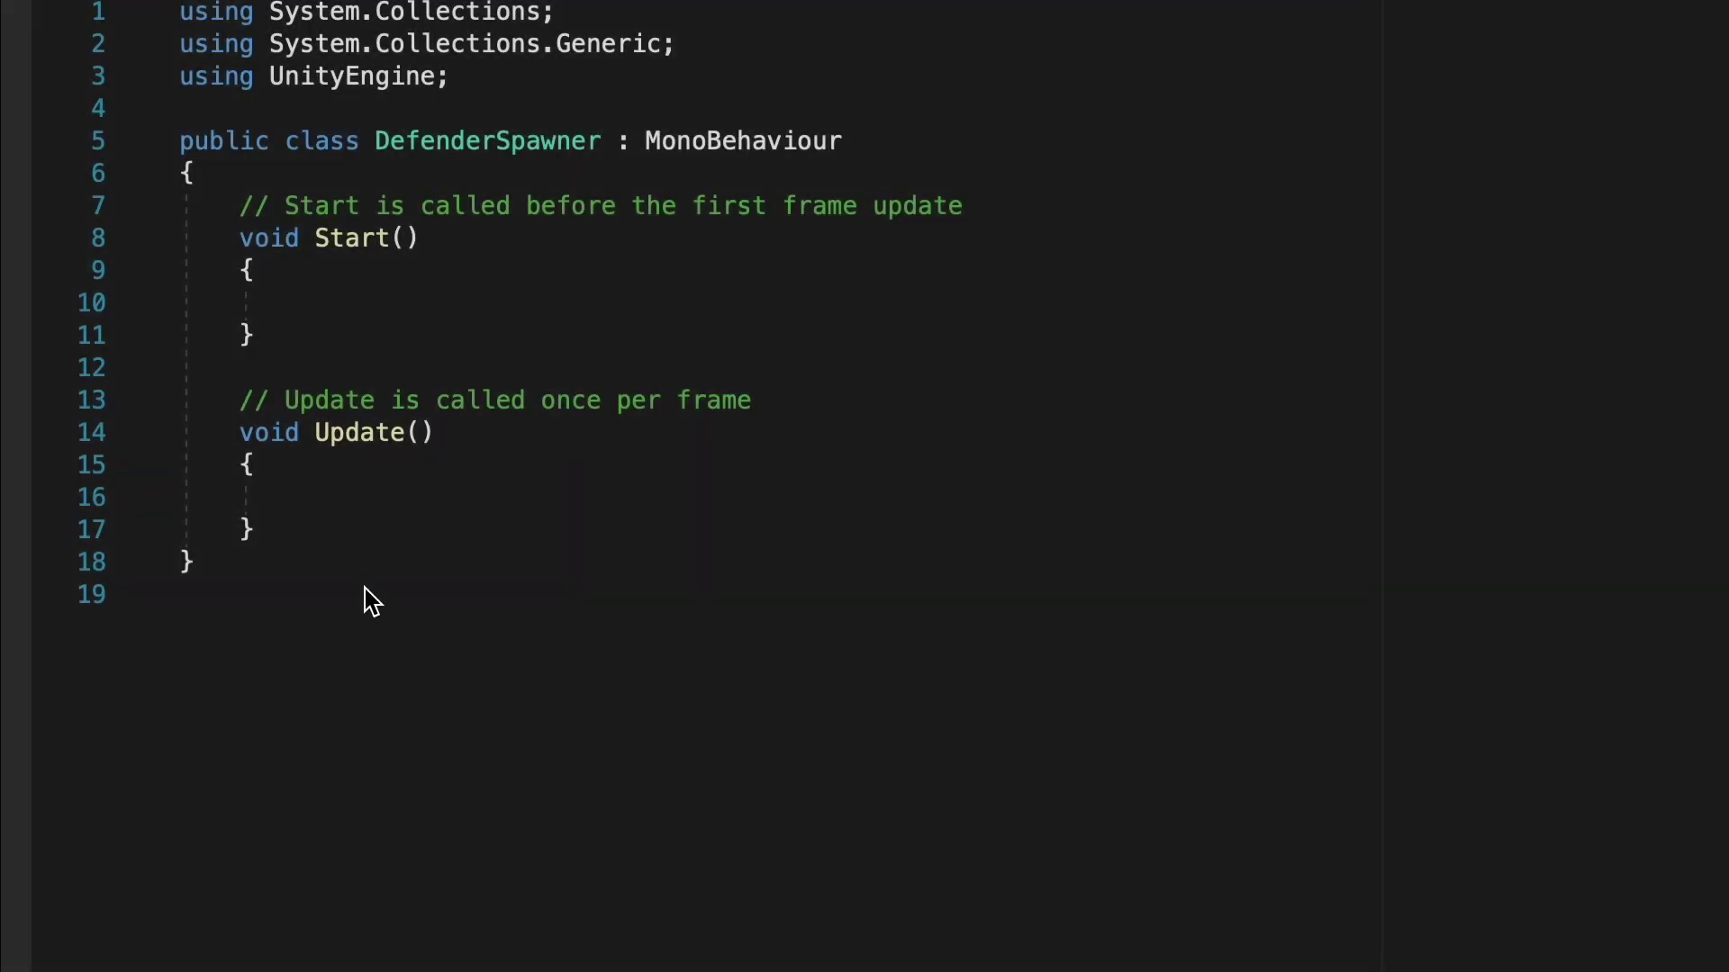
{"action": "left_click", "coordinate": [359, 538]}
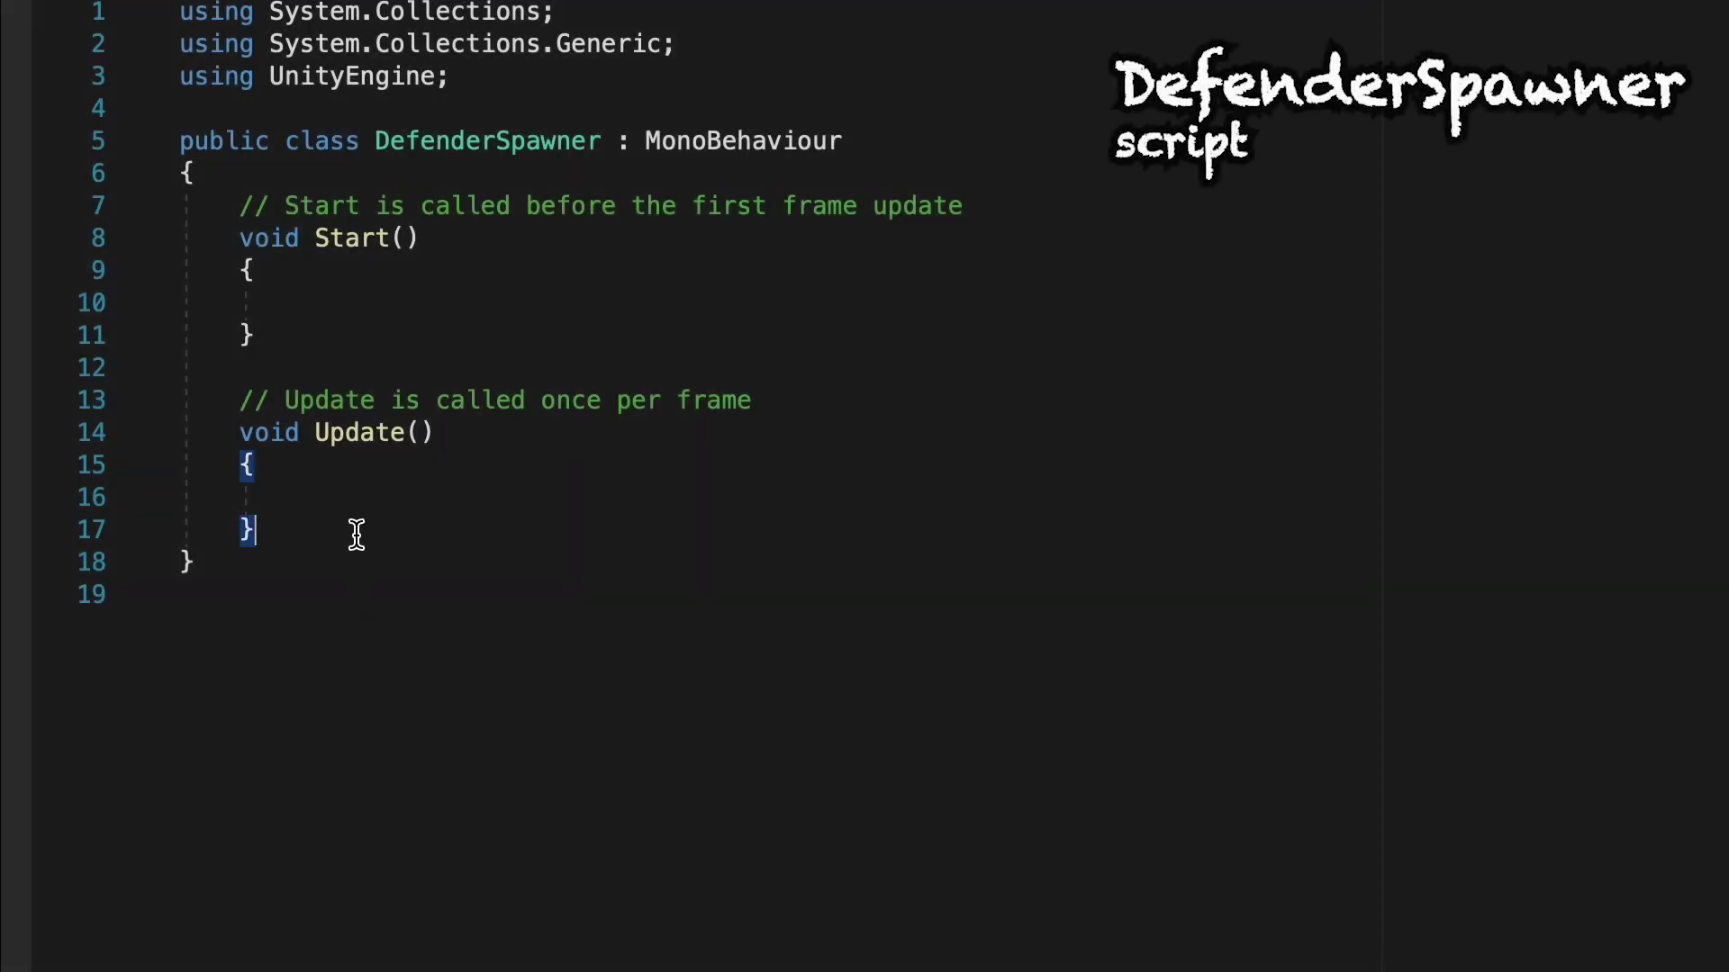
Step: Add empty public void SpawnArcher() and SpawnSoldier() methods to DefenderSpawner
{"action": "key", "text": "Return"}
{"action": "key", "text": "Return"}
{"action": "key", "text": "Return"}
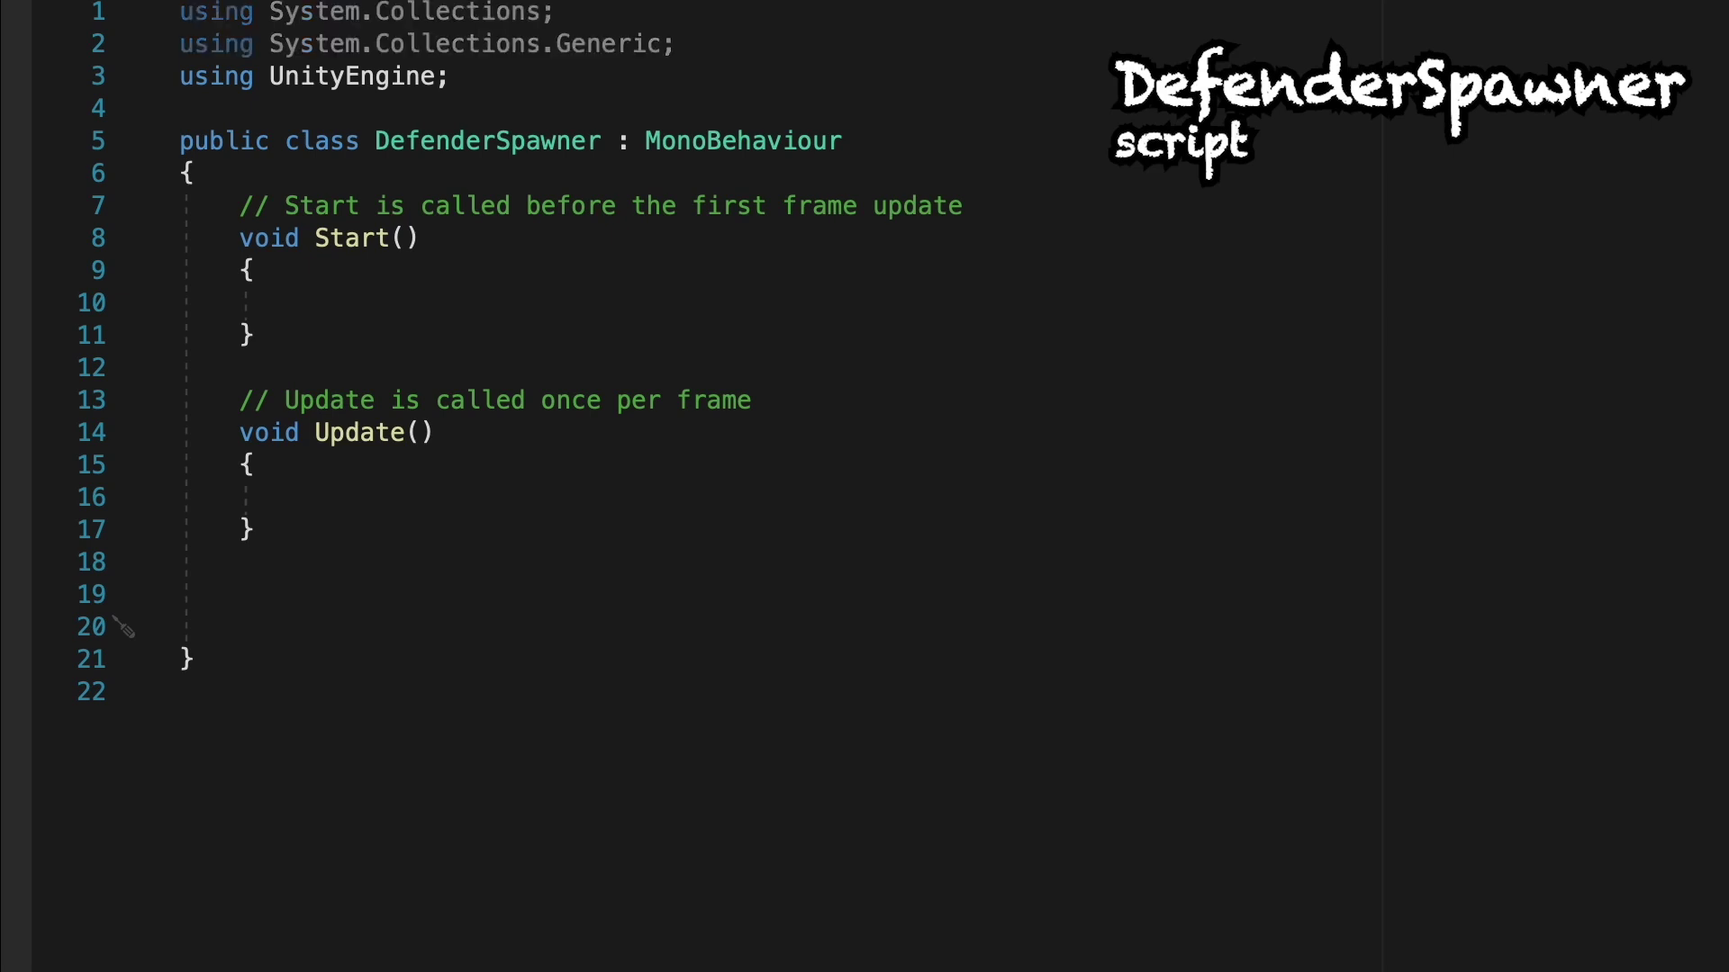
{"action": "type", "text": "publiv"}
{"action": "key", "text": "BackSpace"}
{"action": "type", "text": "c "}
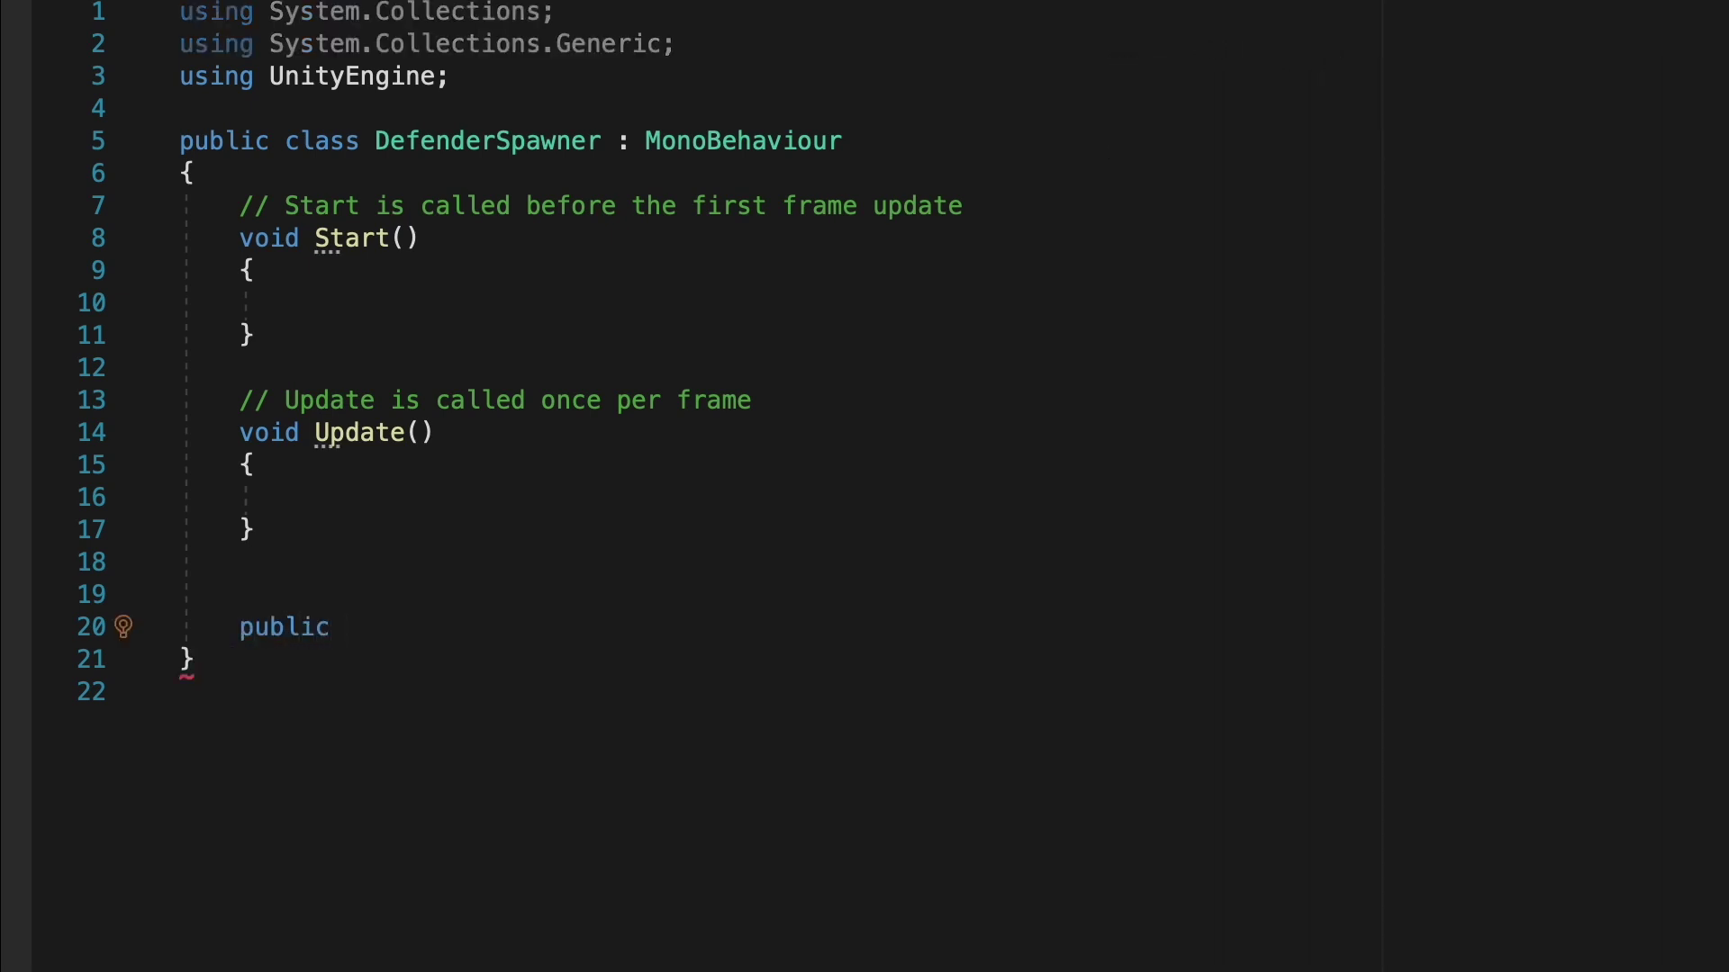
{"action": "type", "text": "void SpawnArcher()"}
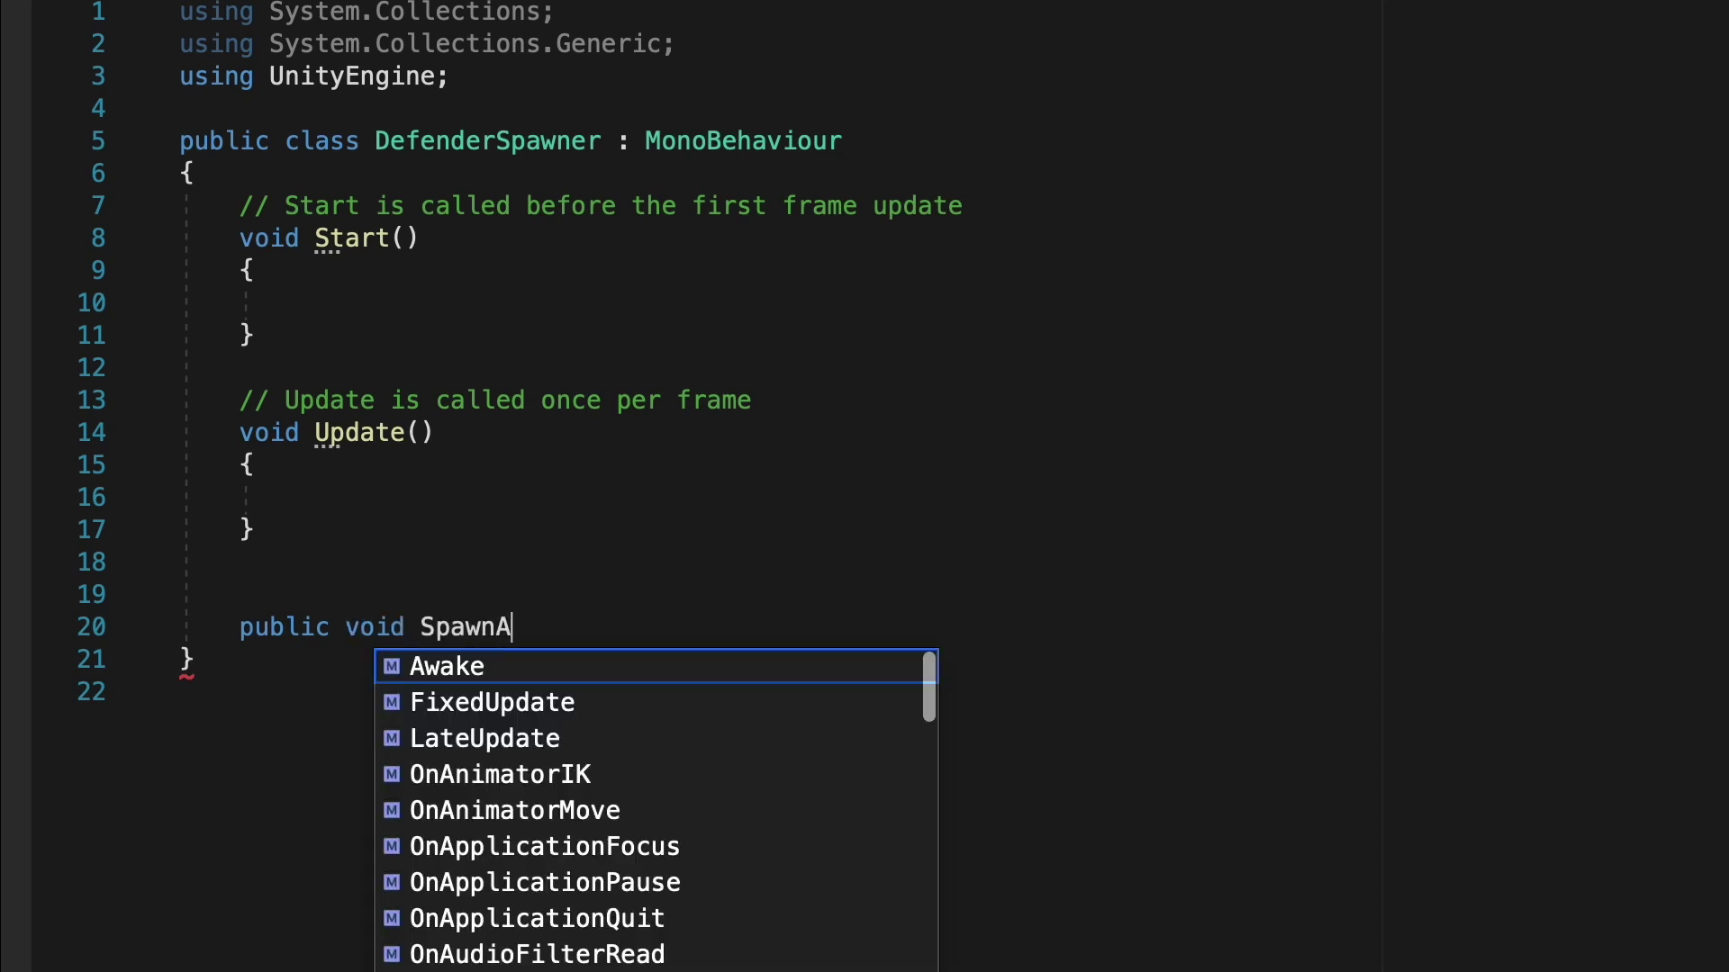
{"action": "key", "text": "Return"}
{"action": "type", "text": "{"}
{"action": "key", "text": "Return"}
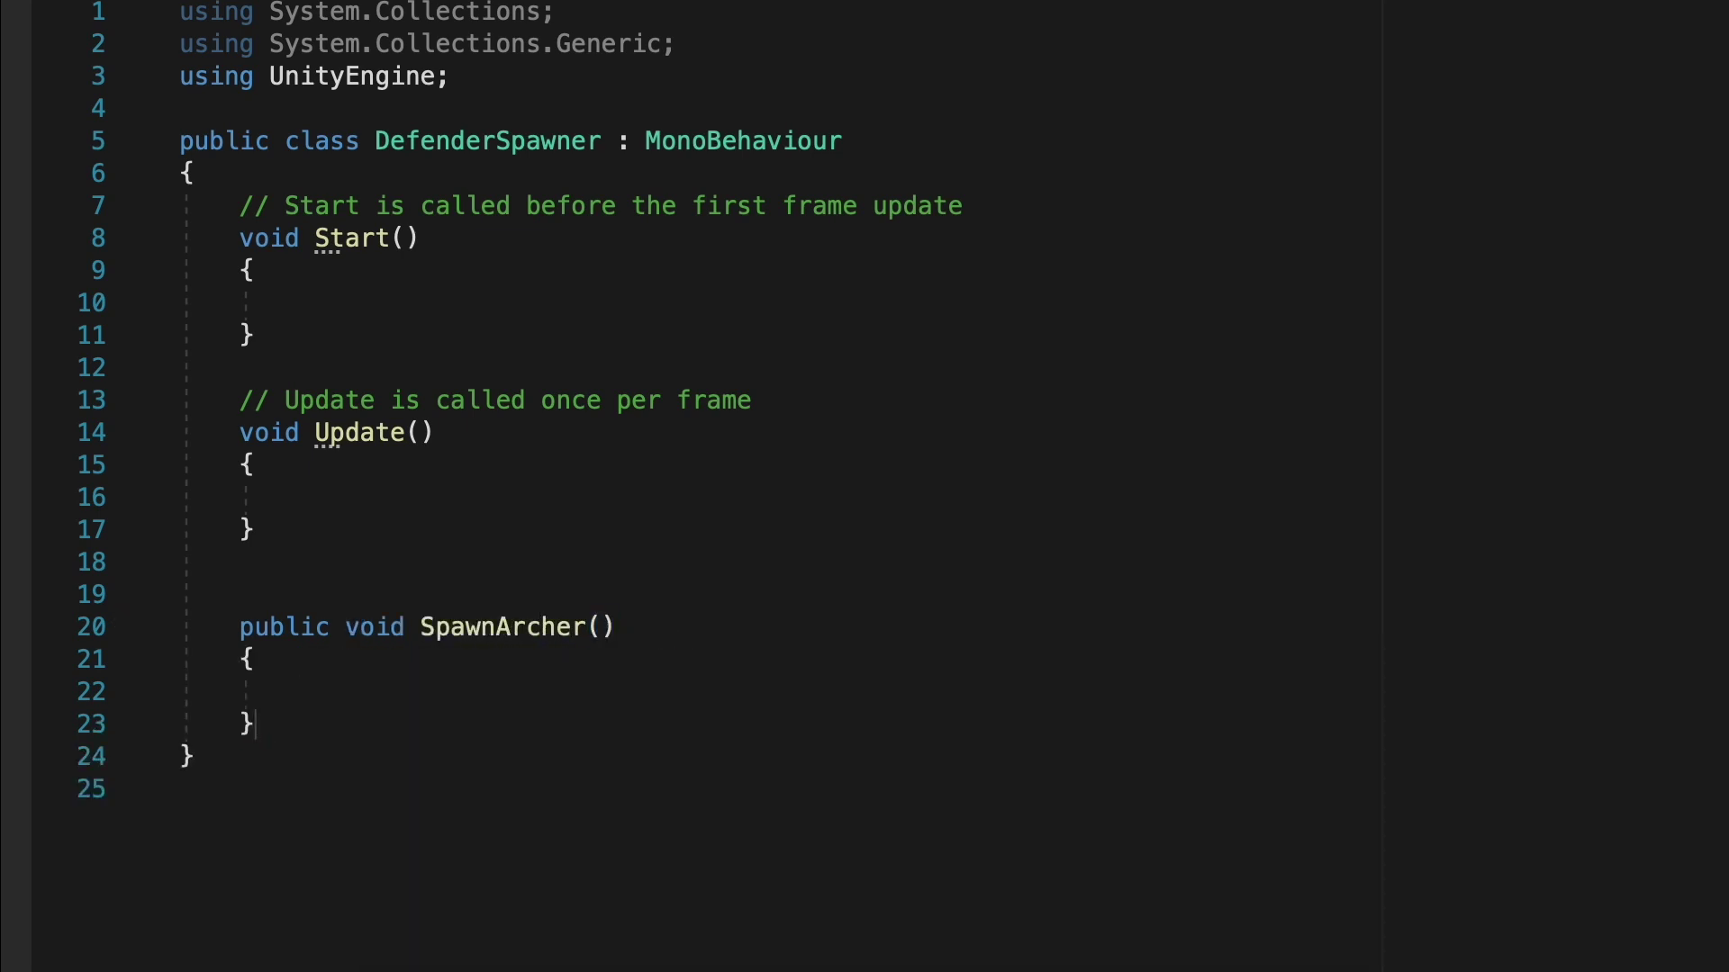
{"action": "type", "text": "public void Spa"}
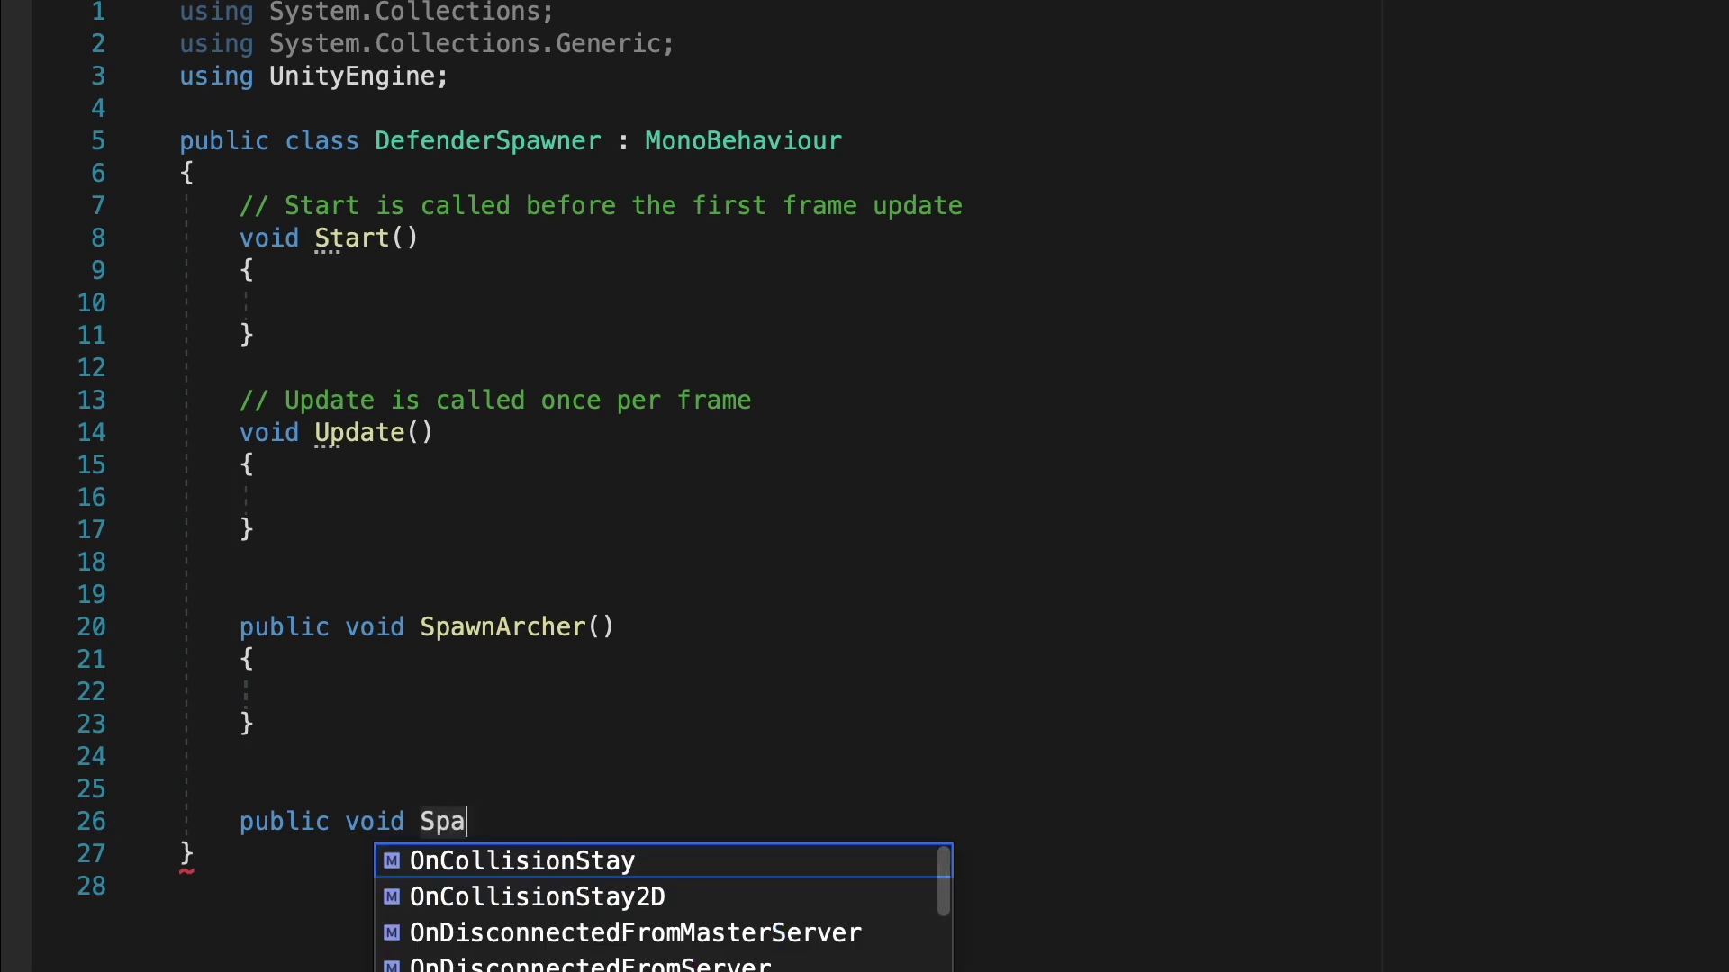
{"action": "type", "text": "wnSoldier() {"}
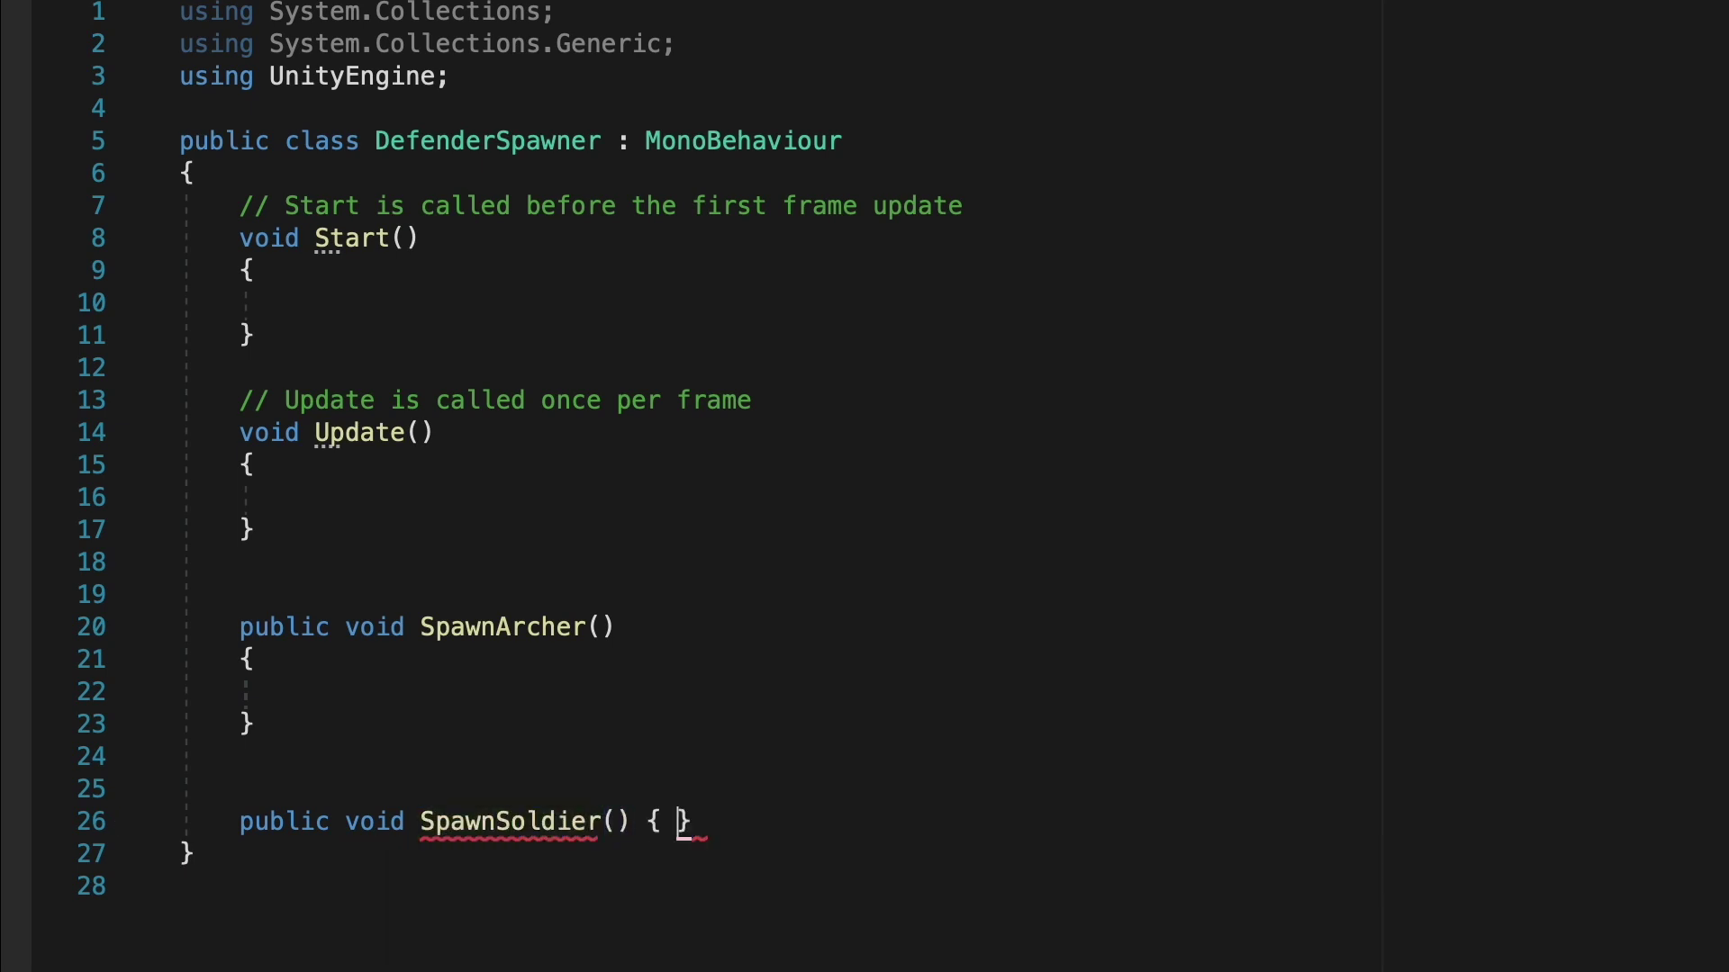
{"action": "key", "text": "Return"}
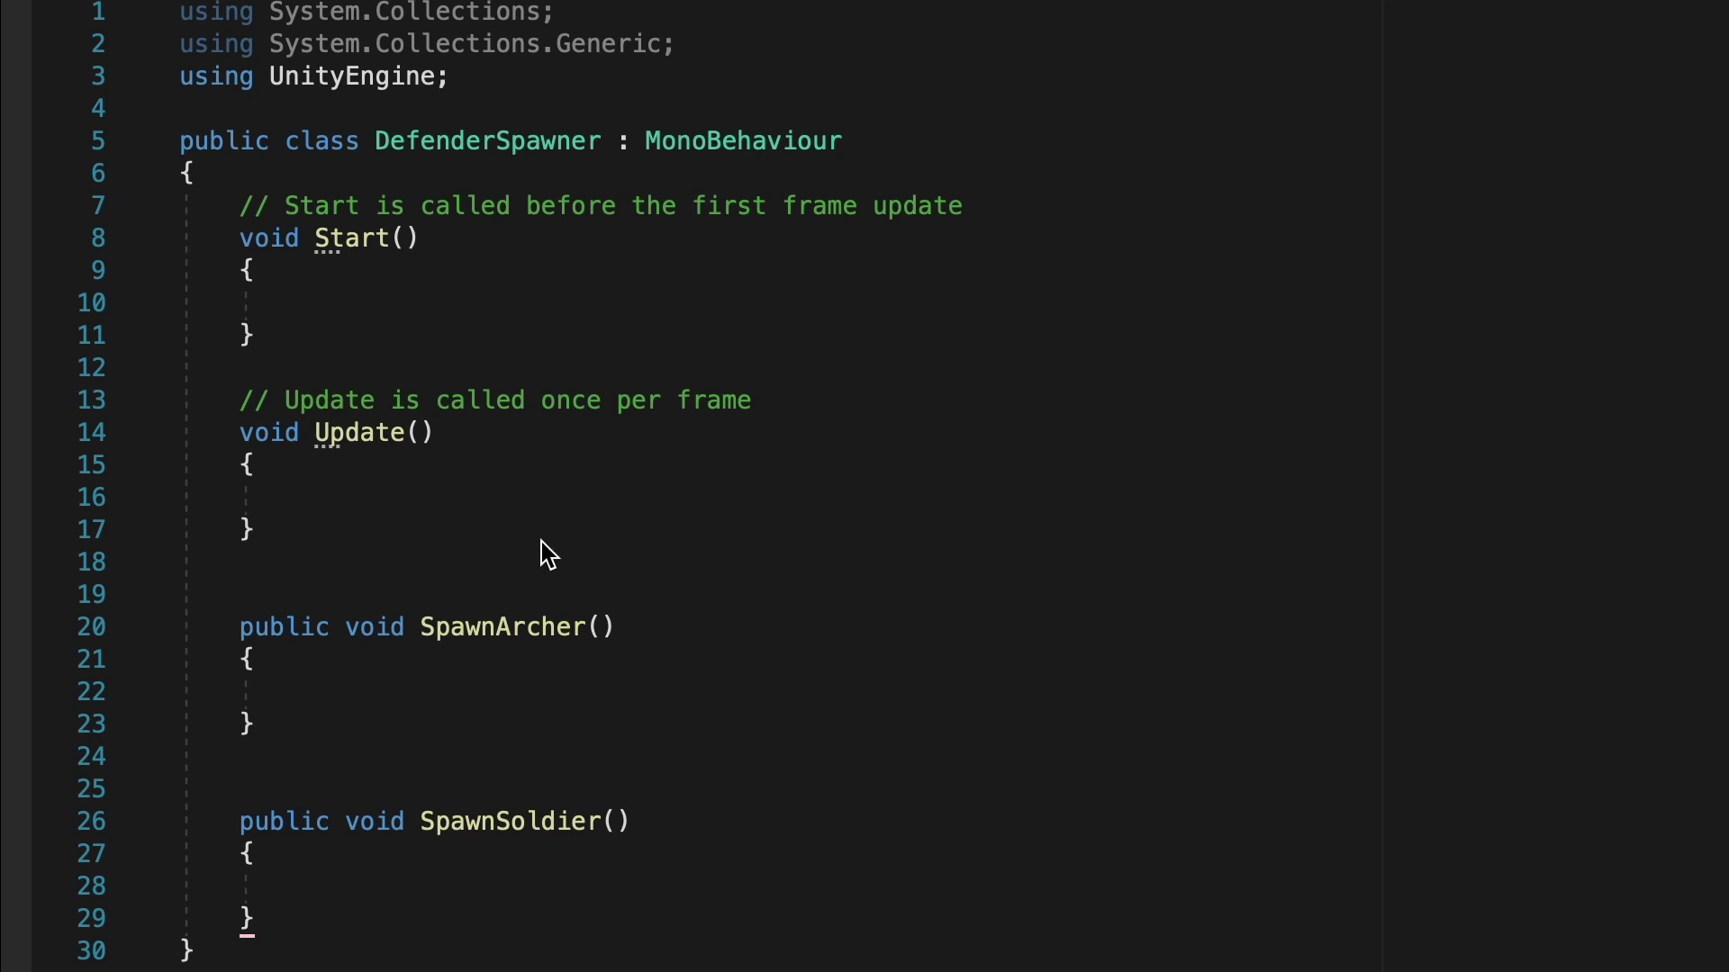
Step: Declare public GameObject archer; and public Transform spawnPoint; at the class top
{"action": "left_click", "coordinate": [506, 174]}
{"action": "key", "text": "Return"}
{"action": "key", "text": "Return"}
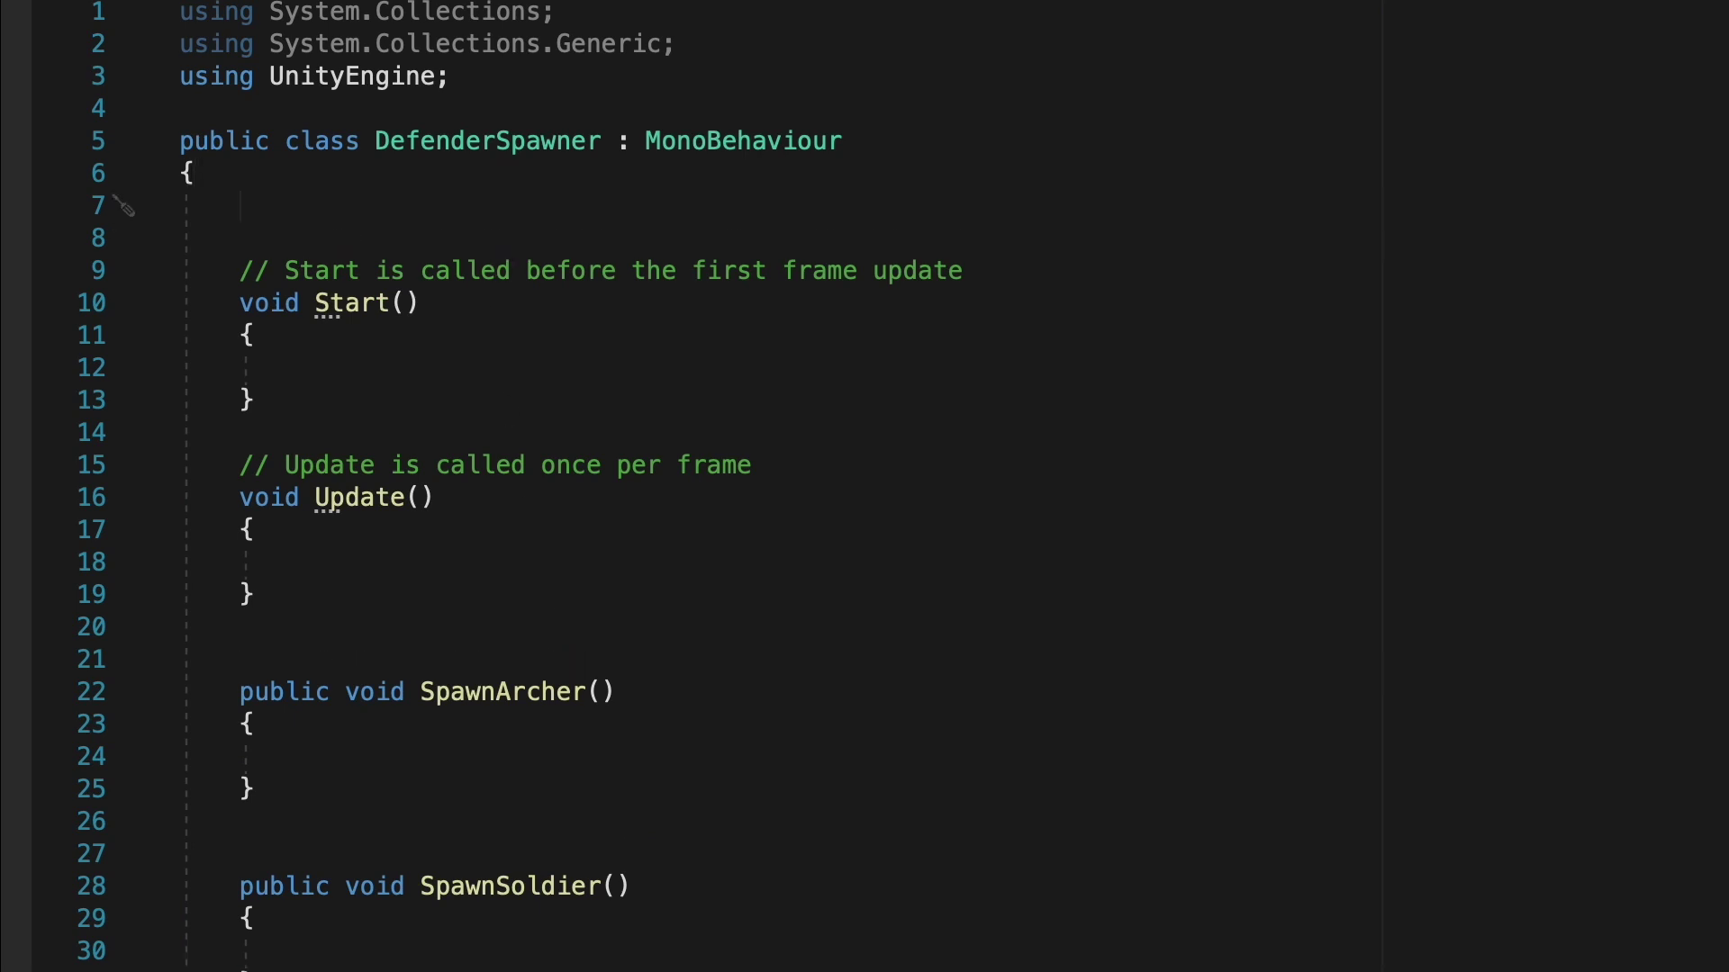
{"action": "type", "text": "public G"}
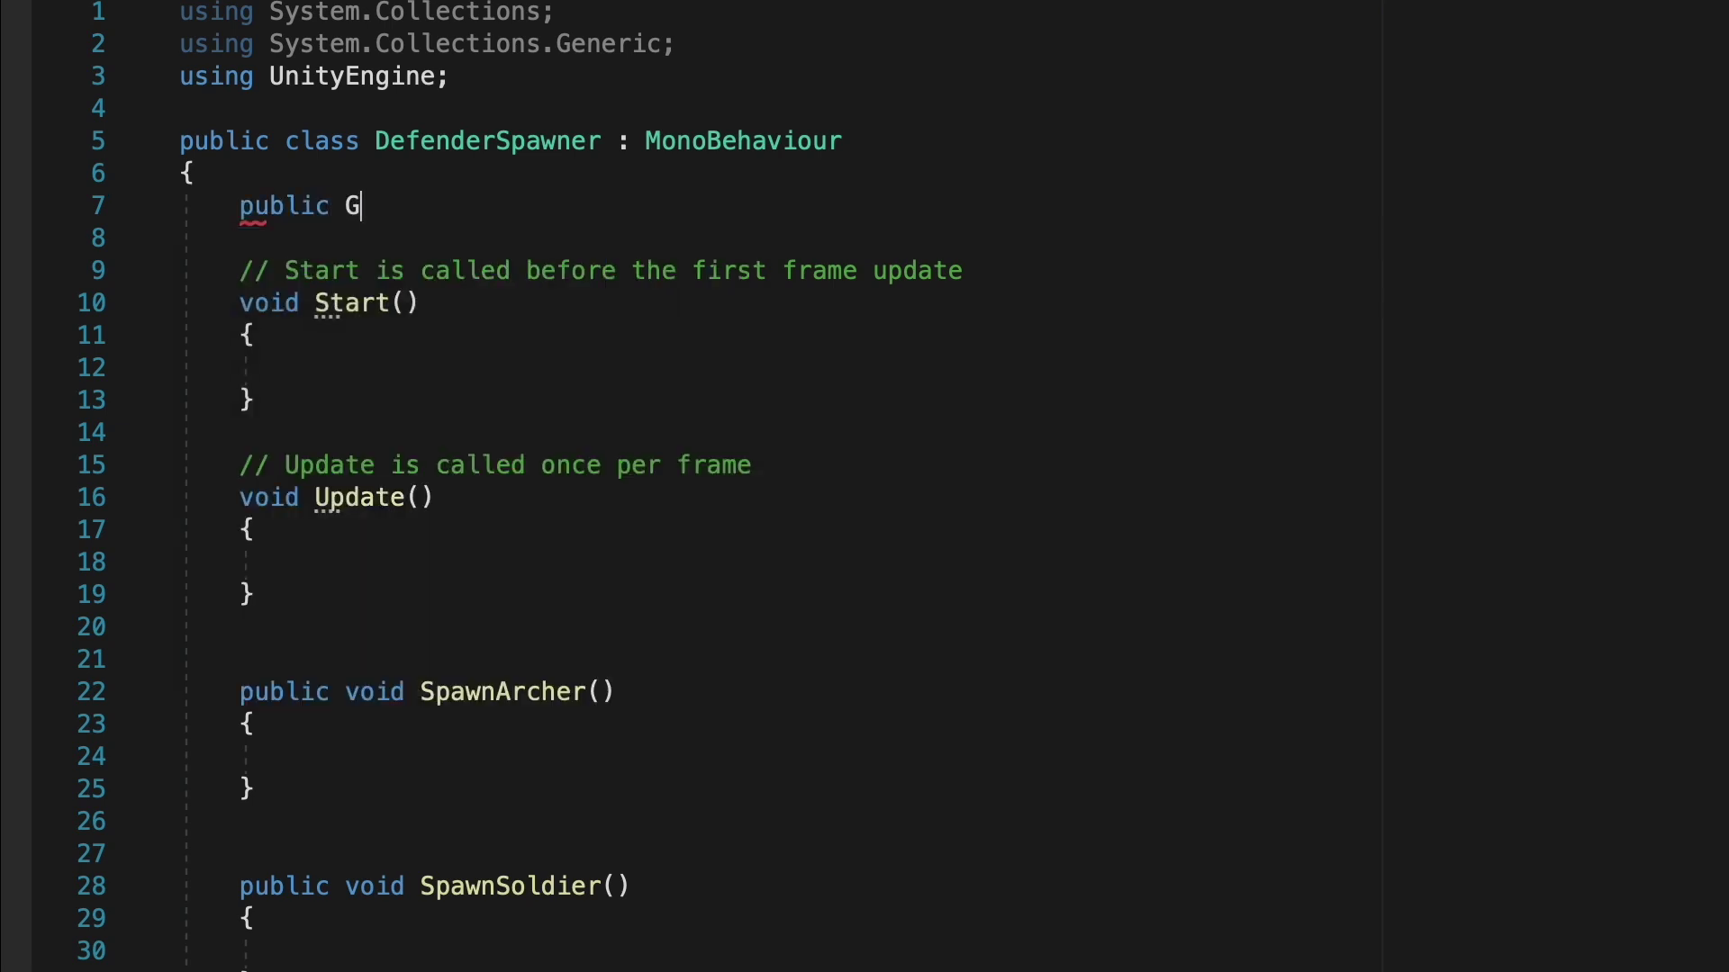
{"action": "type", "text": "ameObject archer;"}
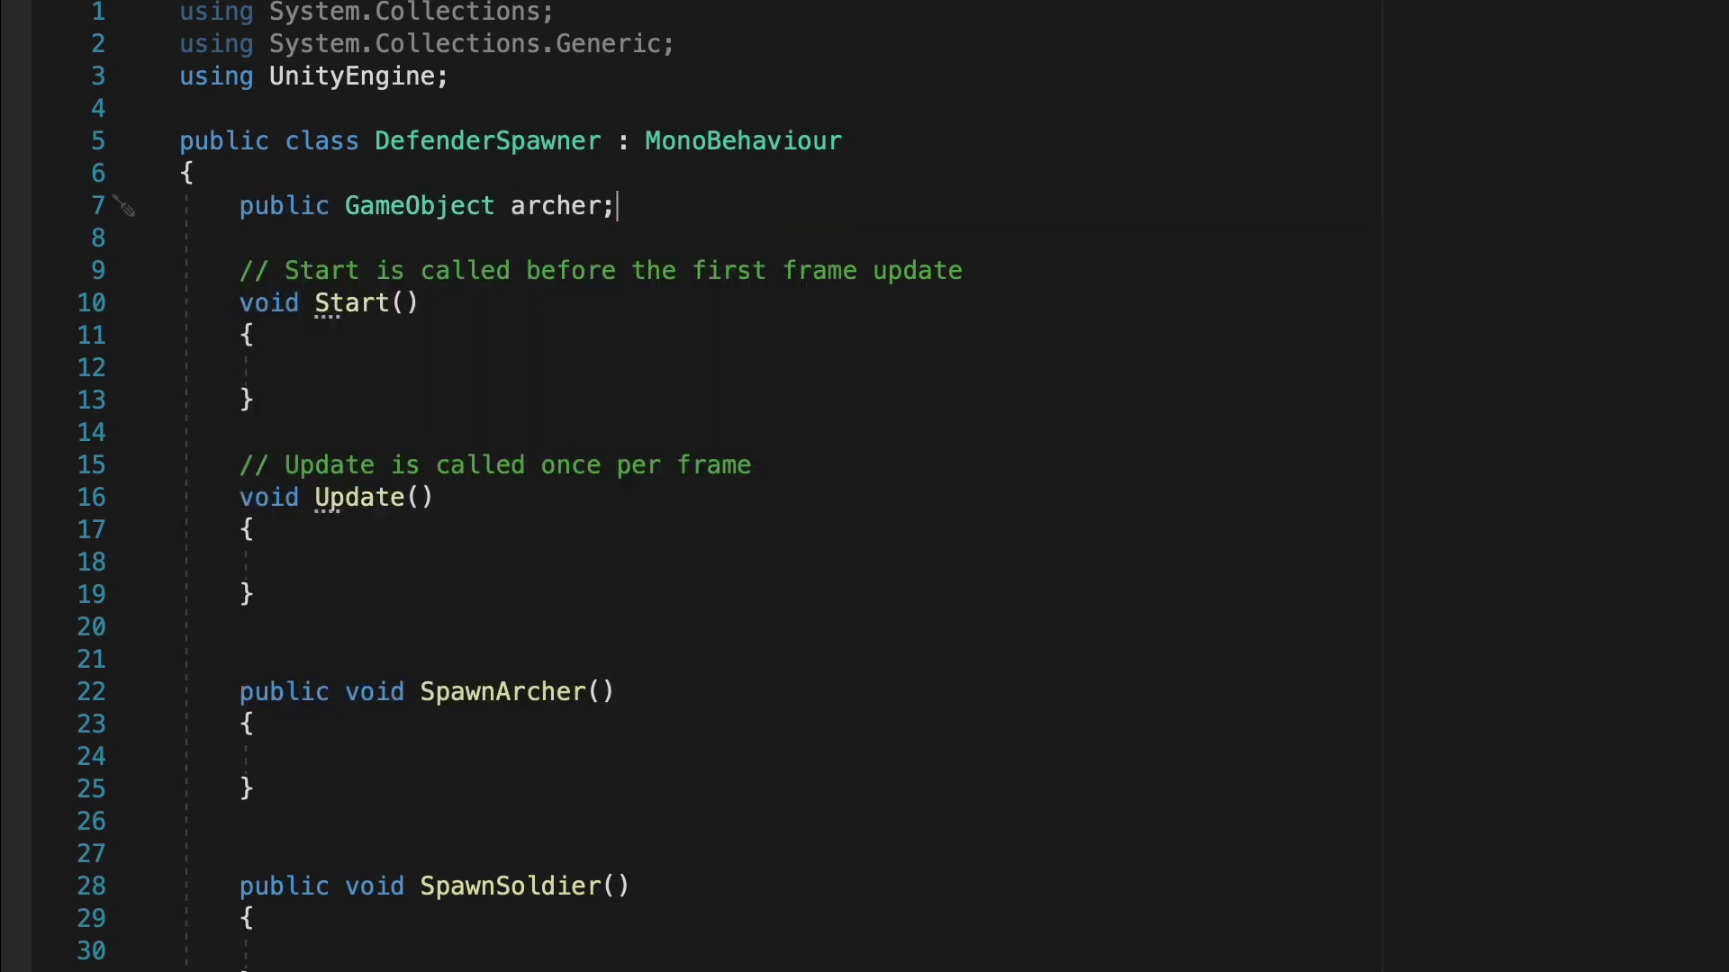
{"action": "key", "text": "Return"}
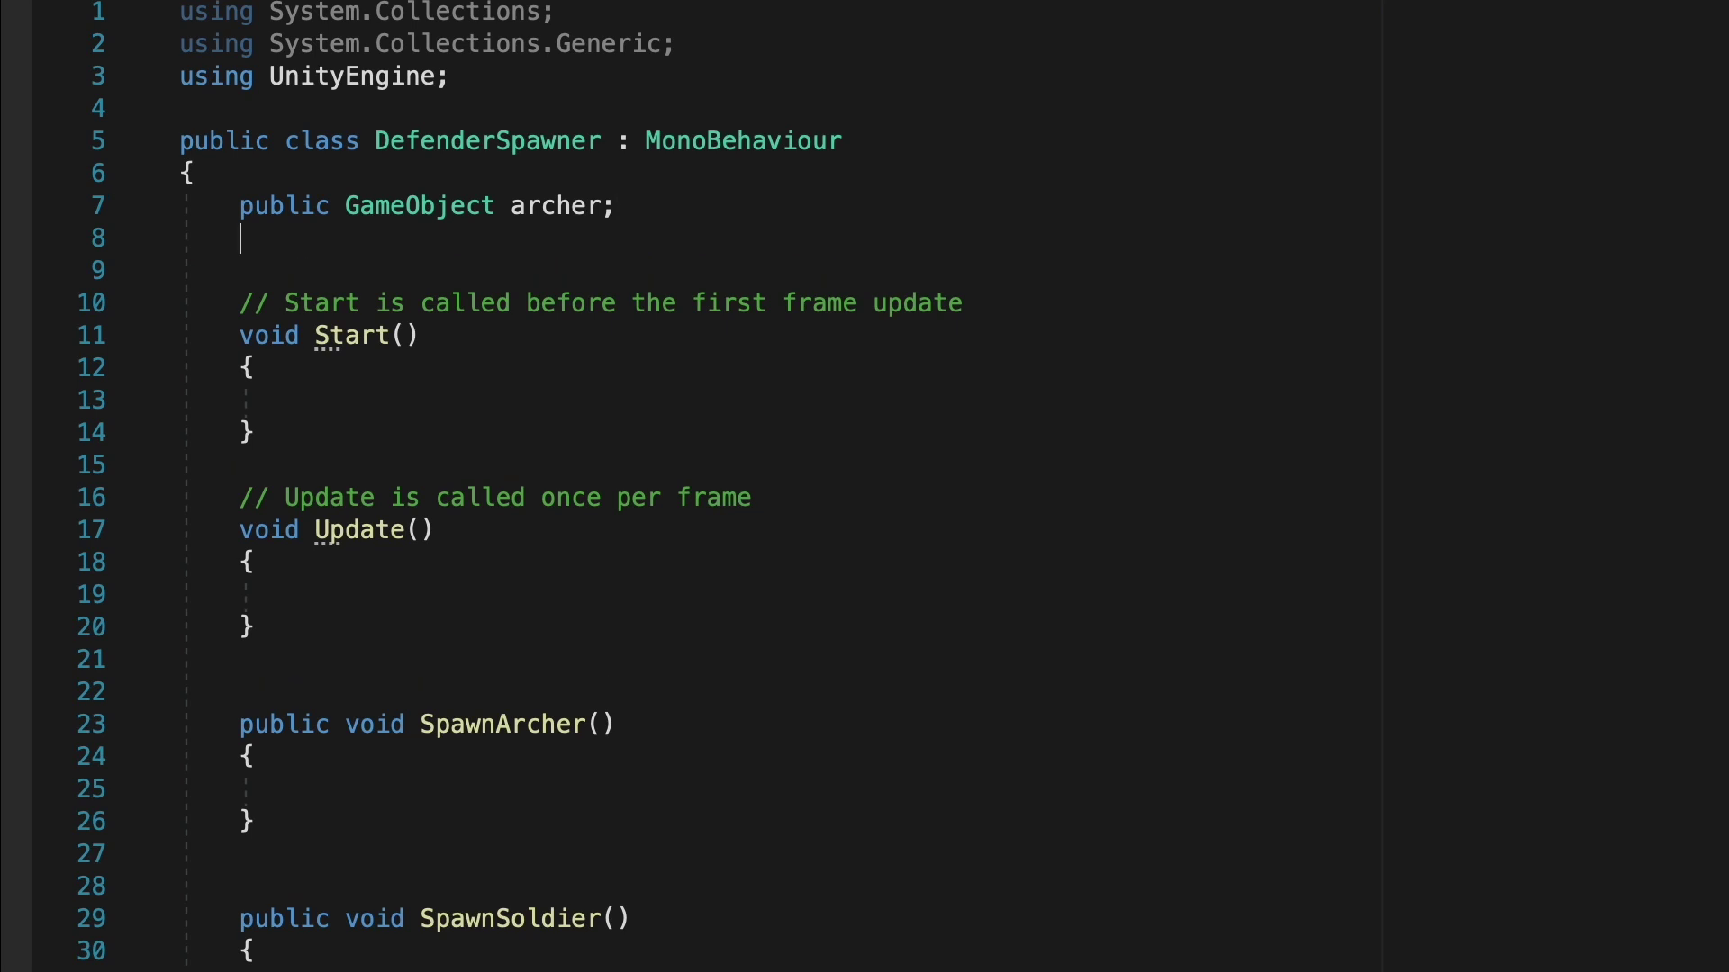
{"action": "type", "text": "public Transform"}
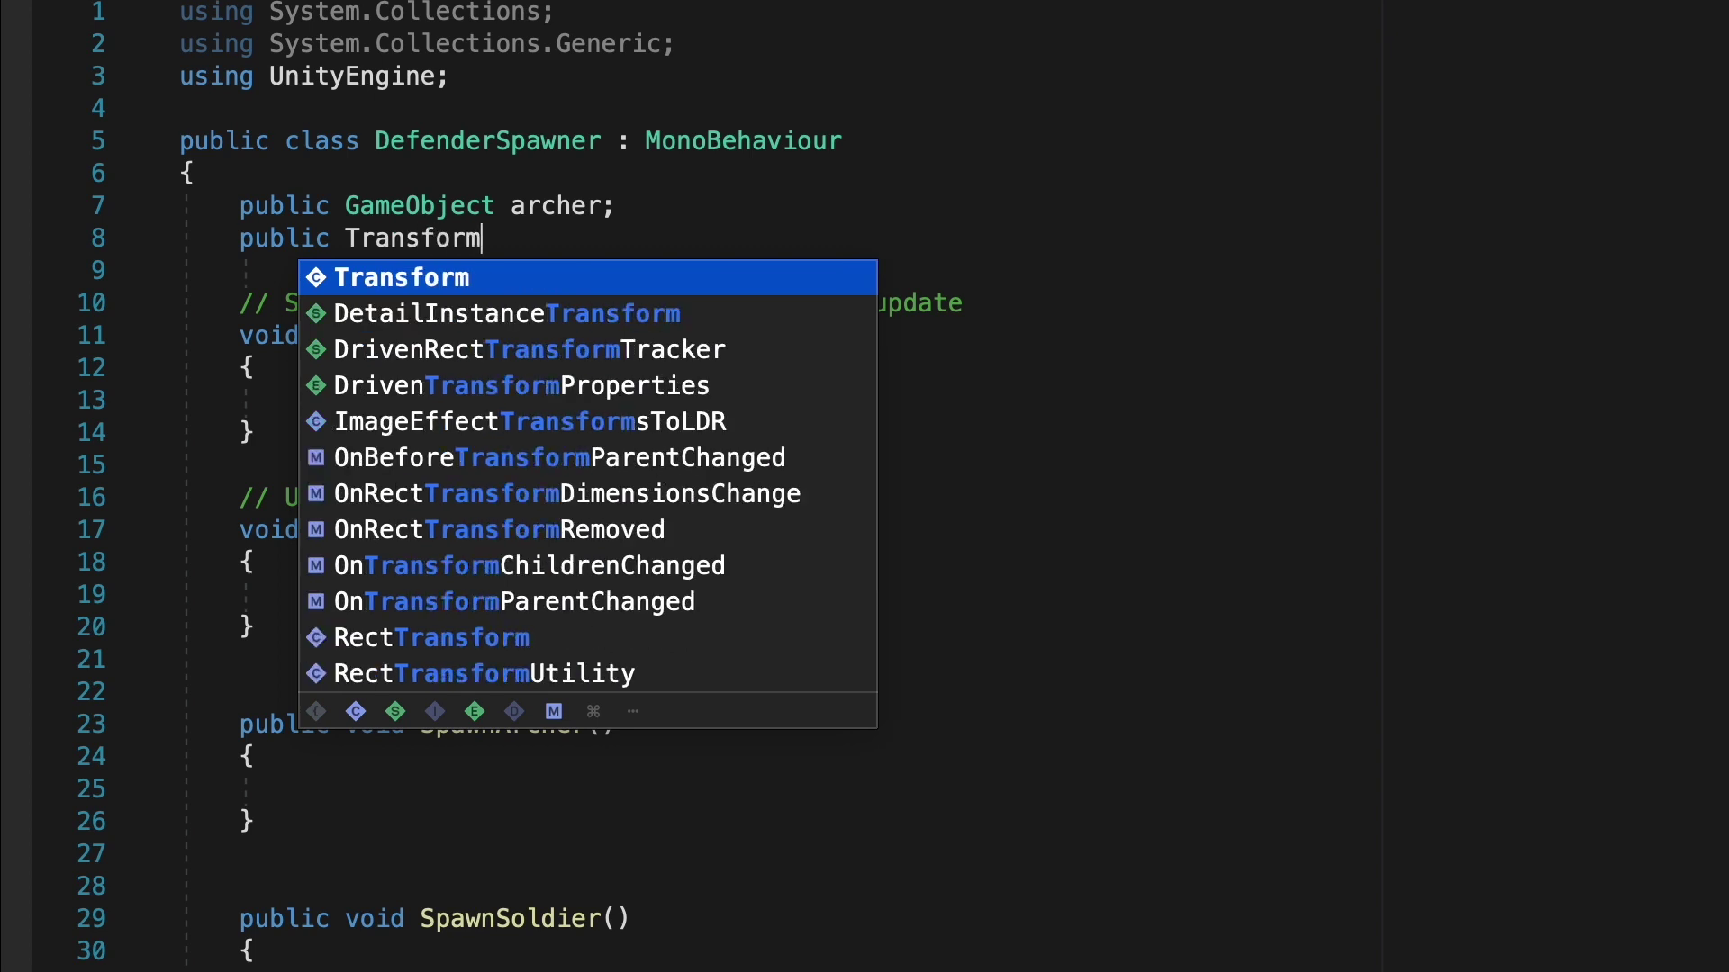
{"action": "type", "text": " spawnPoi"}
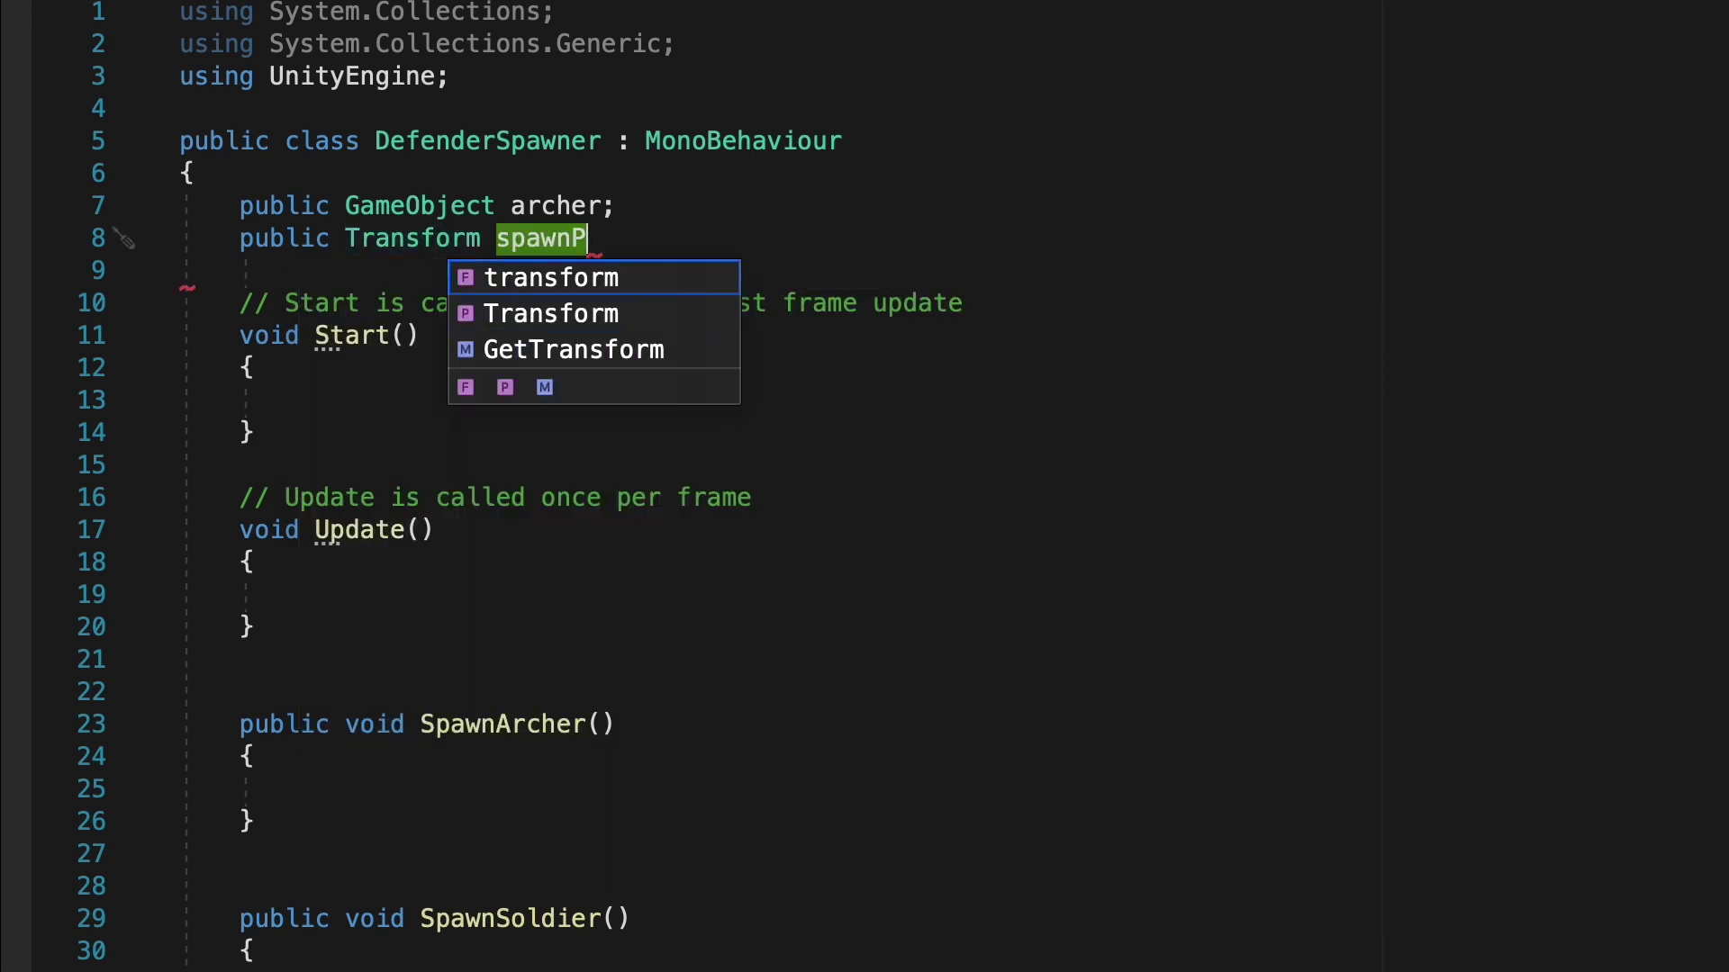
{"action": "type", "text": "nt;"}
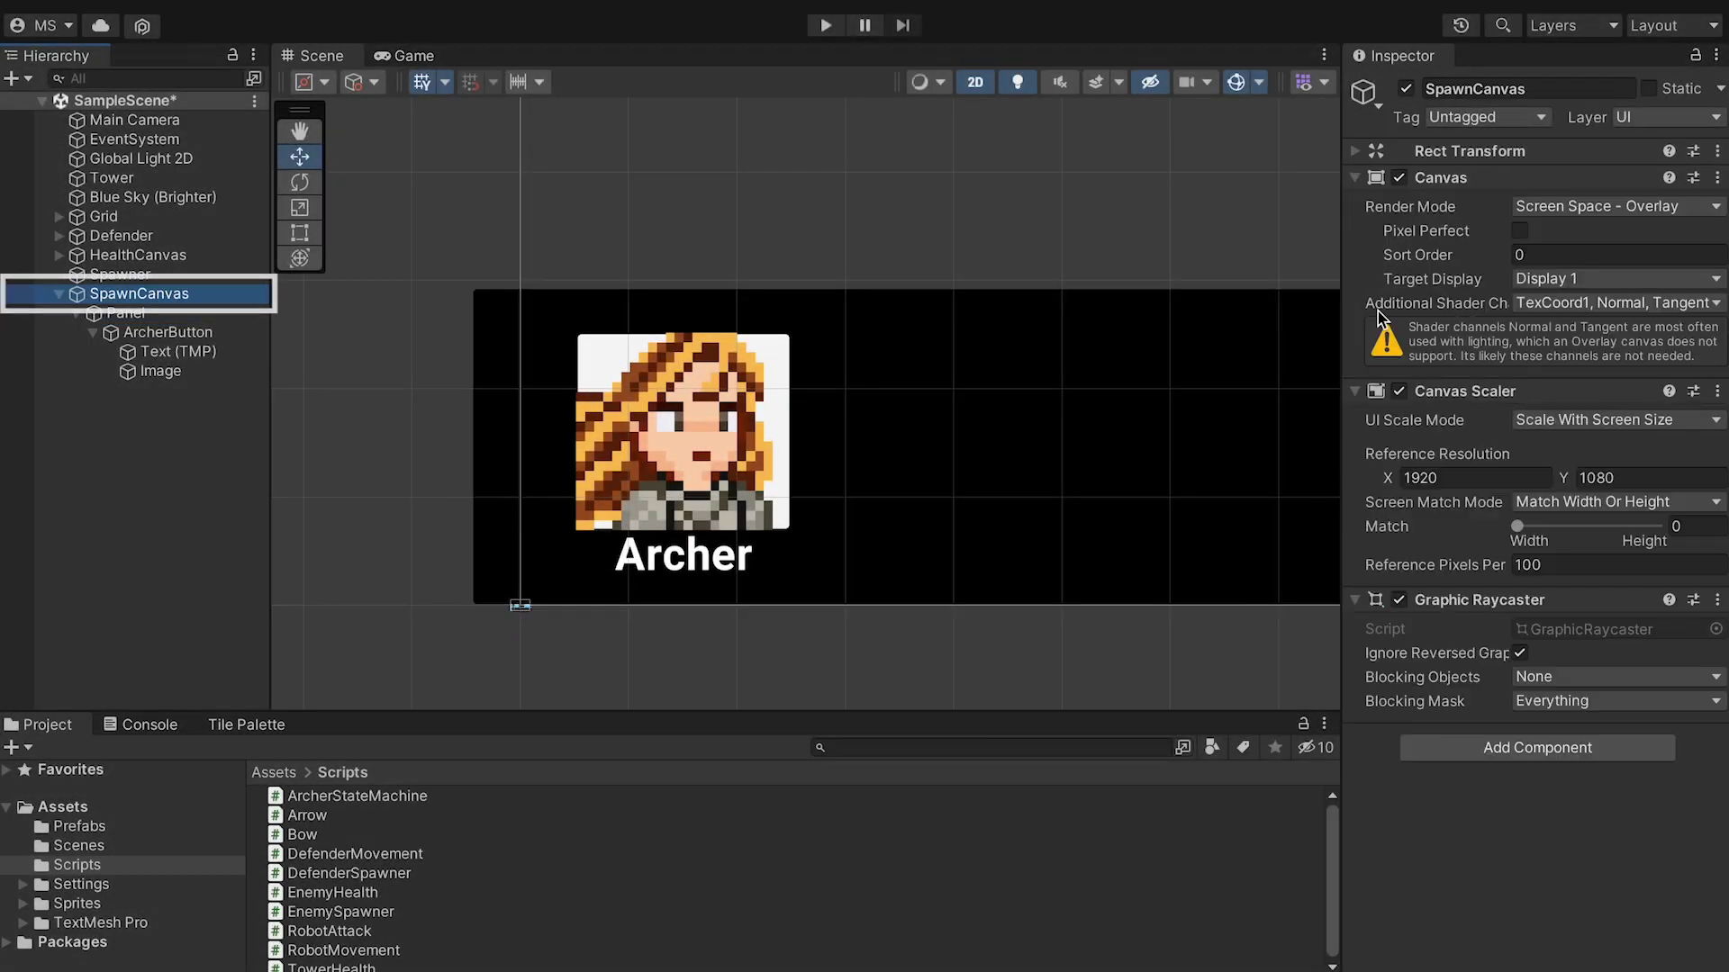
Step: Collapse Canvas and Canvas Scaler, then add the Defender Spawner component found by searching 'defe'
{"action": "left_click", "coordinate": [1355, 178]}
{"action": "left_click", "coordinate": [1355, 203]}
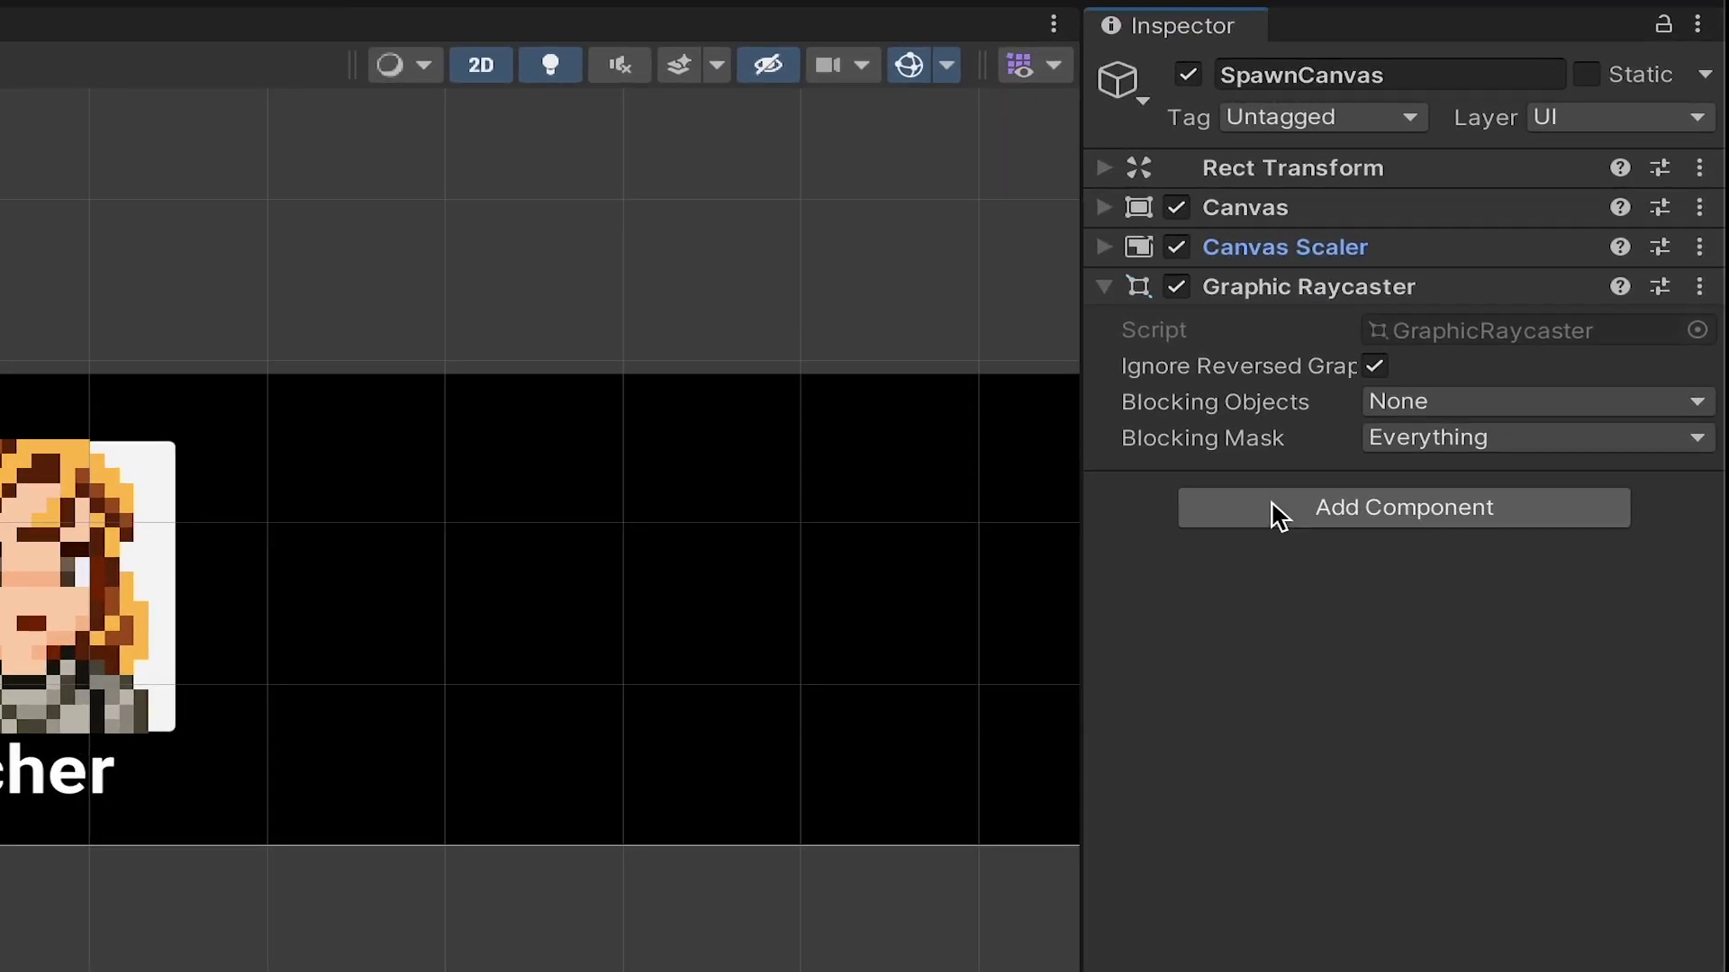
{"action": "left_click", "coordinate": [1318, 480]}
{"action": "type", "text": "defe"}
{"action": "left_click", "coordinate": [1320, 669]}
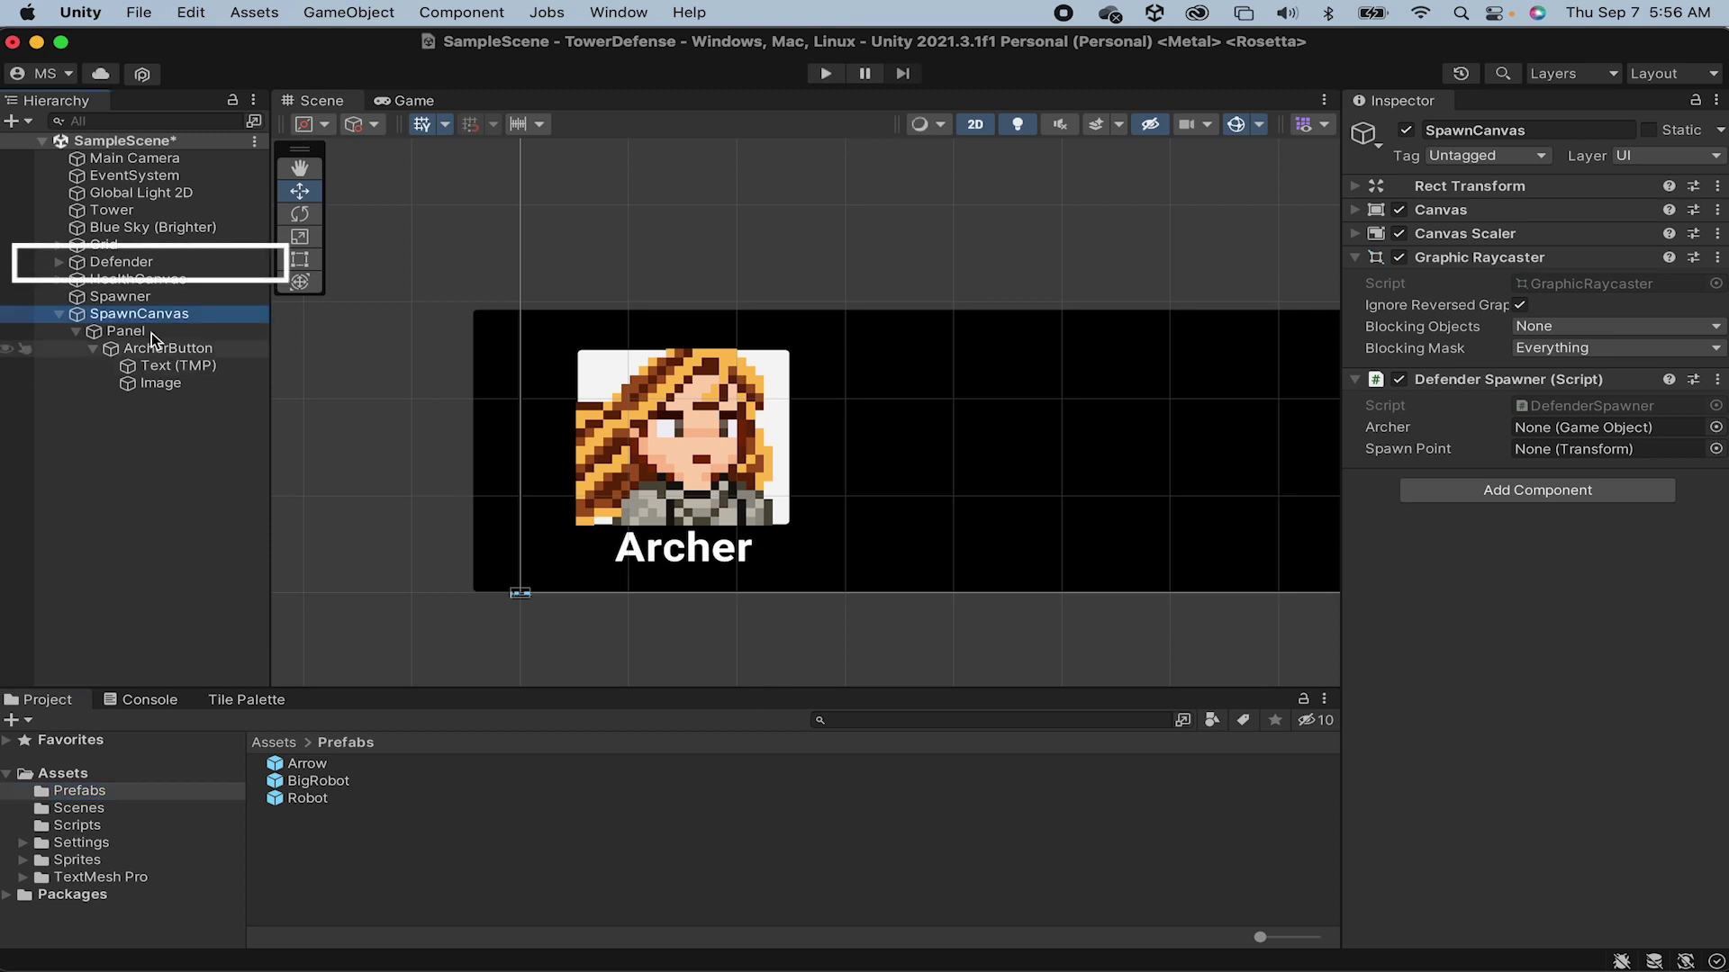
Step: Rename the Defender object to Archer
{"action": "left_click", "coordinate": [132, 262]}
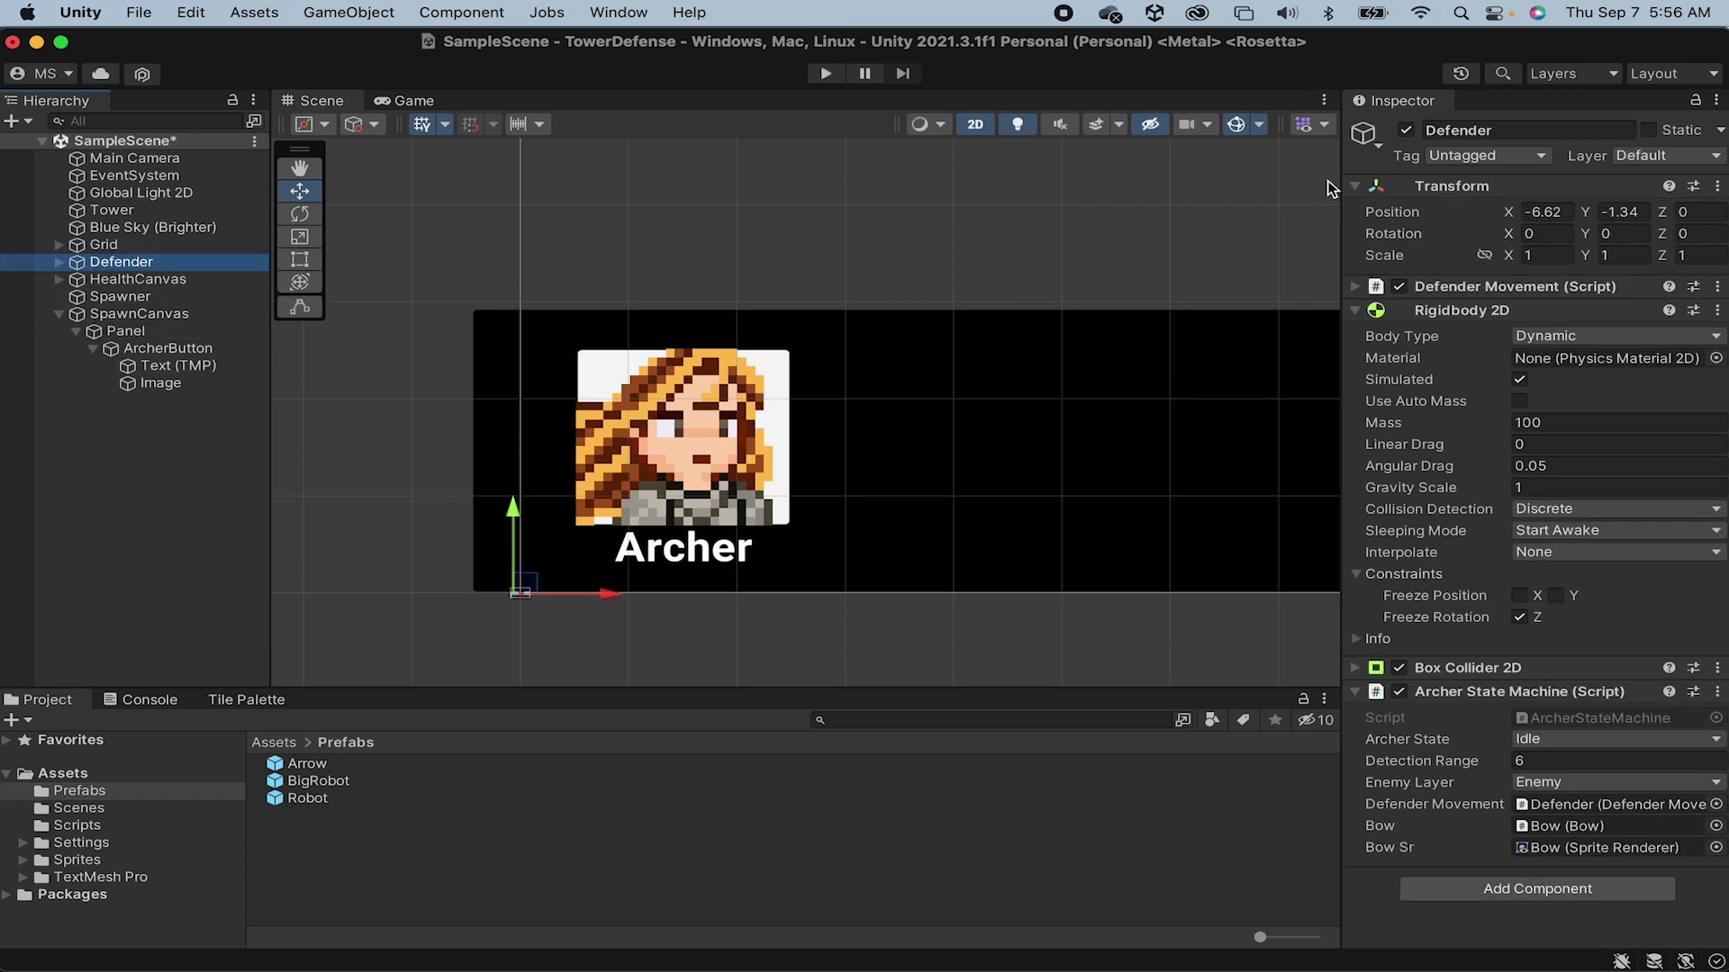
{"action": "left_click", "coordinate": [1522, 131]}
{"action": "key", "text": "BackSpace"}
{"action": "type", "text": "Archer"}
{"action": "key", "text": "Return"}
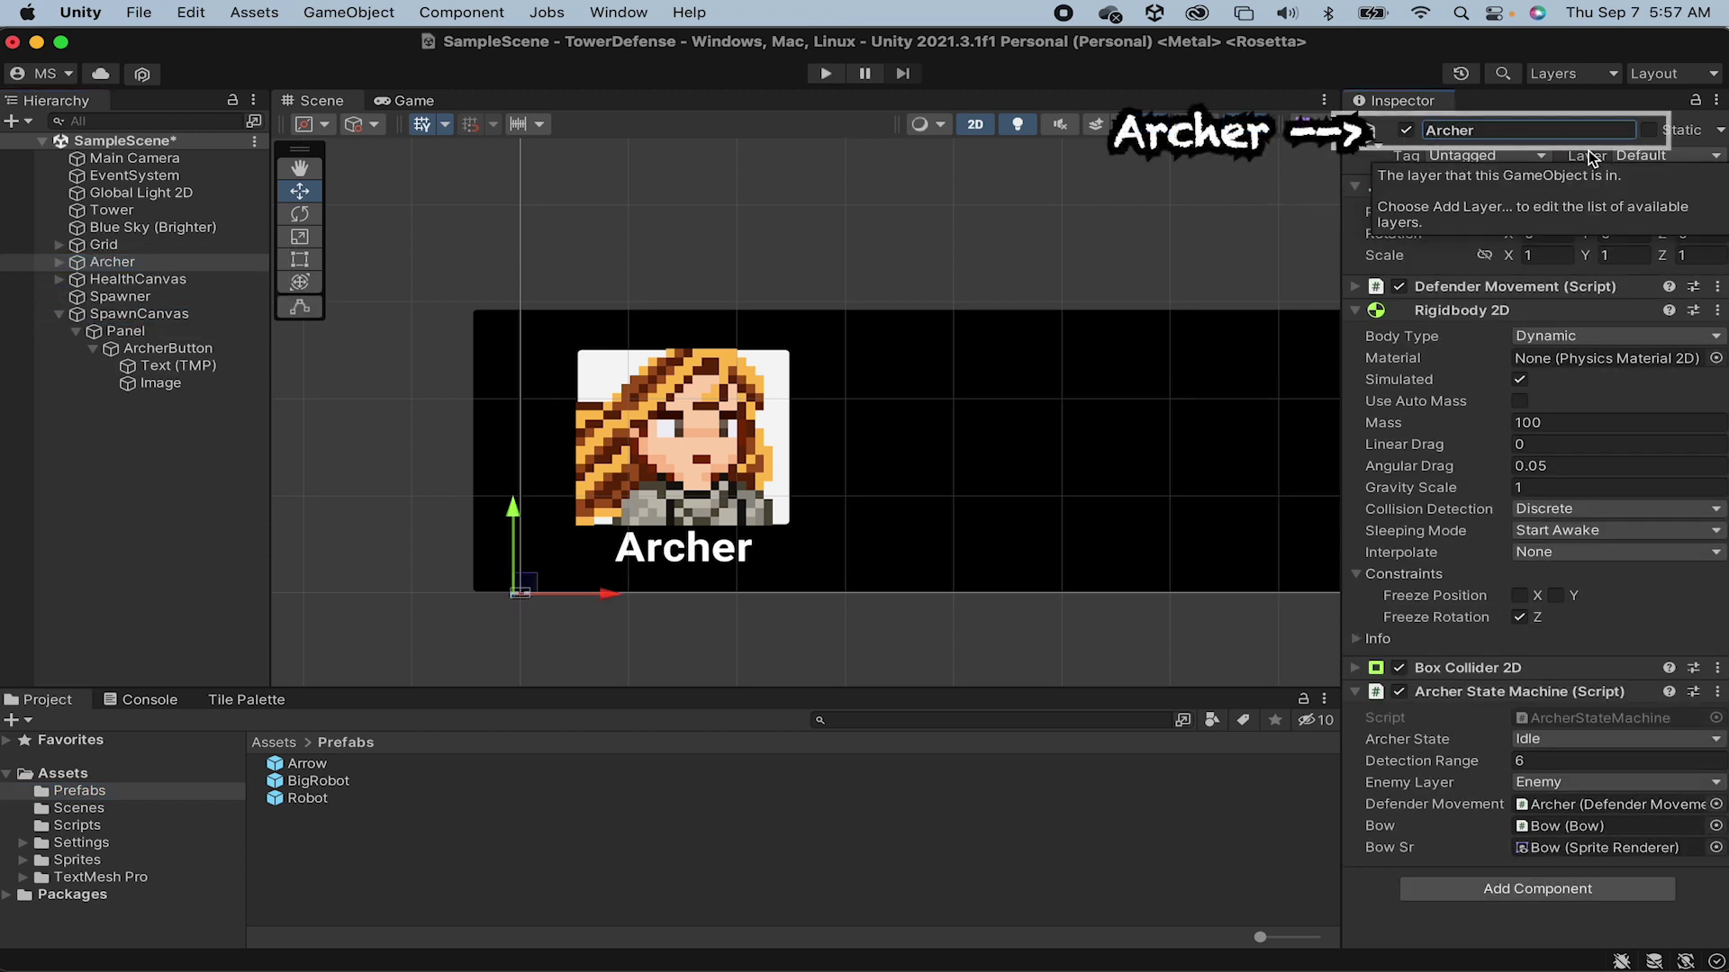
Step: Save Archer as a prefab in Prefabs, delete it from the scene, and assign it to the Archer slot
{"action": "left_click_drag", "start_coordinate": [144, 261], "coordinate": [414, 868]}
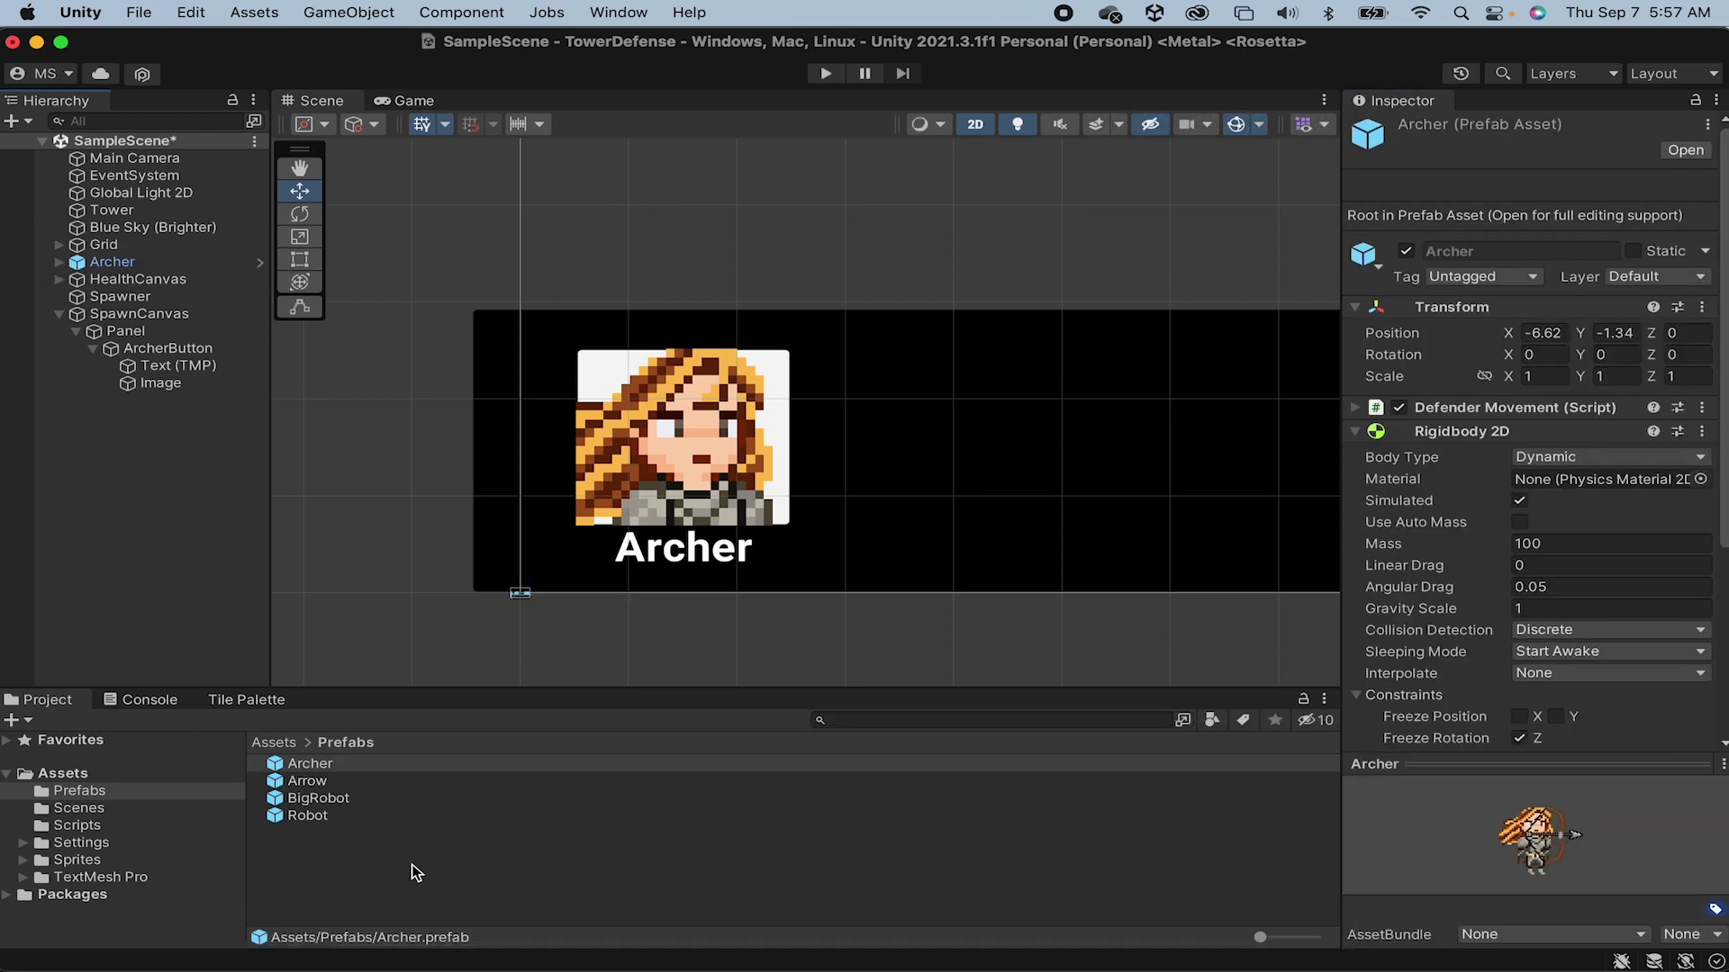
{"action": "right_click", "coordinate": [169, 264]}
{"action": "left_click", "coordinate": [205, 366]}
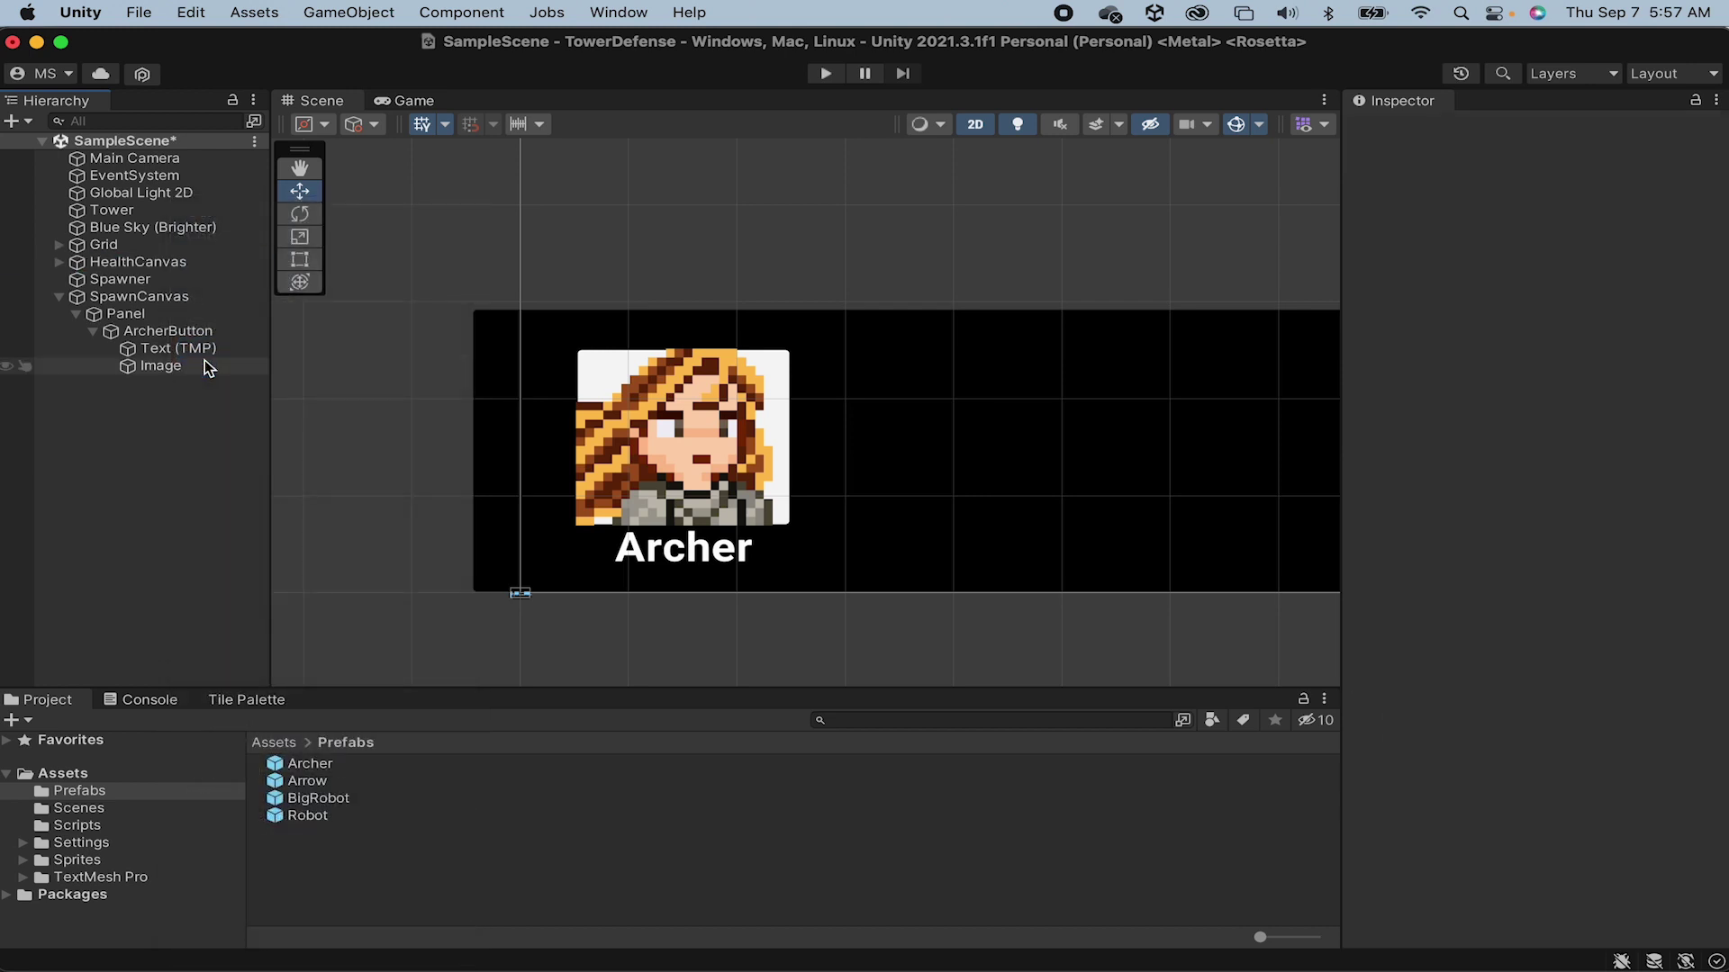
{"action": "left_click", "coordinate": [163, 300]}
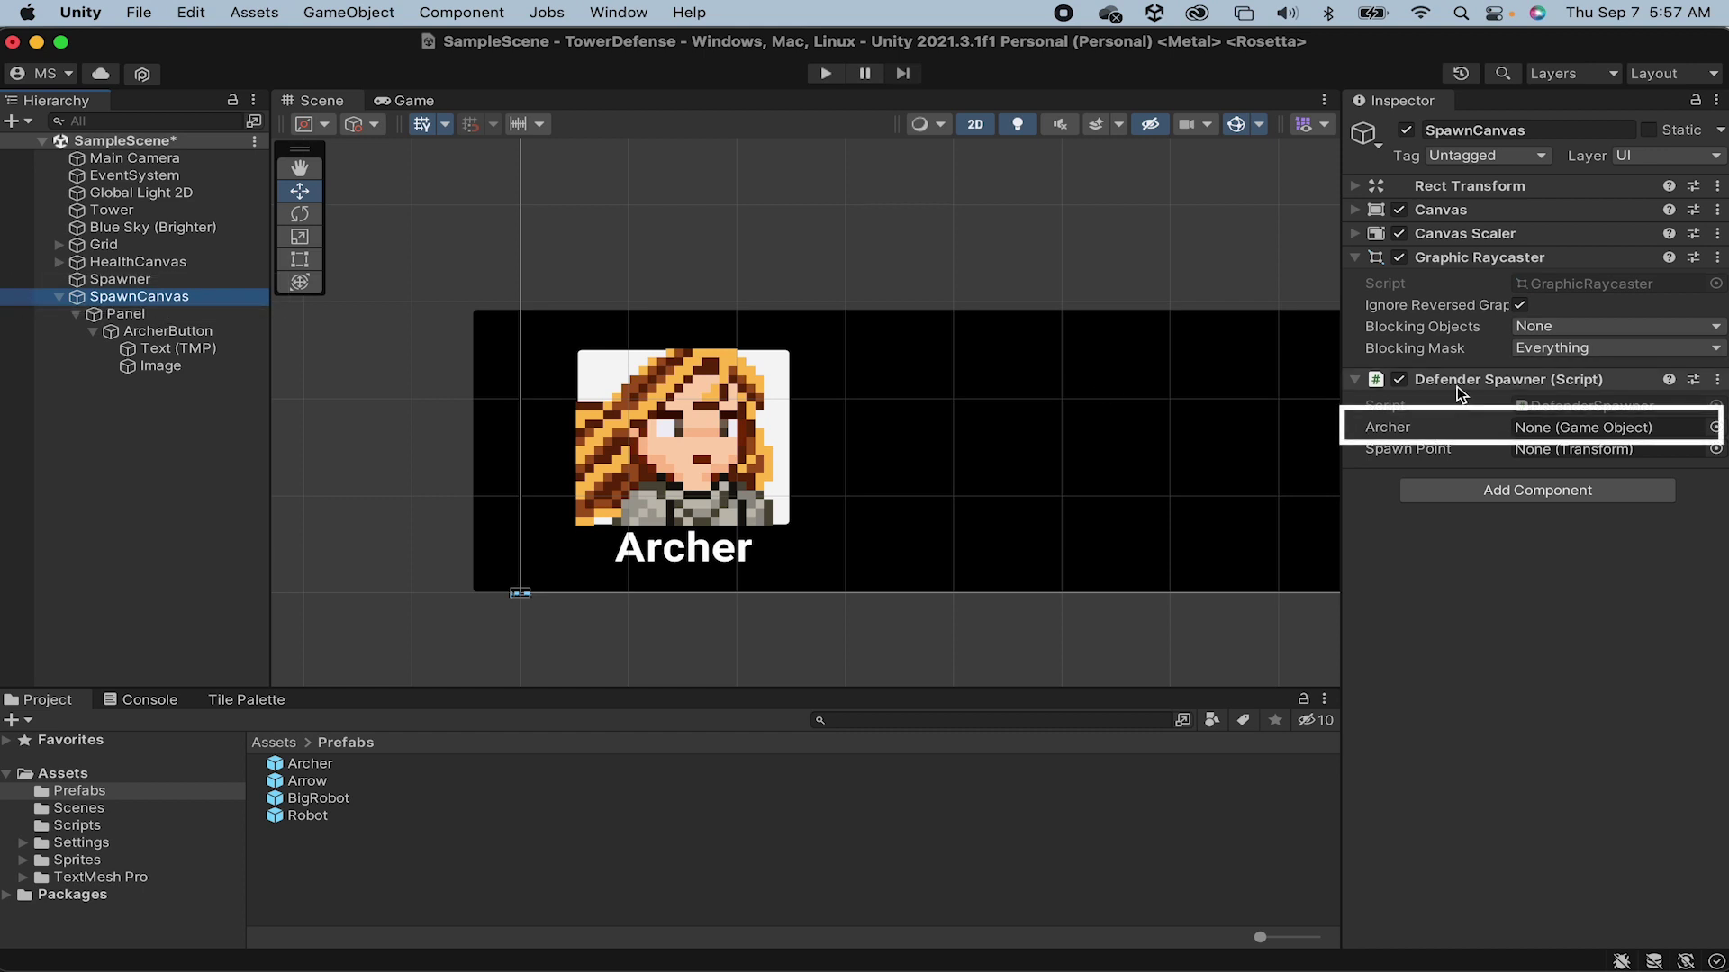
{"action": "left_click_drag", "start_coordinate": [324, 774], "coordinate": [1567, 427]}
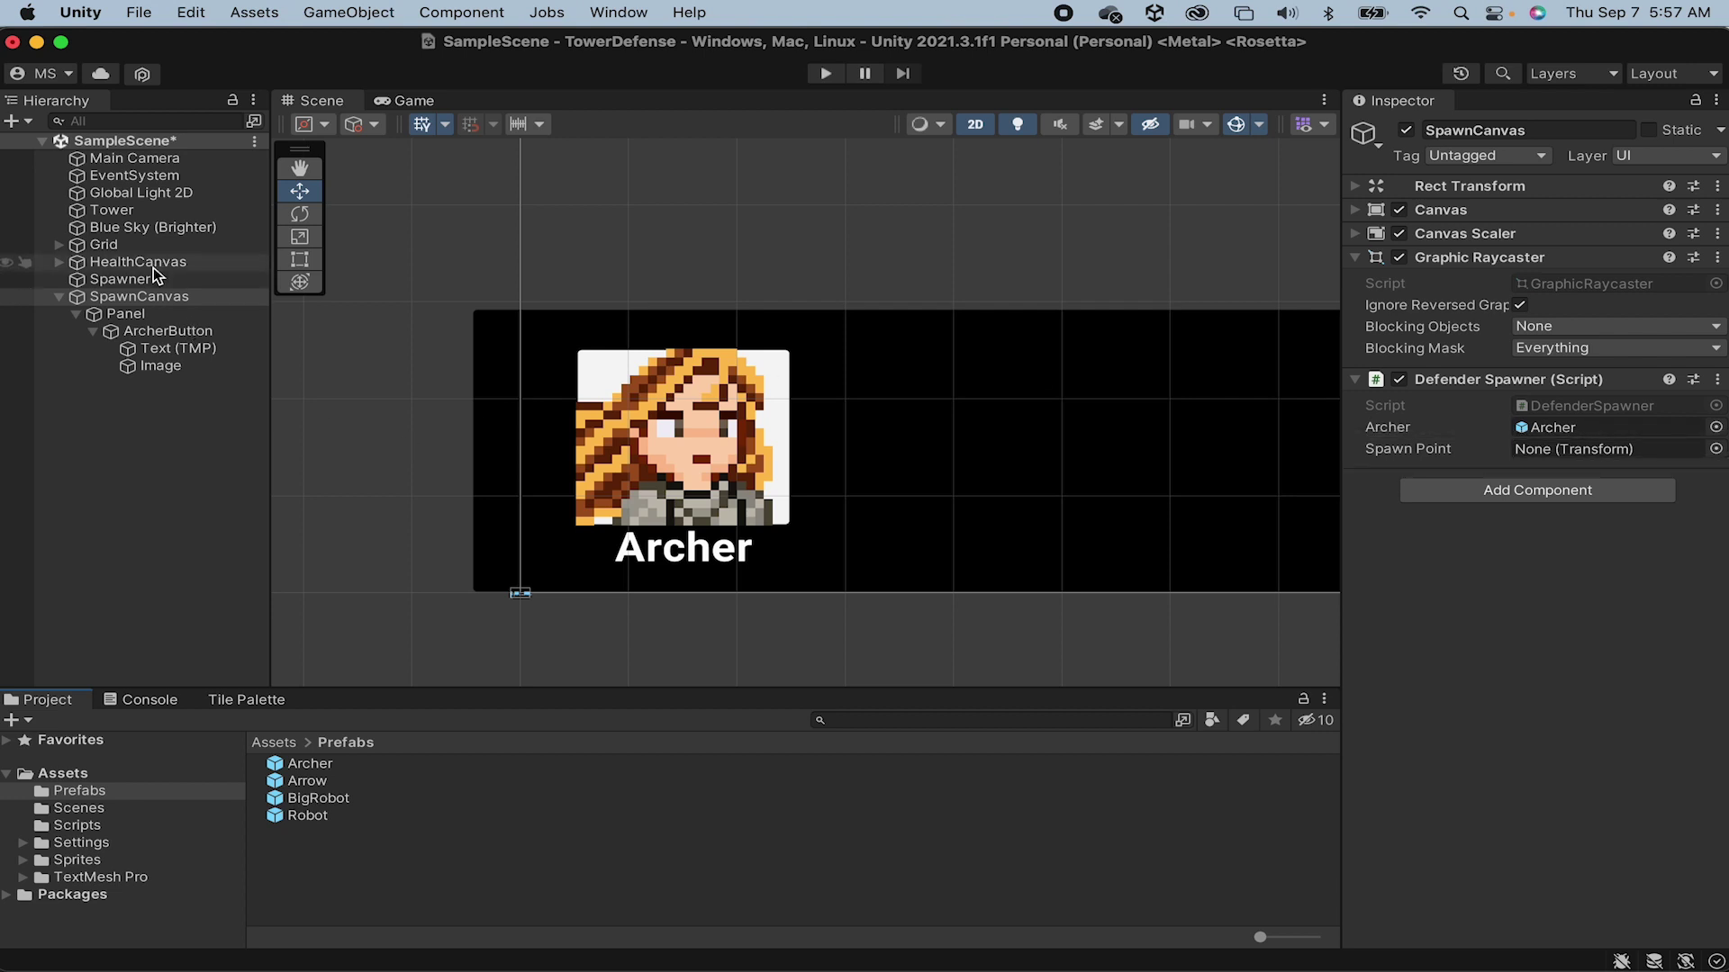
Step: Create an empty object named DefenderSpawnPoint with a blue diamond icon
{"action": "double_click", "coordinate": [135, 211]}
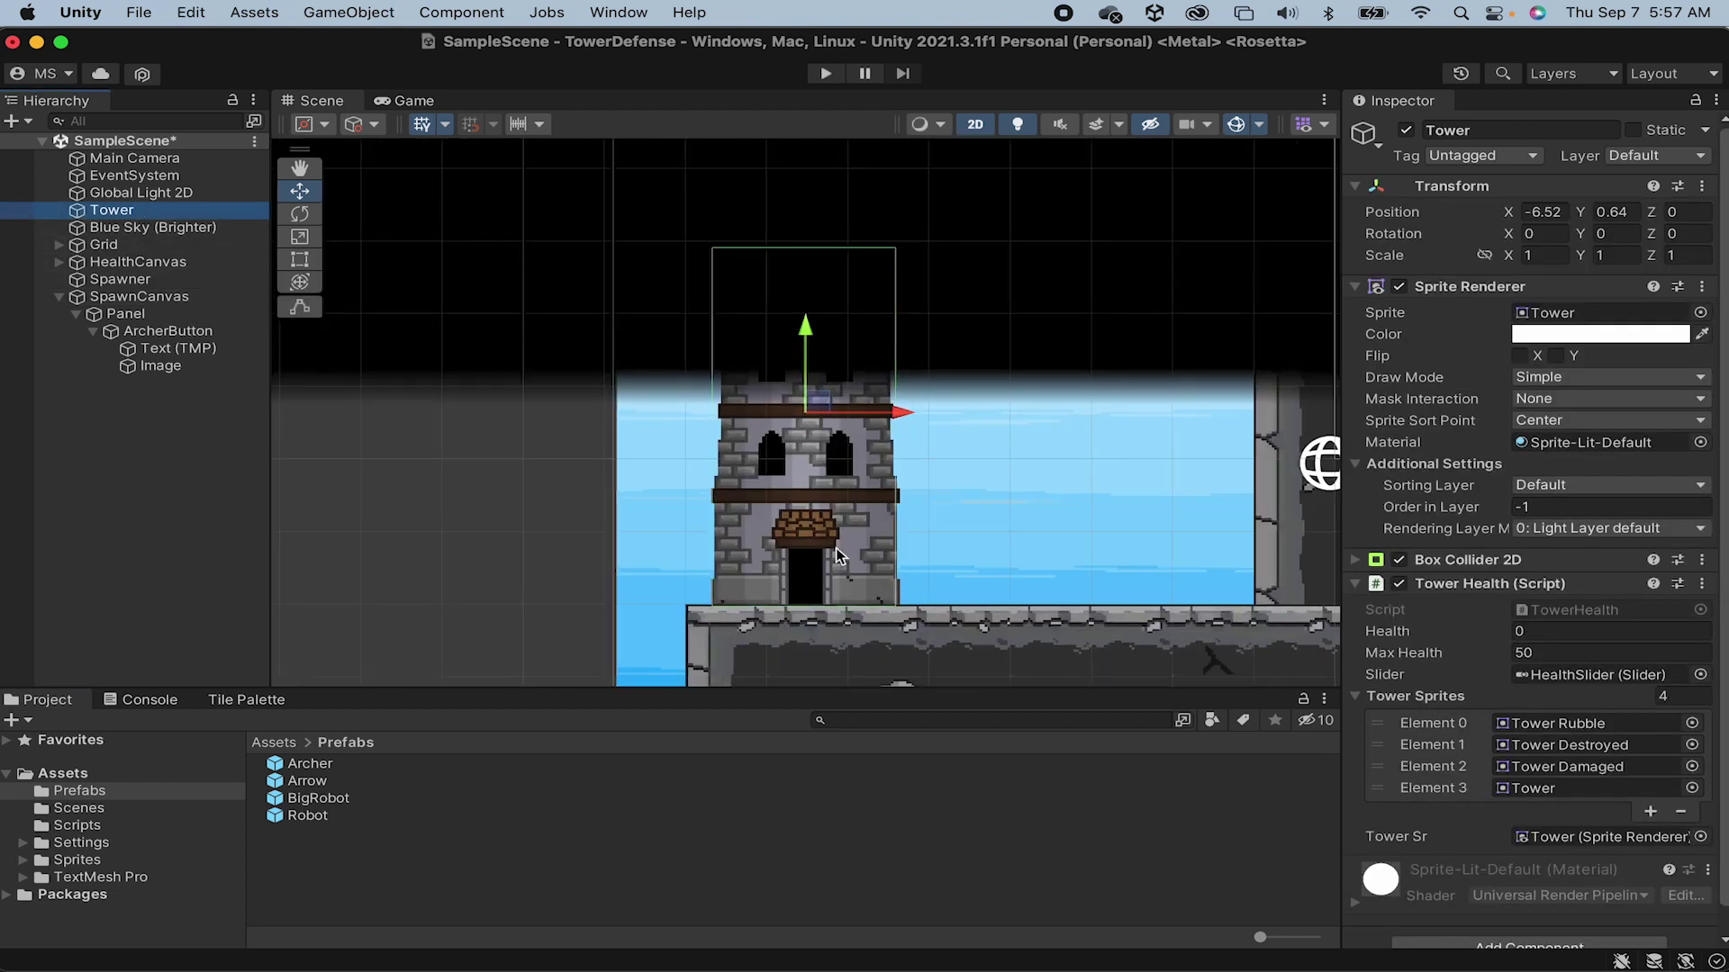
{"action": "right_click", "coordinate": [122, 371]}
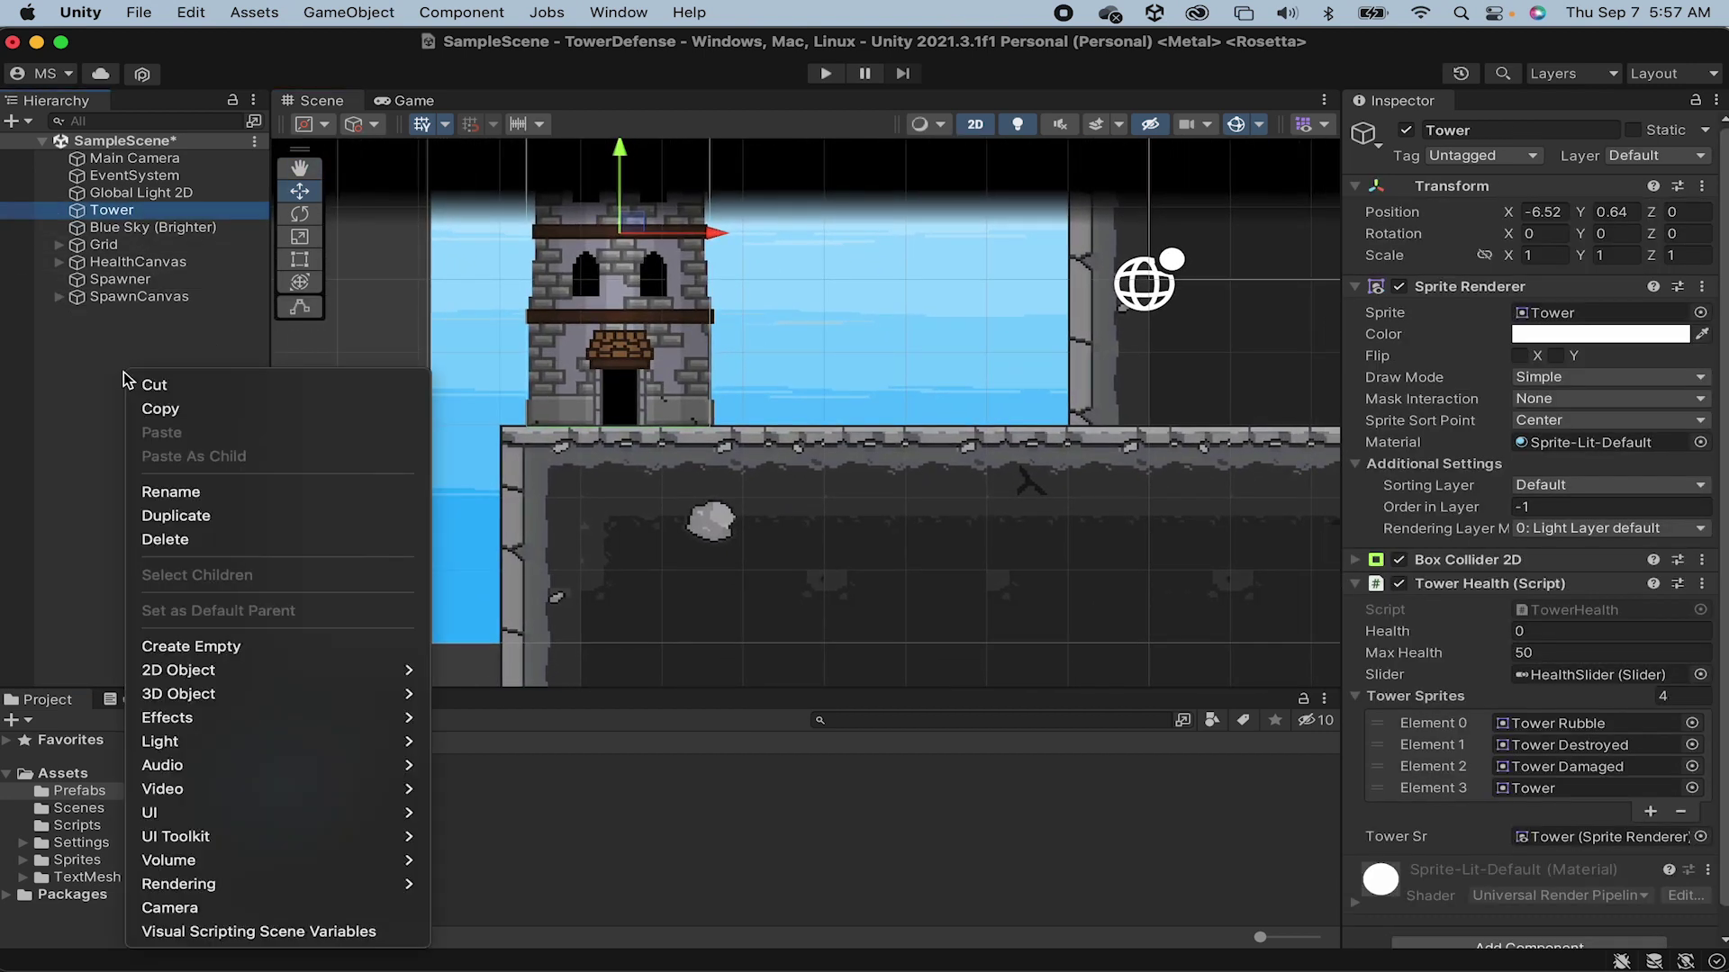
{"action": "left_click", "coordinate": [178, 649]}
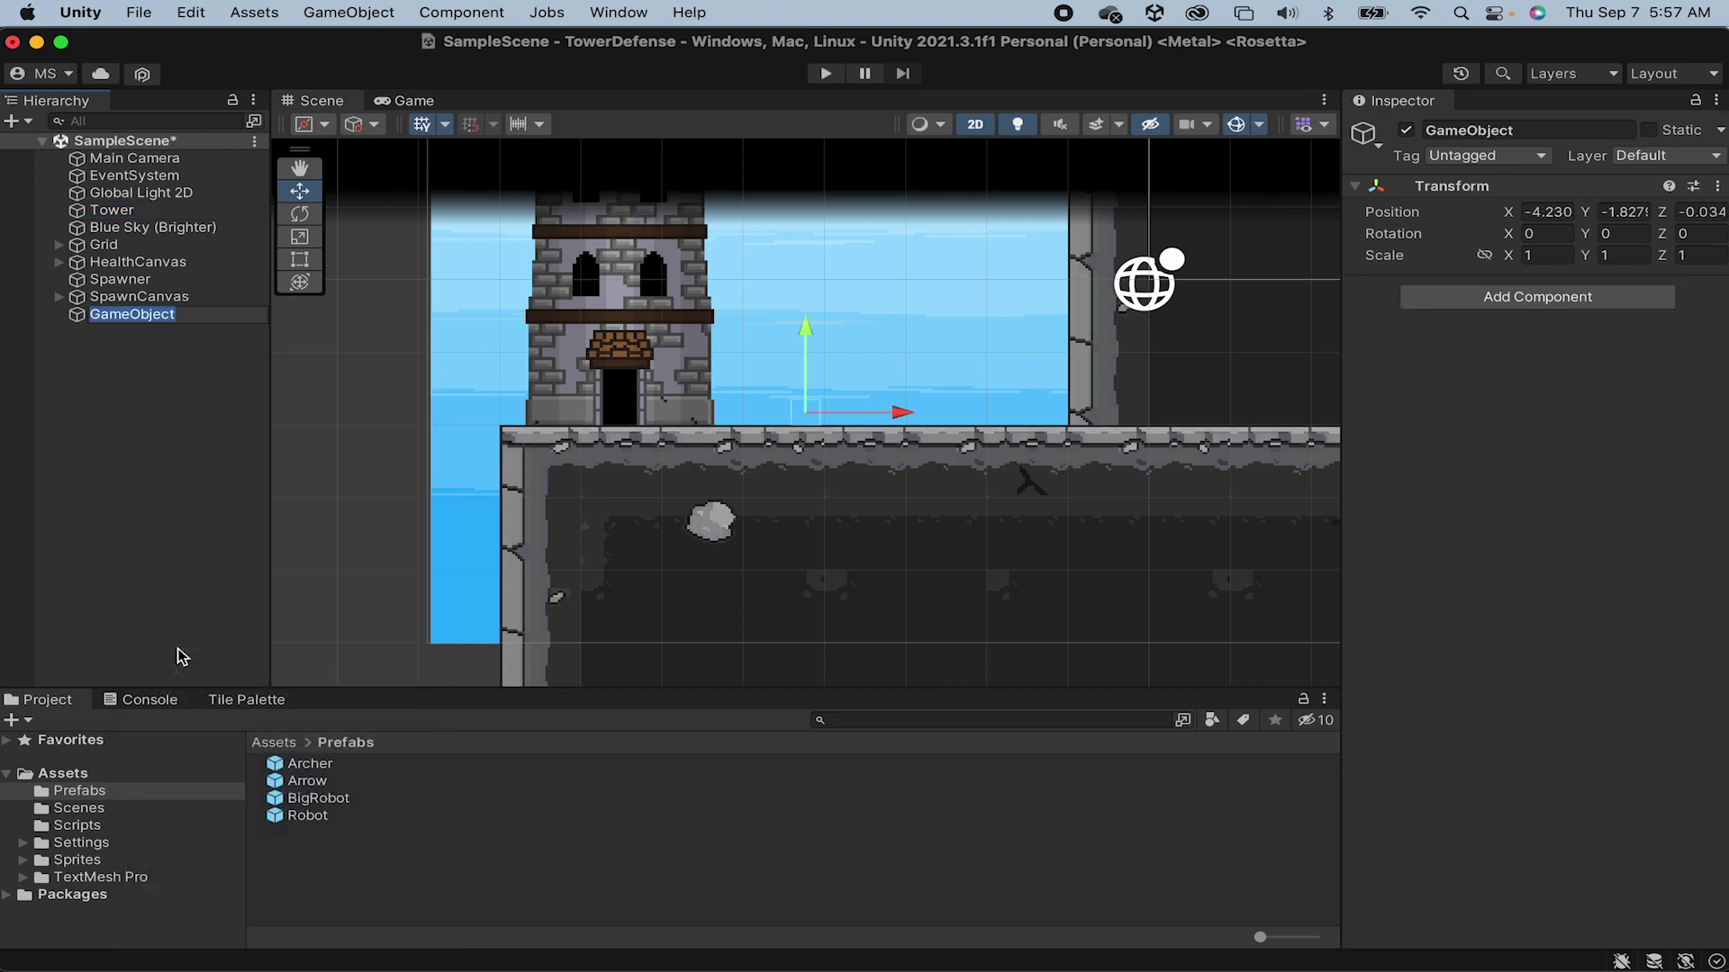
{"action": "type", "text": "DefenderSpawnPoint"}
{"action": "key", "text": "Return"}
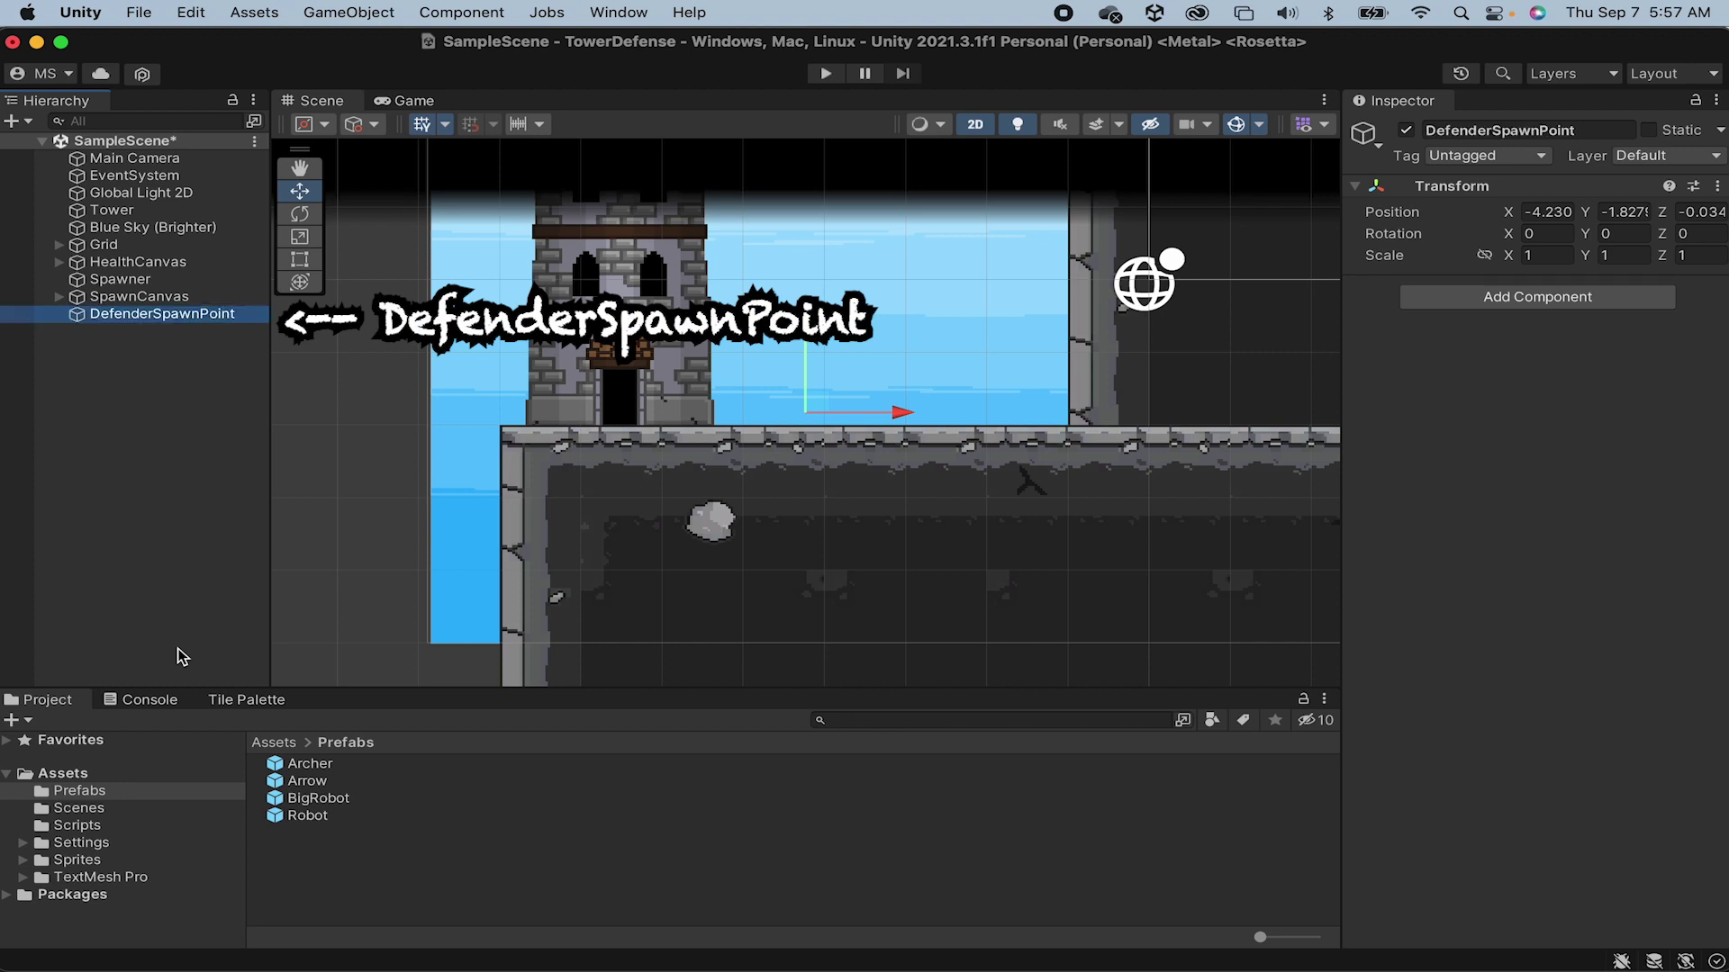
{"action": "left_click", "coordinate": [1364, 135]}
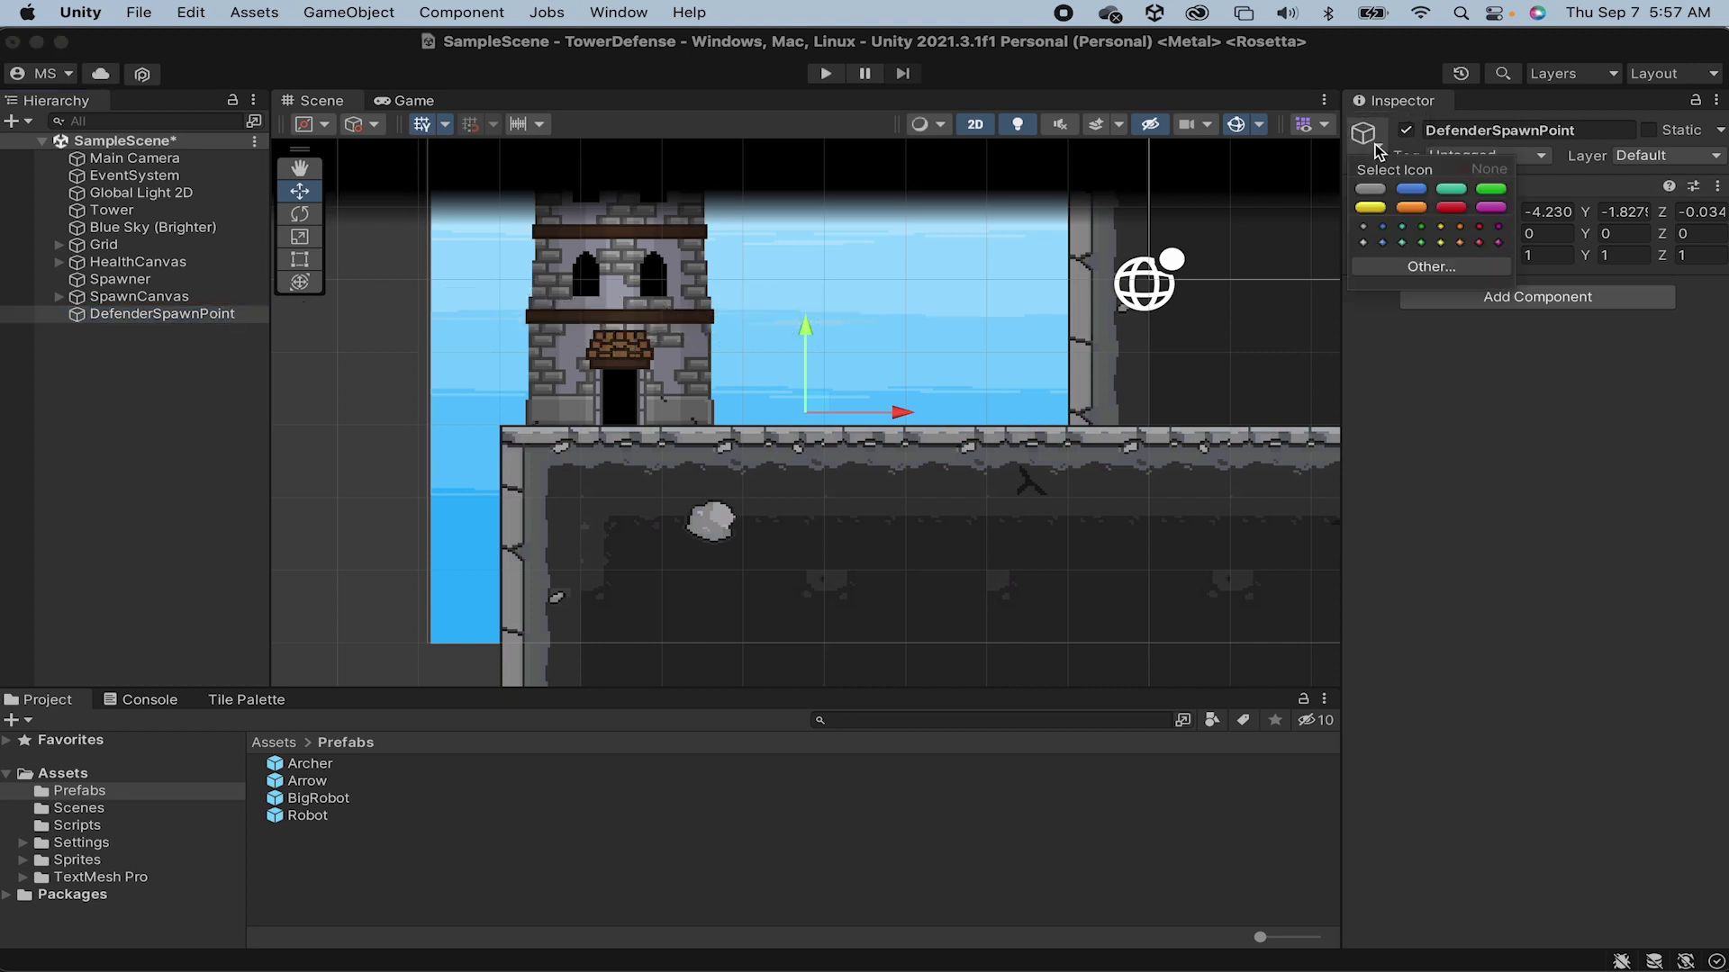
{"action": "left_click", "coordinate": [1385, 241]}
Step: Move DefenderSpawnPoint onto the tower door and set it as SpawnCanvas's Spawn Point
{"action": "left_click_drag", "start_coordinate": [813, 397], "coordinate": [626, 384]}
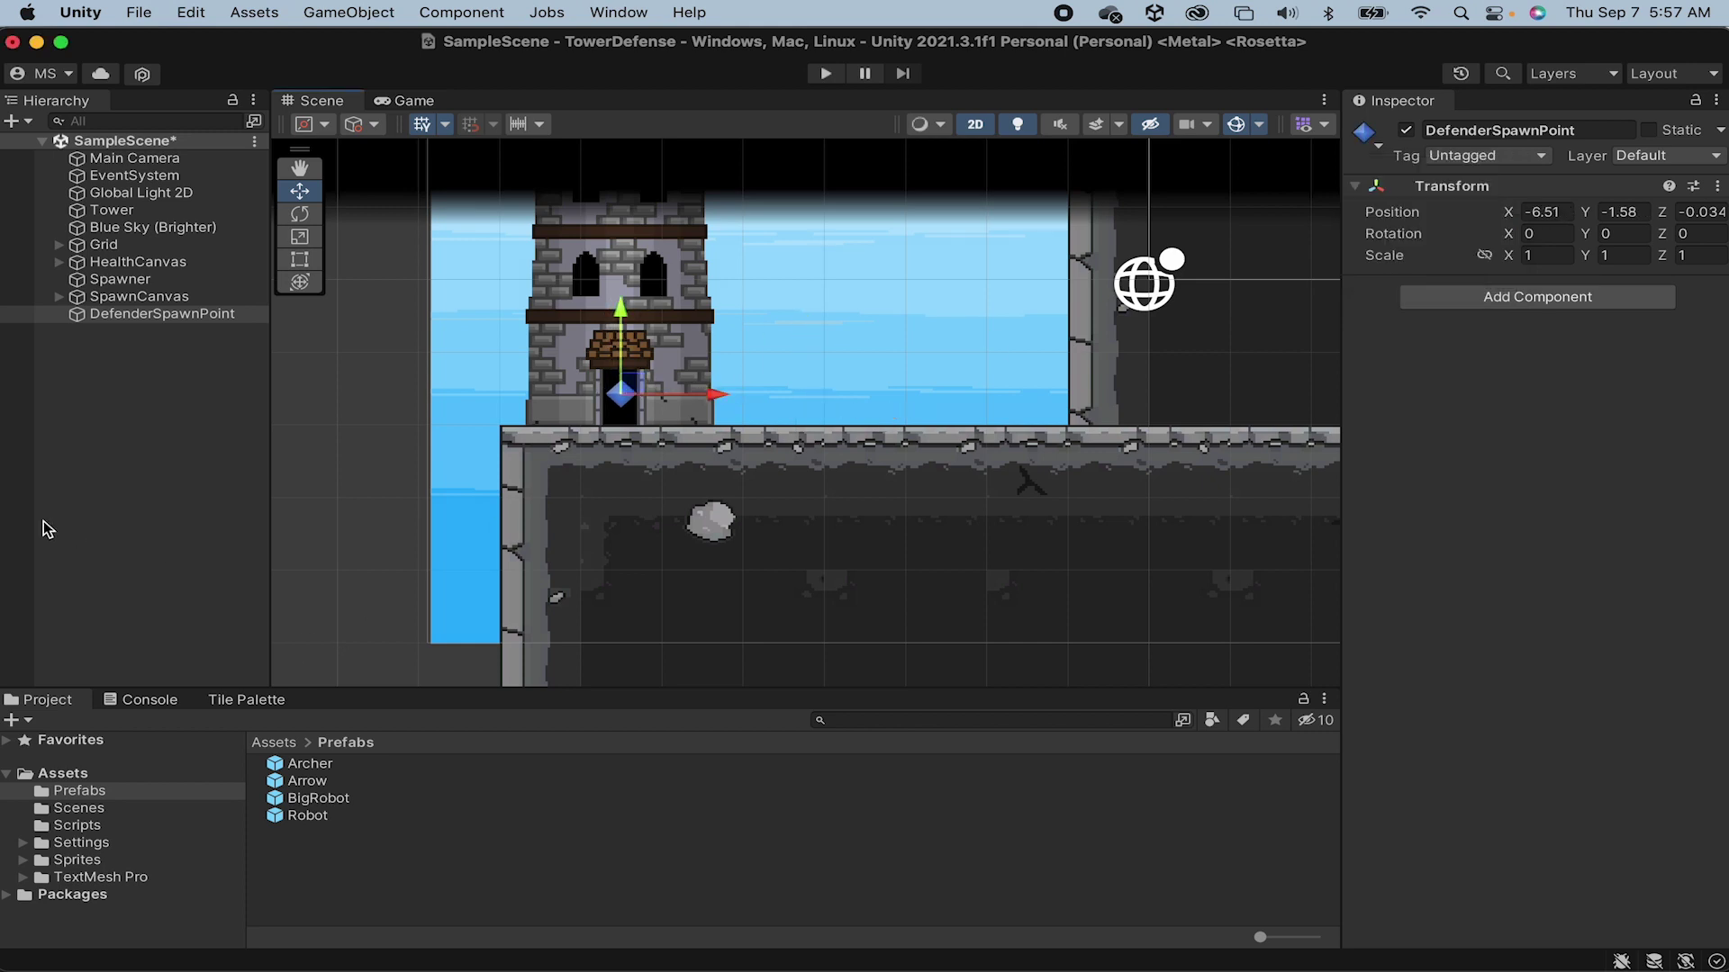
{"action": "left_click", "coordinate": [140, 297]}
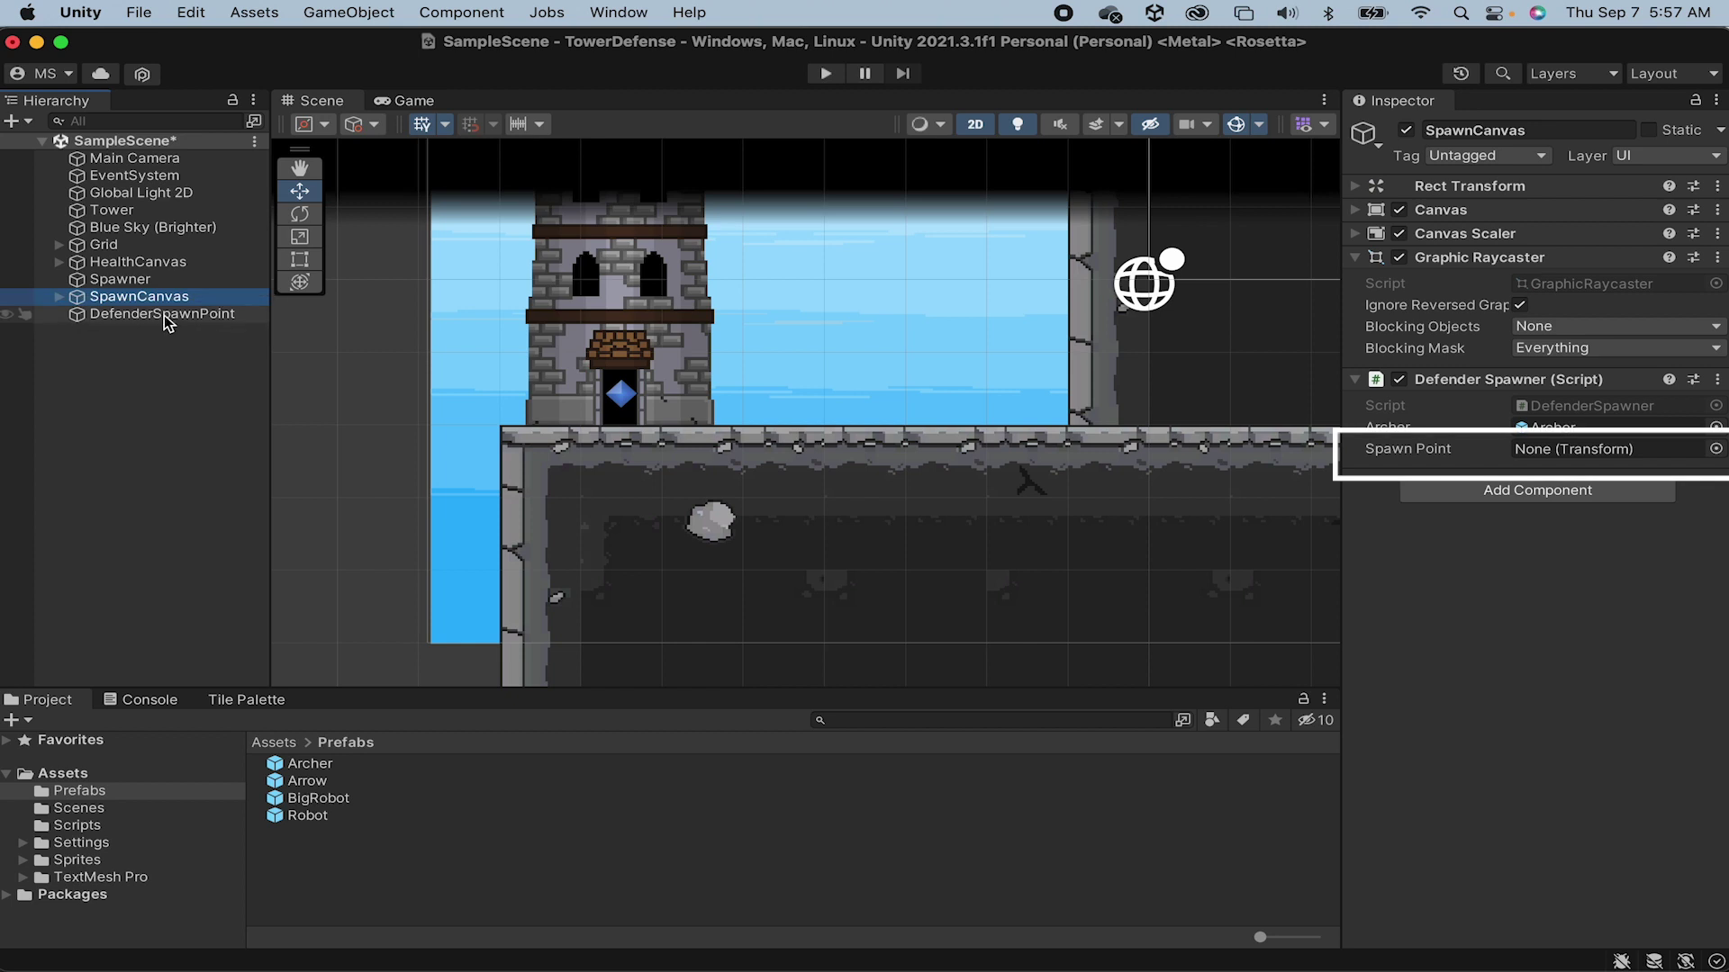
{"action": "left_click_drag", "start_coordinate": [163, 314], "coordinate": [1540, 454]}
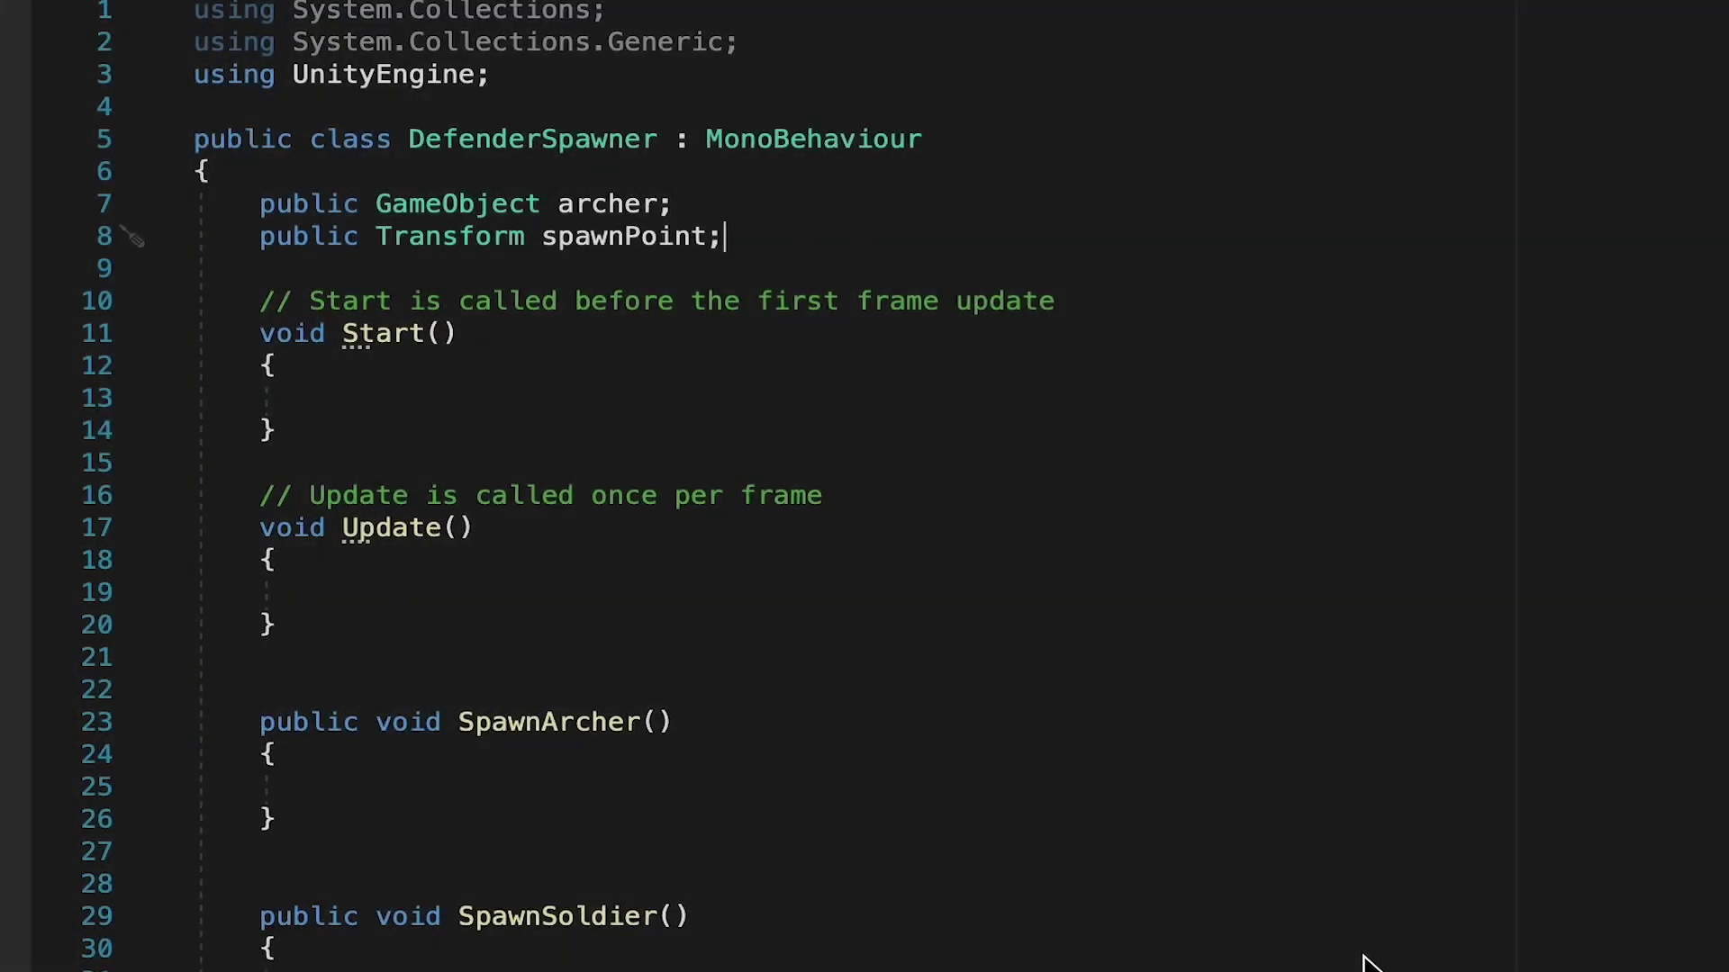
Step: Write Instantiate(archer, spawnPoint.position, Quaternion.identity) inside SpawnArcher
{"action": "left_click", "coordinate": [445, 783]}
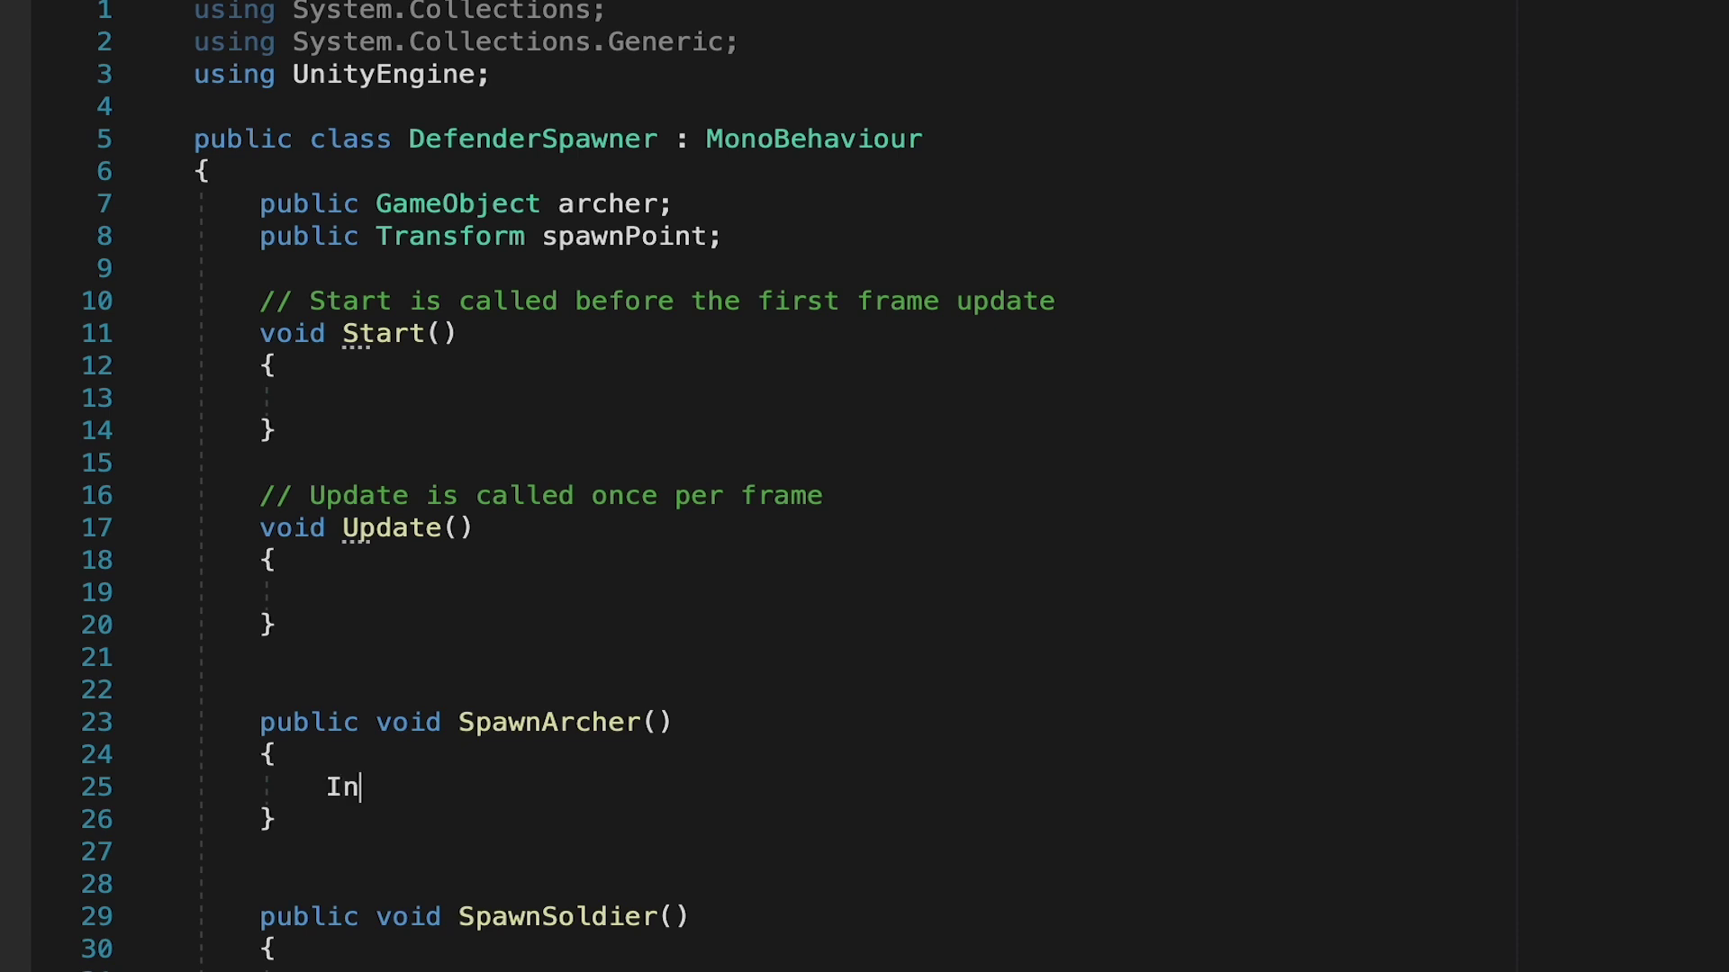
{"action": "type", "text": "st"}
{"action": "key", "text": "Tab"}
{"action": "type", "text": "("}
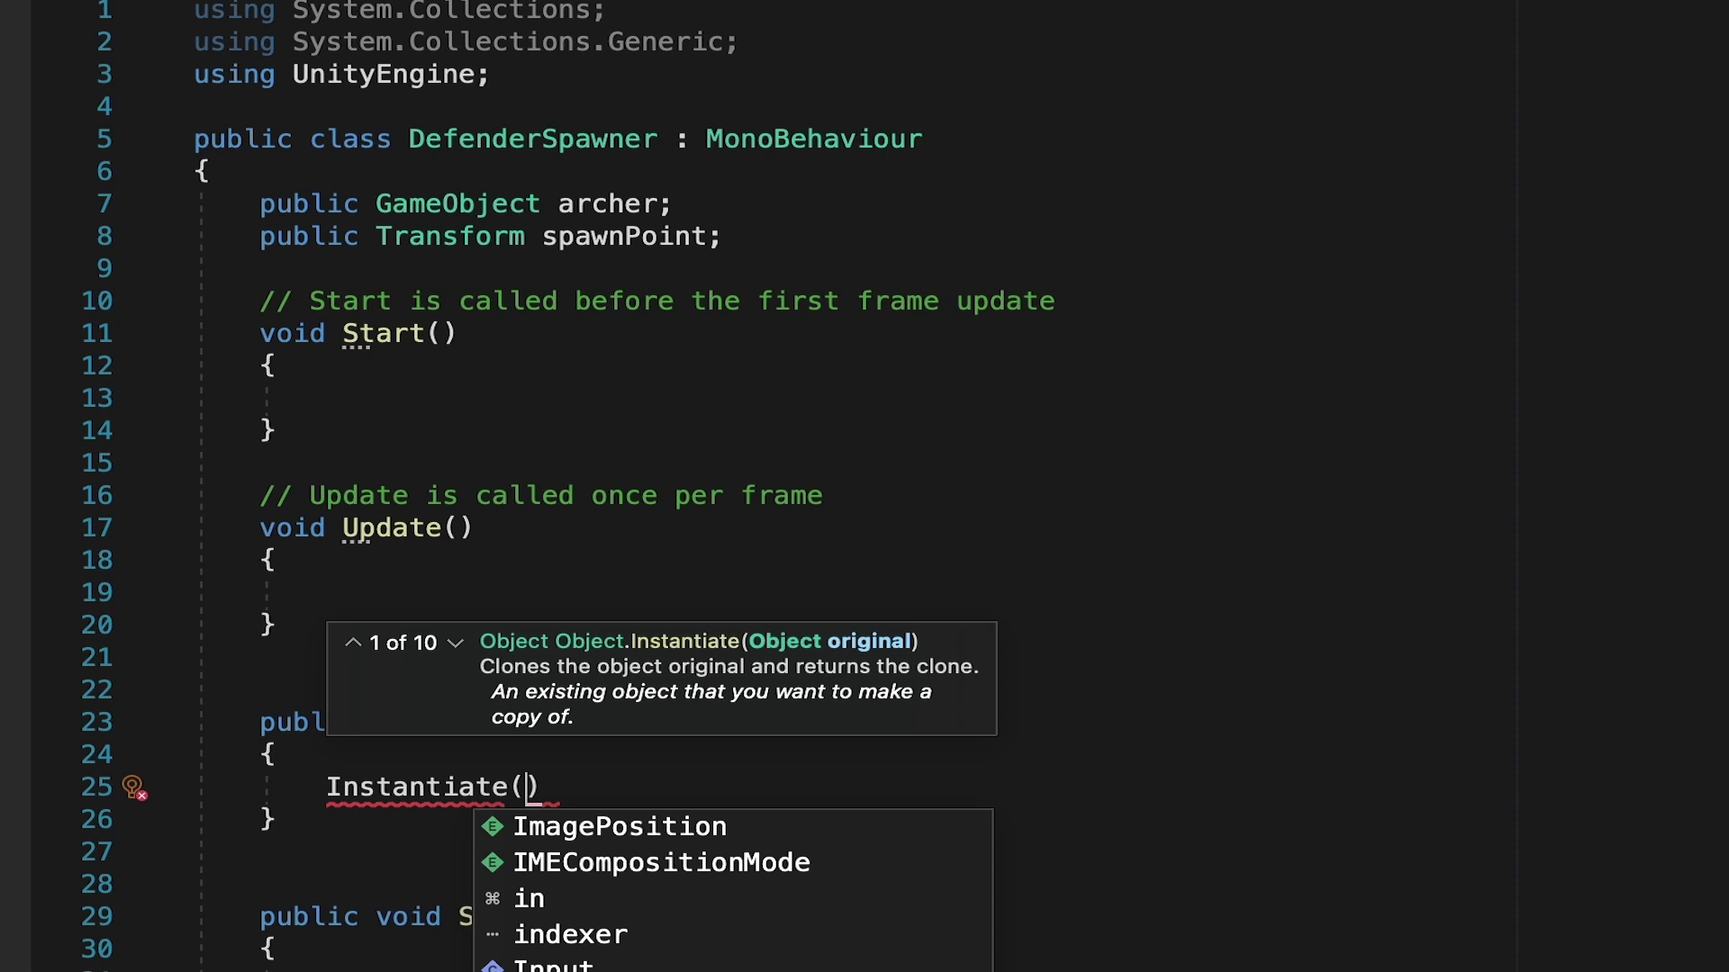
{"action": "type", "text": "archer"}
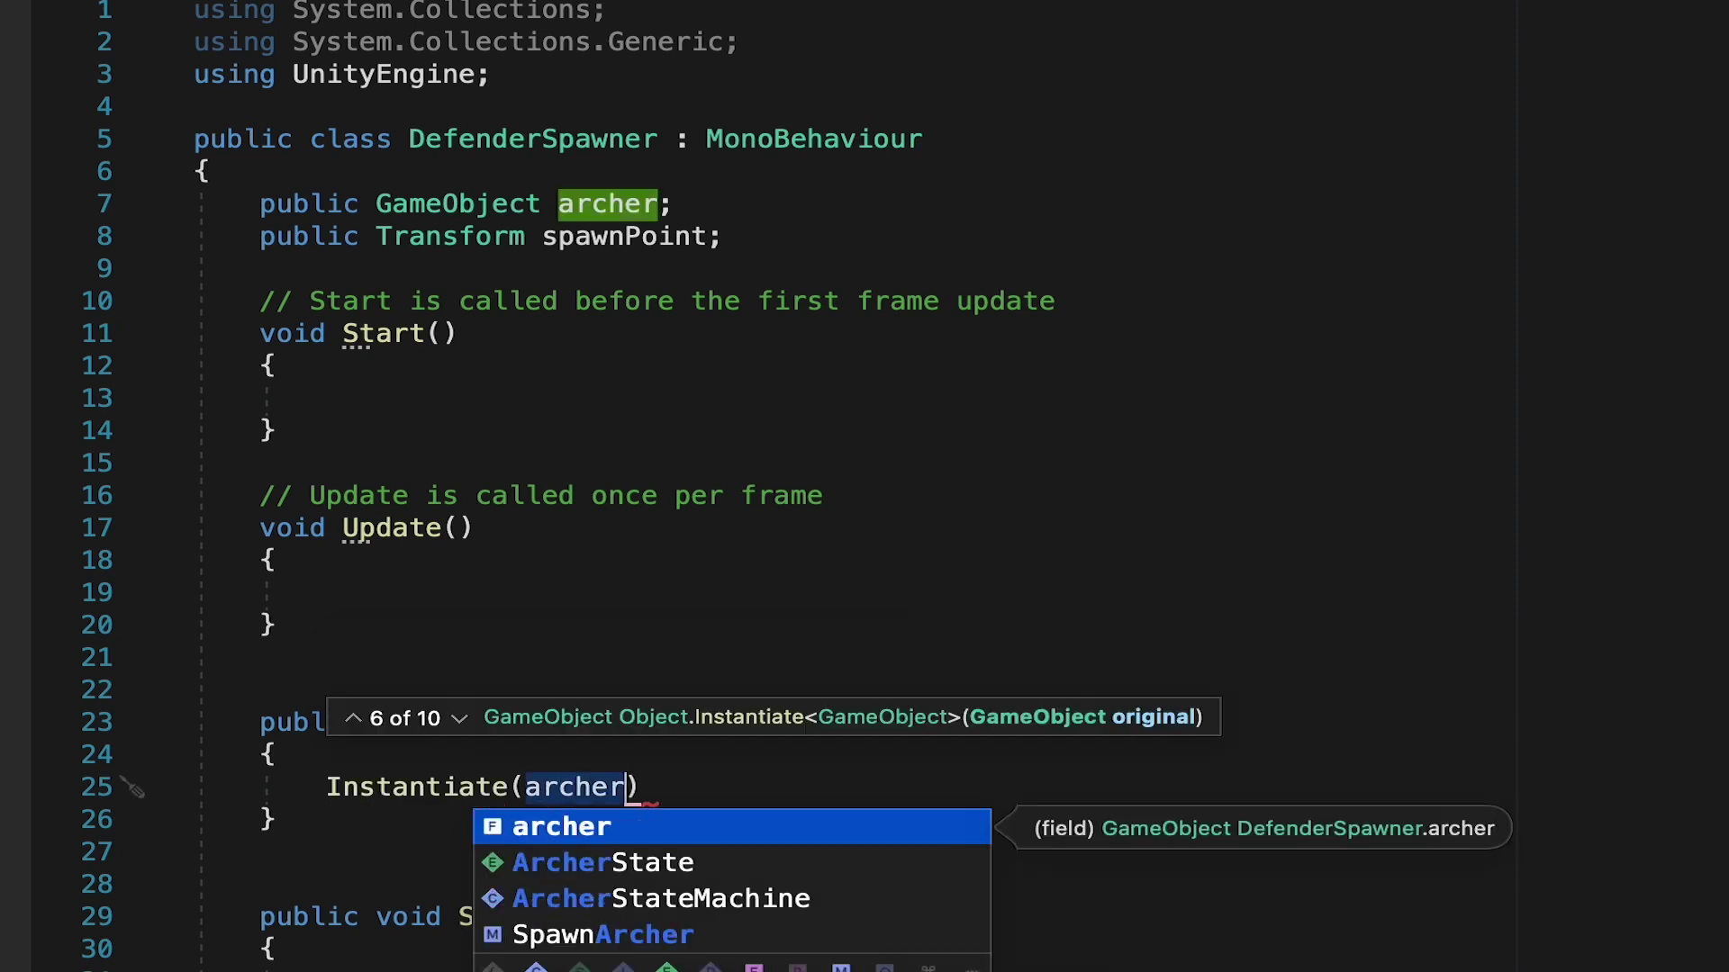
{"action": "type", "text": ", "}
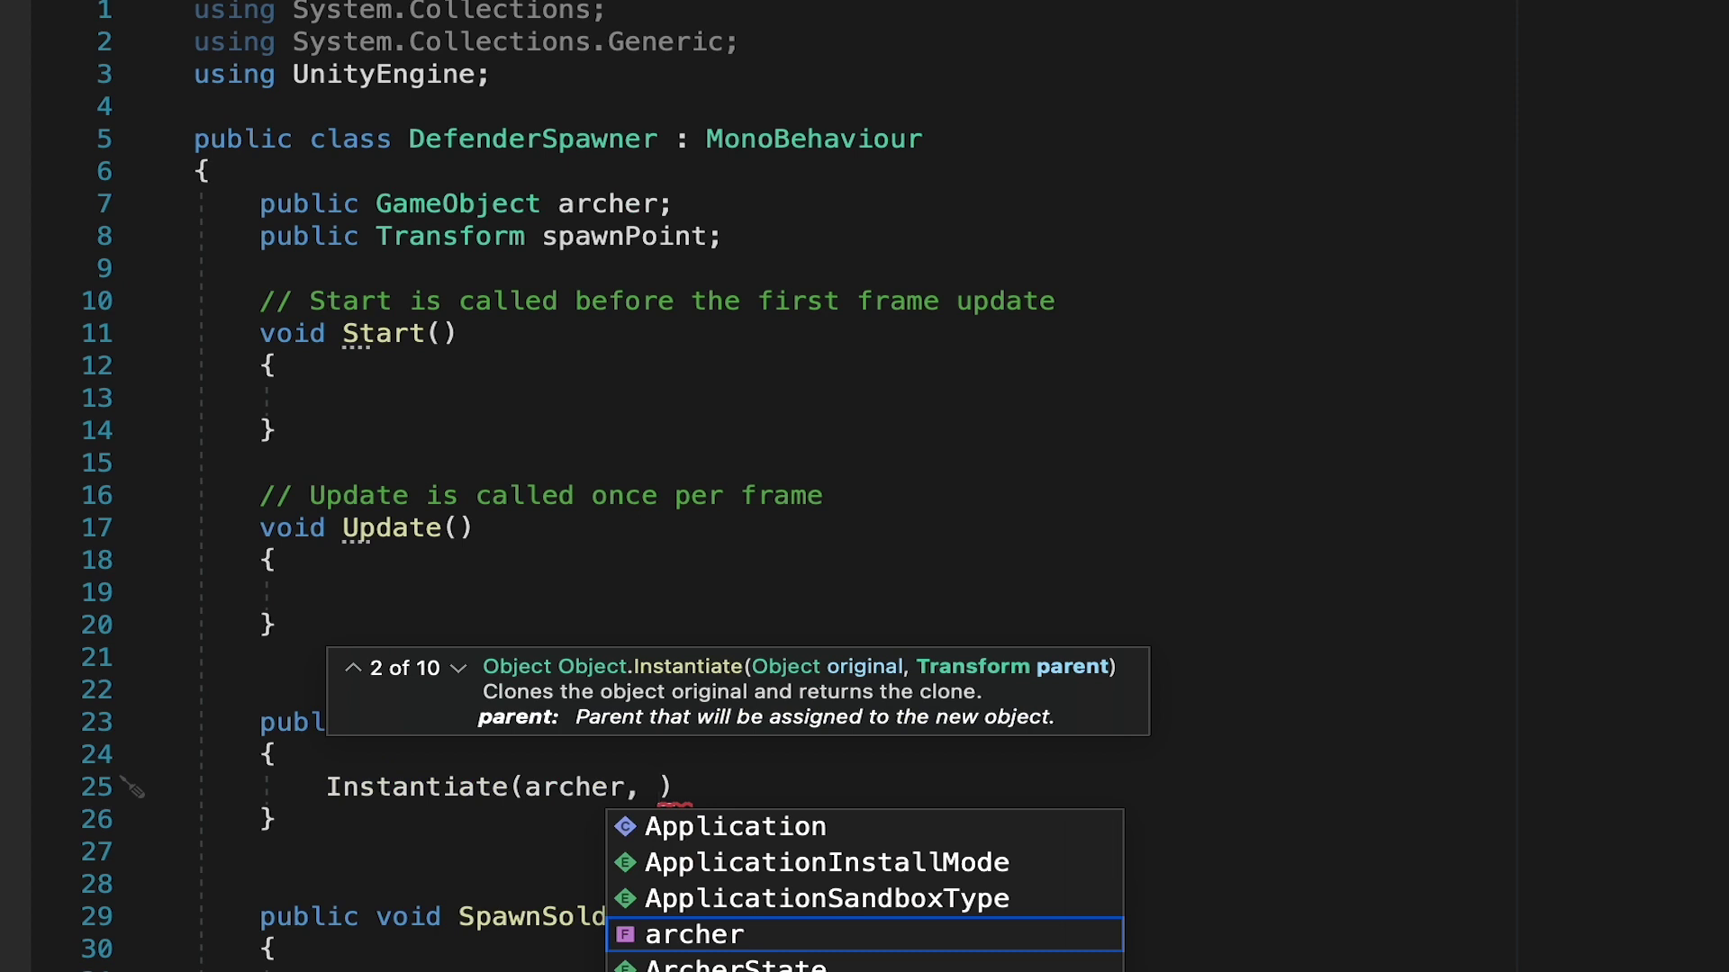
{"action": "type", "text": "spawnPoint"}
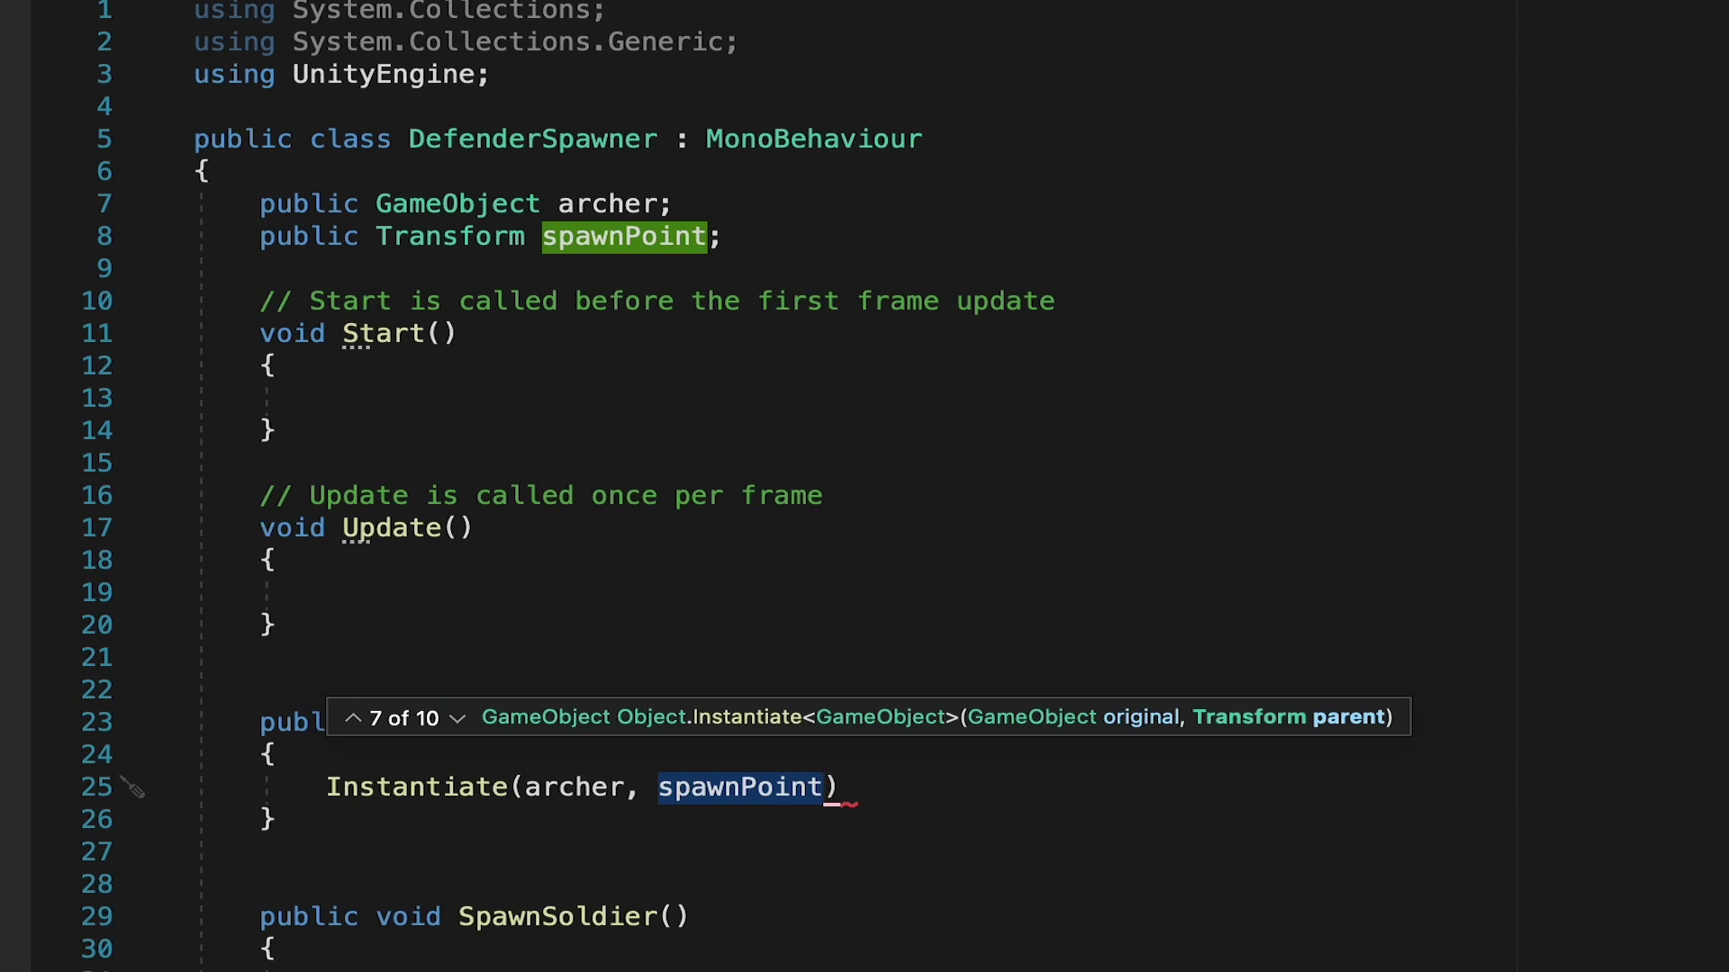
{"action": "type", "text": "."}
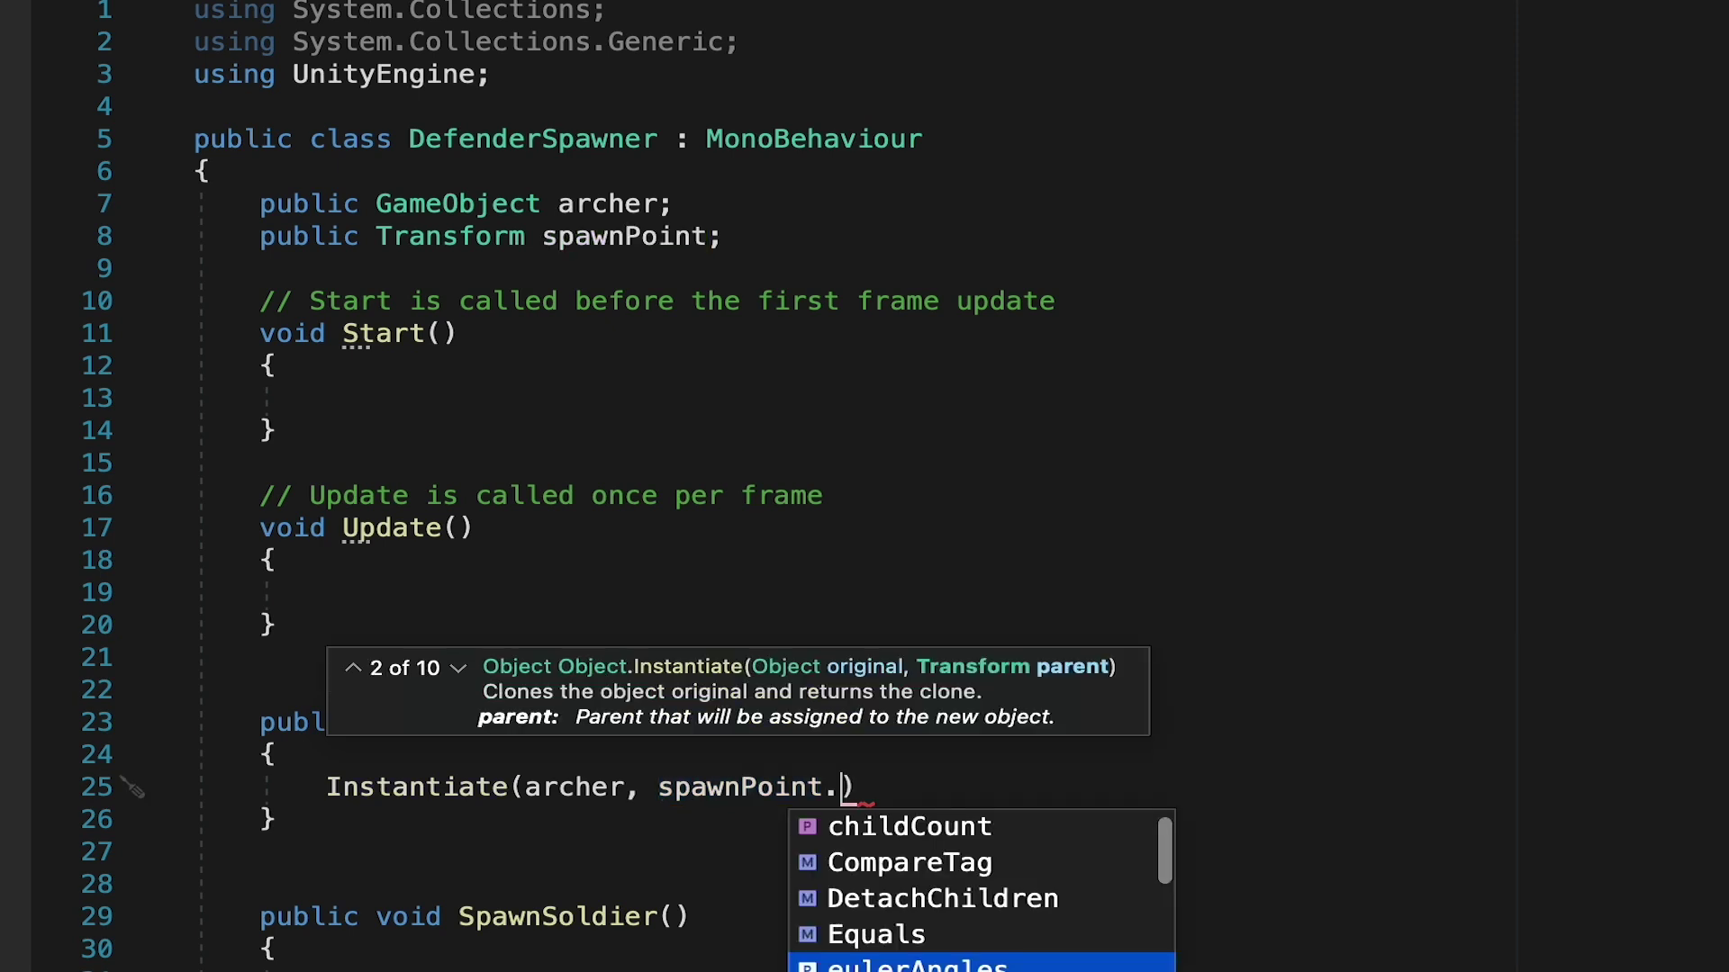
{"action": "type", "text": "position"}
{"action": "type", "text": ", Quaternion"}
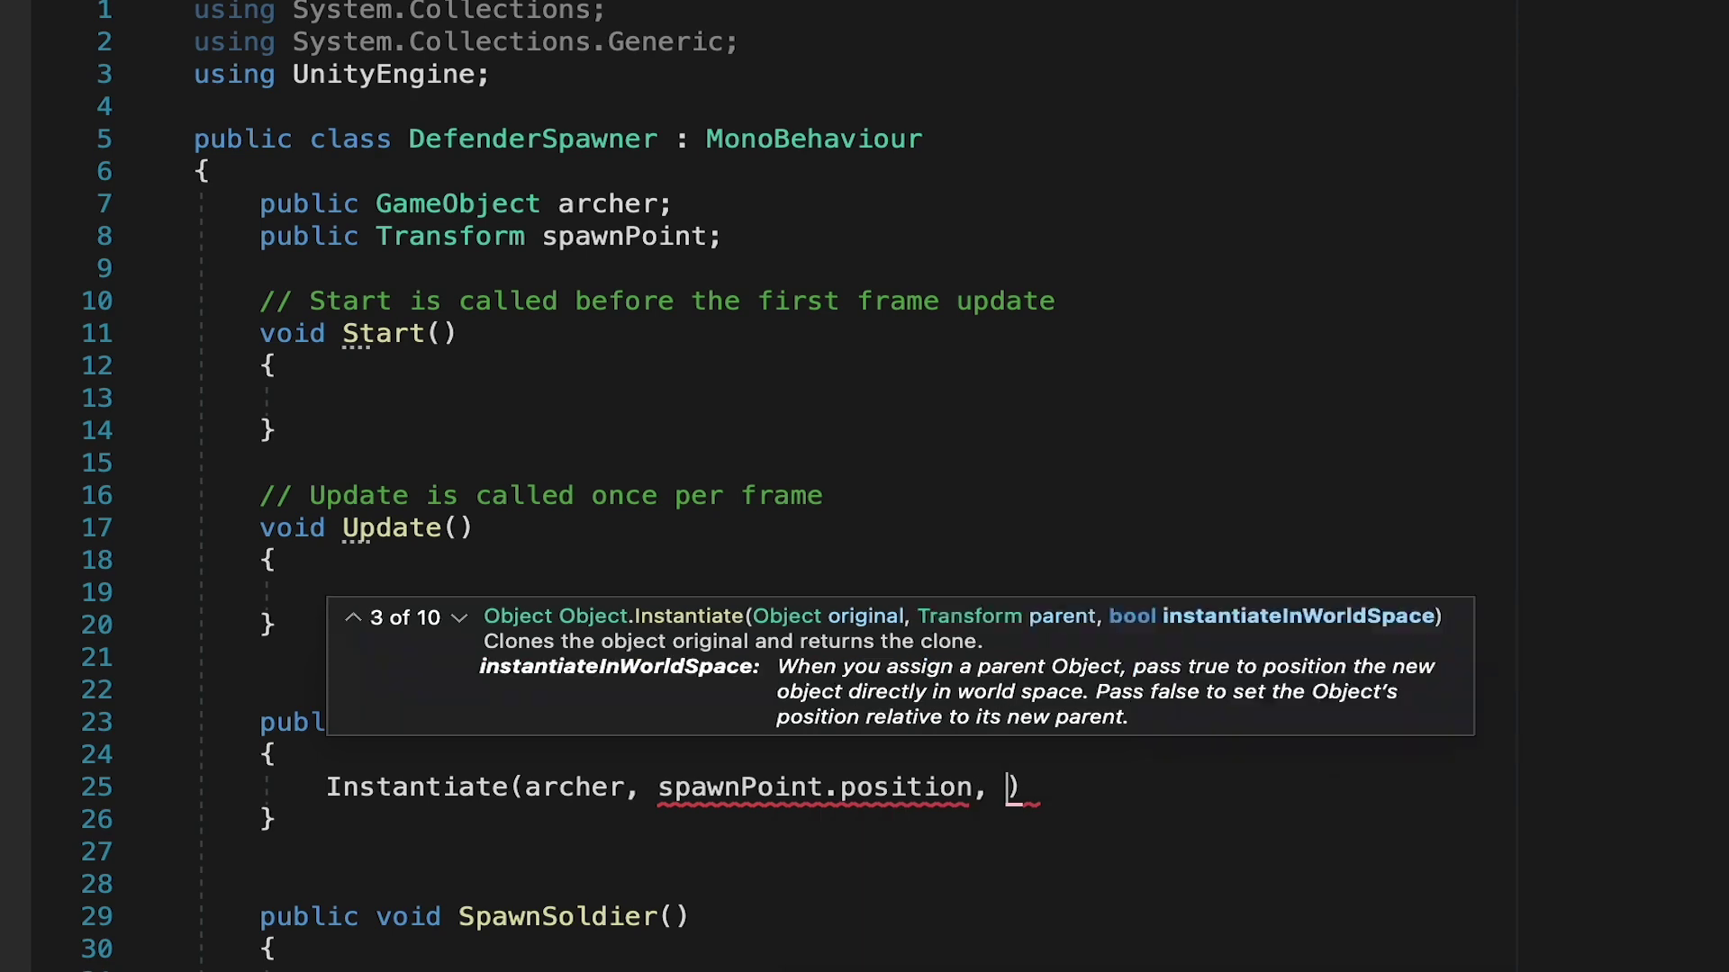
{"action": "type", "text": ".ide"}
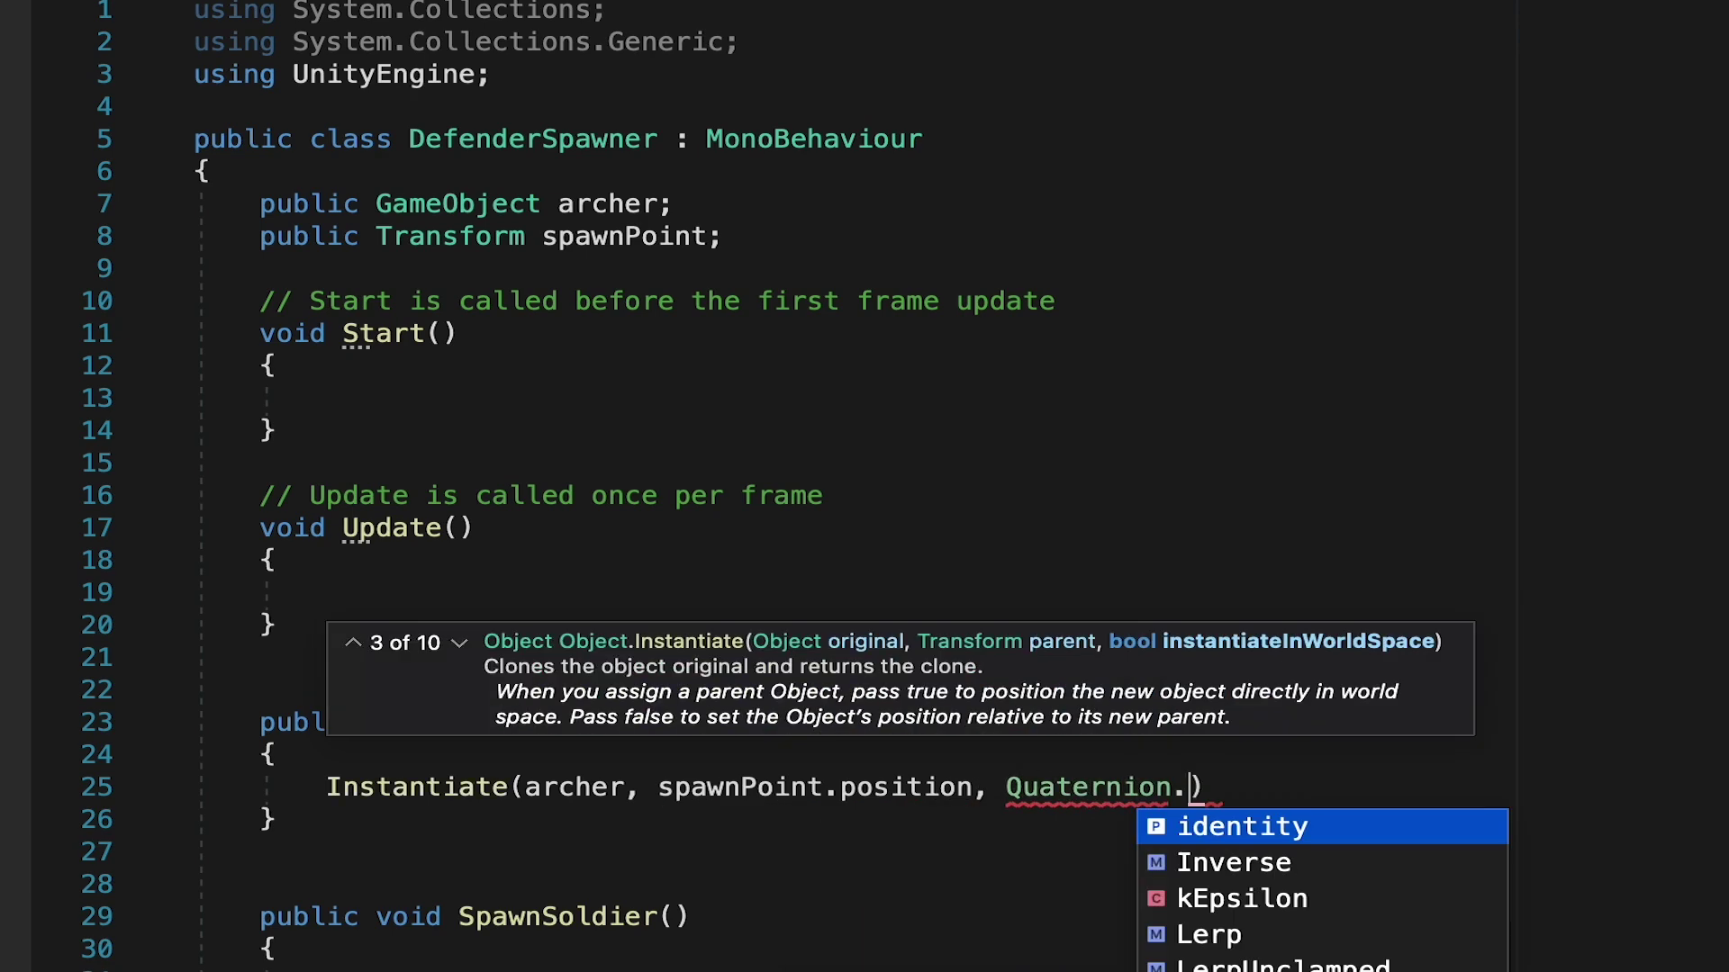
{"action": "key", "text": "Tab"}
{"action": "type", "text": ")"}
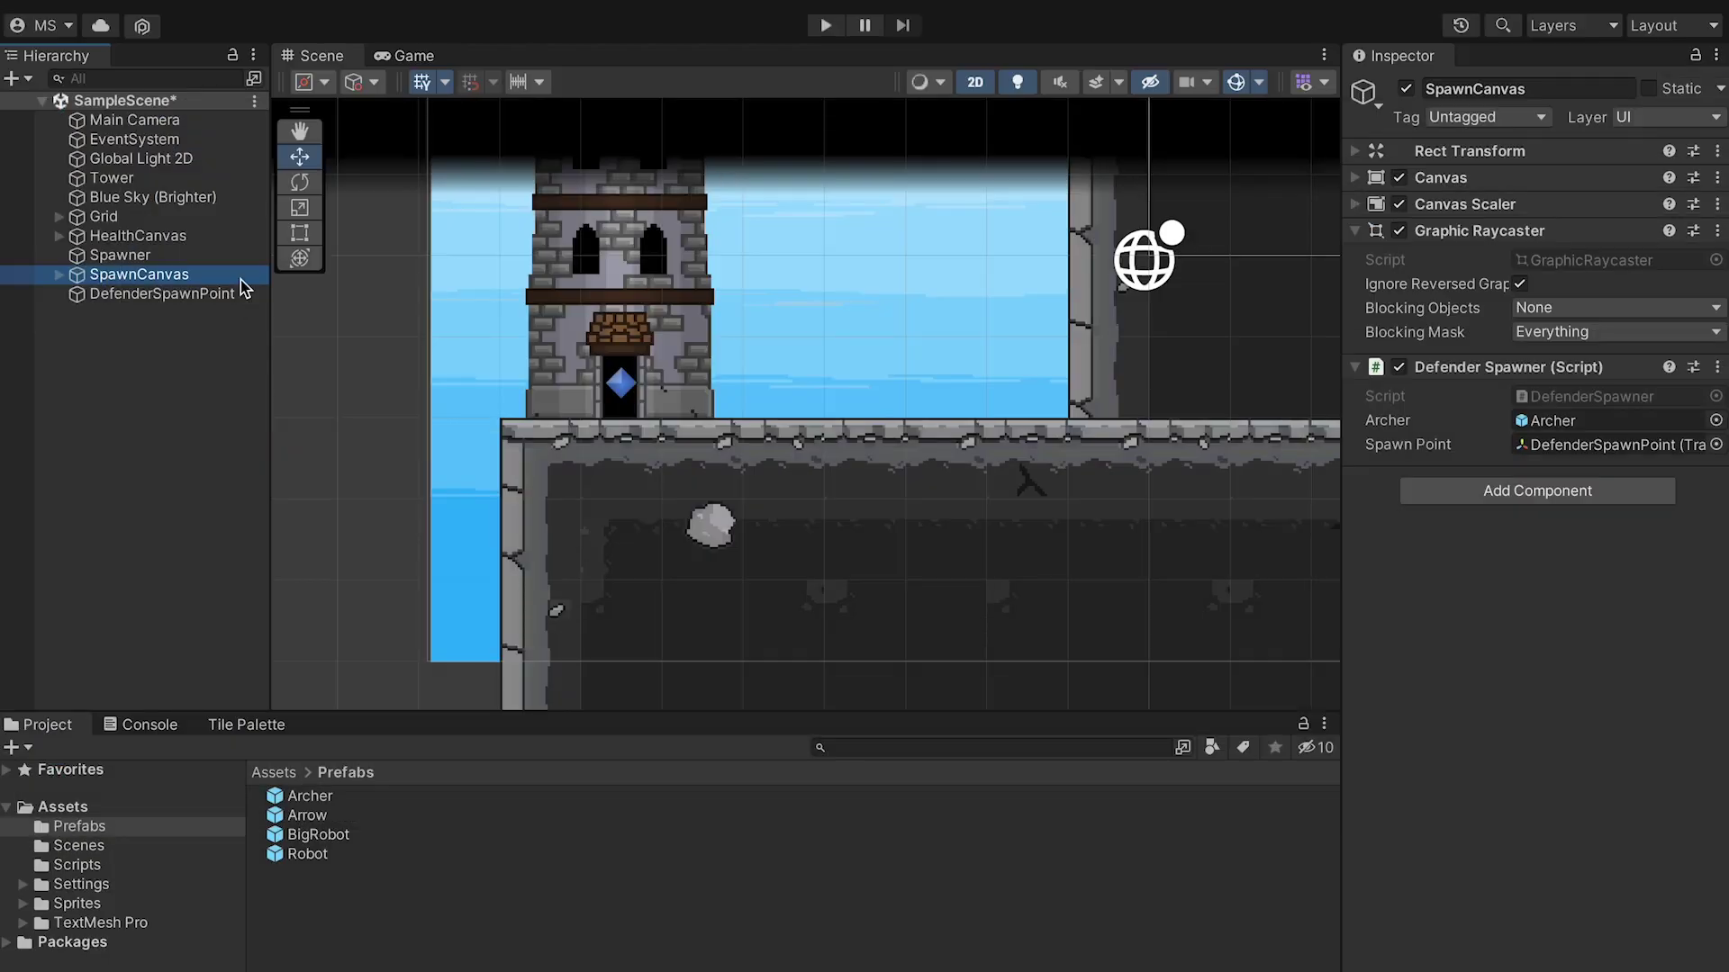
Step: Add an On Click entry to ArcherButton targeting SpawnCanvas
{"action": "double_click", "coordinate": [153, 280]}
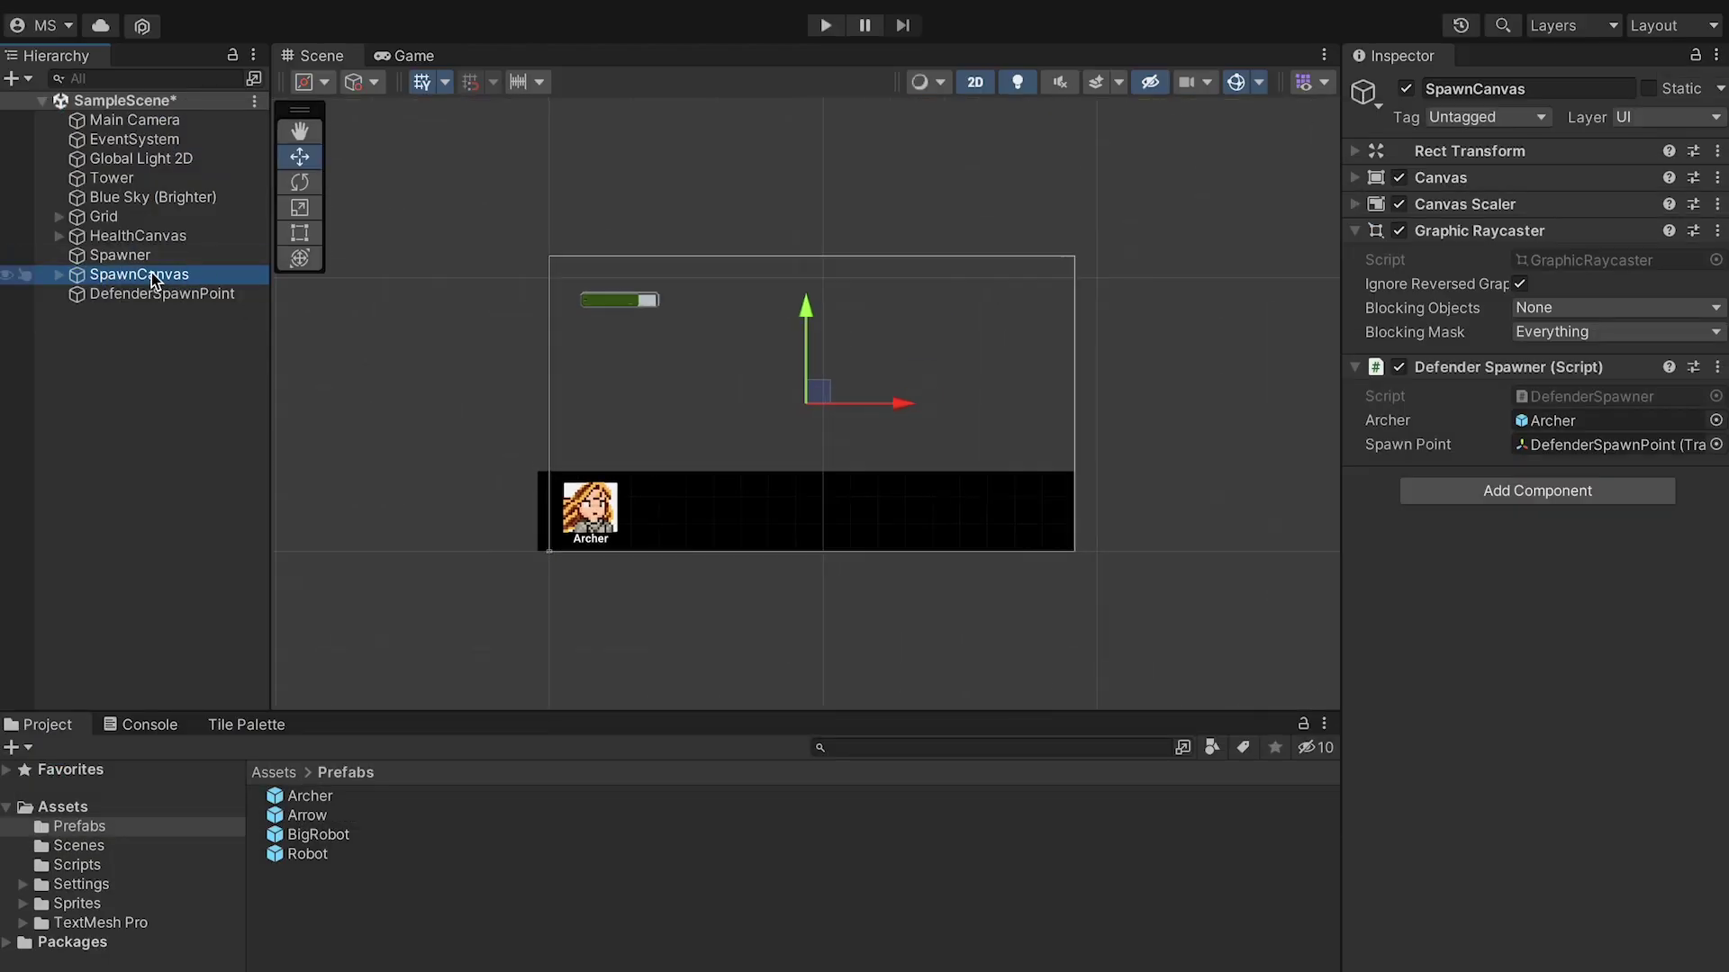
{"action": "scroll", "coordinate": [780, 468], "scroll_direction": "up", "scroll_amount": 3}
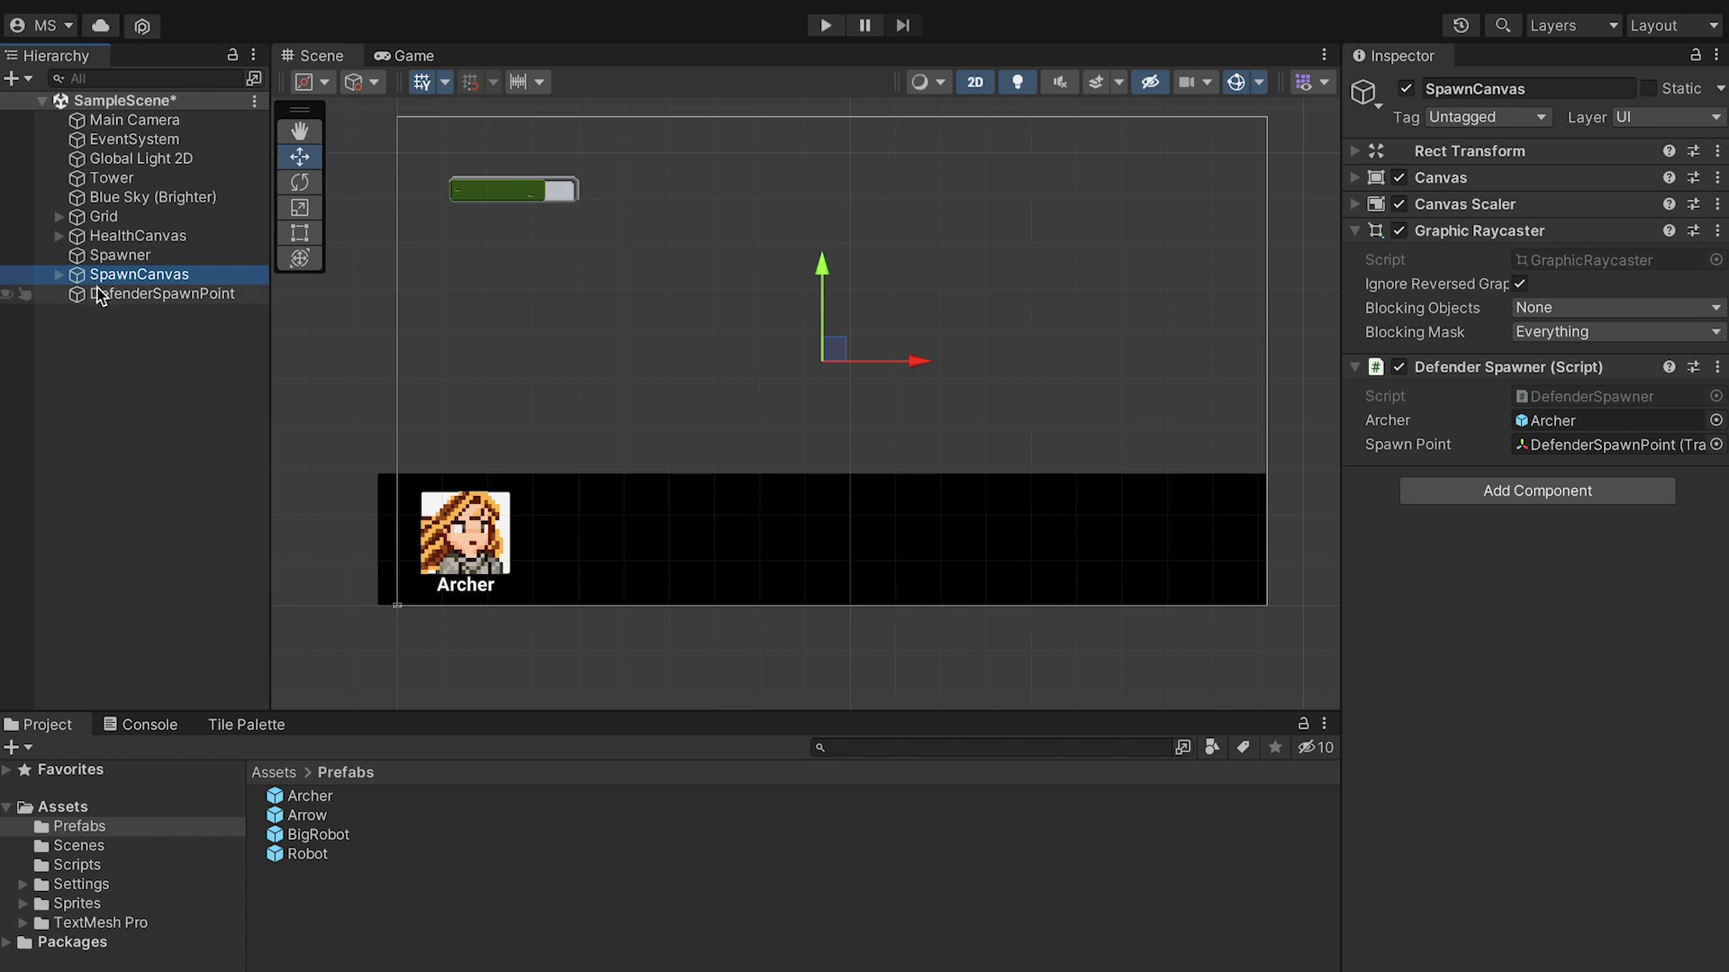
{"action": "left_click", "coordinate": [58, 275]}
{"action": "left_click", "coordinate": [182, 314]}
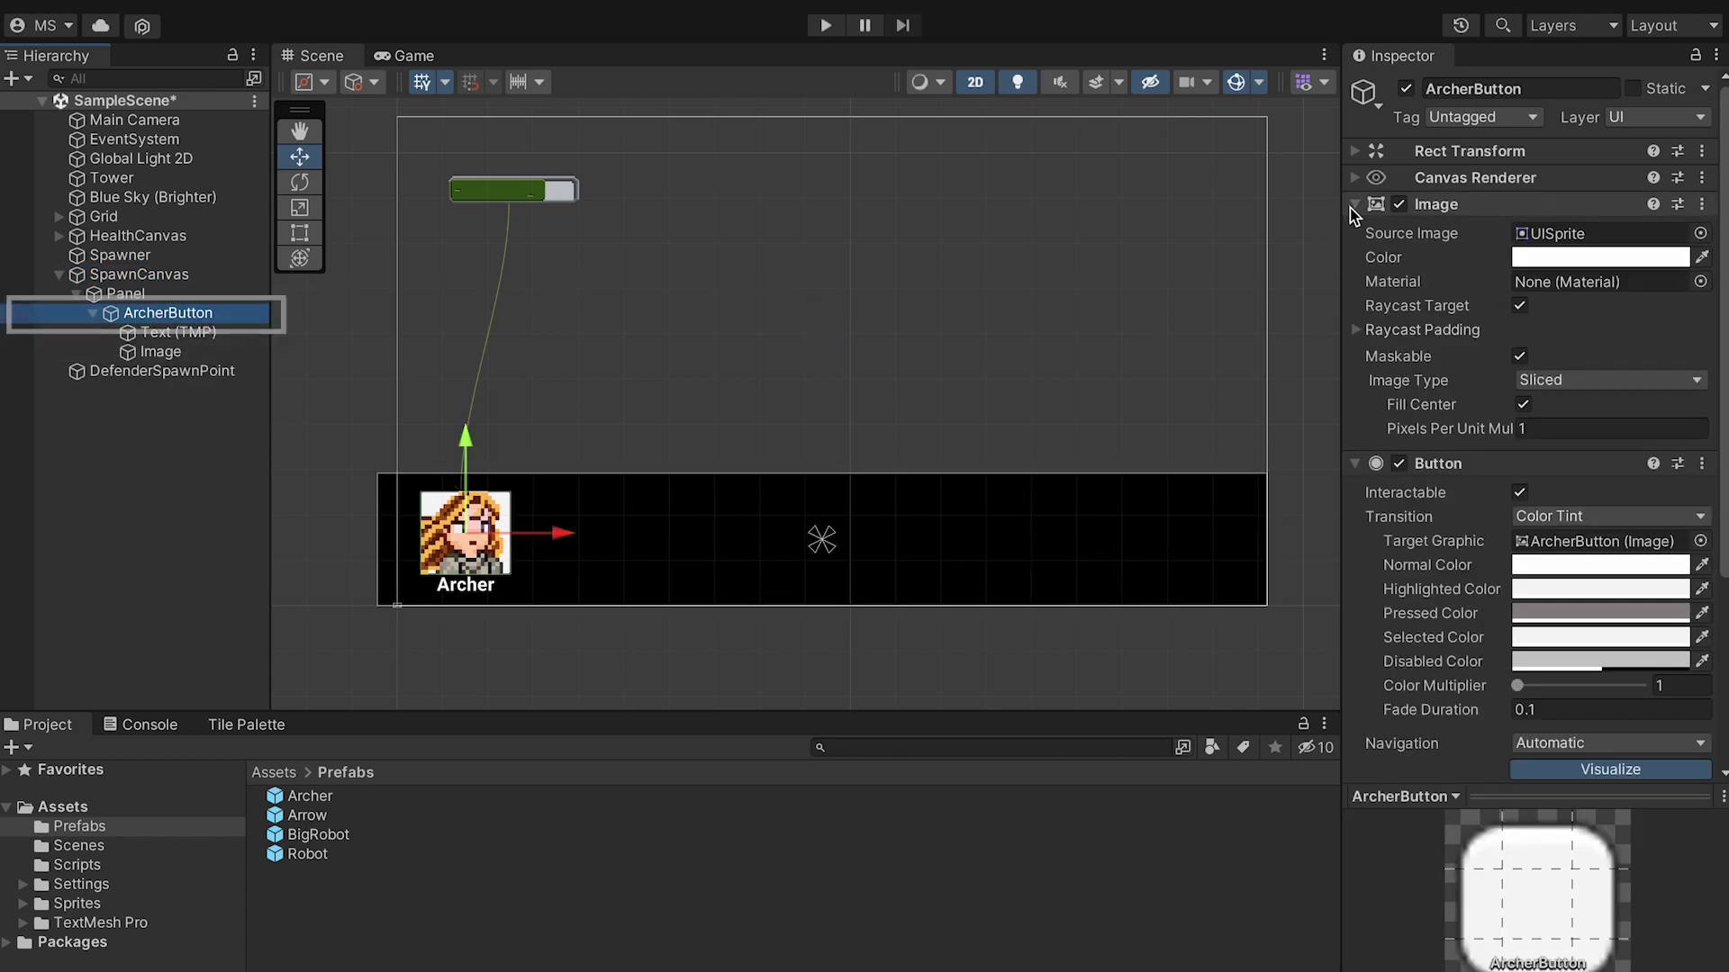
{"action": "left_click", "coordinate": [1435, 204]}
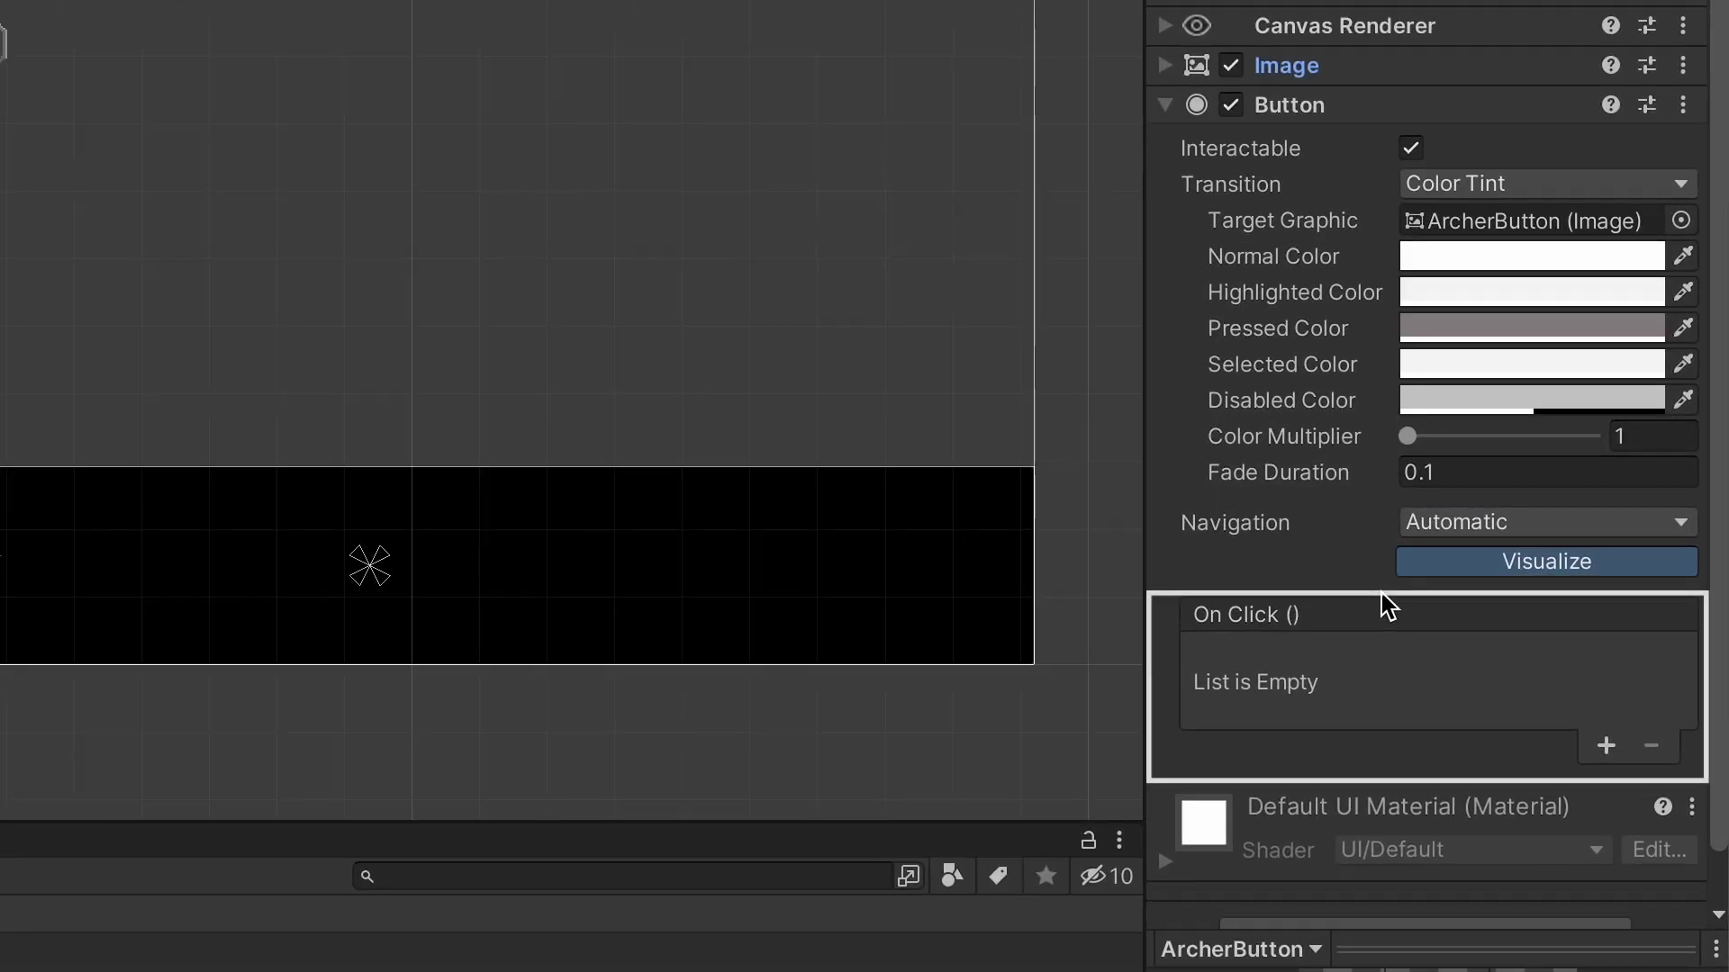
{"action": "left_click", "coordinate": [1606, 747]}
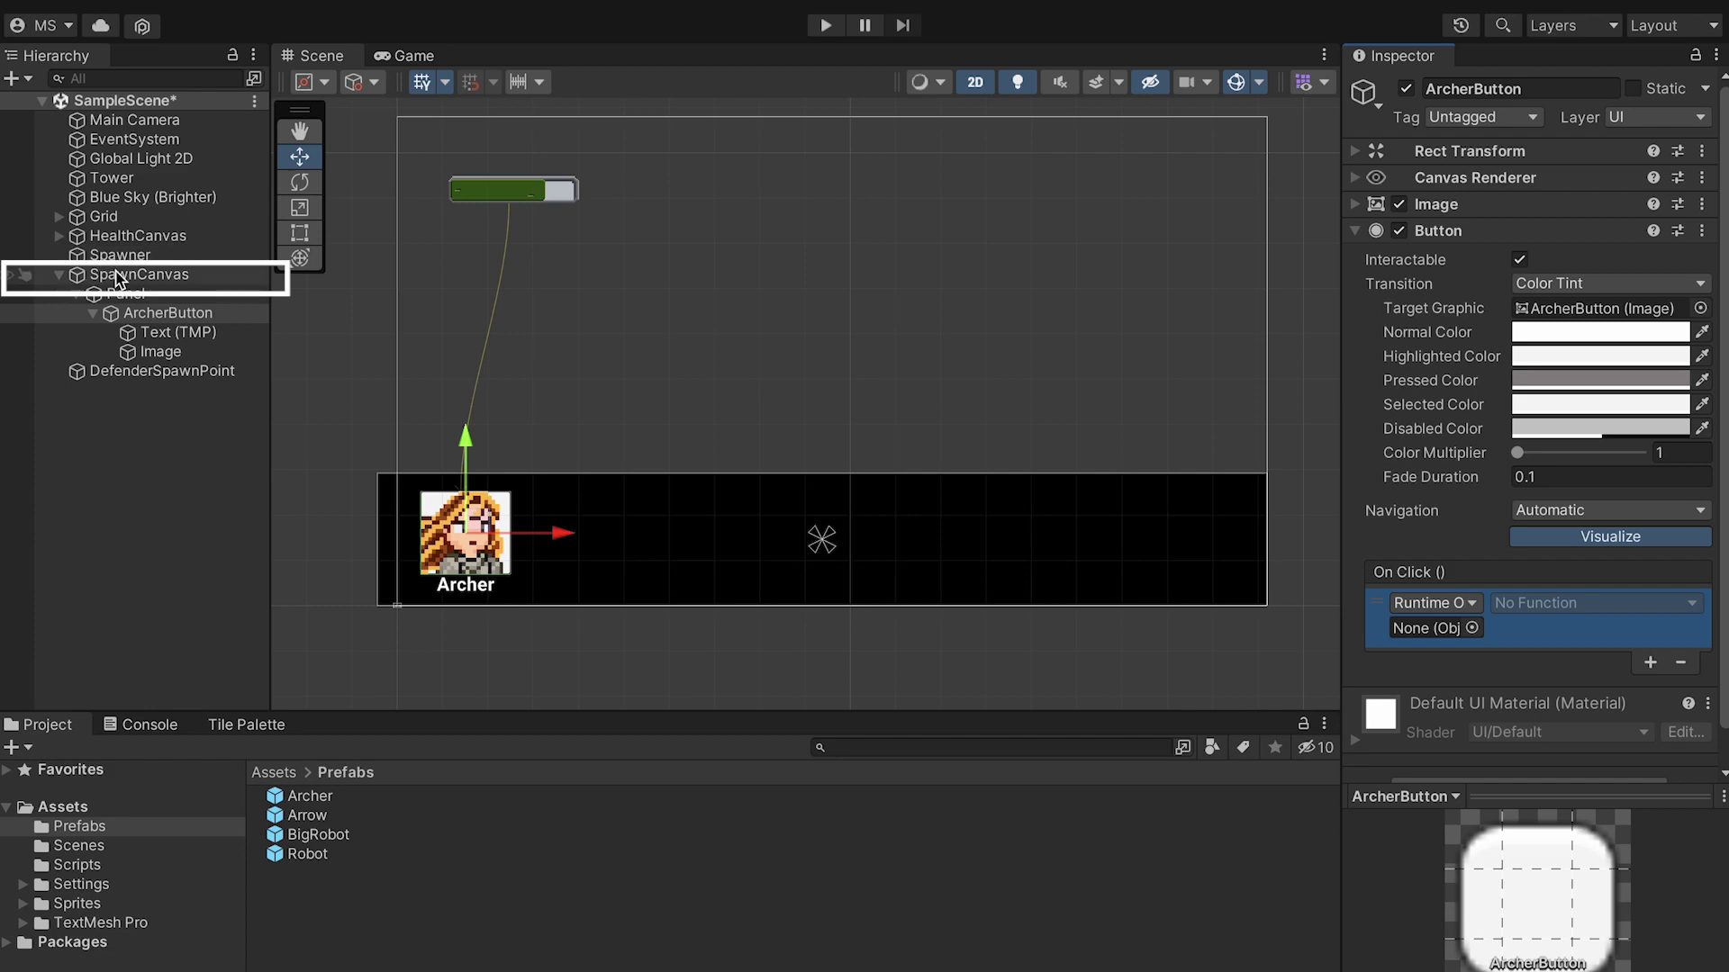
{"action": "left_click_drag", "start_coordinate": [1217, 513], "coordinate": [1436, 627]}
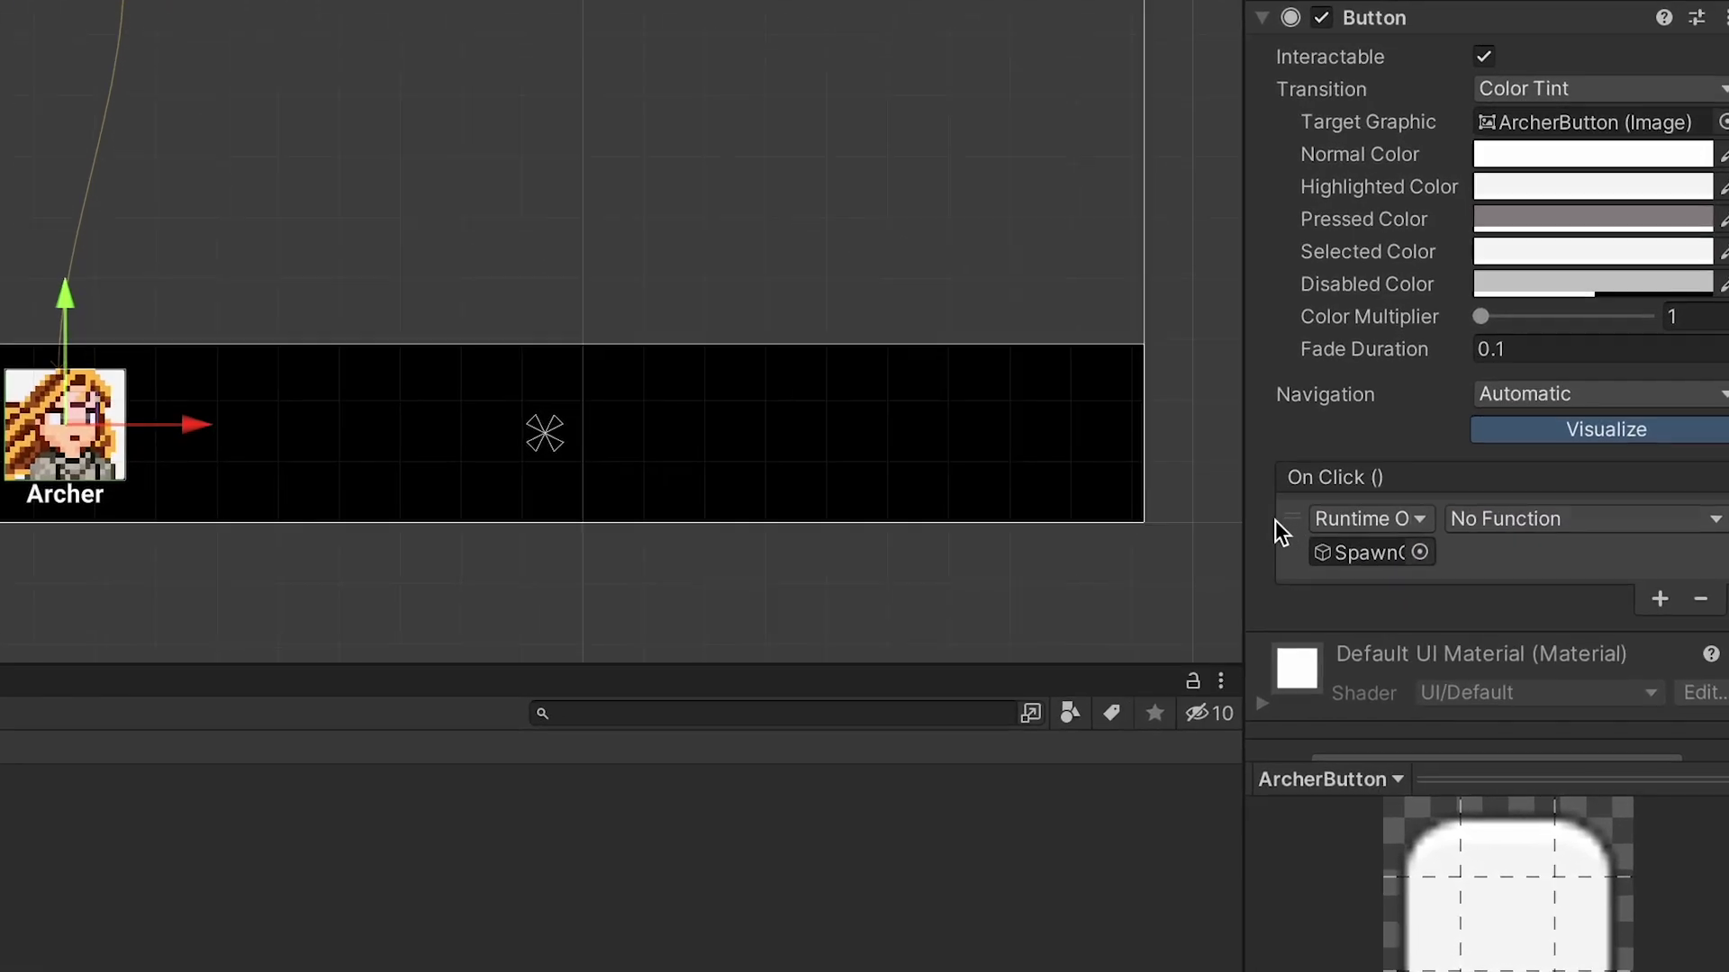
Step: Set the On Click function to DefenderSpawner > SpawnArcher ()
{"action": "left_click_drag", "start_coordinate": [1342, 619], "coordinate": [1150, 596]}
{"action": "left_click_drag", "start_coordinate": [851, 441], "coordinate": [745, 433]}
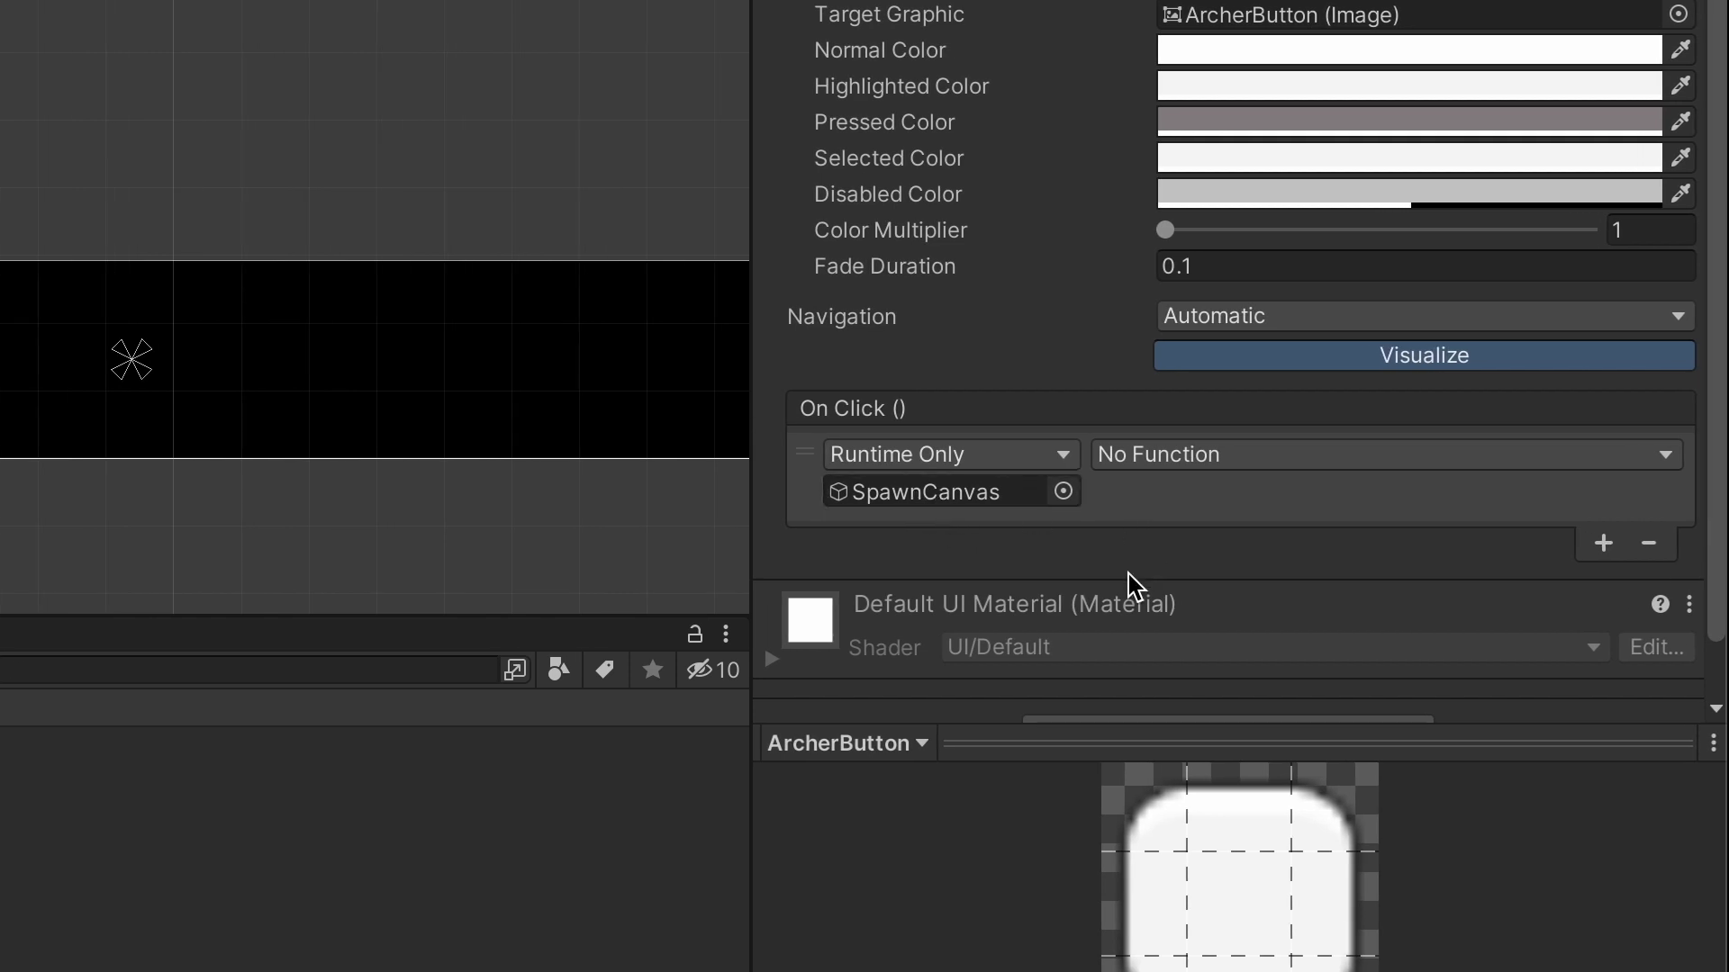
{"action": "left_click", "coordinate": [1181, 466]}
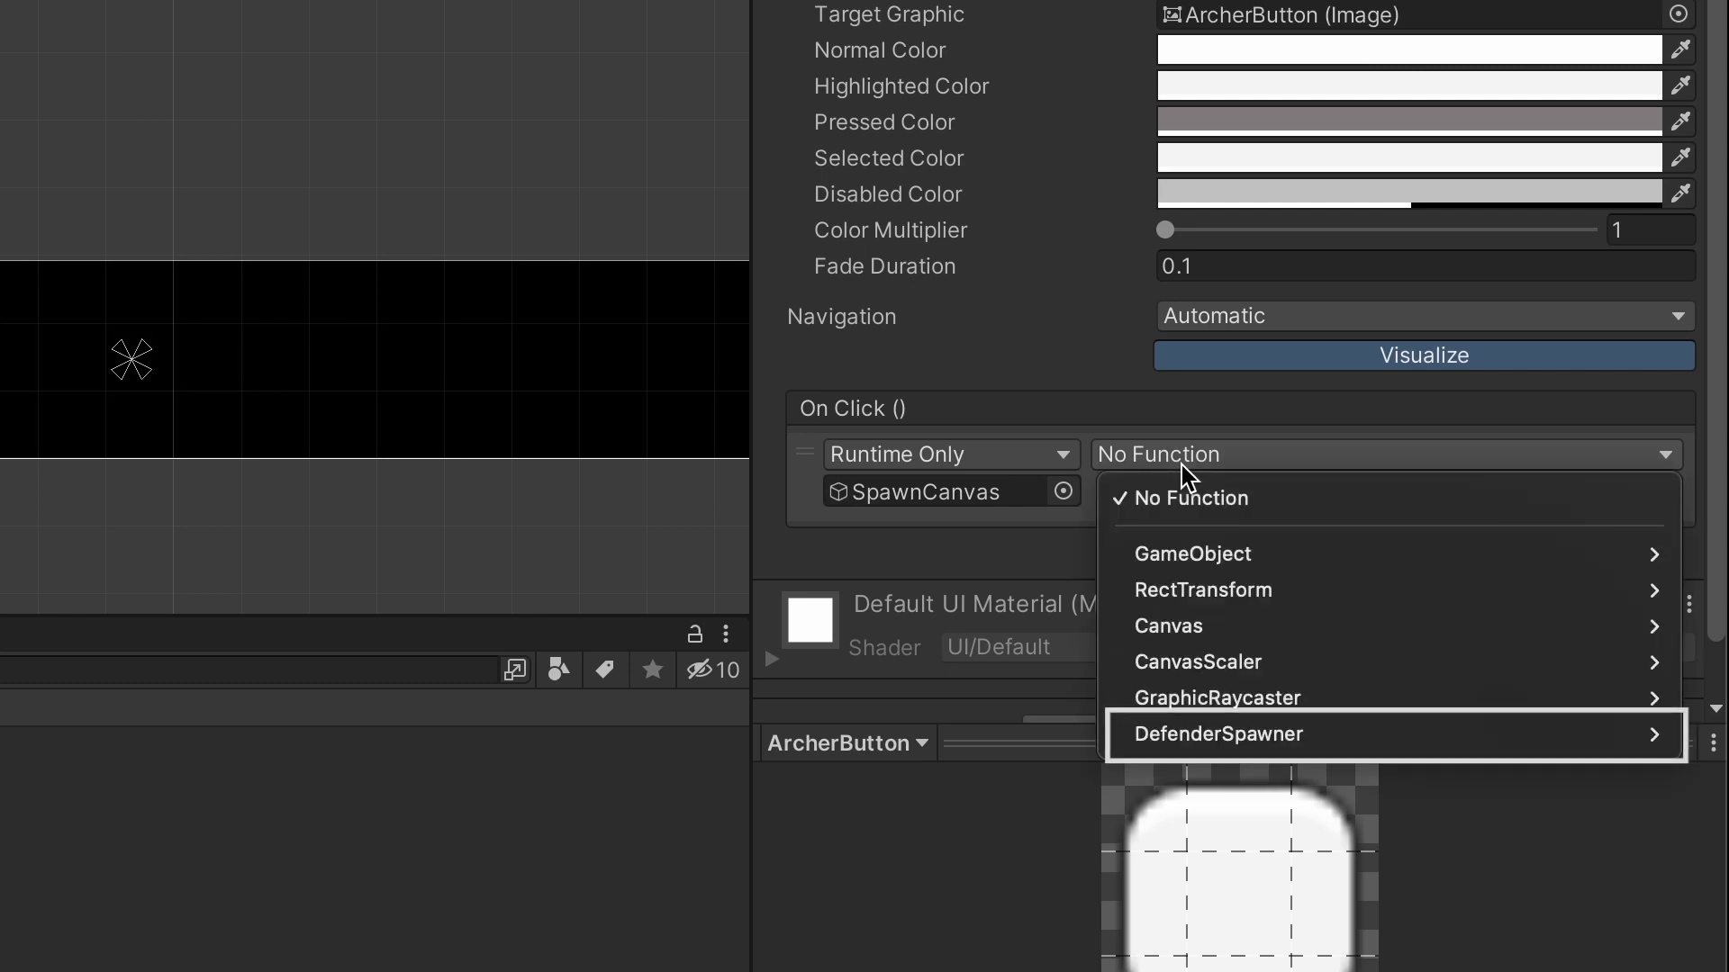
{"action": "mouse_move", "coordinate": [1183, 743]}
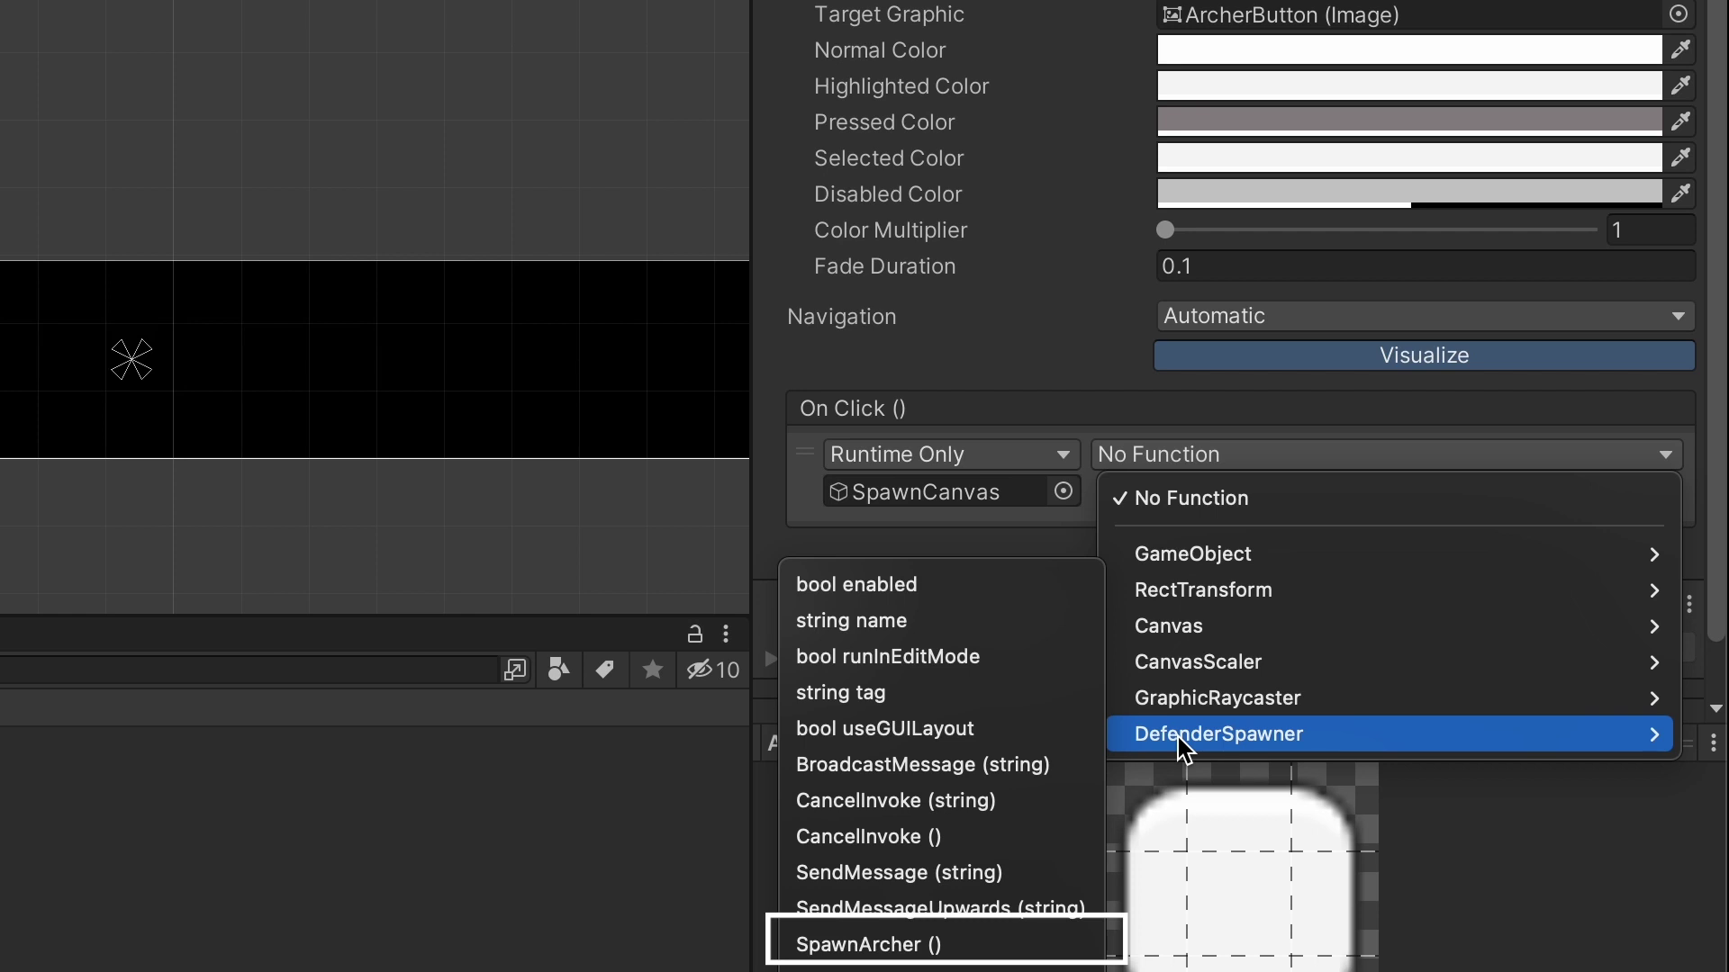
{"action": "left_click", "coordinate": [890, 946]}
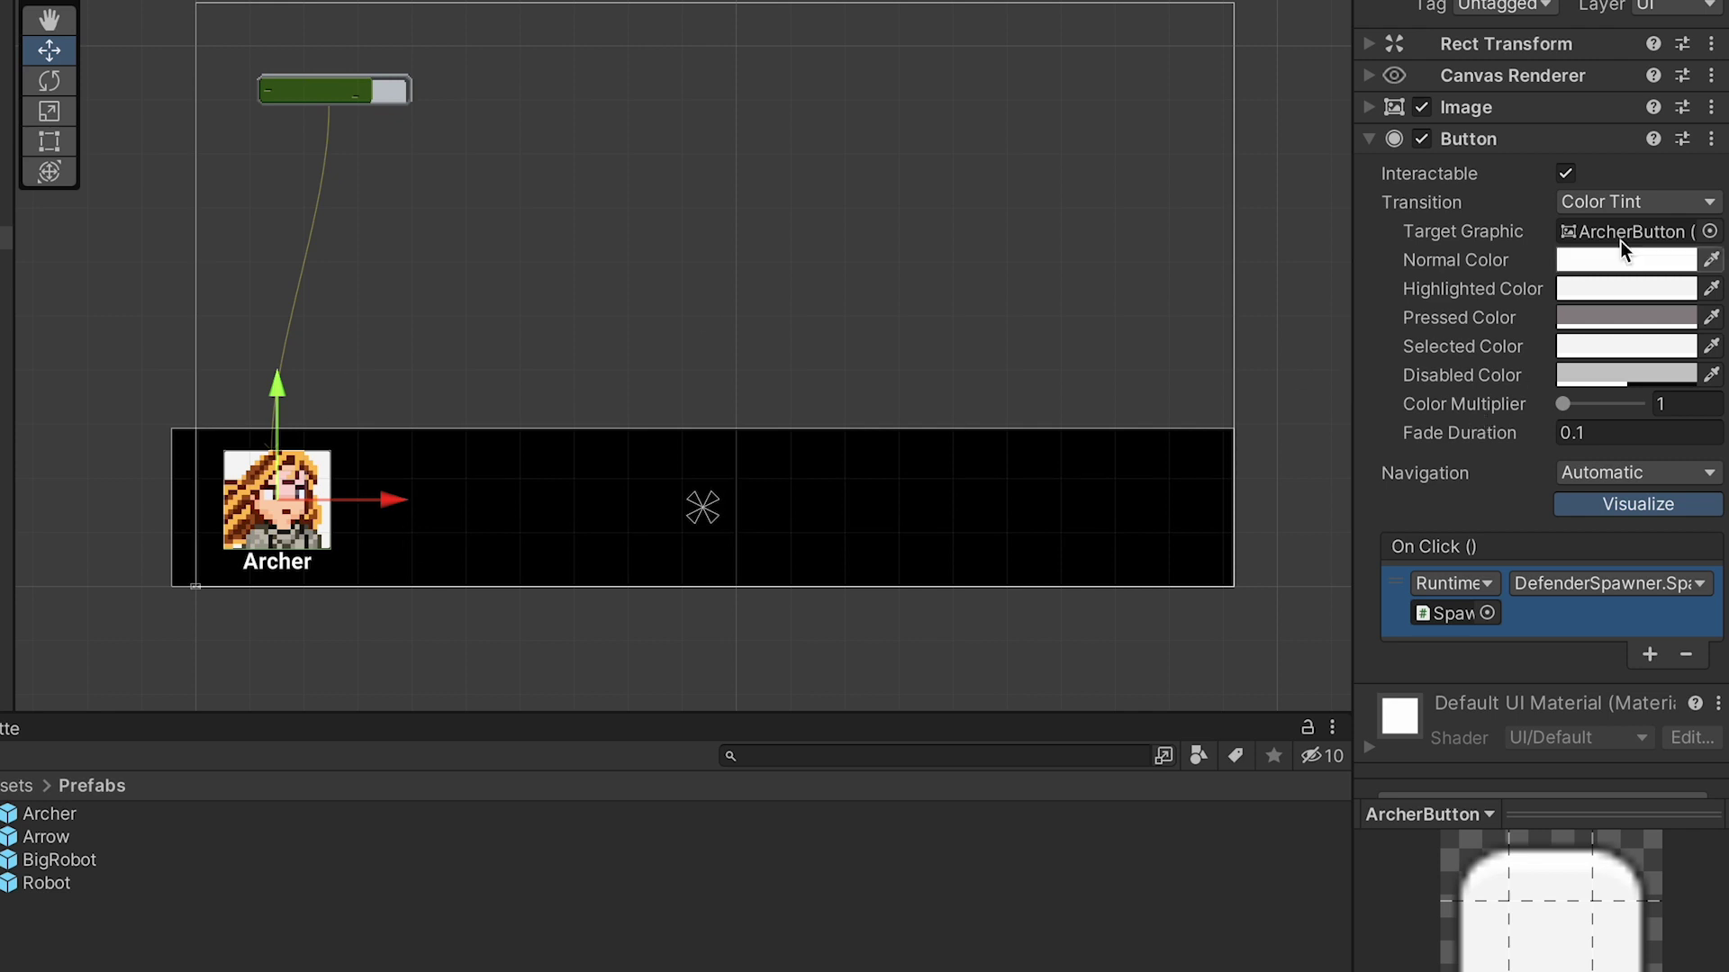
{"action": "left_click", "coordinate": [1622, 257]}
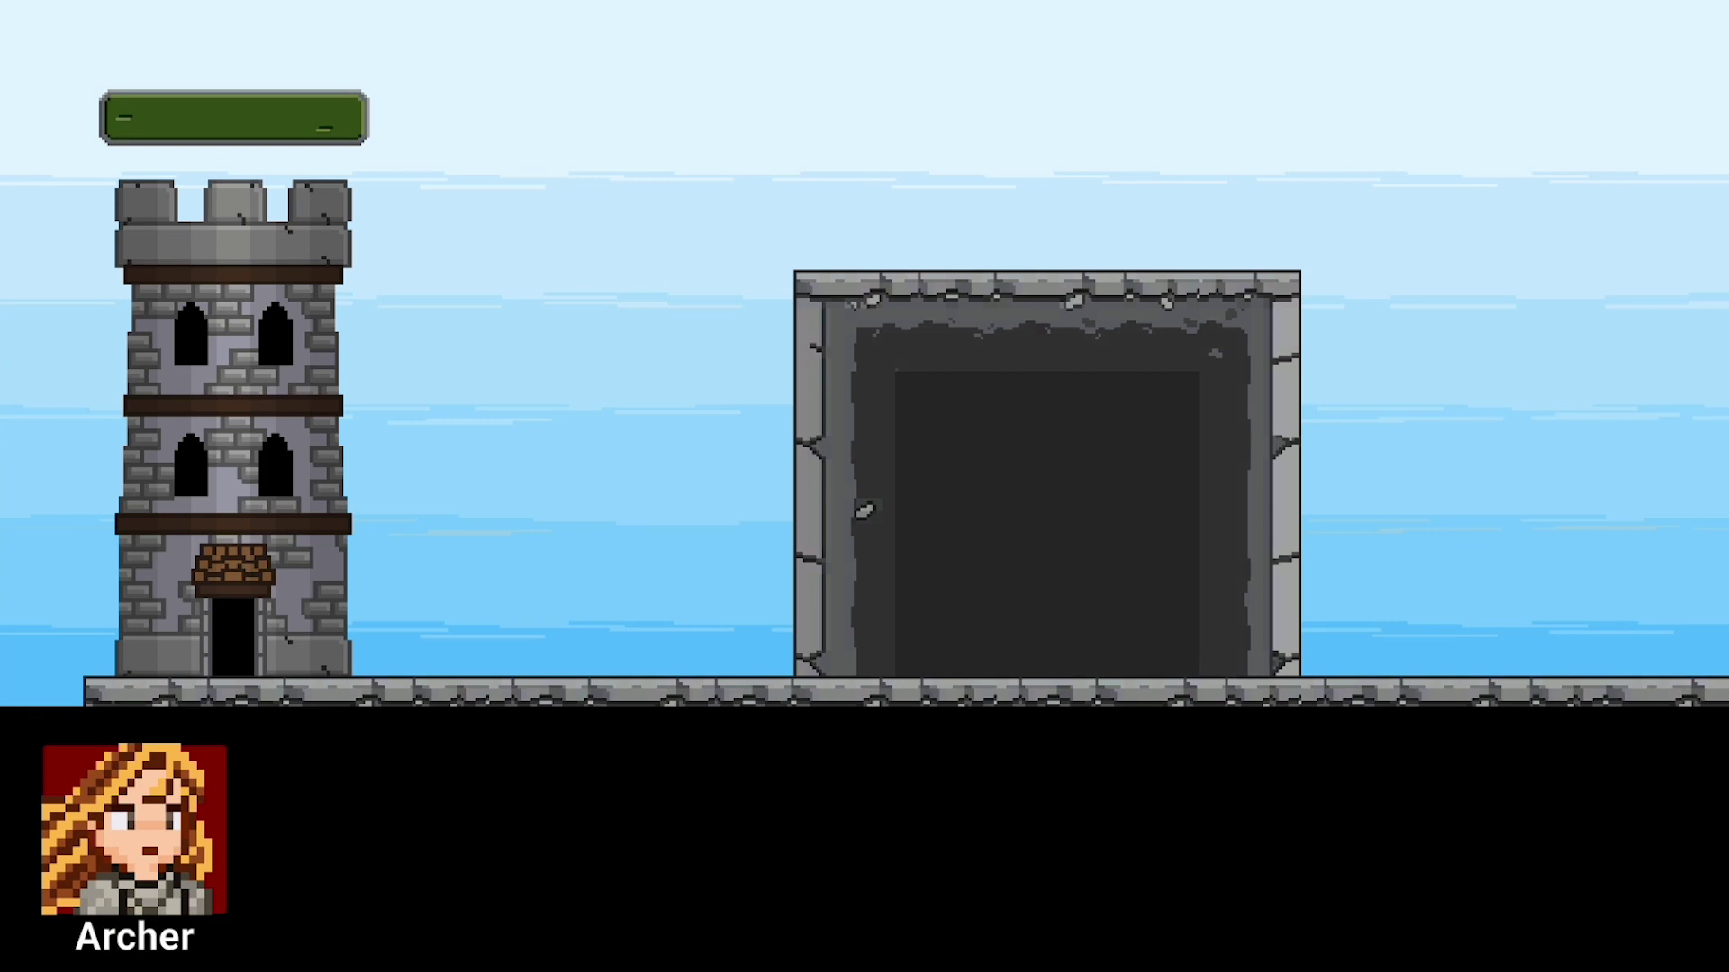
Step: Click the Archer portrait eleven times in the Game view to spawn archers at the tower
{"action": "left_click", "coordinate": [212, 780]}
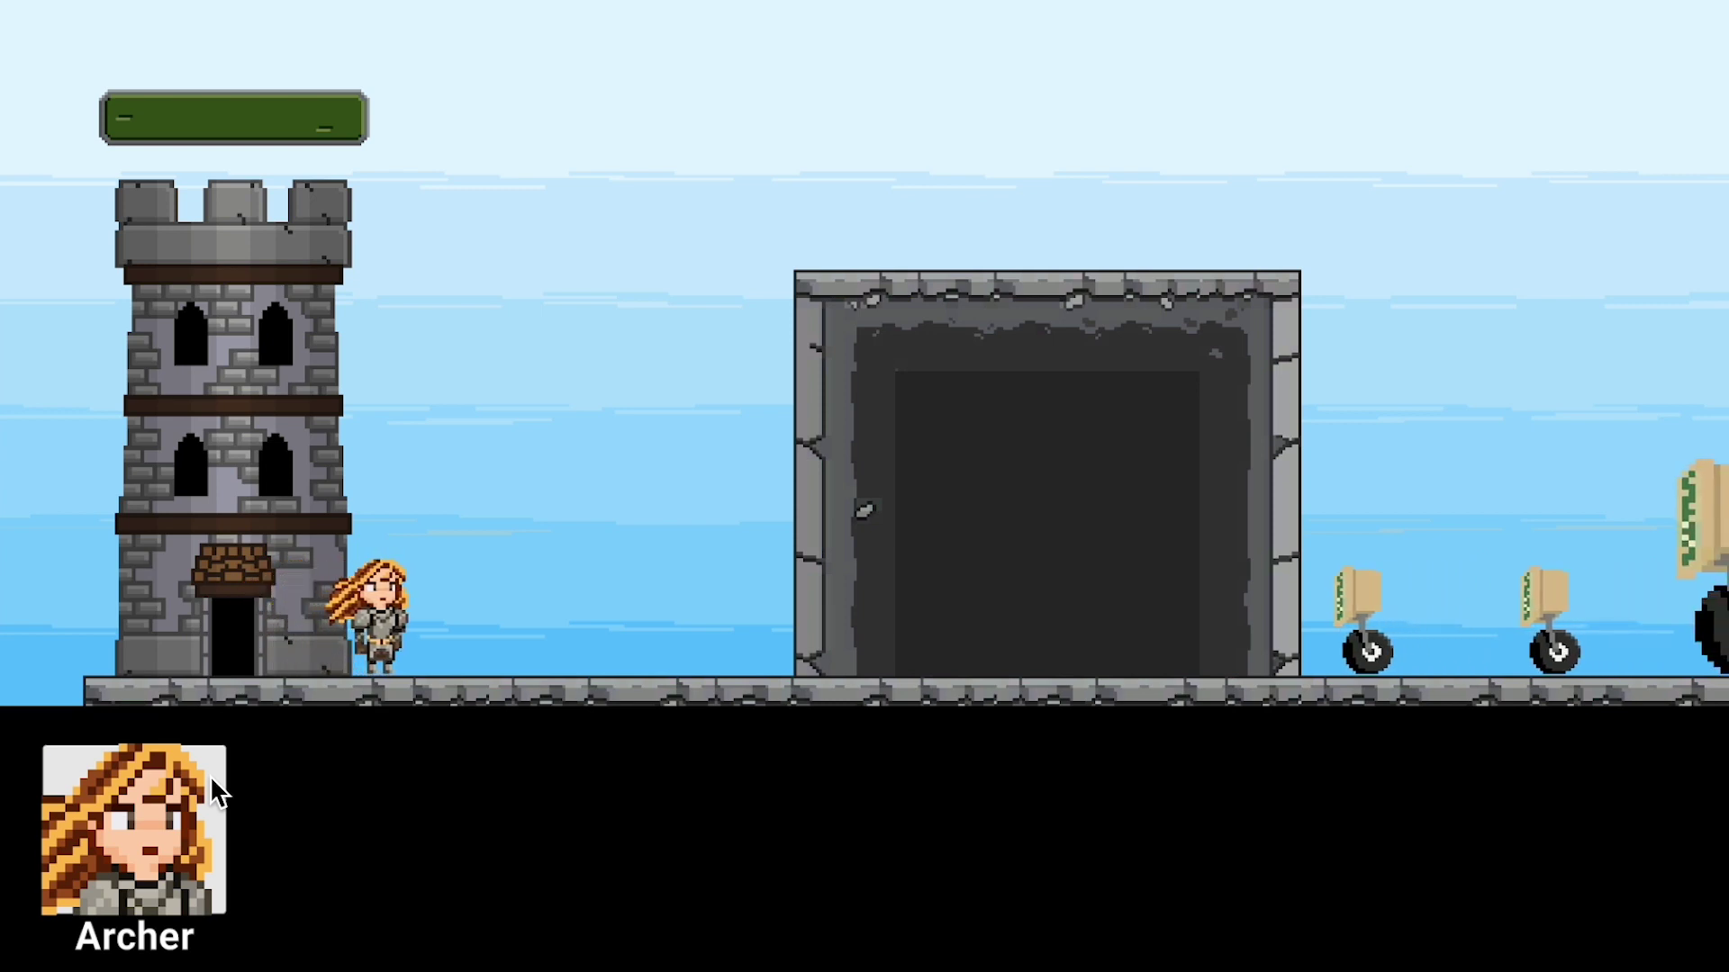
{"action": "left_click", "coordinate": [212, 780]}
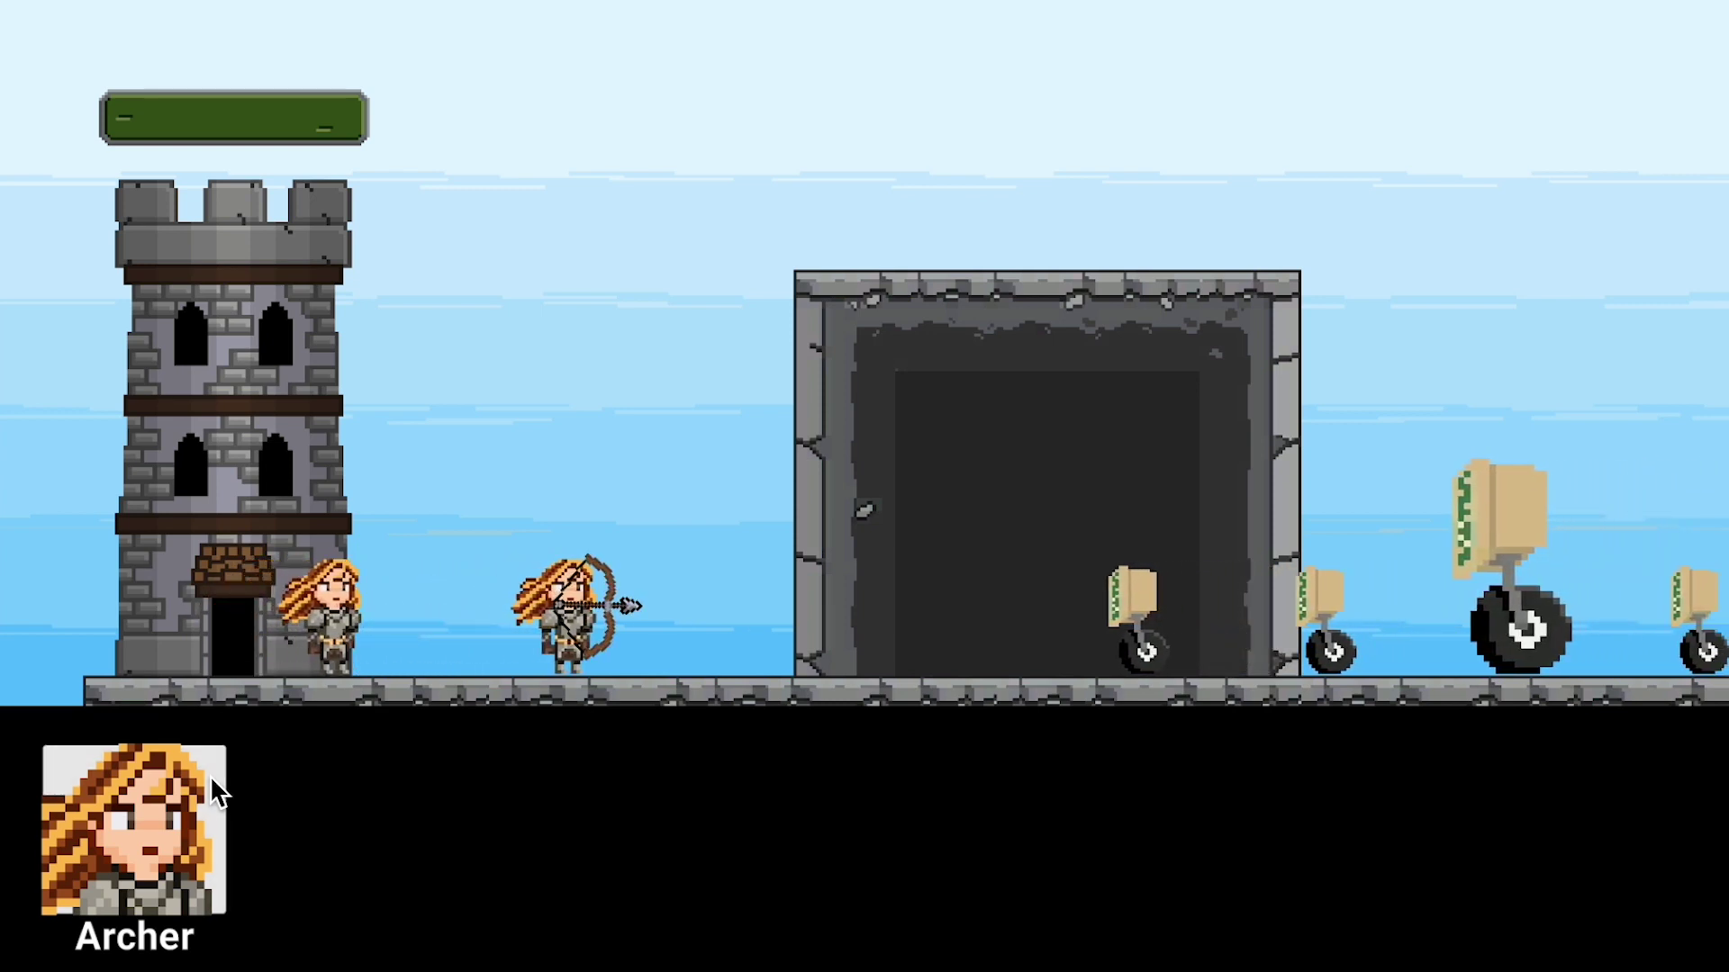
{"action": "left_click", "coordinate": [212, 780]}
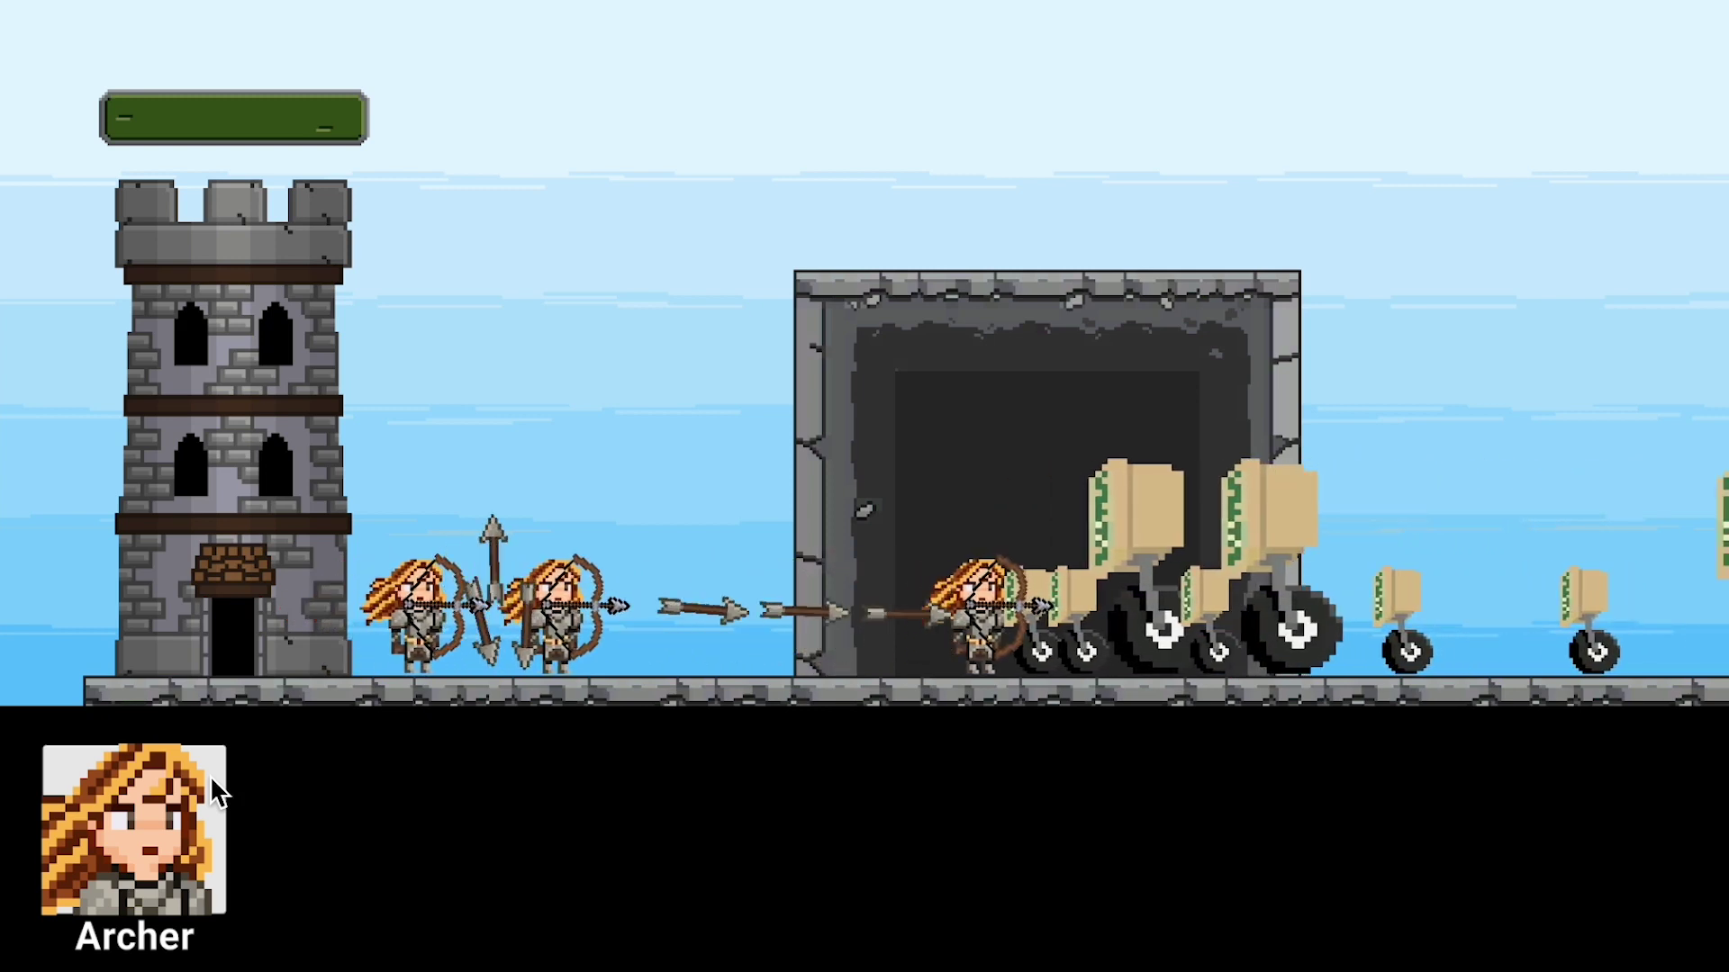
{"action": "left_click", "coordinate": [213, 778]}
{"action": "left_click", "coordinate": [213, 778]}
{"action": "left_click", "coordinate": [212, 778]}
{"action": "left_click", "coordinate": [213, 778]}
{"action": "left_click", "coordinate": [213, 778]}
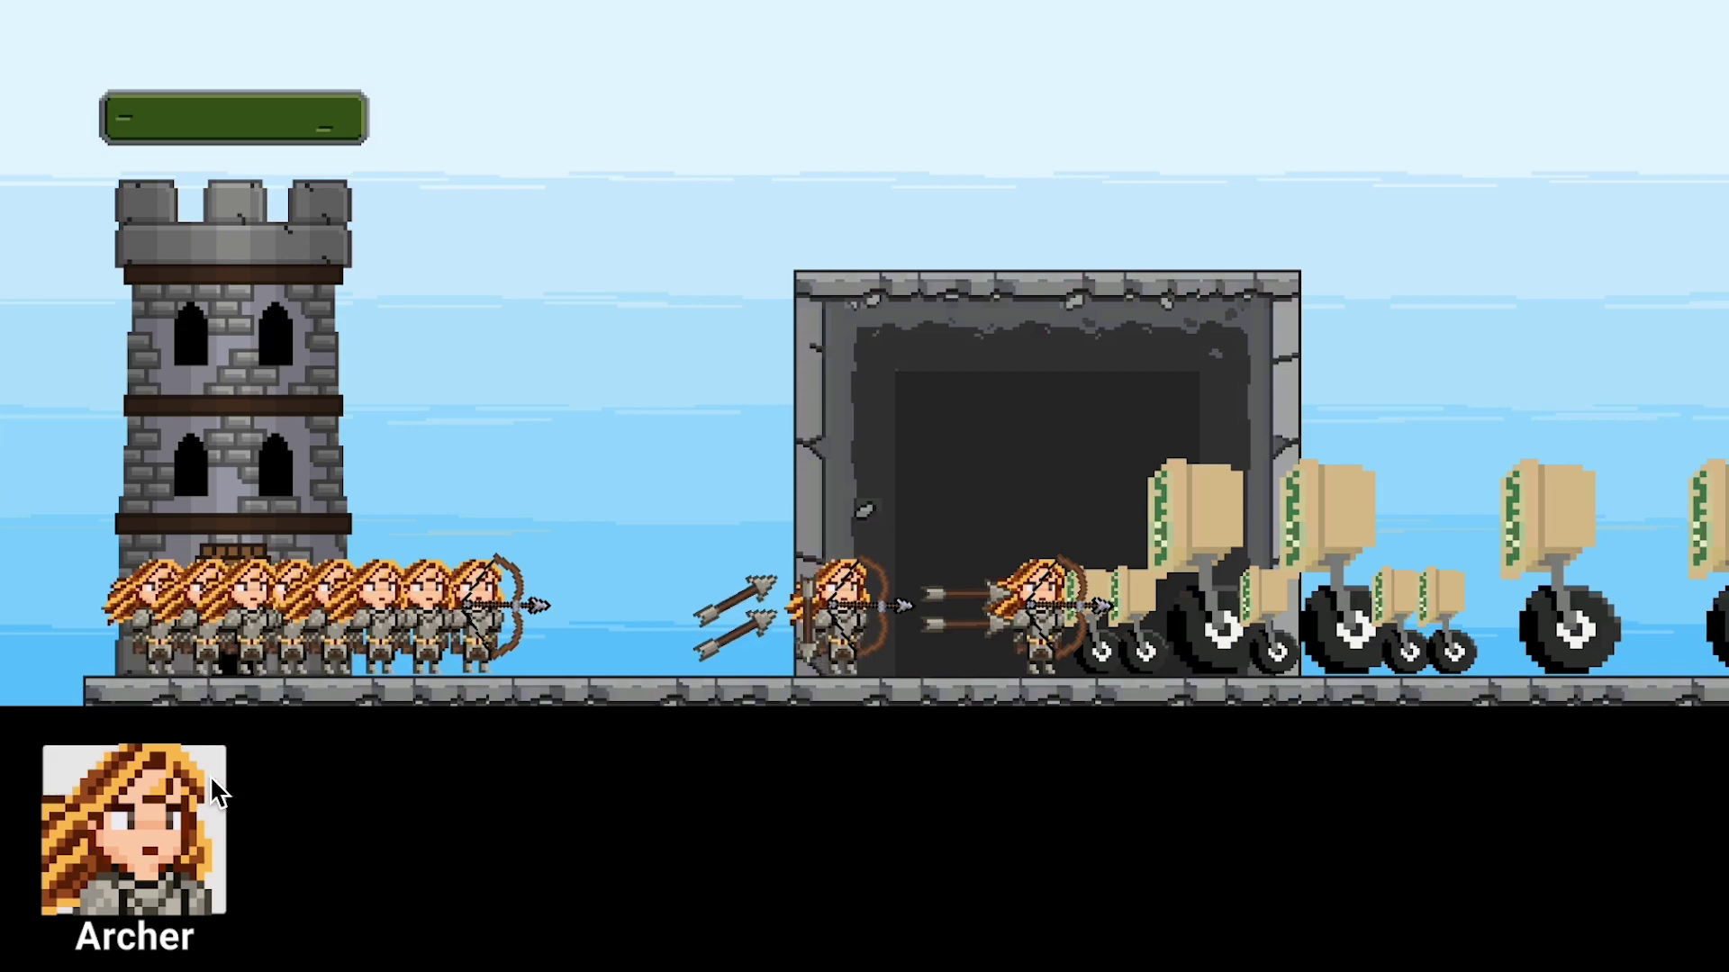
{"action": "left_click", "coordinate": [213, 778]}
{"action": "left_click", "coordinate": [212, 778]}
{"action": "left_click", "coordinate": [209, 776]}
{"action": "left_click", "coordinate": [209, 775]}
{"action": "left_click", "coordinate": [209, 775]}
{"action": "left_click", "coordinate": [208, 775]}
{"action": "left_click", "coordinate": [209, 775]}
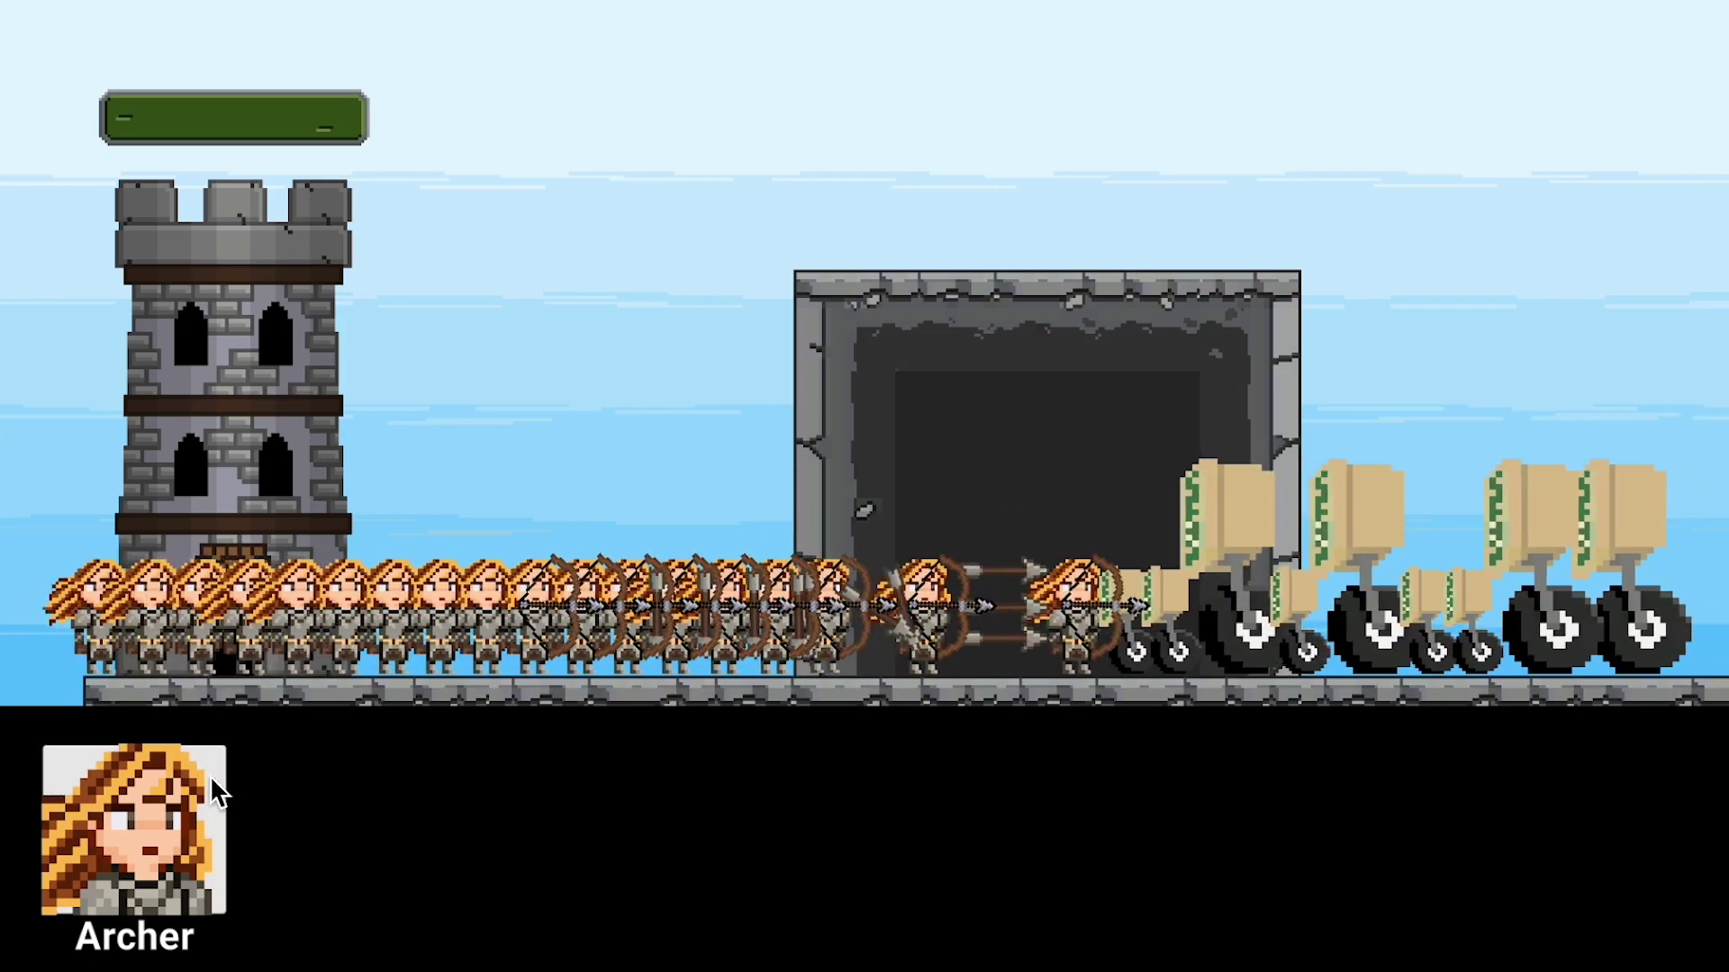
{"action": "left_click", "coordinate": [209, 775]}
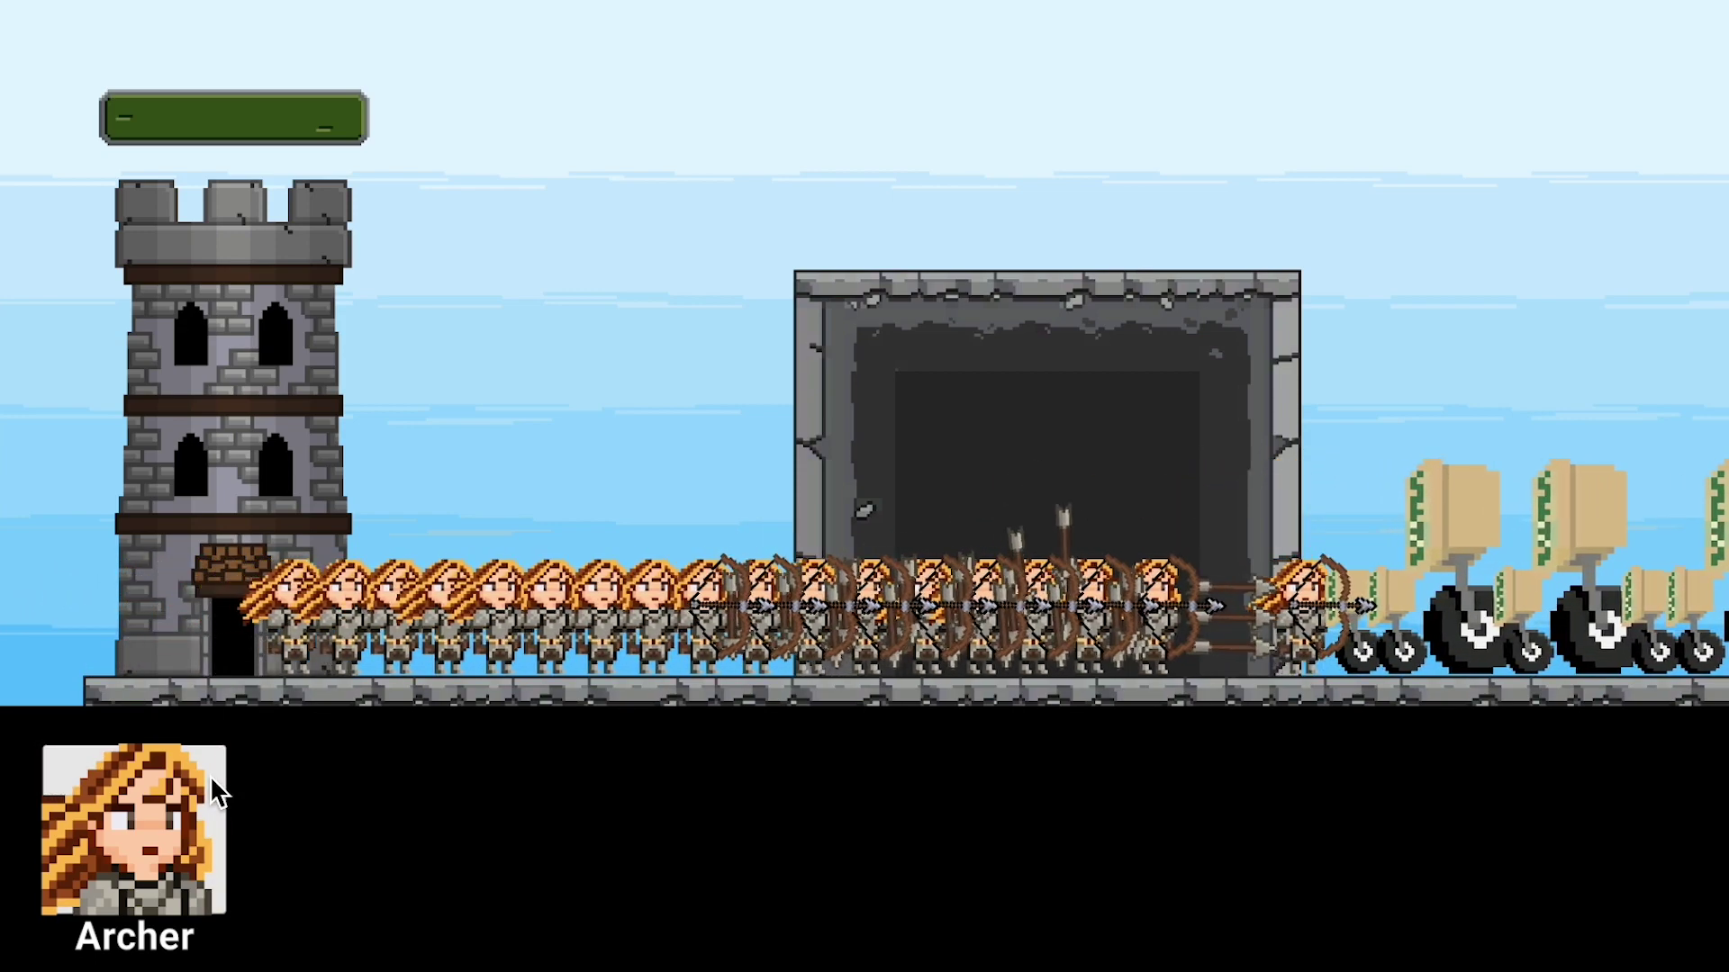